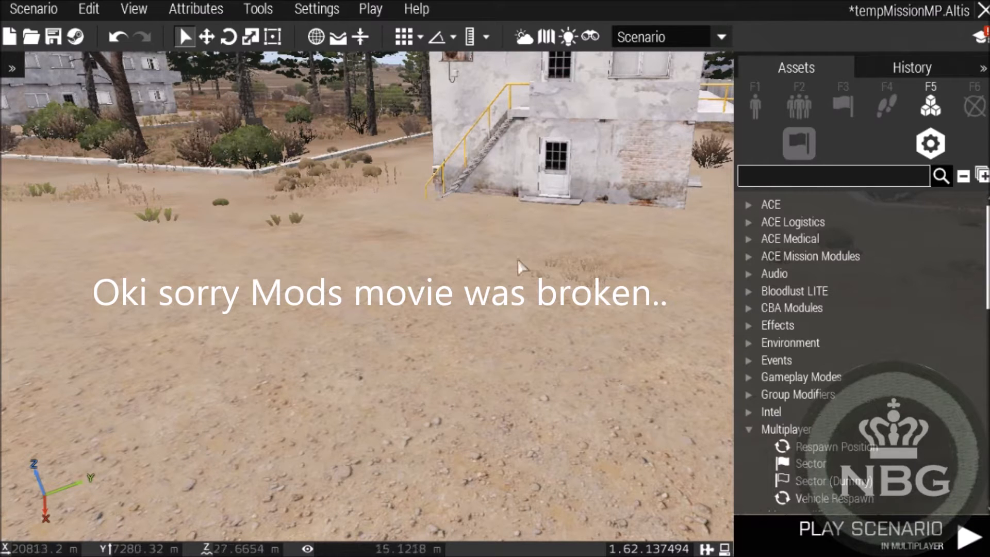
# Place a blue-side Rifleman (B_Soldier_F) on the open ground in front of the white building
pyautogui.click(761, 110)
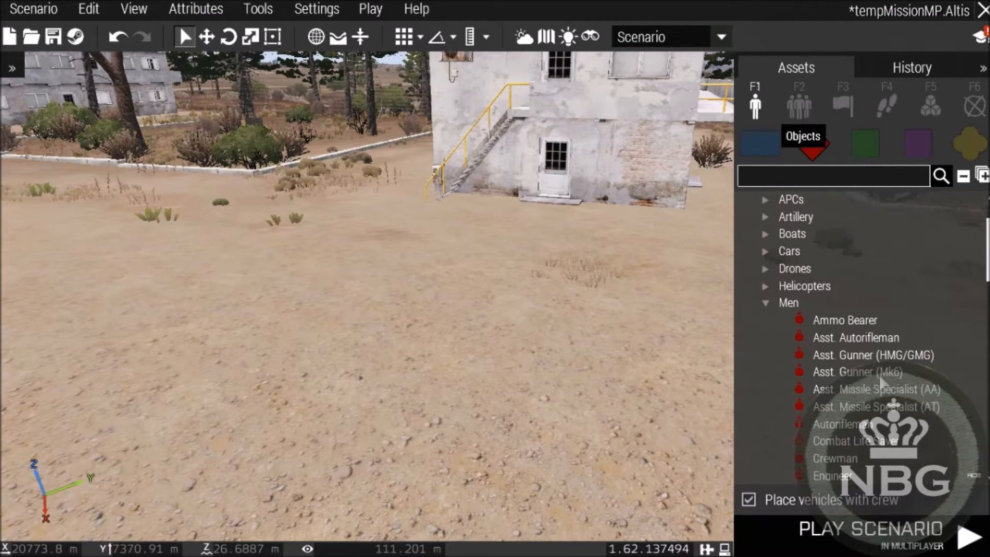
pyautogui.scroll(-3, 824, 263)
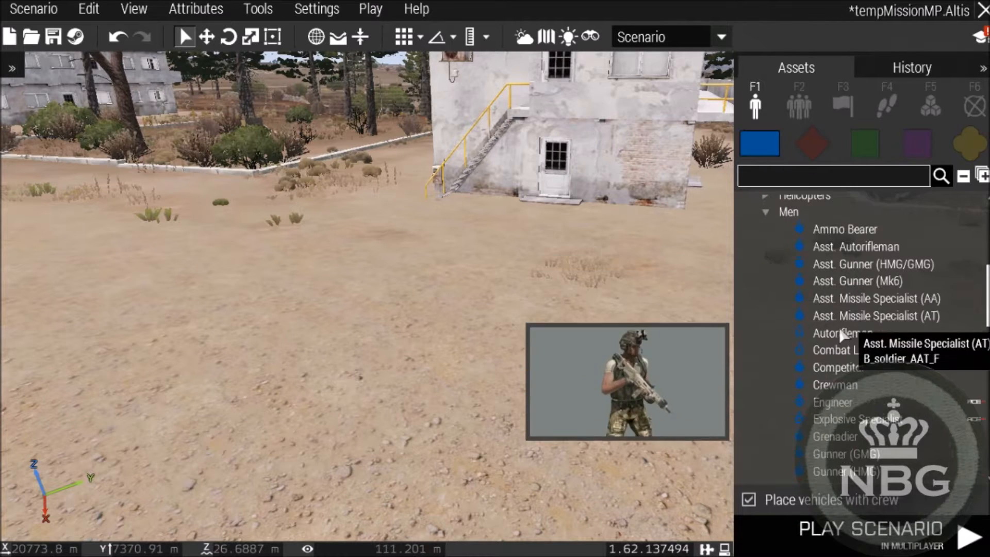
pyautogui.scroll(-5, 860, 356)
pyautogui.scroll(-3, 859, 354)
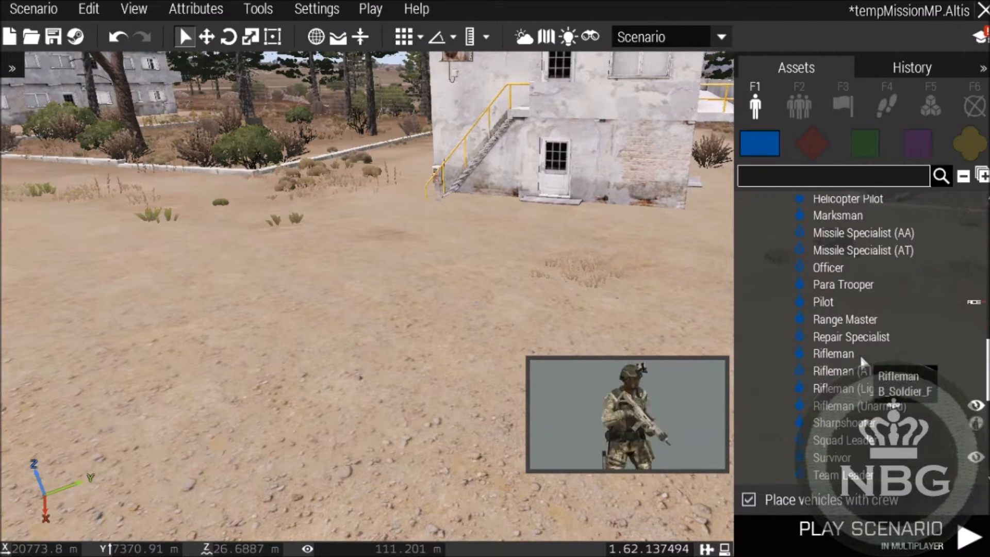
pyautogui.click(849, 354)
pyautogui.click(482, 296)
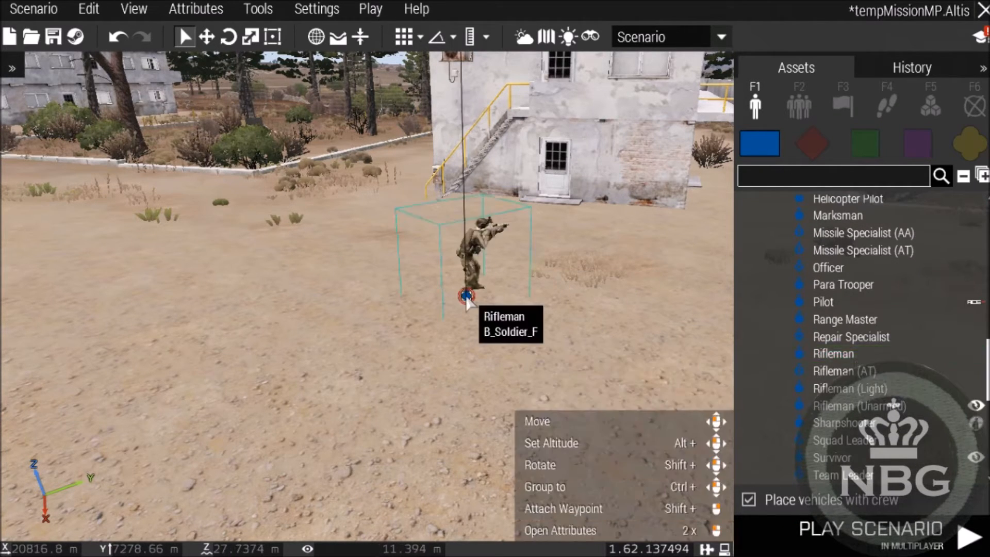
# Add two more blue-side Riflemen to the group, lined up beside the first one
pyautogui.click(790, 356)
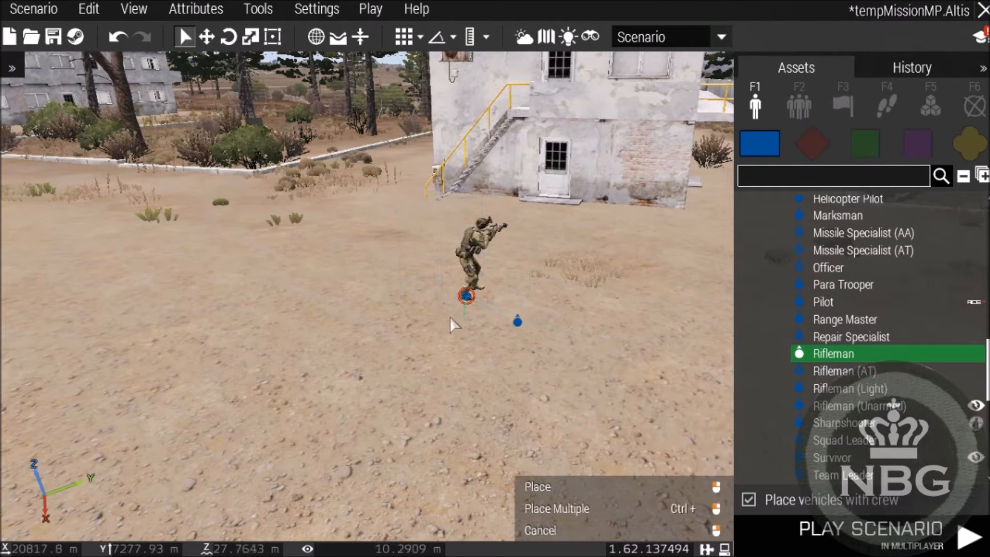
pyautogui.click(450, 318)
pyautogui.click(831, 354)
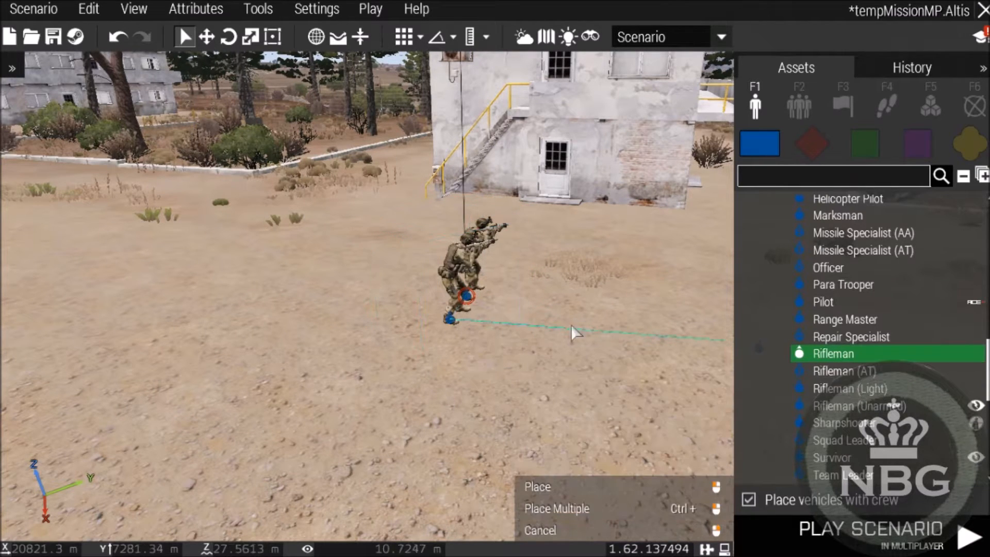
pyautogui.keyDown('ctrl'); pyautogui.click(440, 346); pyautogui.keyUp('ctrl')
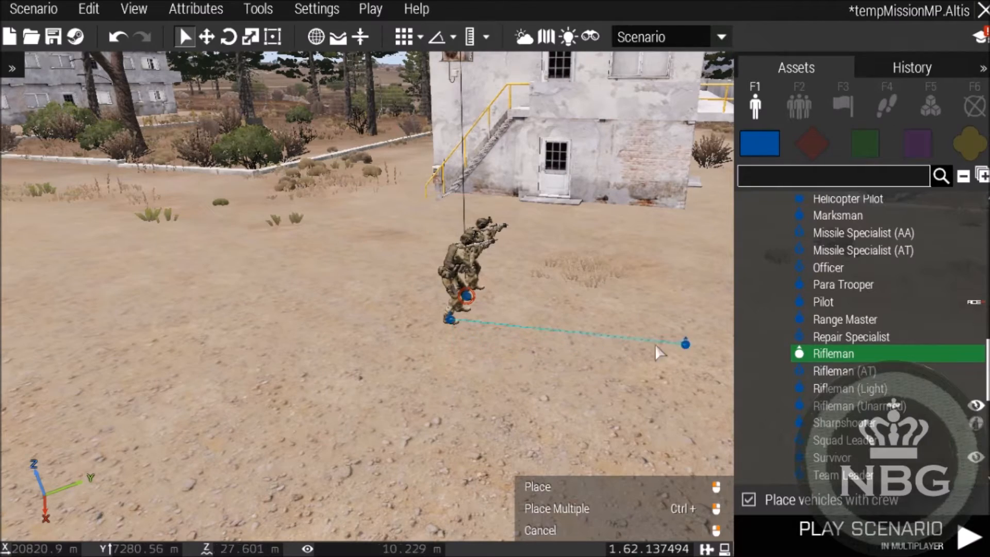
pyautogui.rightClick(441, 345)
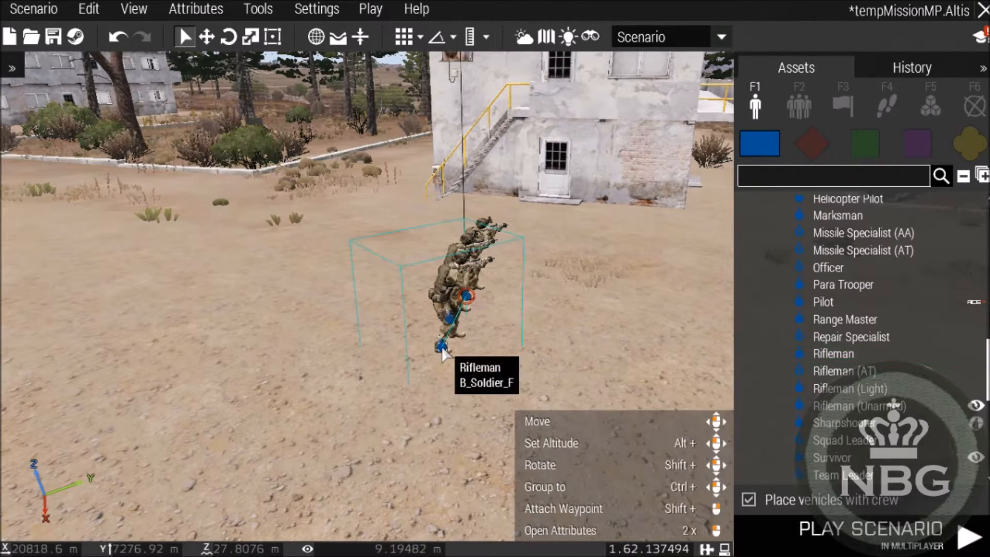
pyautogui.click(562, 347)
pyautogui.press('w')
pyautogui.press('d')
pyautogui.moveTo(522, 367); pyautogui.dragTo(43, 379, button='right')
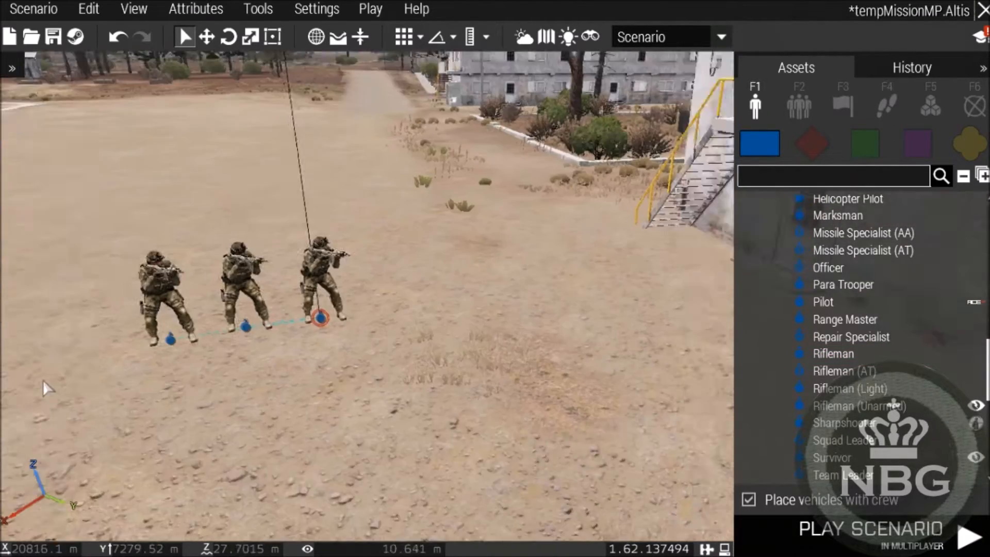
pyautogui.press('w')
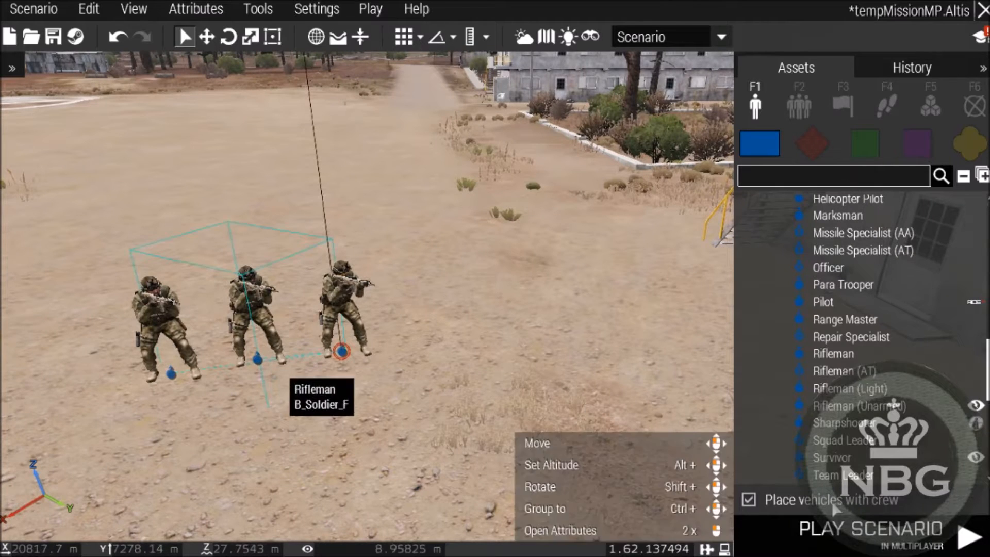
pyautogui.click(835, 354)
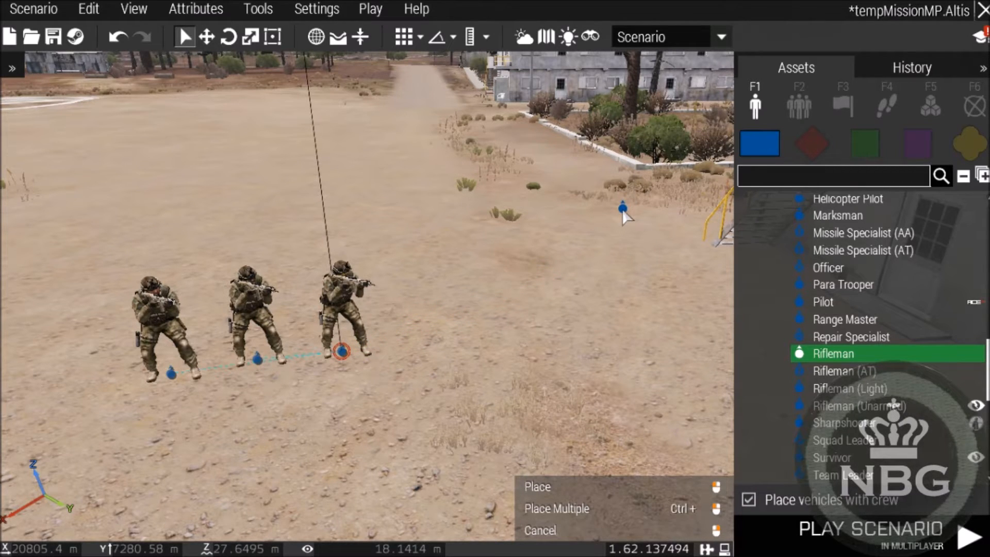
pyautogui.click(588, 197)
pyautogui.click(838, 353)
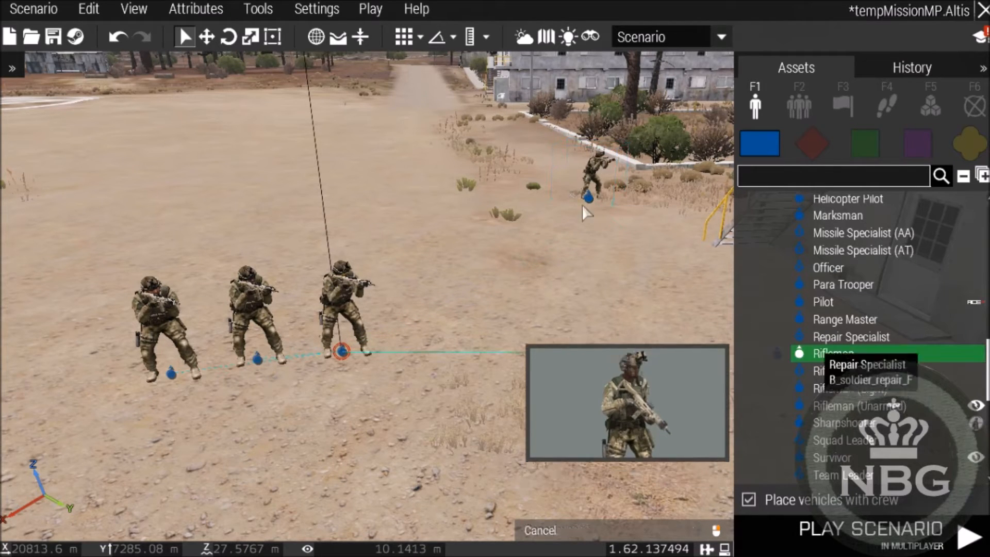
pyautogui.click(569, 190)
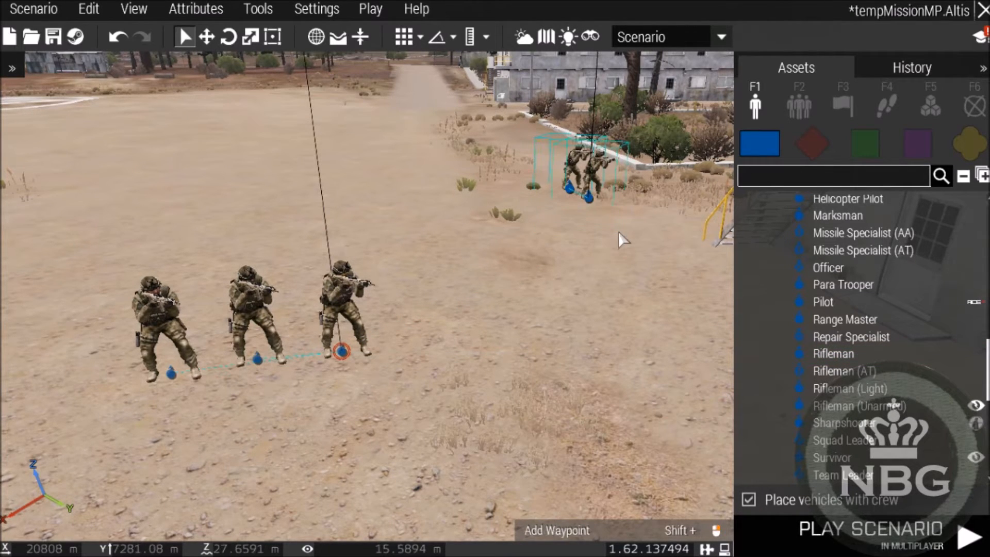
pyautogui.press('Delete')
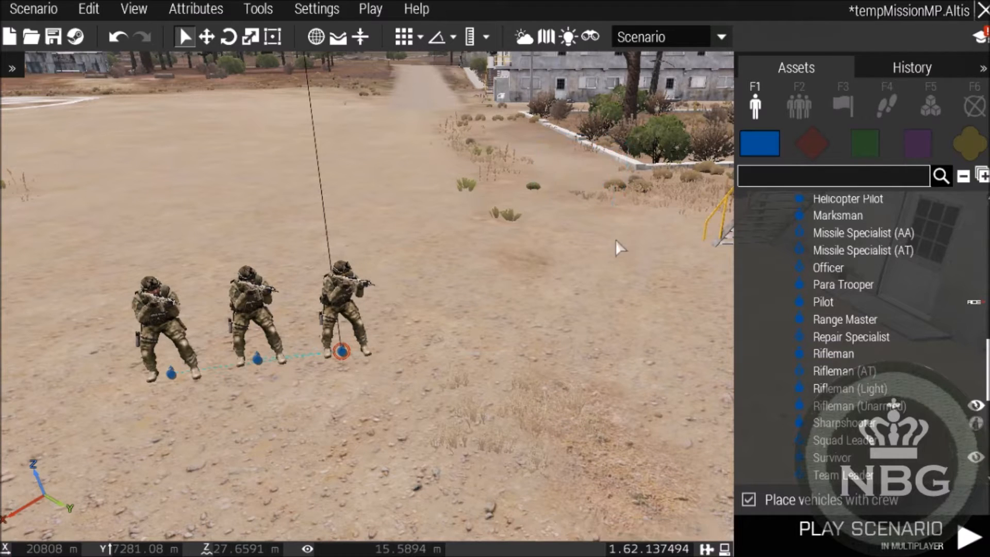
# Give the player rifleman leading the group the role description "Ice" and the rank Captain
pyautogui.click(341, 356)
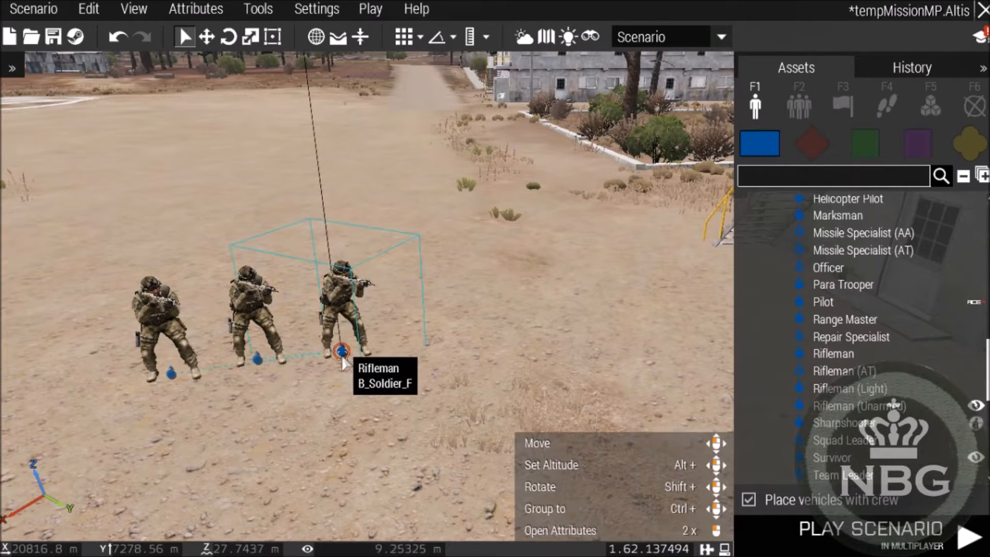
pyautogui.rightClick(343, 355)
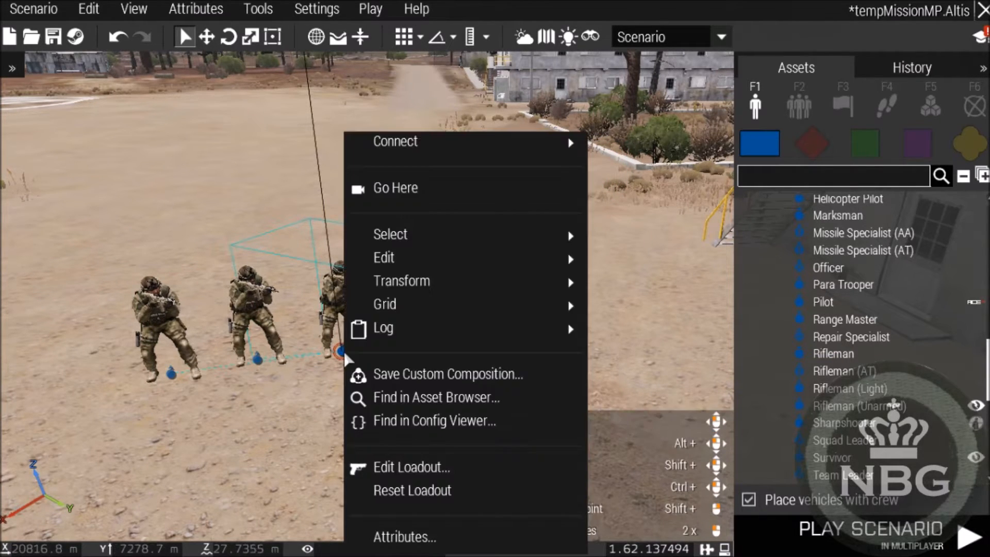
pyautogui.click(405, 539)
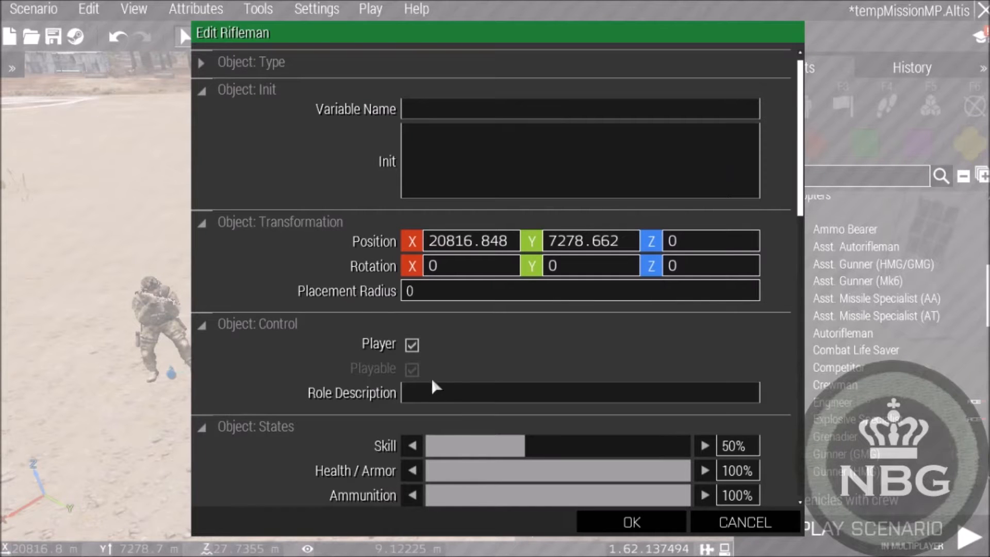
pyautogui.click(412, 344)
pyautogui.click(412, 369)
pyautogui.click(412, 369)
pyautogui.click(412, 344)
pyautogui.click(418, 392)
pyautogui.write('Ice')
pyautogui.scroll(-5, 576, 331)
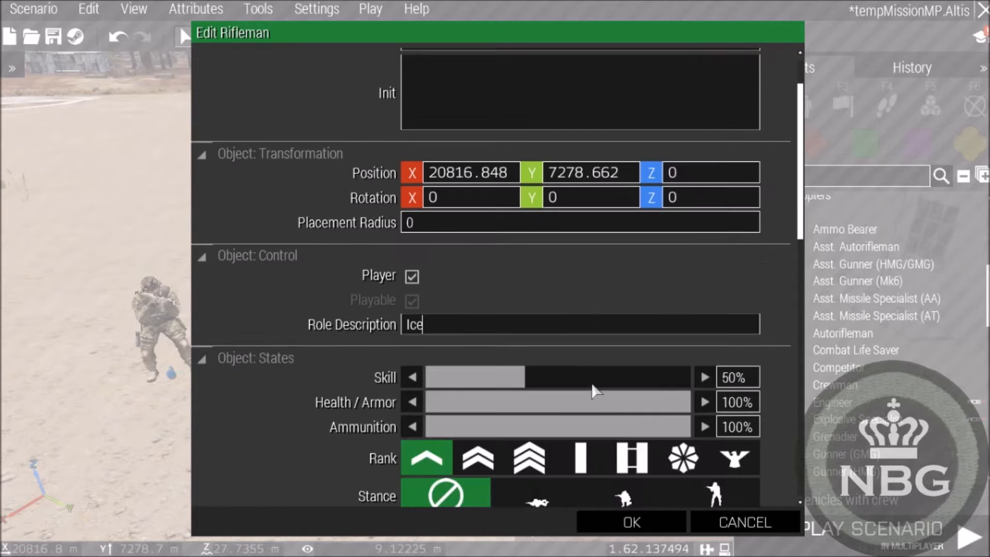
pyautogui.click(633, 398)
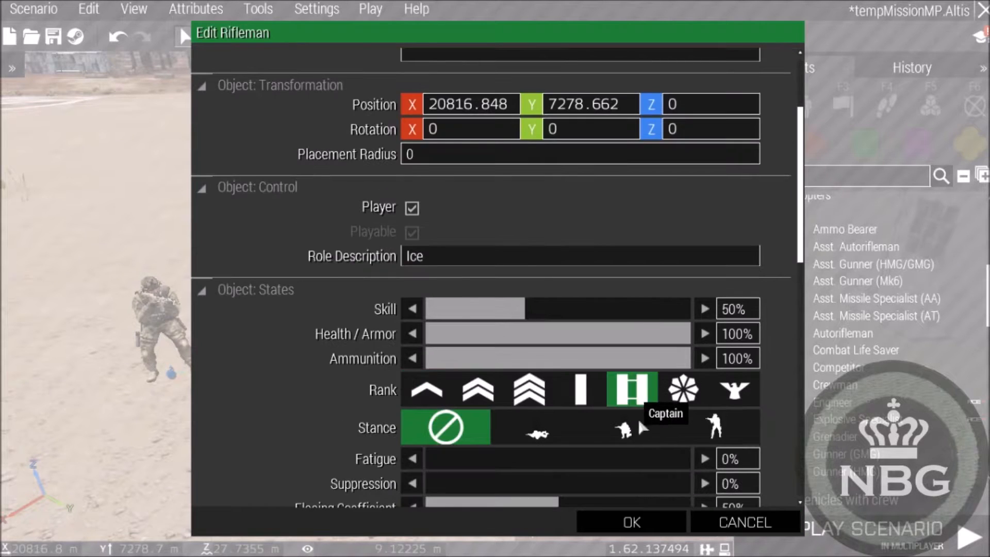
pyautogui.click(632, 522)
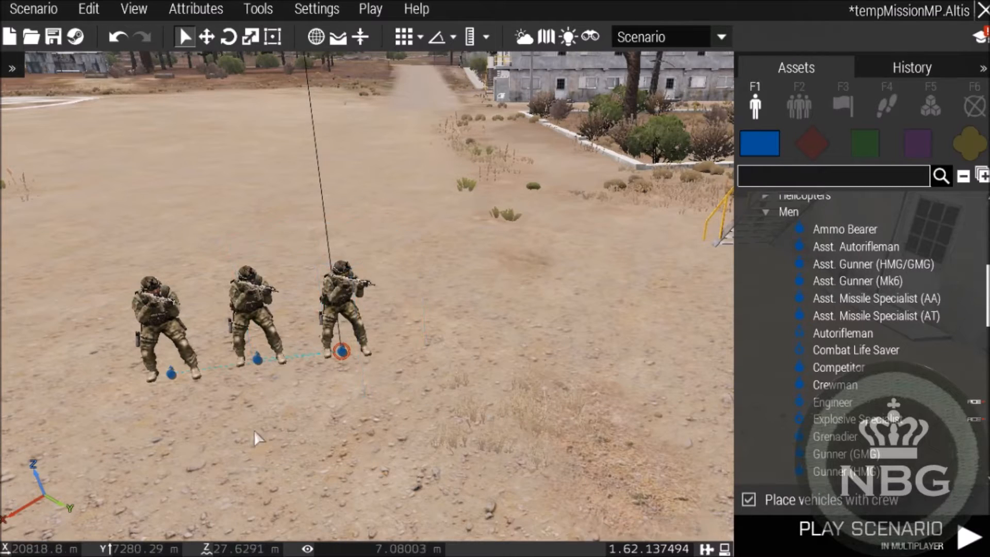
# Make the middle rifleman playable, with the role description "SL" and the rank Sergeant
pyautogui.rightClick(259, 364)
pyautogui.click(181, 456)
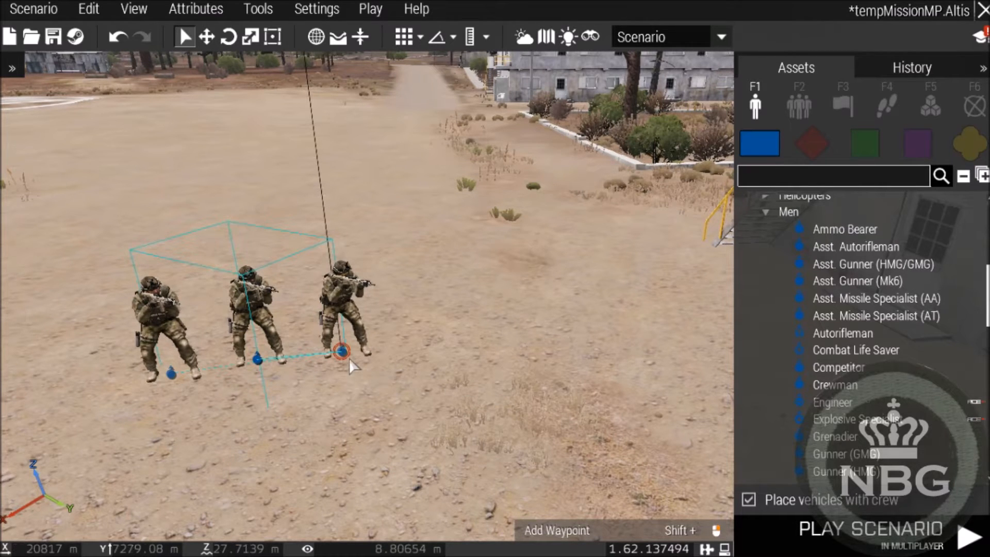
pyautogui.rightClick(259, 363)
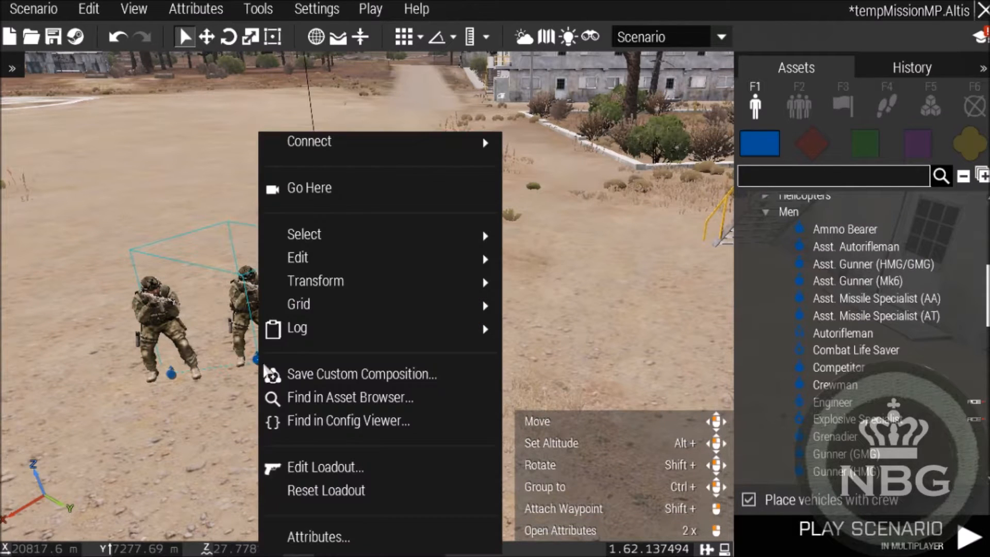
pyautogui.click(305, 538)
pyautogui.click(412, 370)
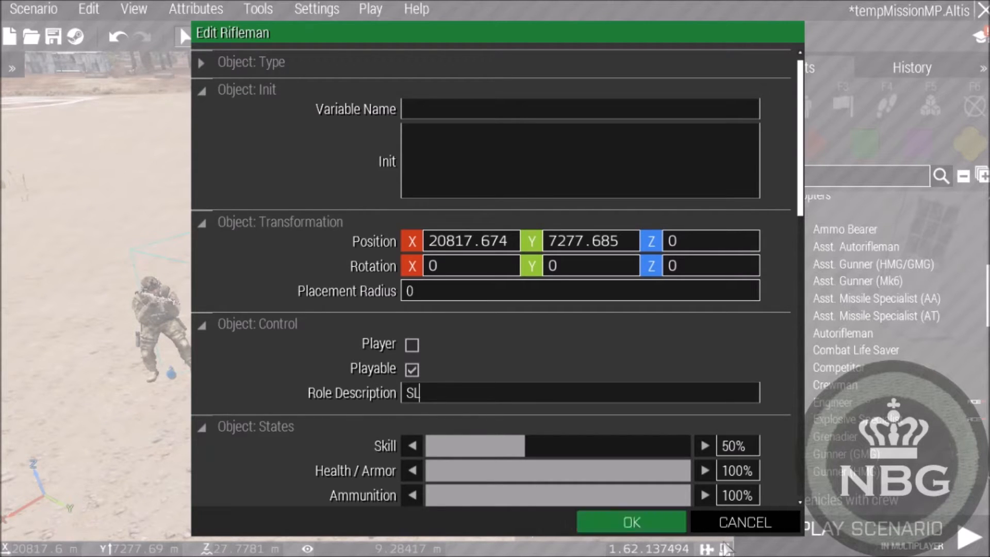
pyautogui.scroll(-3, 596, 423)
pyautogui.click(524, 325)
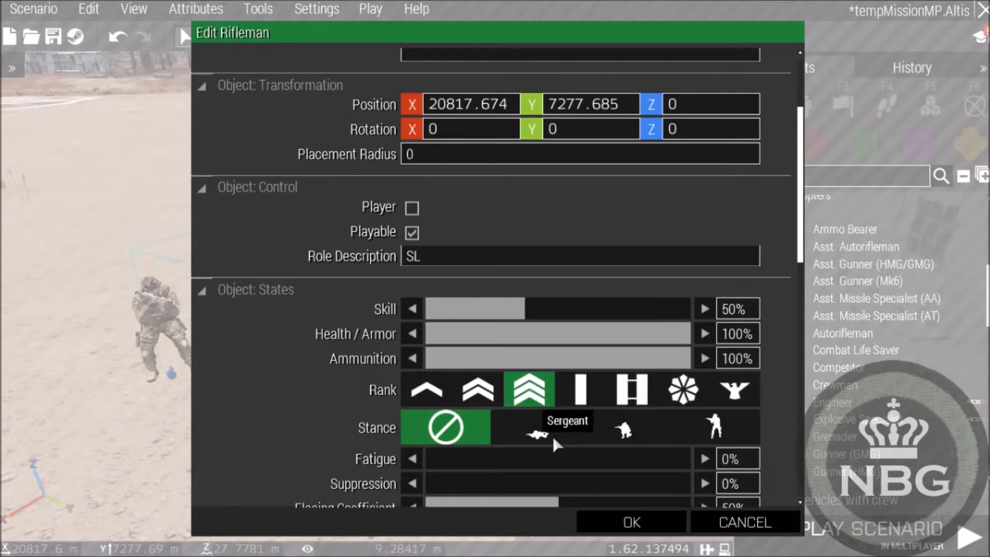
pyautogui.click(632, 525)
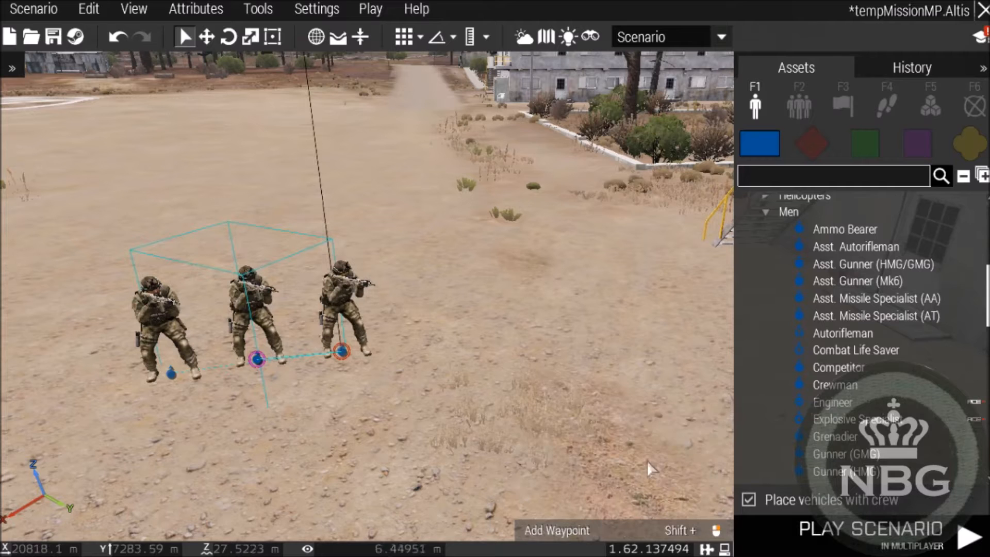
# Make the third rifleman playable, with the role description "2ic" and the two-chevron rank
pyautogui.rightClick(171, 373)
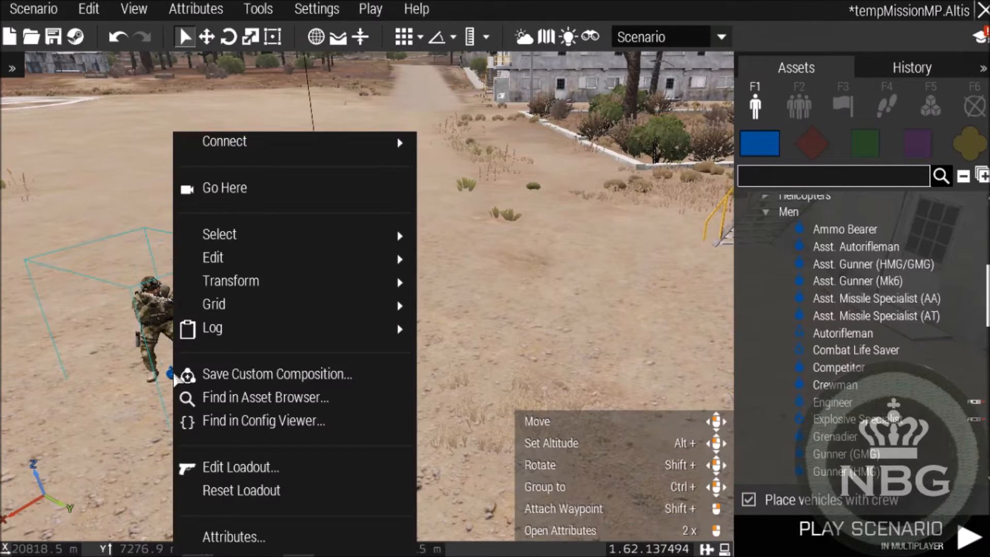
pyautogui.click(238, 534)
pyautogui.click(412, 369)
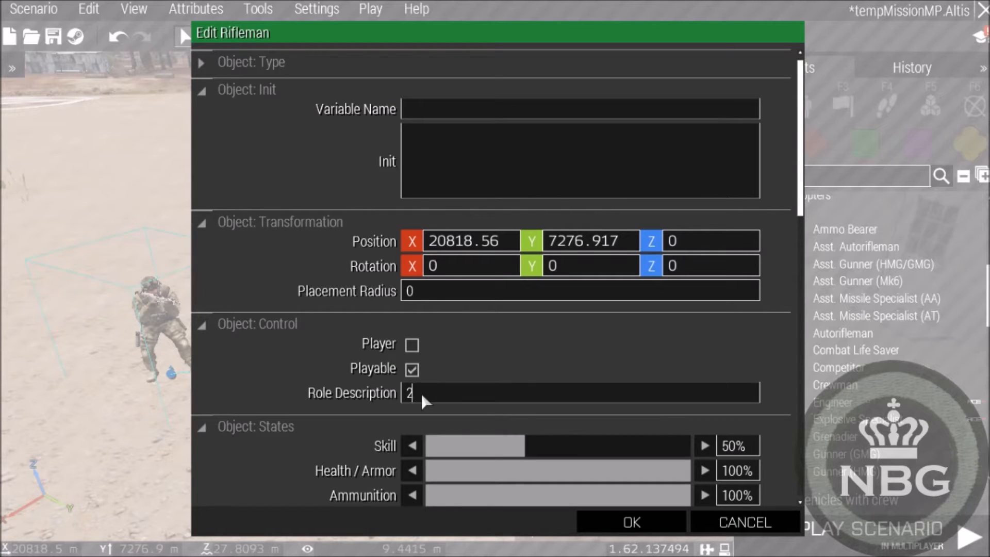
pyautogui.click(428, 400)
pyautogui.write('2ic')
pyautogui.scroll(-1, 608, 498)
pyautogui.scroll(-1, 535, 479)
pyautogui.click(470, 419)
pyautogui.click(629, 521)
# Add a Combat Life Saver to the group at the end of the line, beside the third rifleman
pyautogui.scroll(-3, 490, 365)
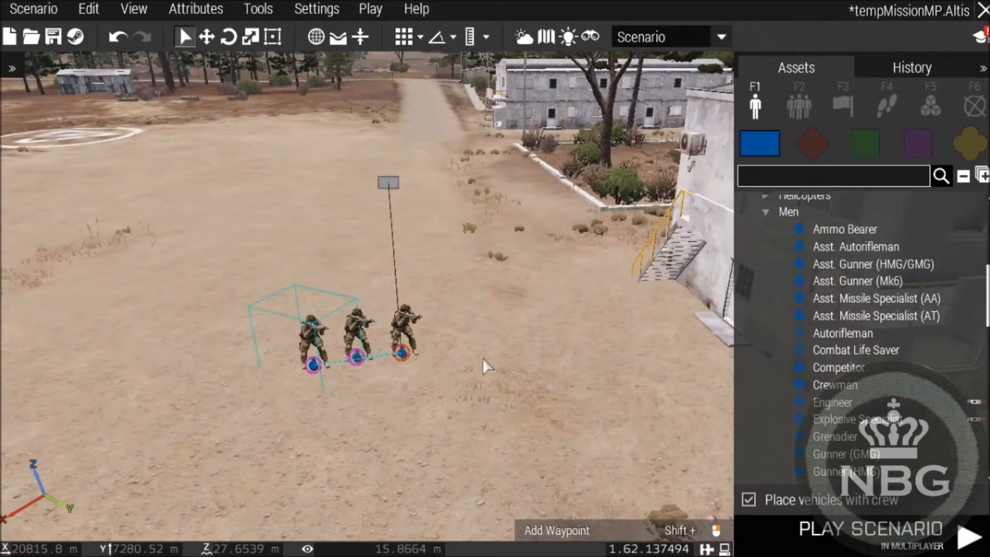
pyautogui.moveTo(896, 355)
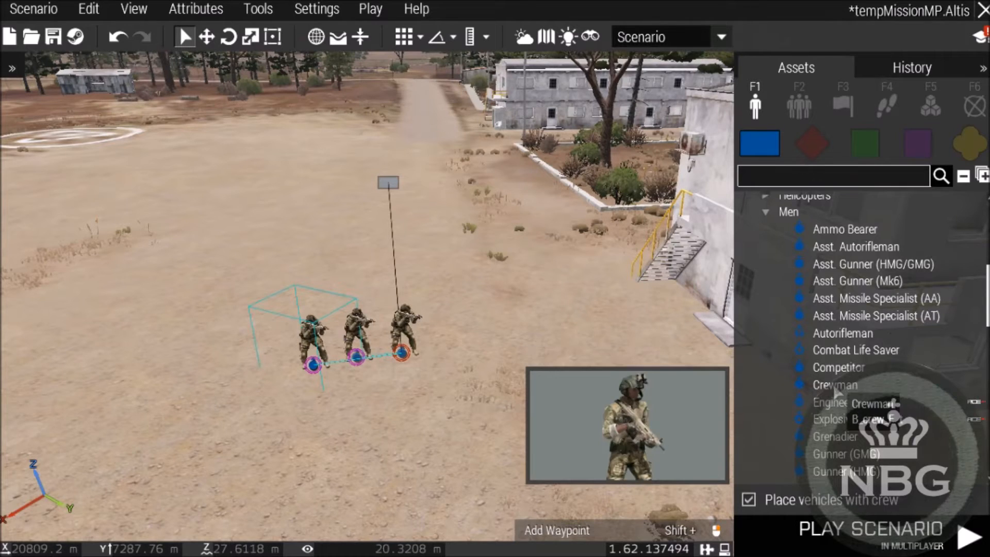
pyautogui.scroll(-3, 877, 403)
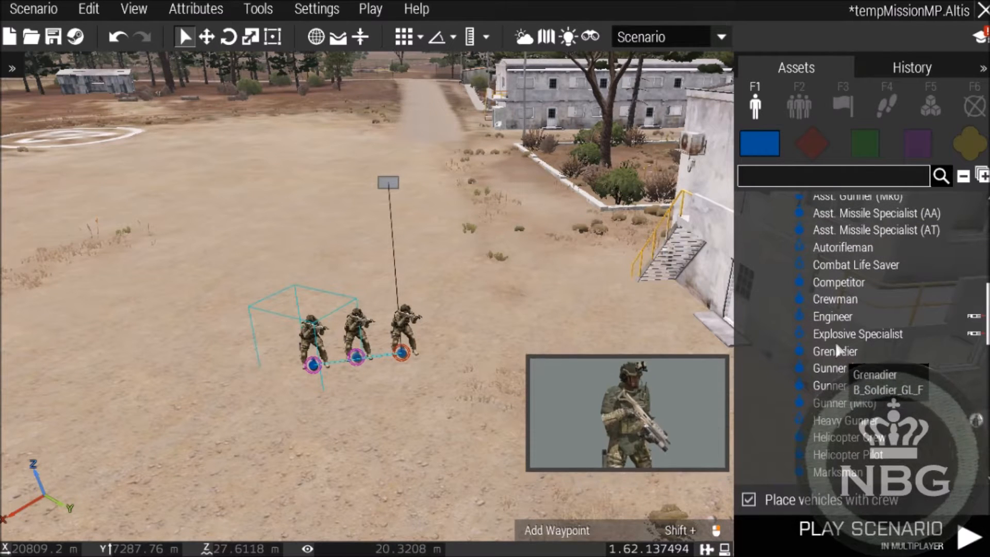
pyautogui.click(839, 264)
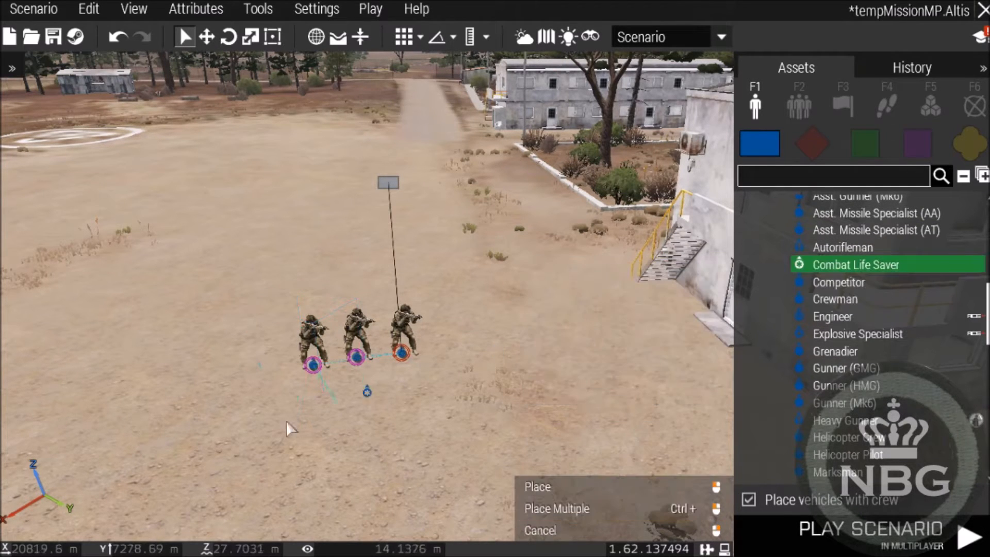
pyautogui.click(277, 367)
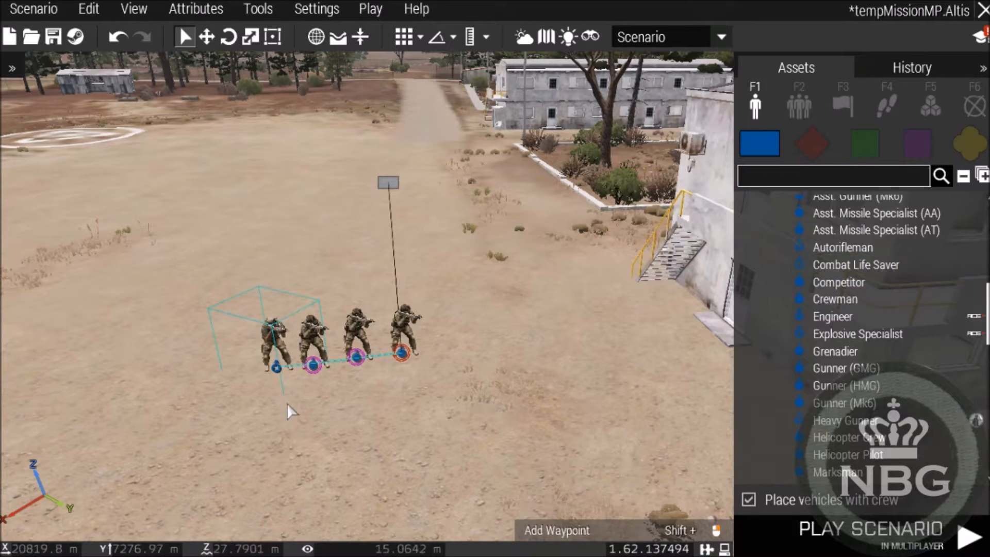
# Turn off the Playable option for the third rifleman, next to the Combat Life Saver
pyautogui.rightClick(318, 366)
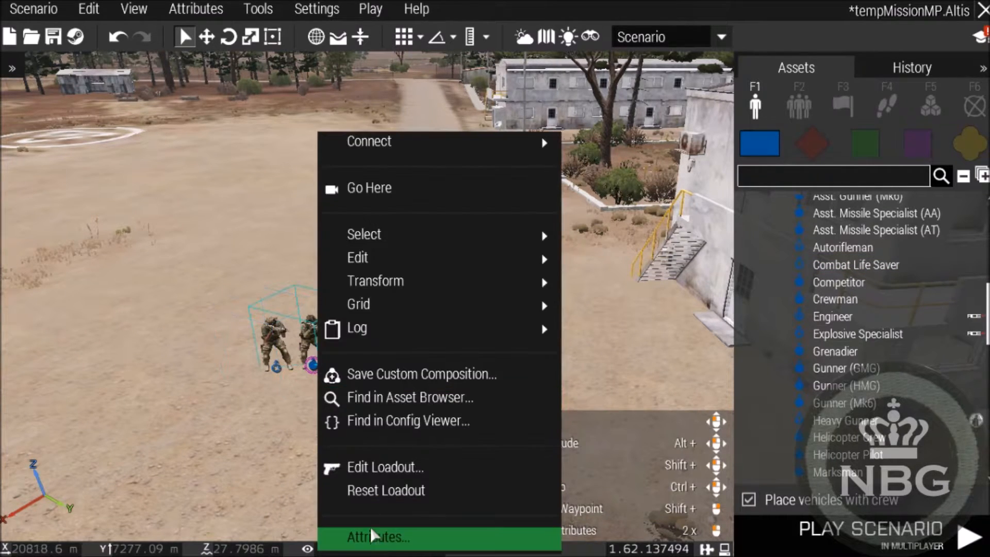
pyautogui.click(370, 527)
pyautogui.click(412, 369)
pyautogui.click(626, 520)
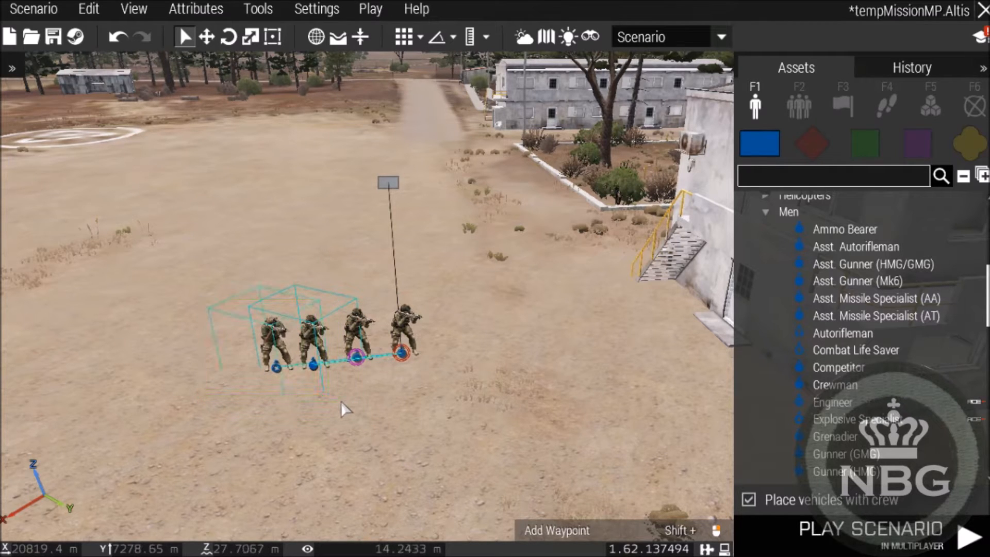
# Make the third rifleman and the Combat Life Saver playable together by editing both objects at once
pyautogui.rightClick(314, 367)
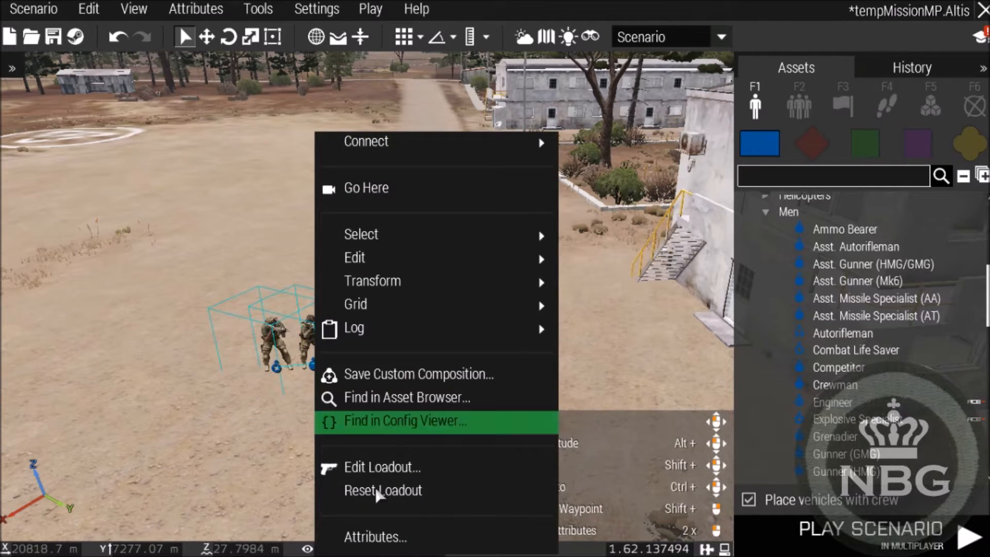
pyautogui.click(370, 538)
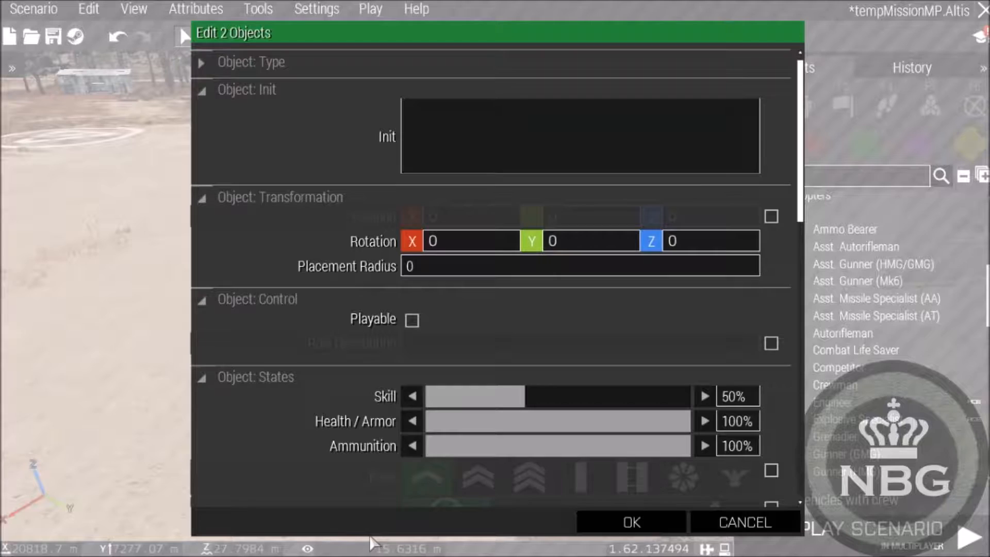
pyautogui.click(412, 320)
pyautogui.click(414, 322)
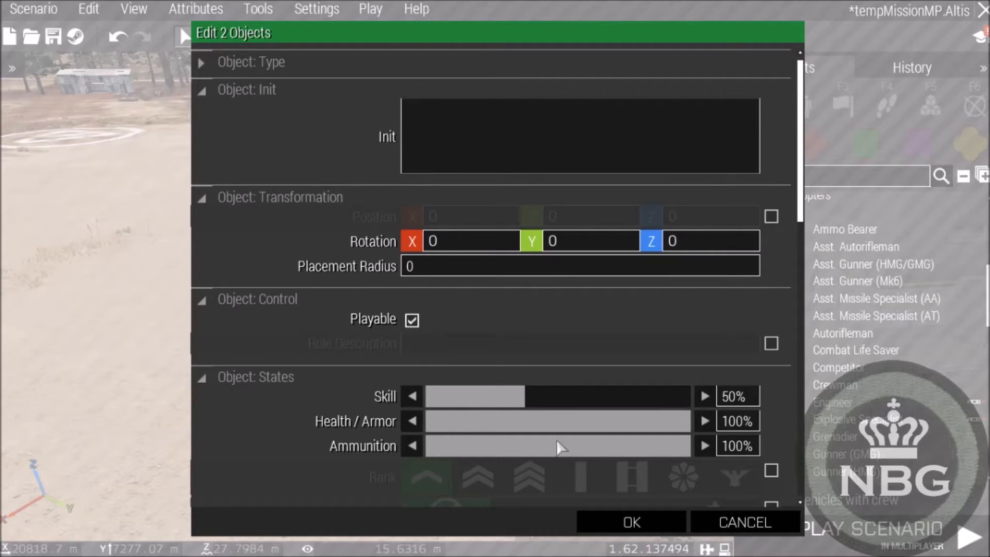
pyautogui.click(632, 522)
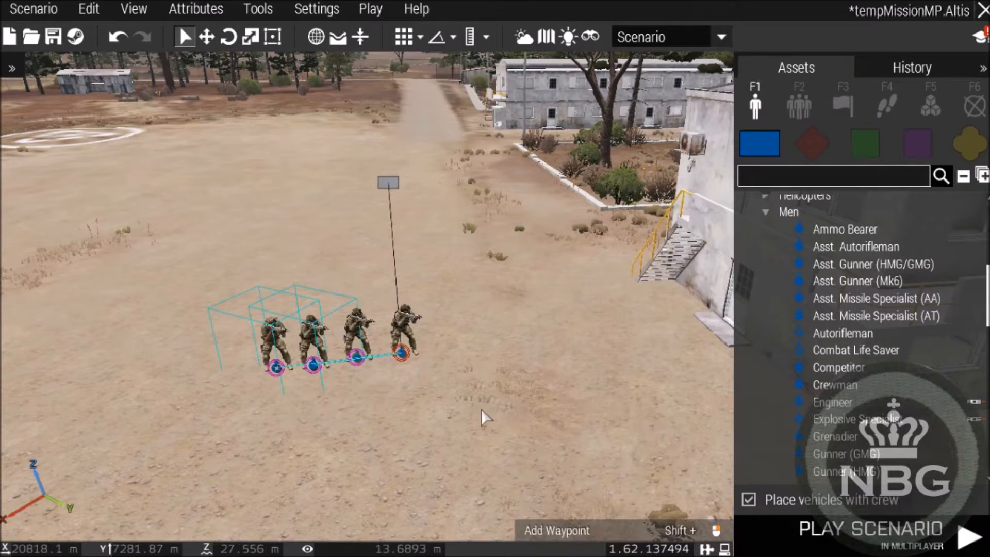
# Place a Civilian from the civilian side's men beside the building's brick-patched wall, near the ground-floor door
pyautogui.scroll(-3, 512, 446)
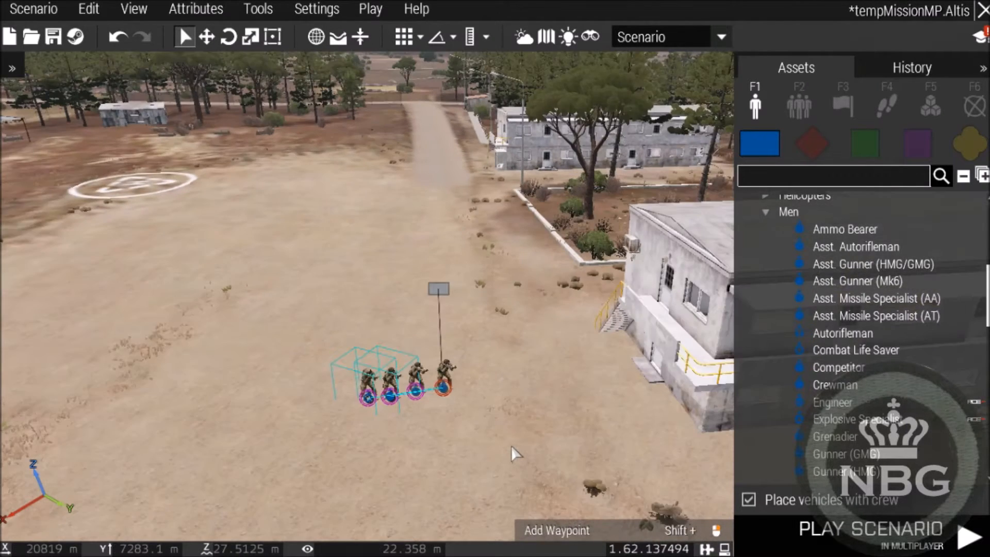
pyautogui.scroll(4, 511, 445)
pyautogui.moveTo(574, 447); pyautogui.dragTo(828, 466, button='right')
pyautogui.click(918, 141)
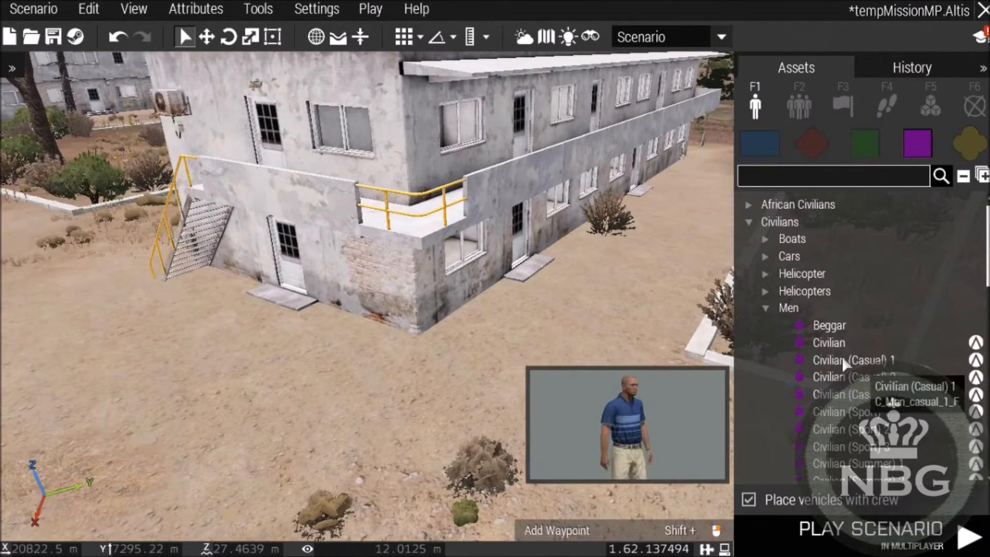
pyautogui.click(829, 343)
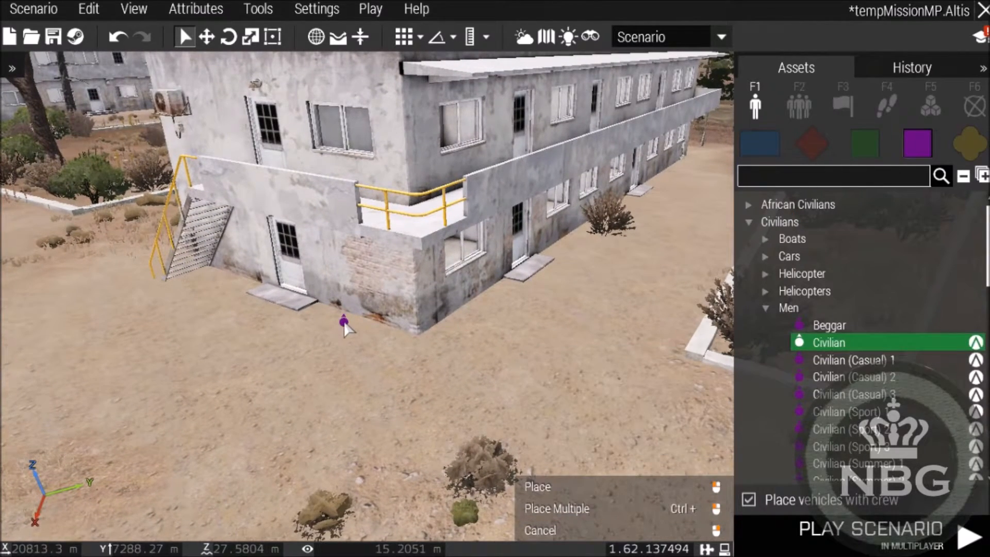
pyautogui.doubleClick(343, 321)
# Delete the stray rifleman standing on the civilian's spot beside the building
pyautogui.click(422, 513)
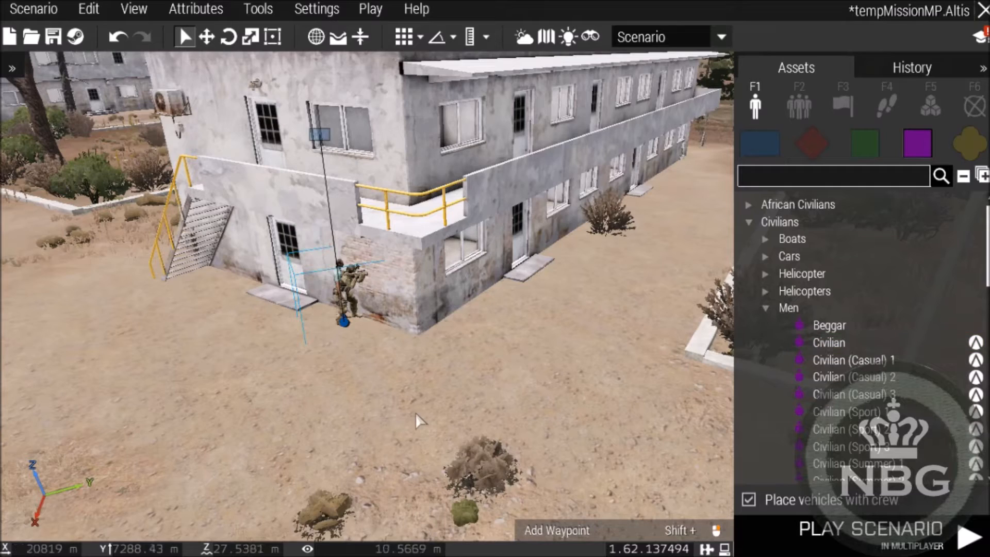
pyautogui.moveTo(336, 324); pyautogui.dragTo(312, 381)
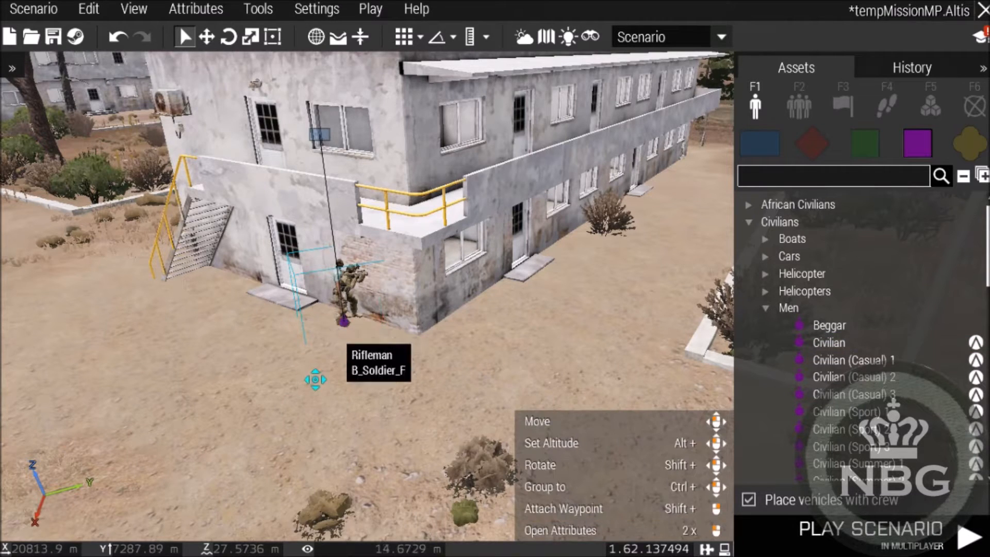
pyautogui.press('Delete')
# Turn the civilian to face away from the building wall, to a Z rotation of about 145 degrees
pyautogui.moveTo(229, 432); pyautogui.dragTo(394, 462, button='right')
pyautogui.scroll(2, 291, 385)
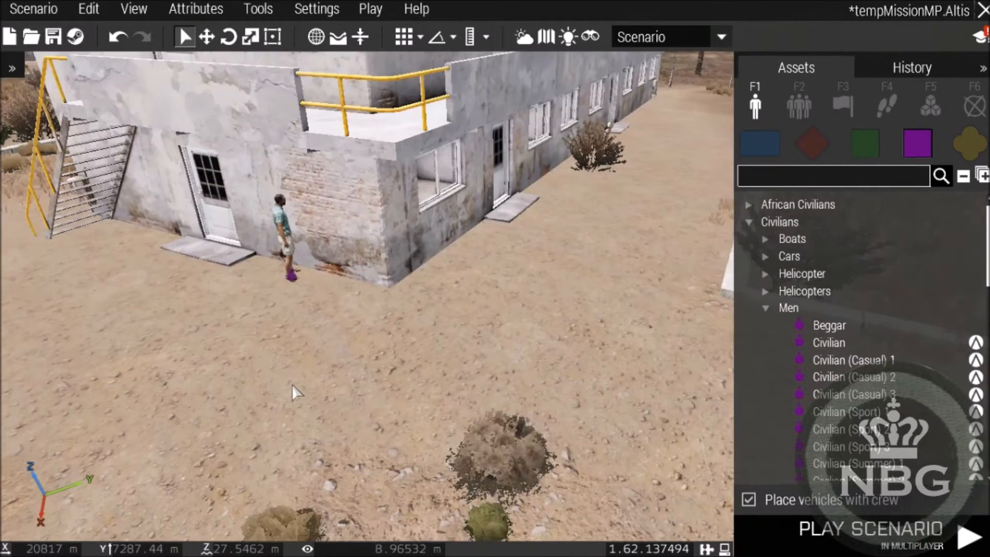
pyautogui.press('w')
pyautogui.press('a')
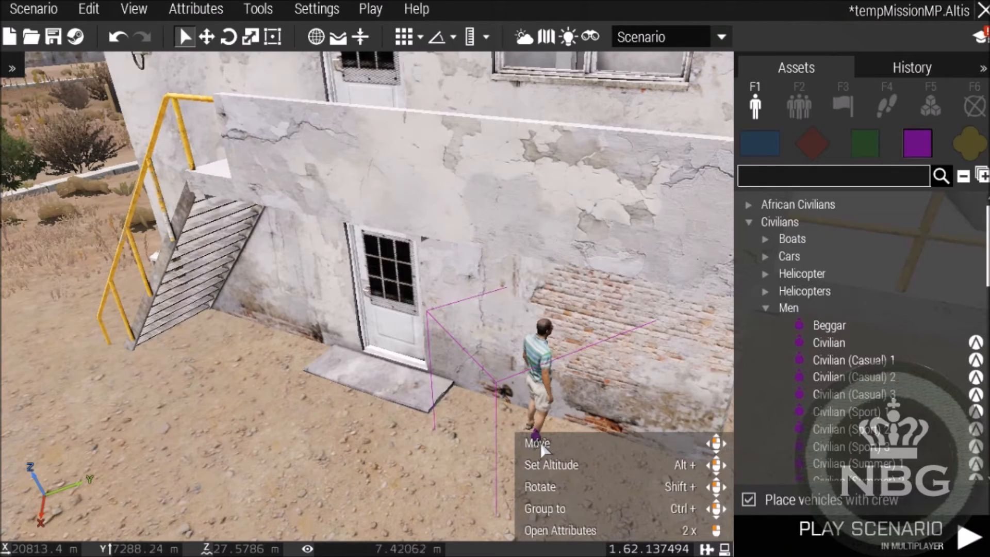
pyautogui.moveTo(537, 436); pyautogui.dragTo(511, 503)
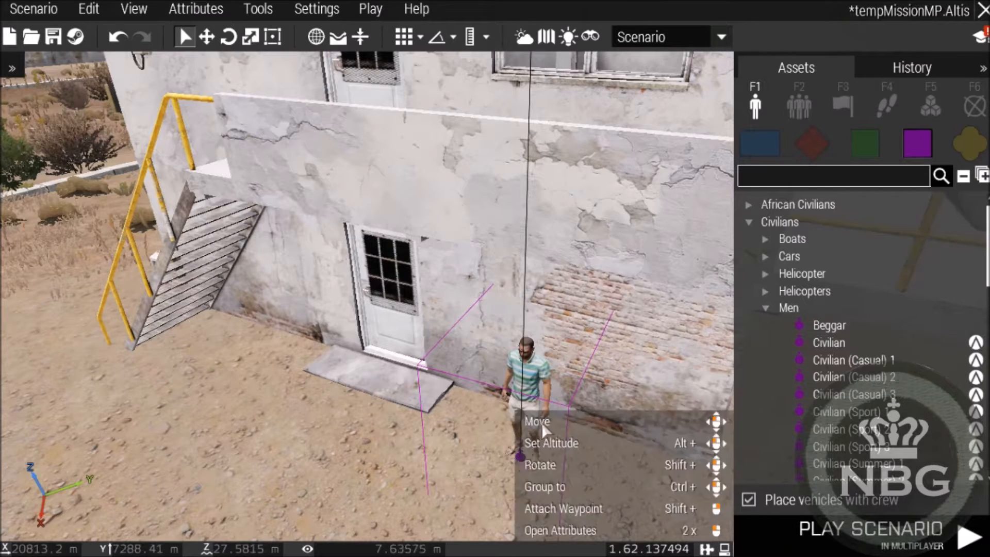
# Disable the Move AI feature in the civilian's attributes
pyautogui.rightClick(519, 456)
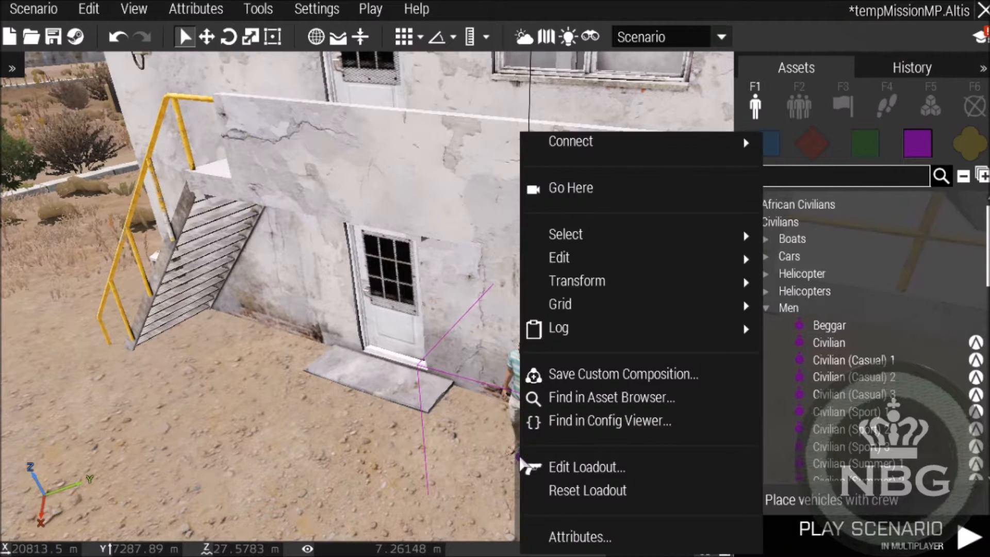
pyautogui.click(583, 536)
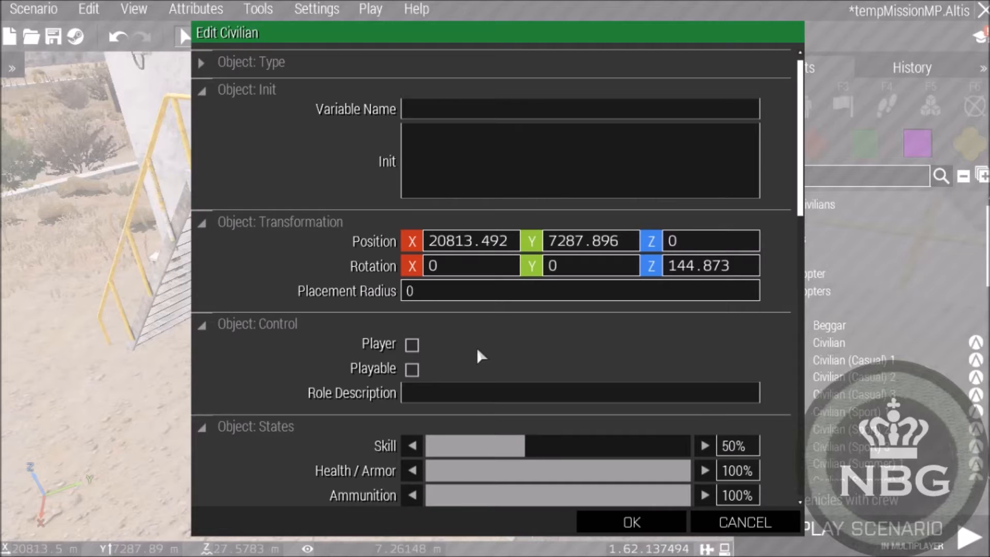
pyautogui.scroll(-5, 476, 347)
pyautogui.scroll(2, 499, 322)
pyautogui.scroll(1, 500, 323)
pyautogui.scroll(-7, 502, 327)
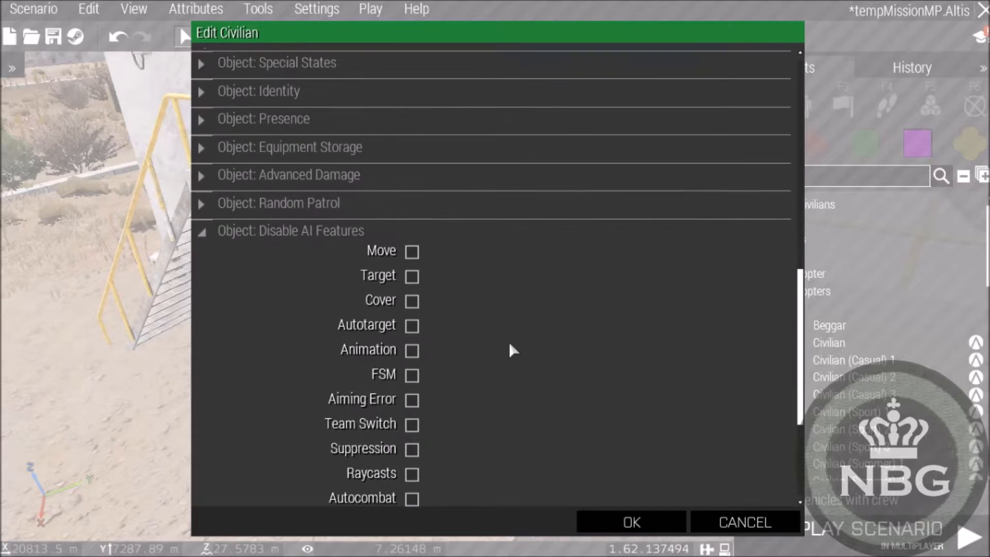
pyautogui.click(206, 234)
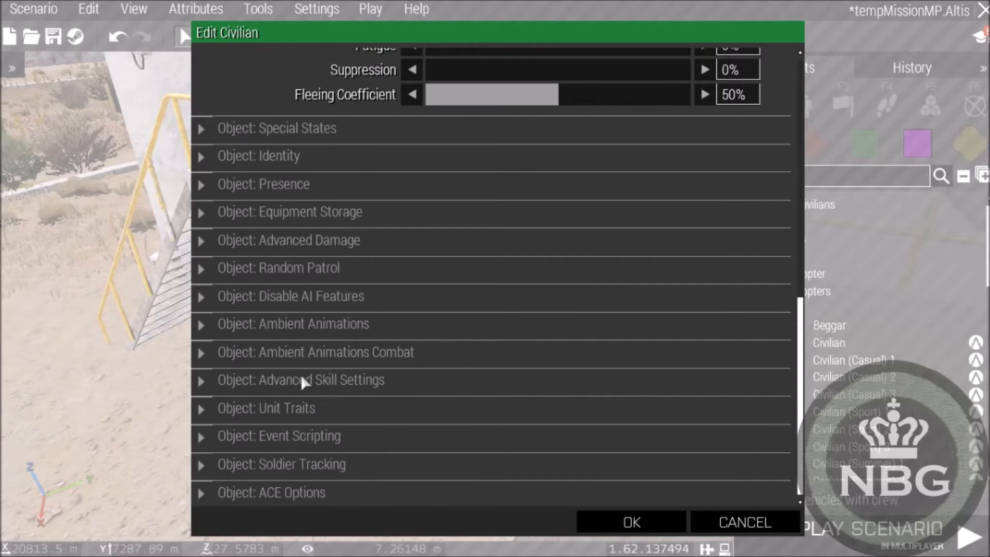
pyautogui.click(202, 296)
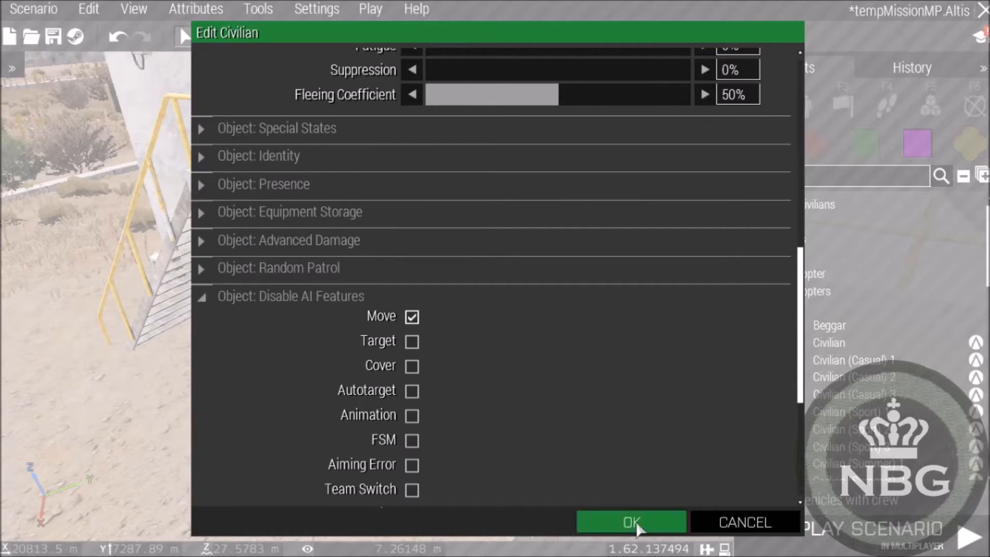
pyautogui.scroll(-5, 627, 448)
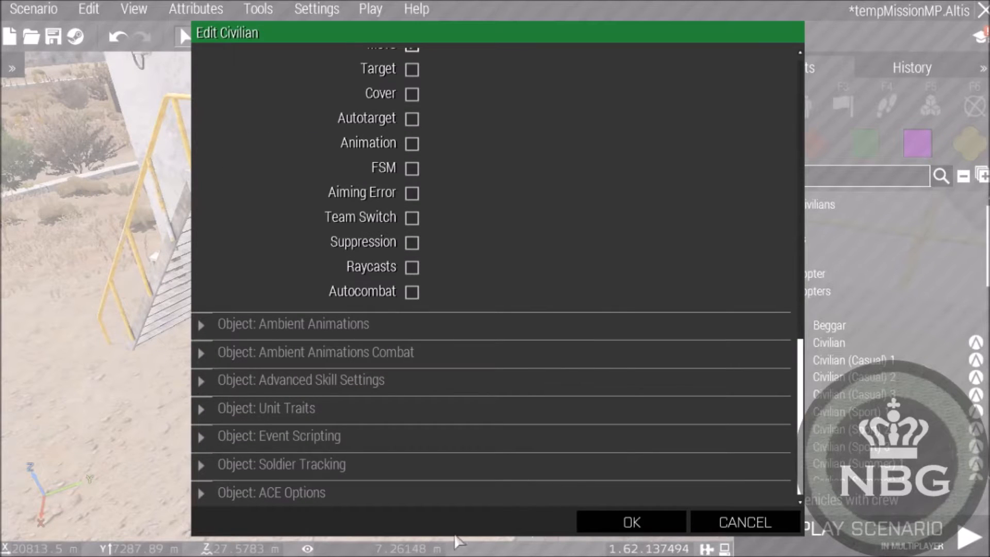
pyautogui.scroll(5, 591, 467)
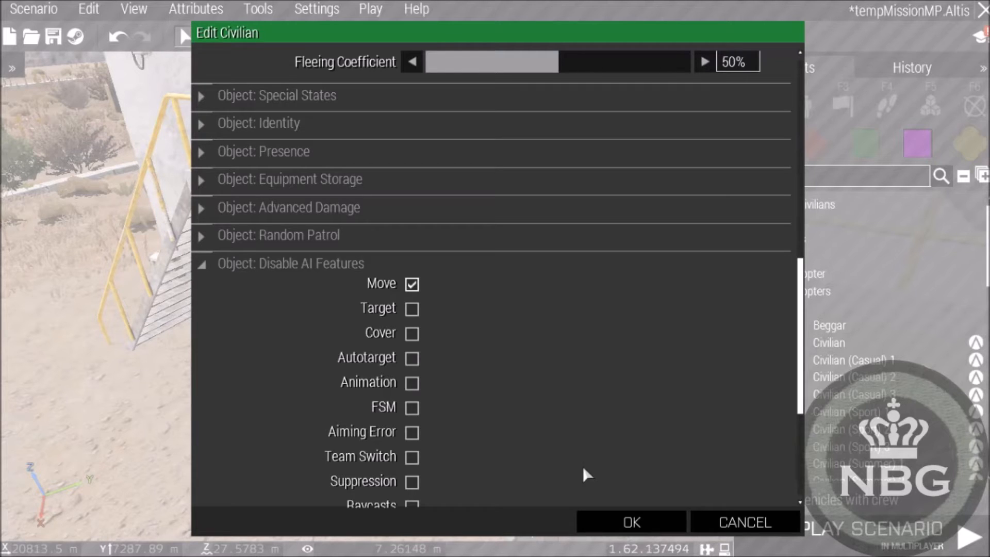
# Try setting the civilian's leg damage to 21% under Advanced Damage and return it to 0%
pyautogui.click(201, 207)
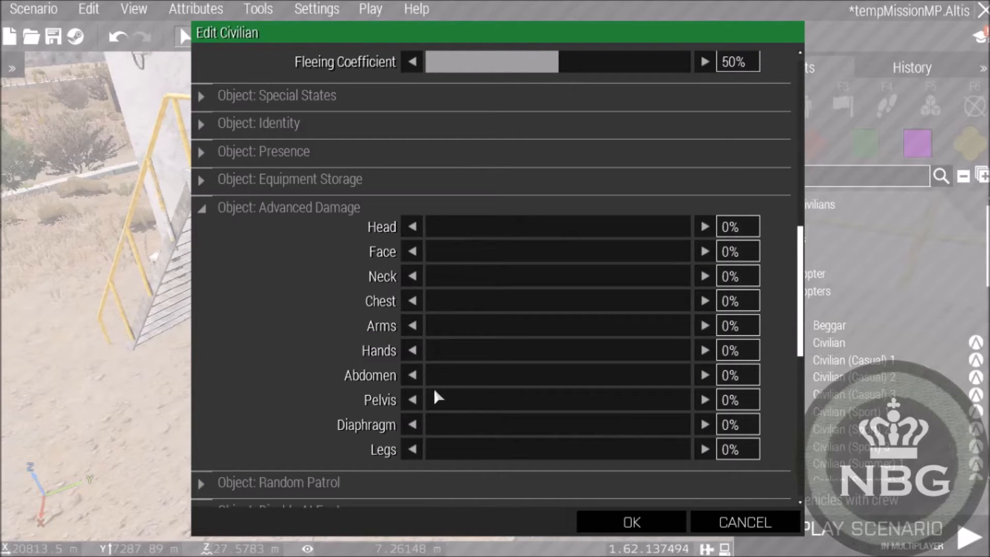
pyautogui.click(446, 451)
pyautogui.click(480, 452)
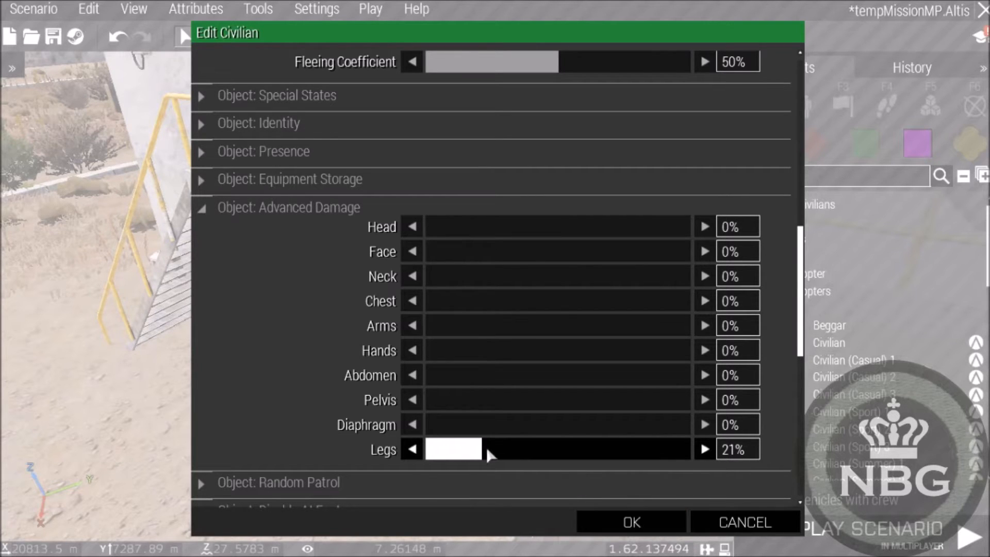
pyautogui.click(412, 449)
pyautogui.click(412, 449)
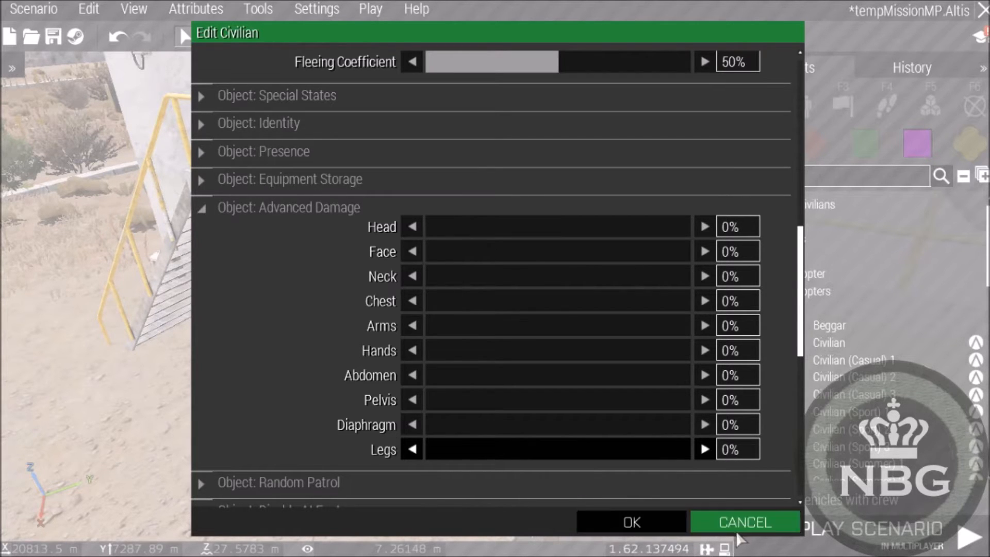
# Apply the civilian's attribute changes and deselect the civilian
pyautogui.click(630, 513)
pyautogui.rightClick(535, 480)
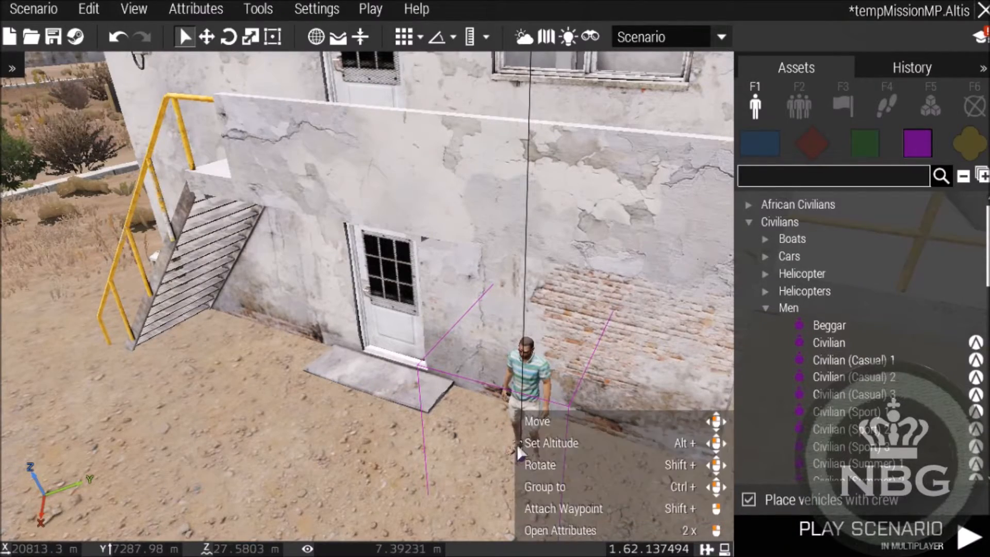
pyautogui.click(274, 465)
# Give the Combat Life Saver at the end of the squad line the role description "Medic"
pyautogui.moveTo(380, 417); pyautogui.dragTo(400, 405, button='right')
pyautogui.press('a')
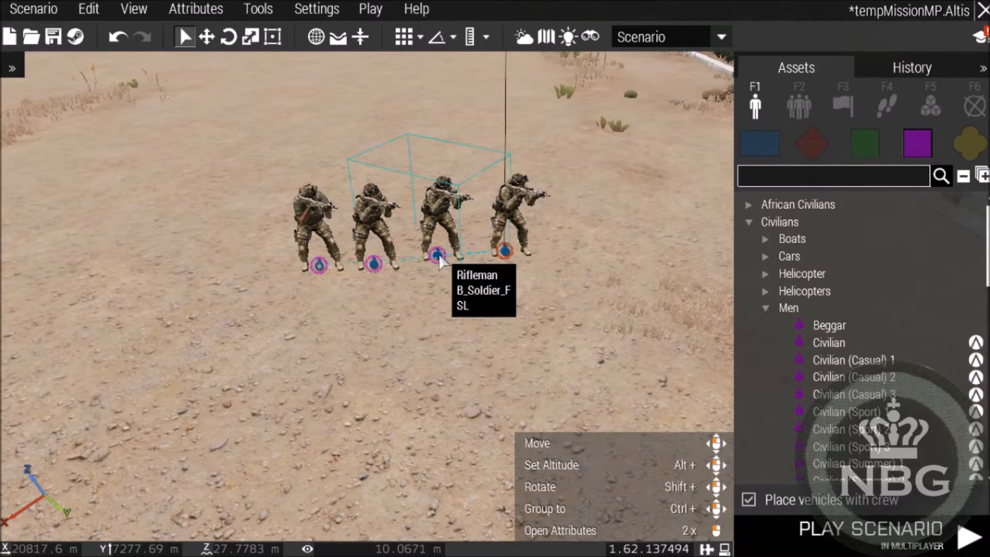
pyautogui.keyDown('ctrl'); pyautogui.moveTo(439, 258); pyautogui.dragTo(316, 268); pyautogui.keyUp('ctrl')
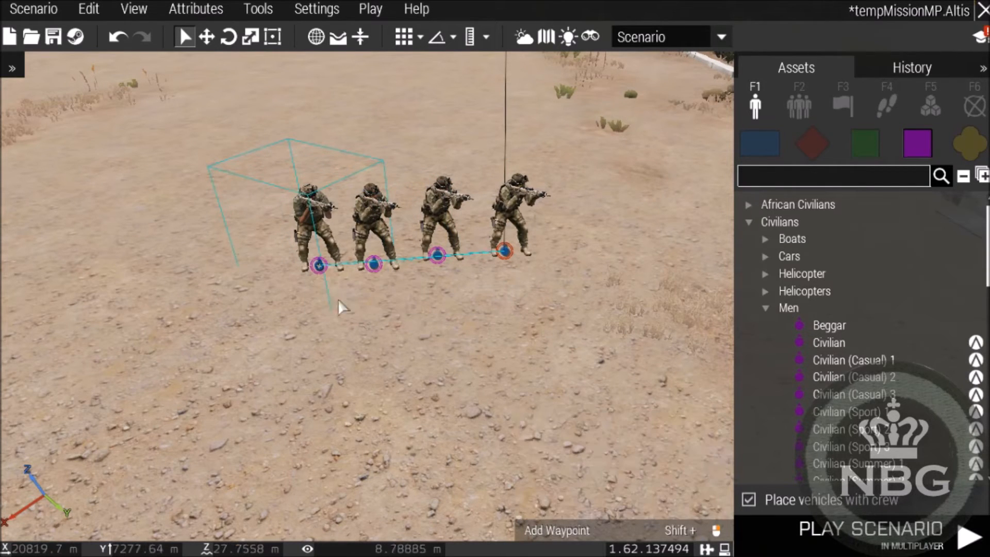
pyautogui.rightClick(317, 265)
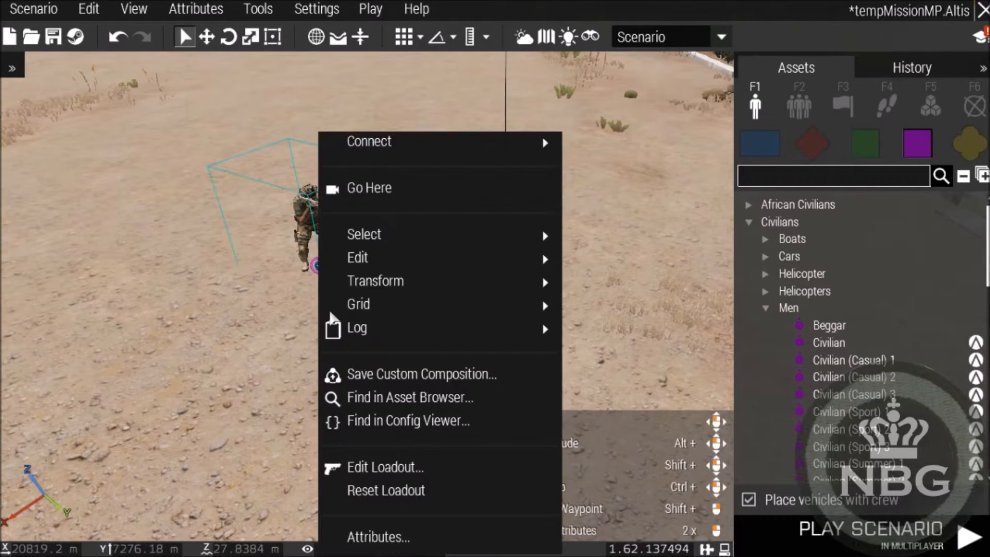
pyautogui.click(372, 537)
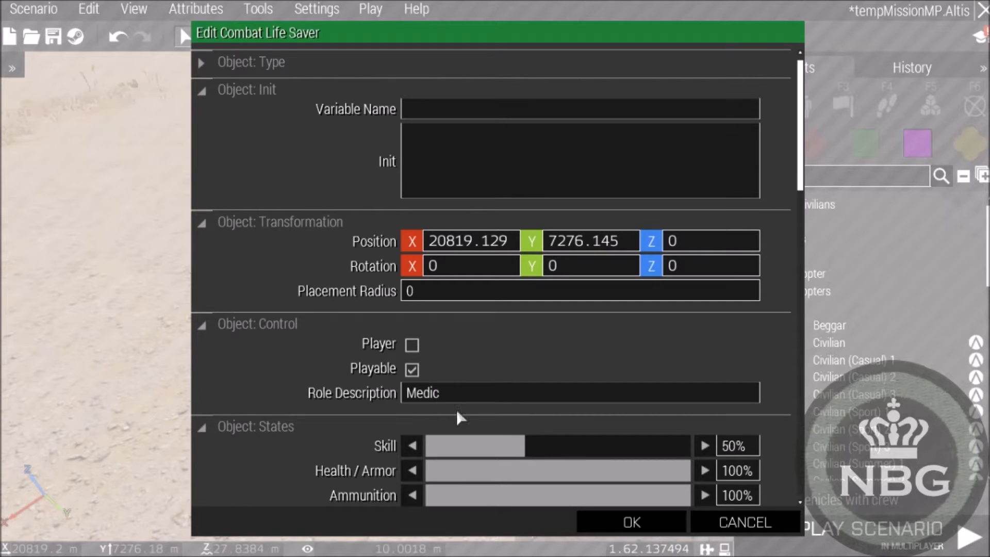
pyautogui.click(632, 522)
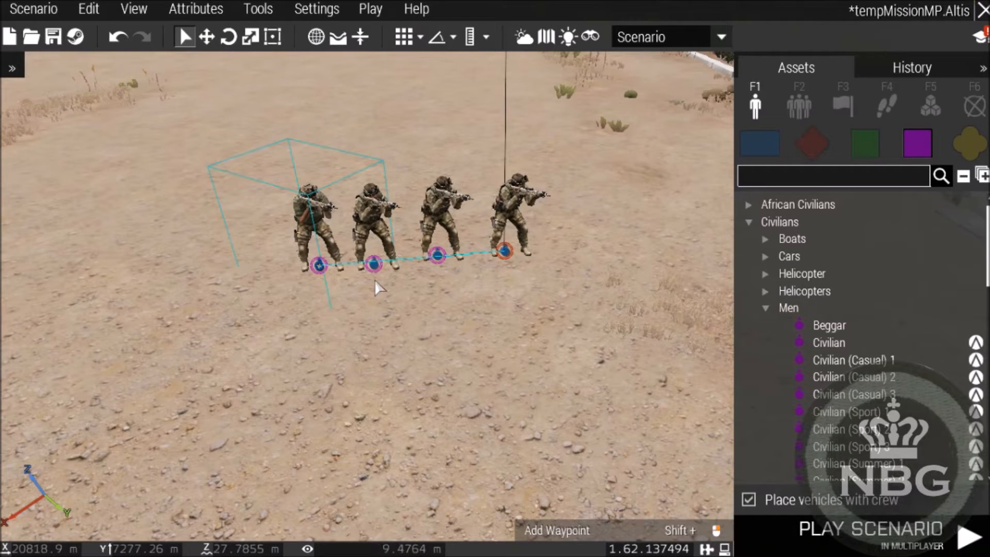
# Place a Respawn Position module from the Multiplayer systems on the open ground beside the squad
pyautogui.moveTo(450, 310); pyautogui.dragTo(949, 271, button='right')
pyautogui.press('a')
pyautogui.press('d')
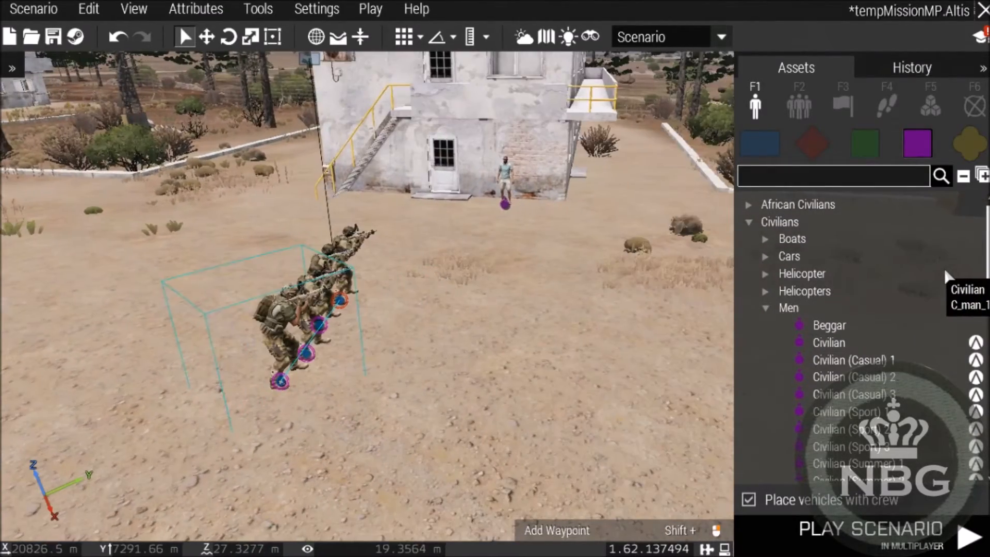
pyautogui.press('a')
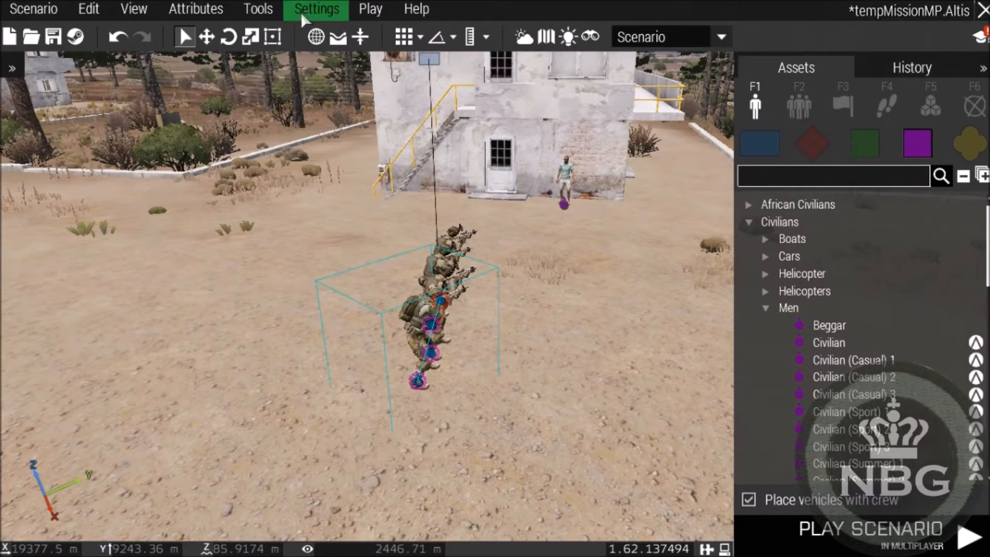
pyautogui.click(750, 204)
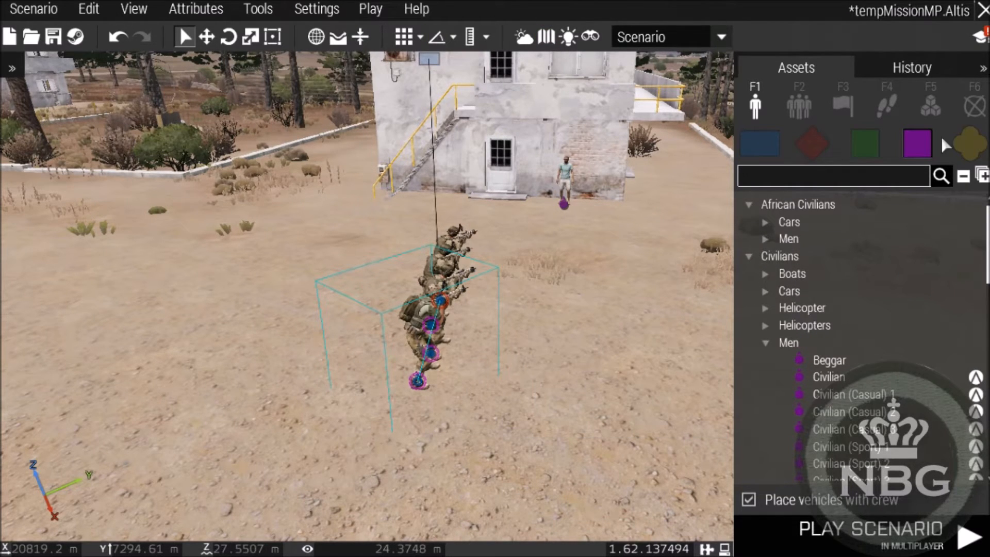
pyautogui.click(928, 109)
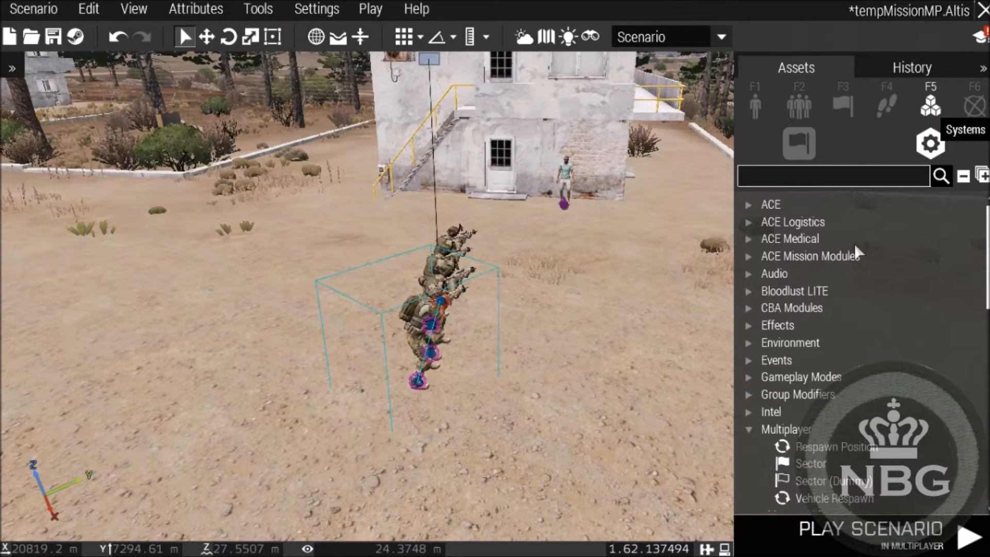
pyautogui.scroll(-3, 820, 361)
pyautogui.click(746, 342)
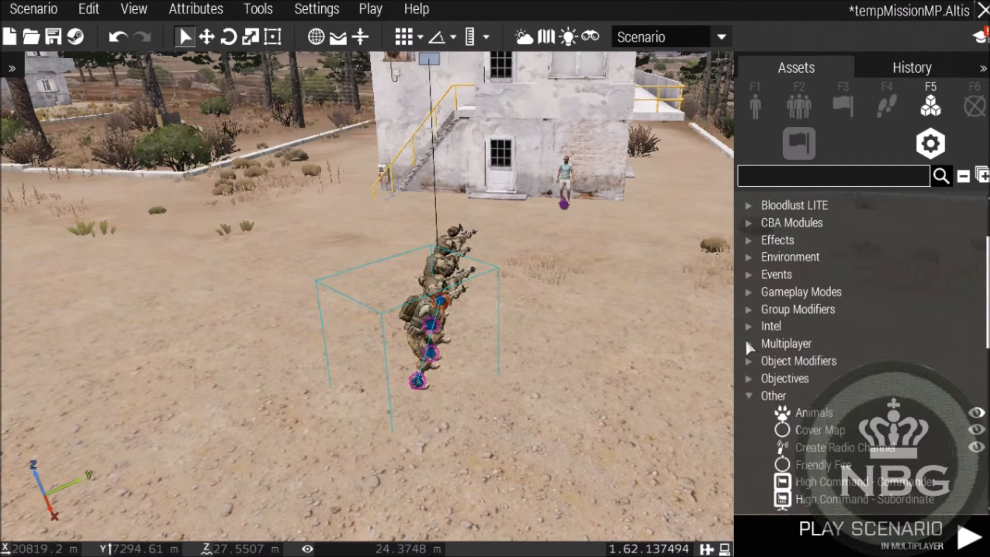
pyautogui.click(748, 346)
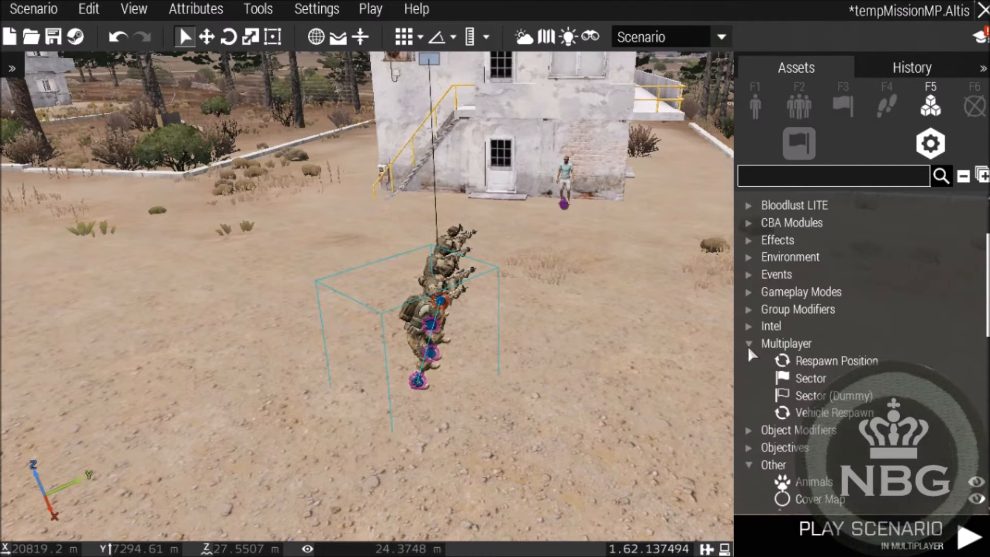
pyautogui.click(821, 364)
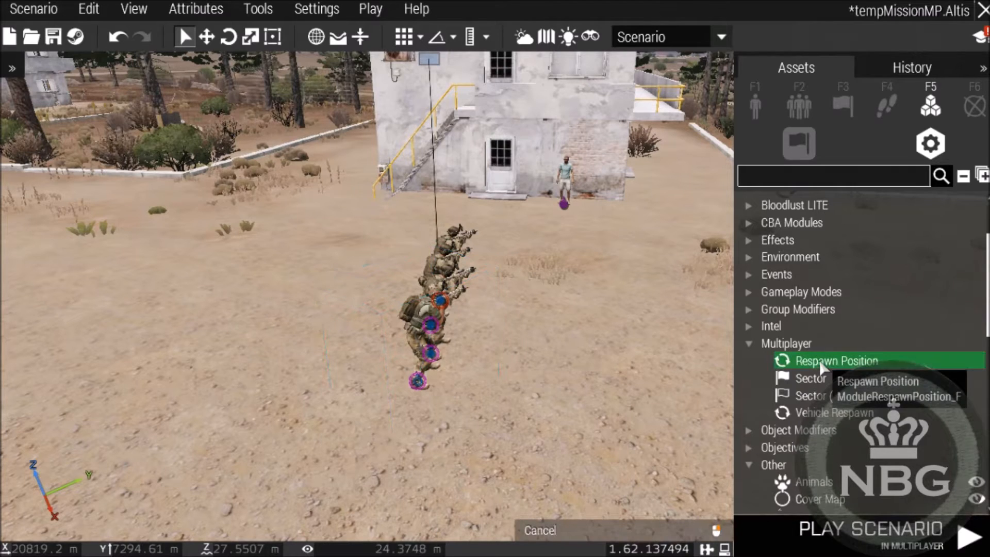
pyautogui.click(541, 326)
# Name the respawn position "NBG BASE" and assign it to the BLUFOR side in its attributes
pyautogui.doubleClick(542, 328)
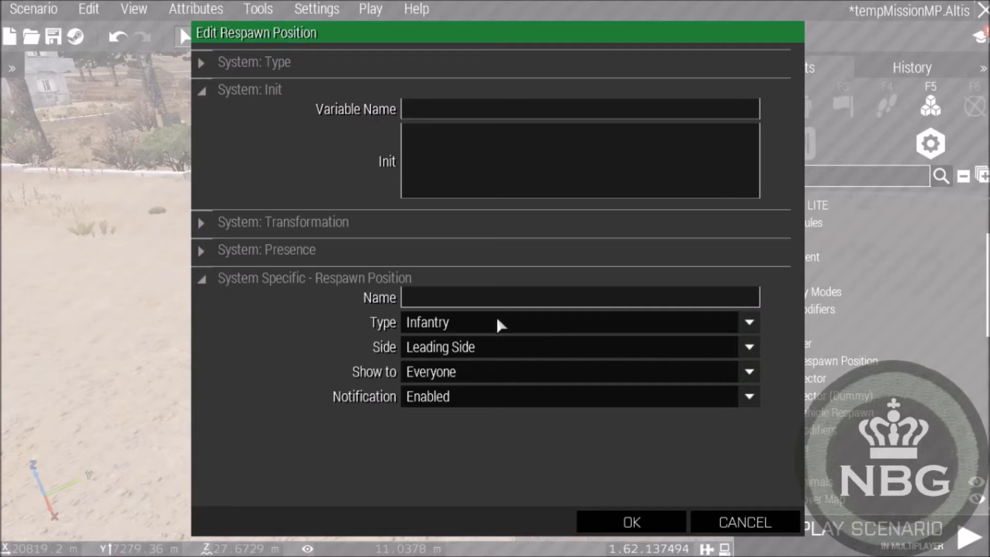
pyautogui.click(491, 303)
pyautogui.write('NBG BASE')
pyautogui.click(458, 352)
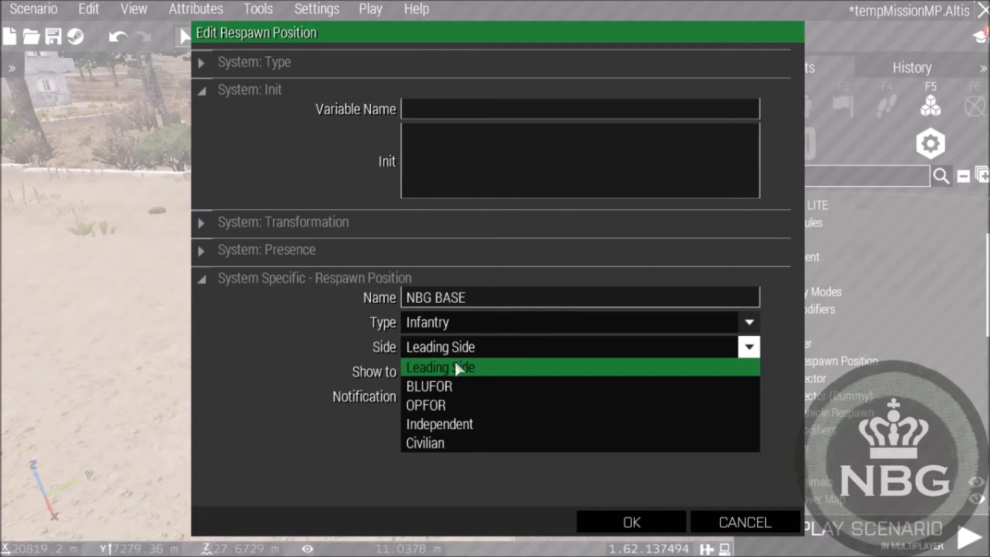
pyautogui.click(452, 395)
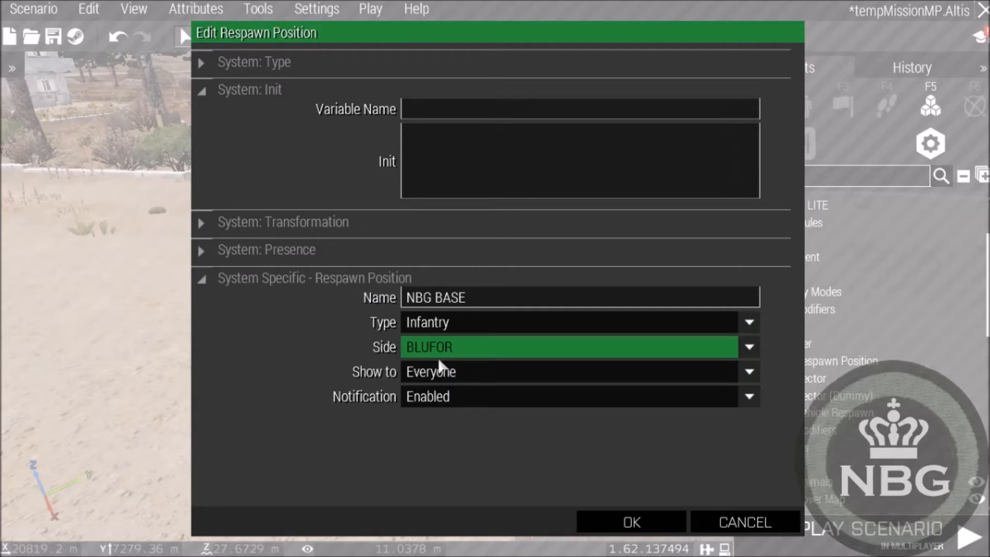
# Show the respawn position to the side and its allies, disable its notification and apply the attributes
pyautogui.click(447, 373)
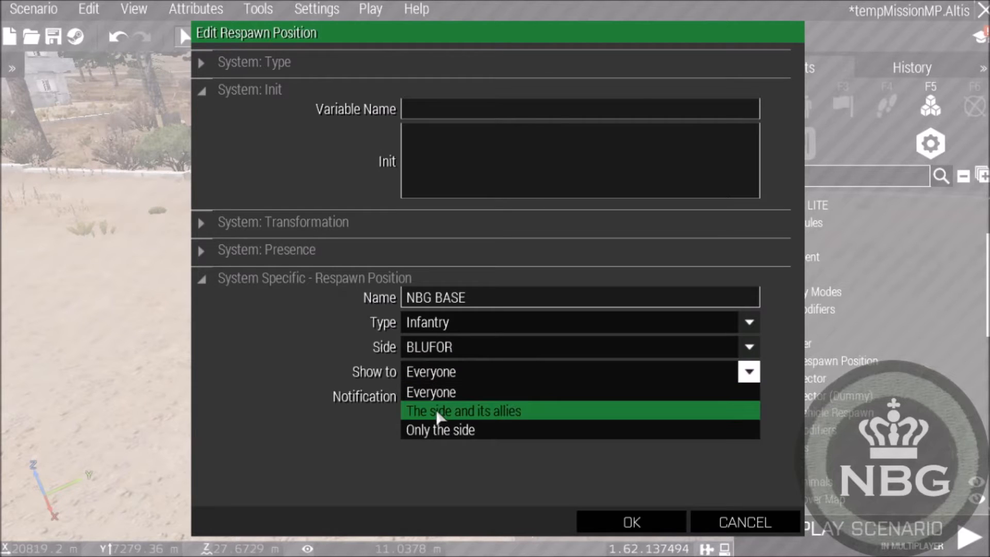
pyautogui.click(438, 411)
pyautogui.click(447, 398)
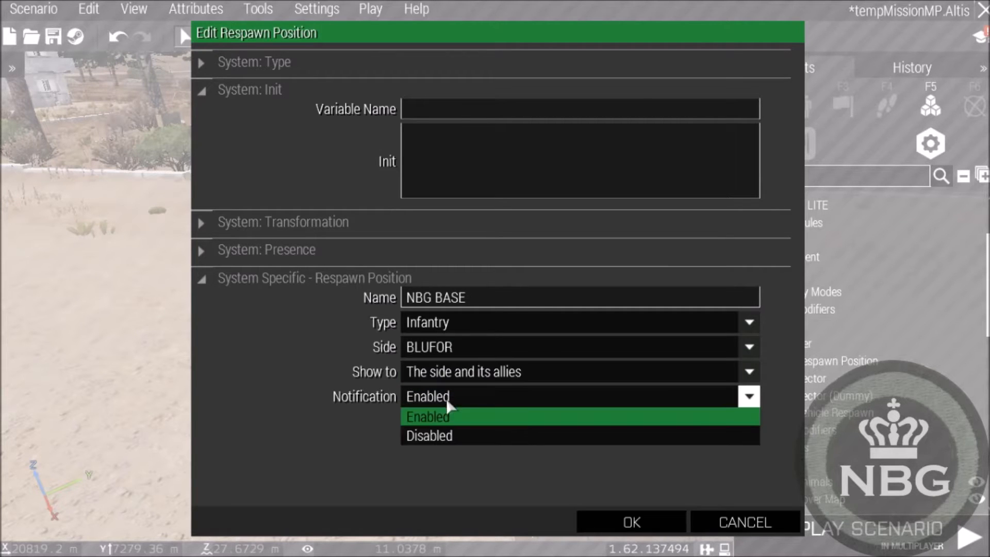
pyautogui.click(432, 435)
pyautogui.click(632, 523)
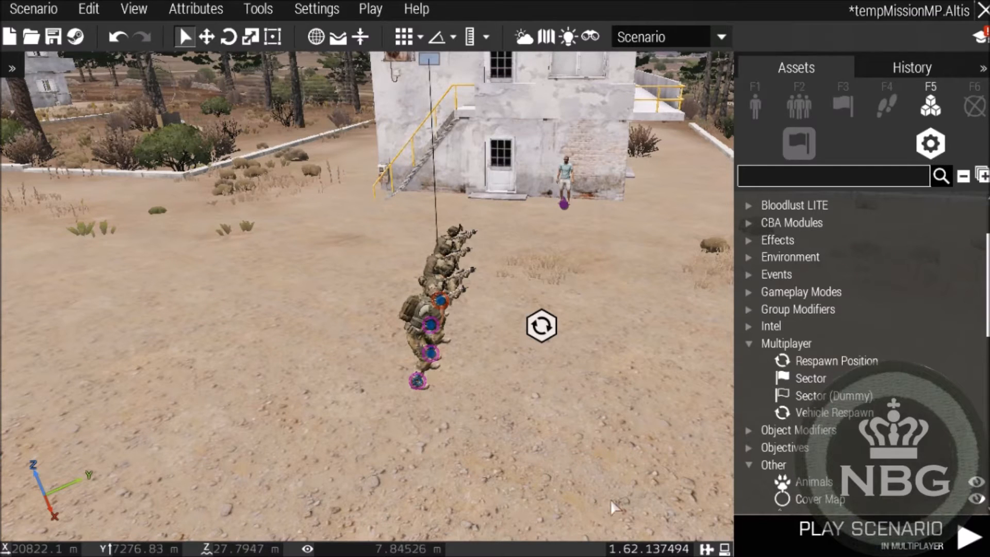
# Choose Cooperative Mission as the game type in the scenario's multiplayer attributes and apply them
pyautogui.moveTo(538, 483); pyautogui.dragTo(630, 485, button='right')
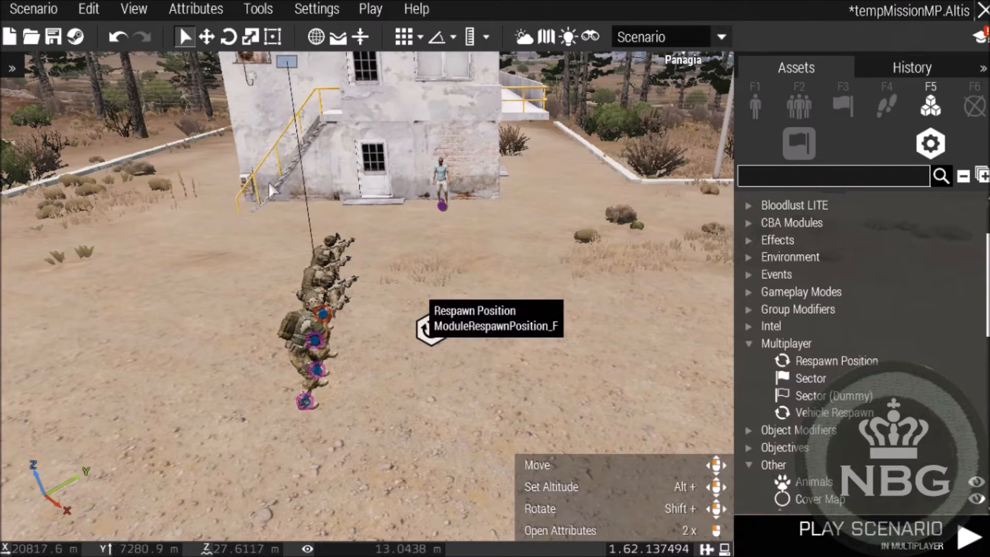
pyautogui.click(200, 7)
pyautogui.click(202, 76)
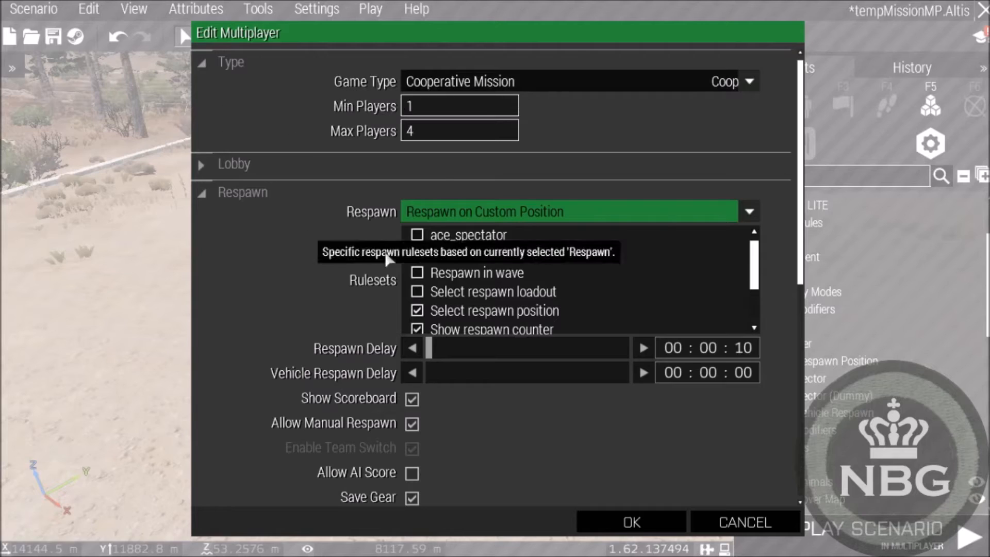
pyautogui.click(432, 83)
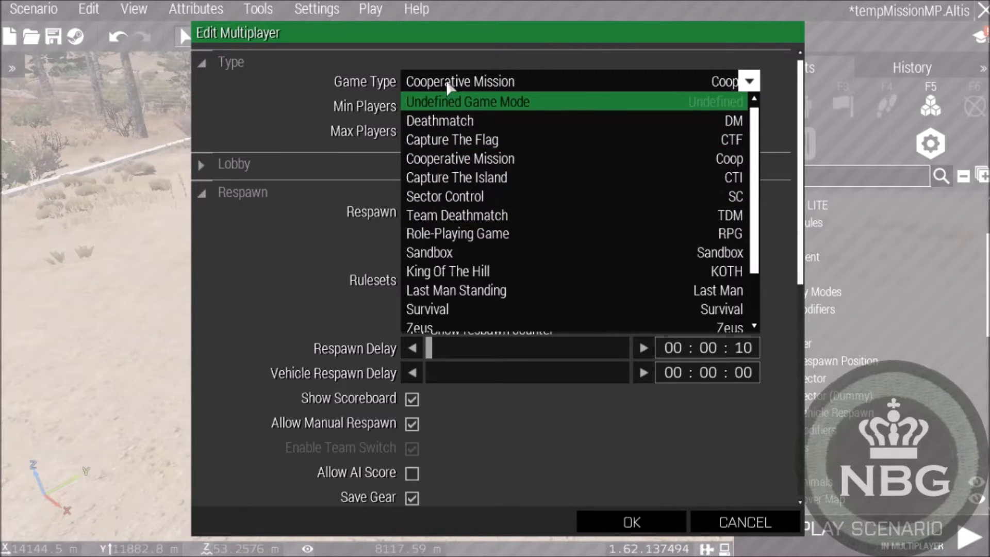
pyautogui.click(443, 160)
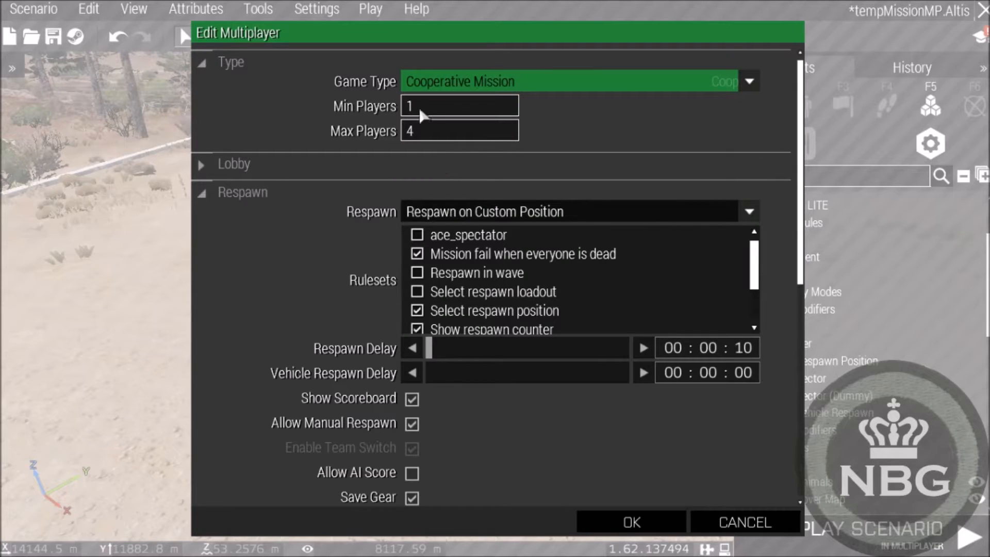
pyautogui.click(423, 113)
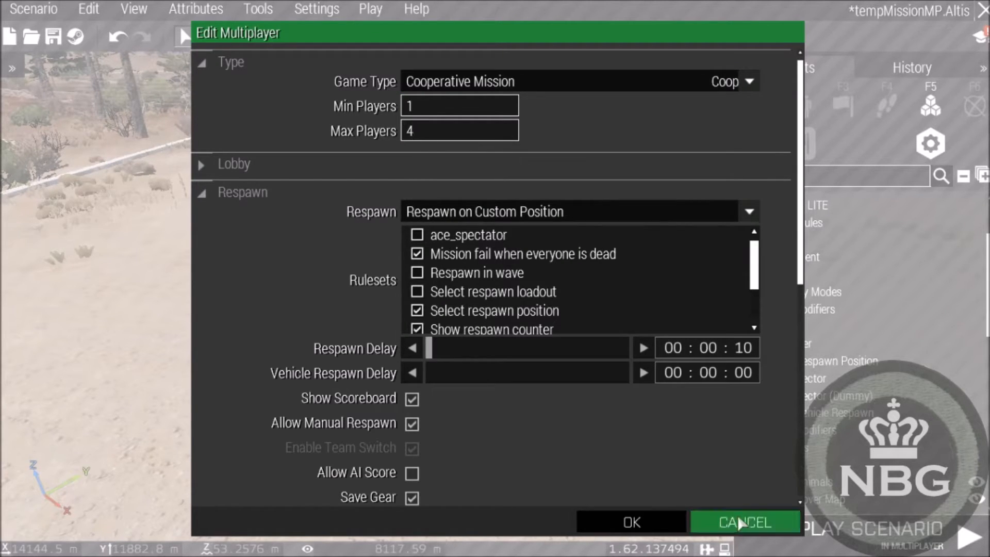
pyautogui.click(632, 522)
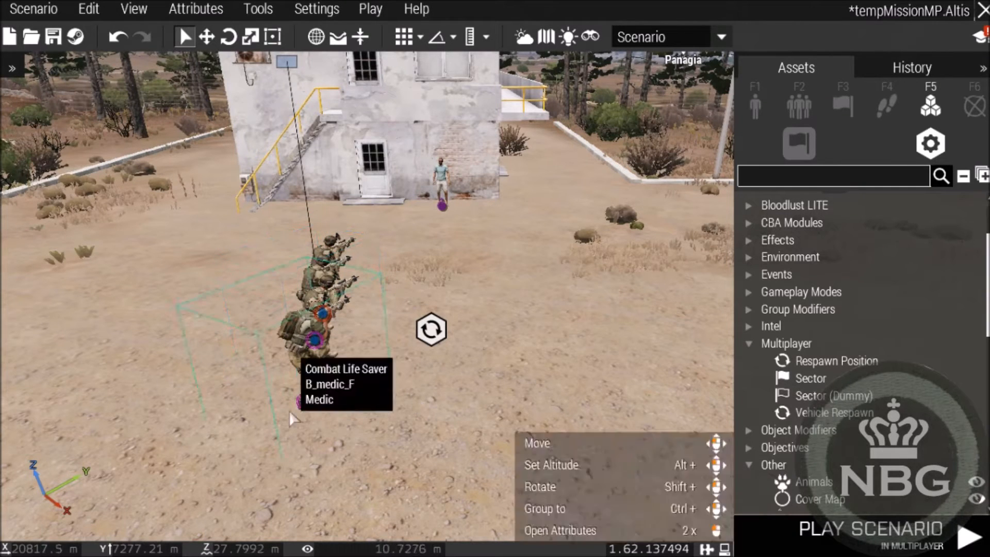
# Reopen the multiplayer attributes, switch the respawn mode to Disabled and return it to Respawn on Custom Position
pyautogui.click(196, 9)
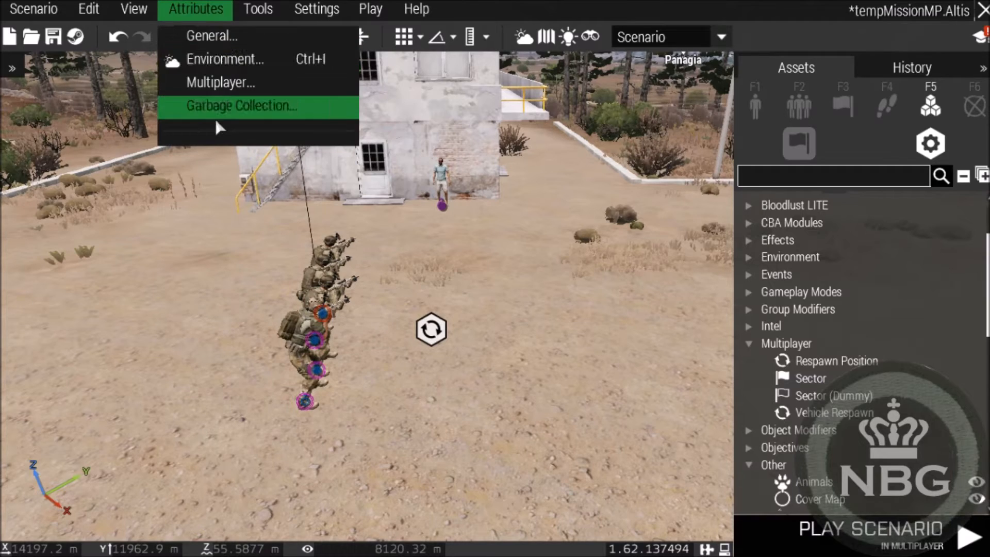
pyautogui.click(222, 85)
pyautogui.click(413, 131)
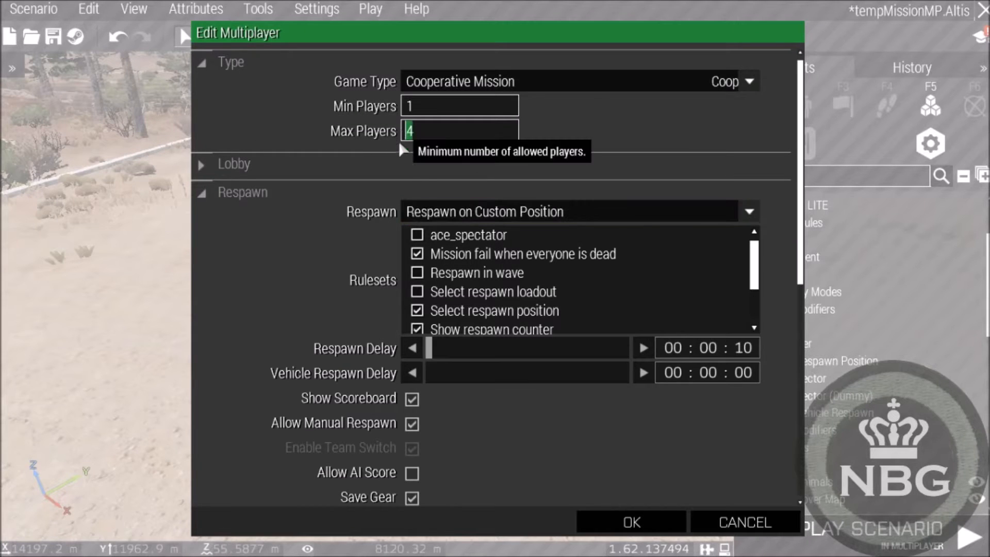
pyautogui.click(451, 215)
pyautogui.click(441, 234)
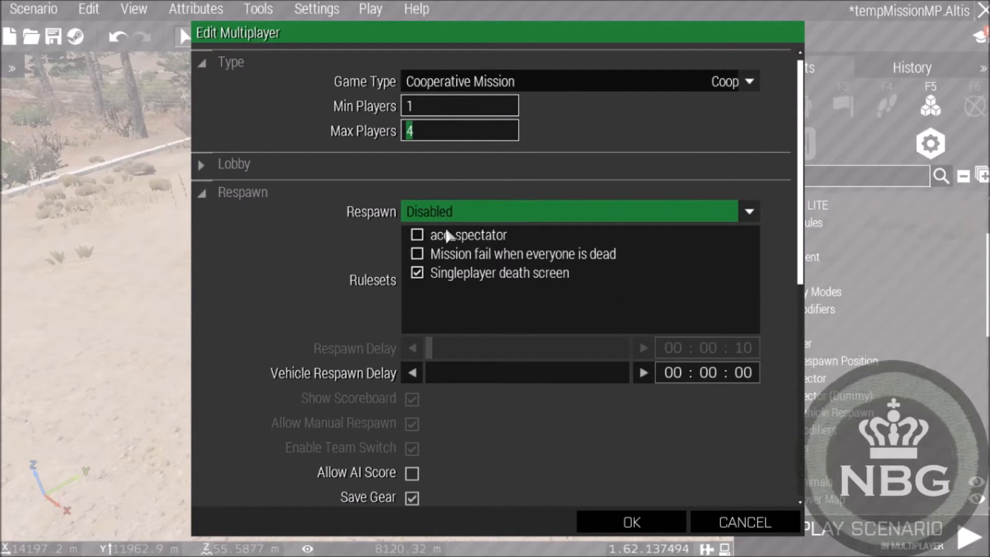
pyautogui.click(453, 214)
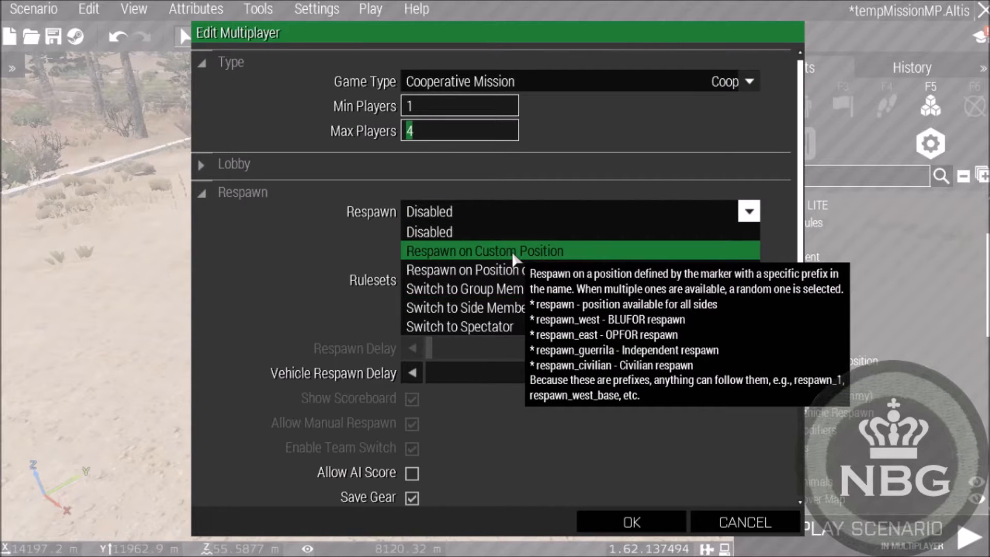
pyautogui.click(514, 252)
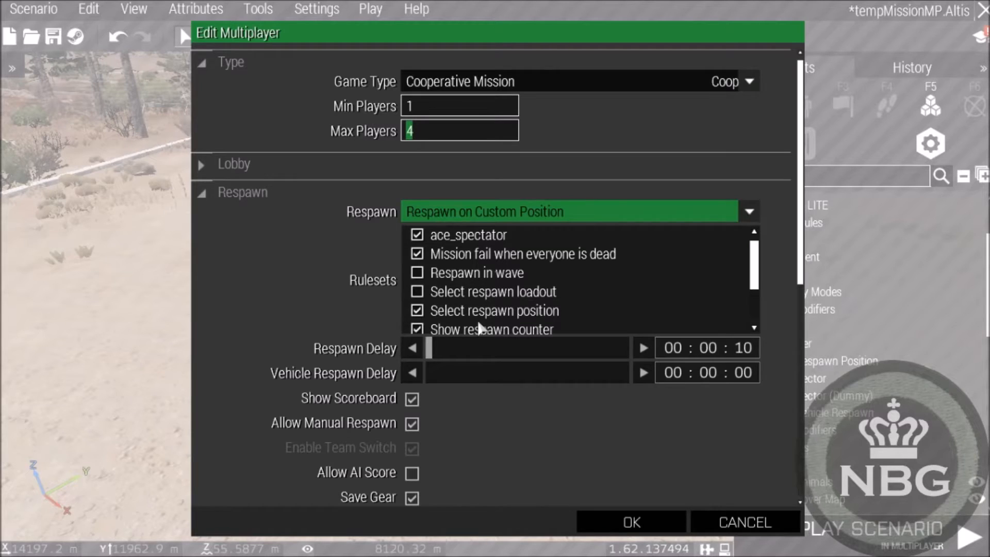
# Examine the respawn rulesets, the respawn delay and the respawn ticket settings
pyautogui.scroll(-2, 484, 322)
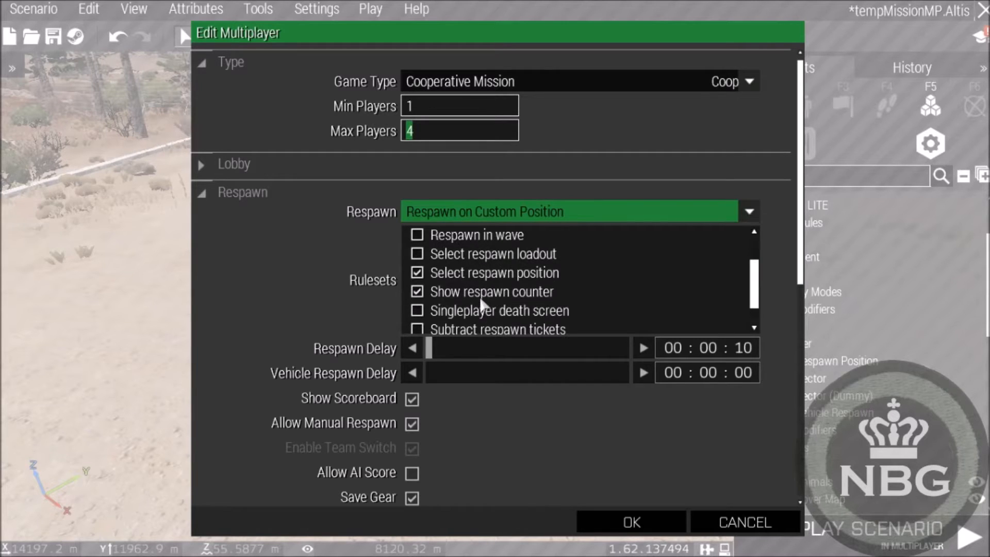
pyautogui.click(418, 273)
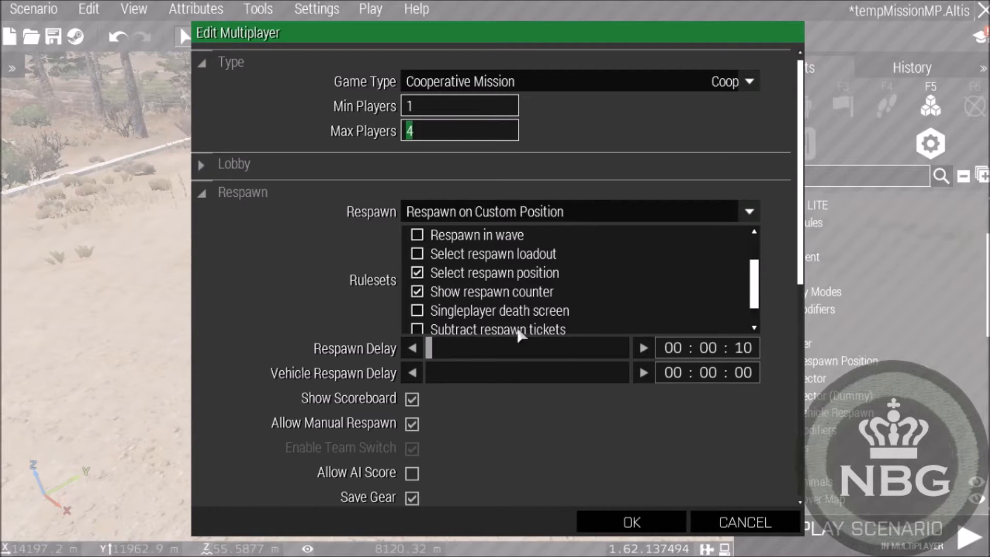
pyautogui.click(744, 348)
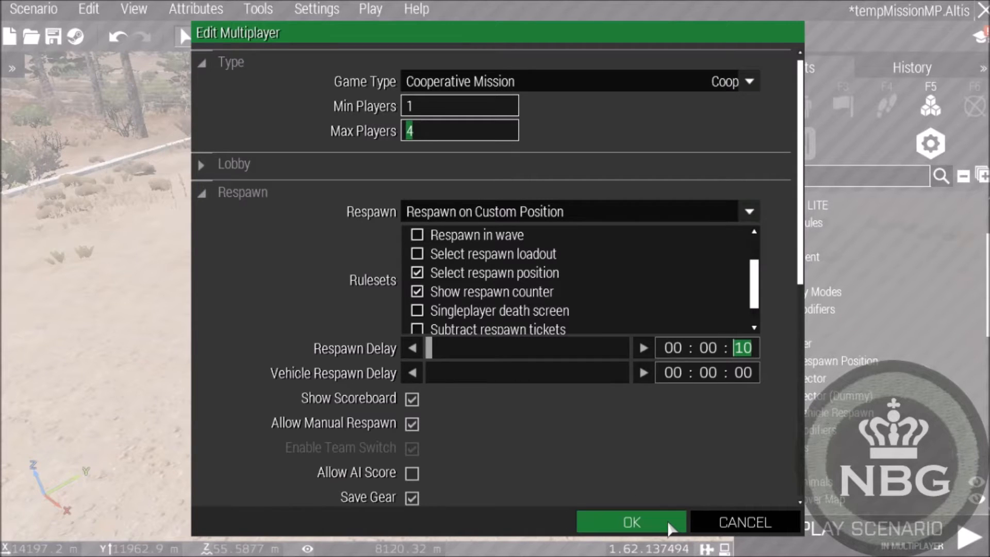
pyautogui.scroll(-4, 614, 439)
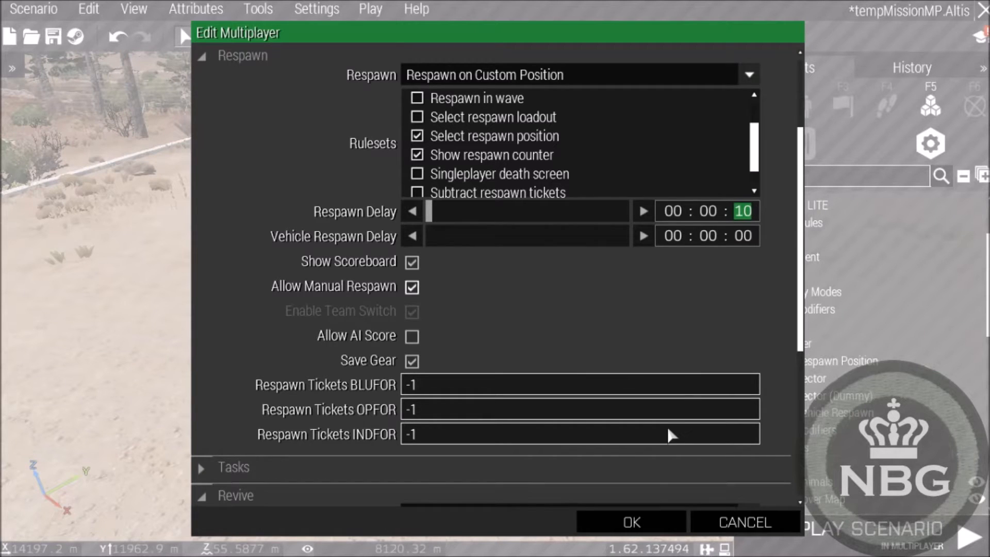
# Set the revive mode to Enabled for all players in the multiplayer attributes
pyautogui.scroll(-5, 669, 430)
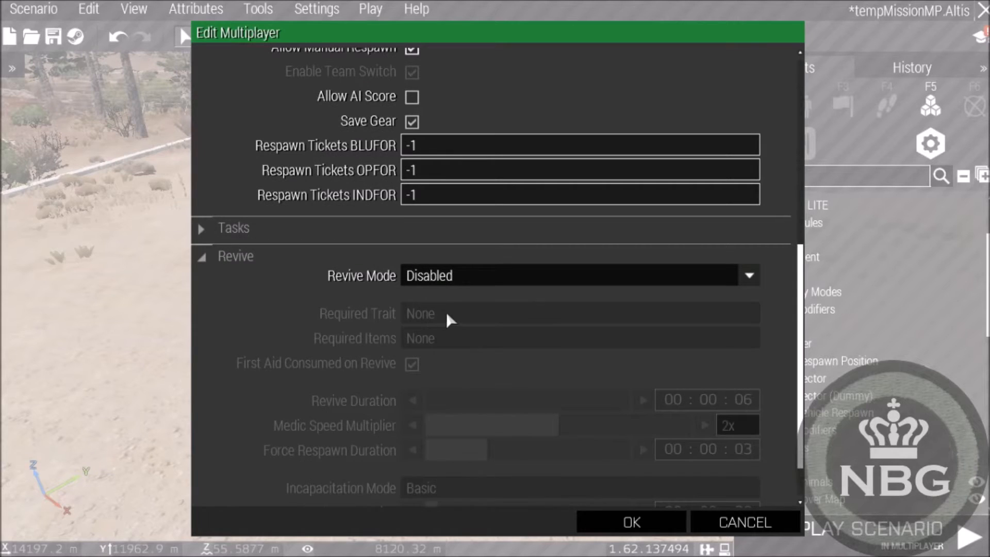
pyautogui.click(505, 284)
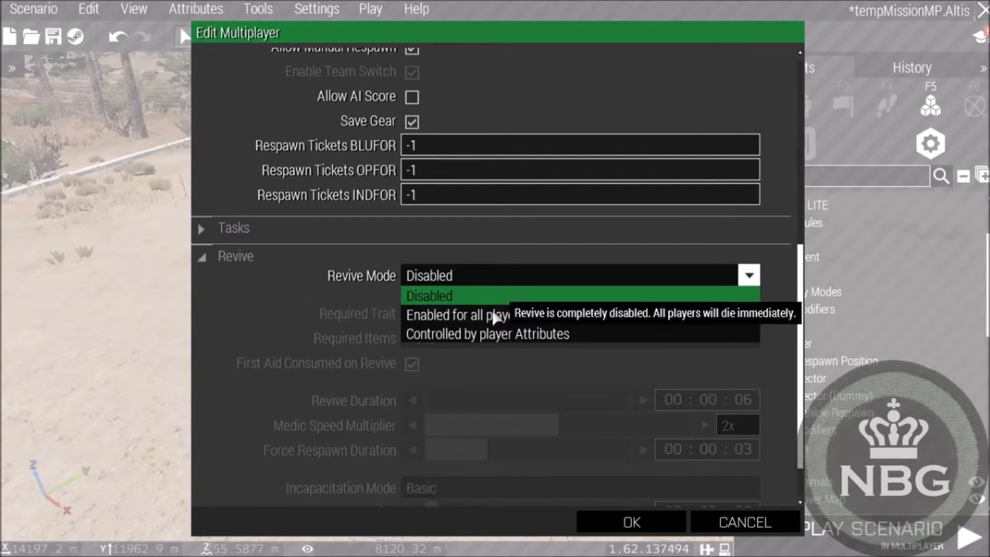
pyautogui.click(489, 324)
pyautogui.scroll(-1, 531, 355)
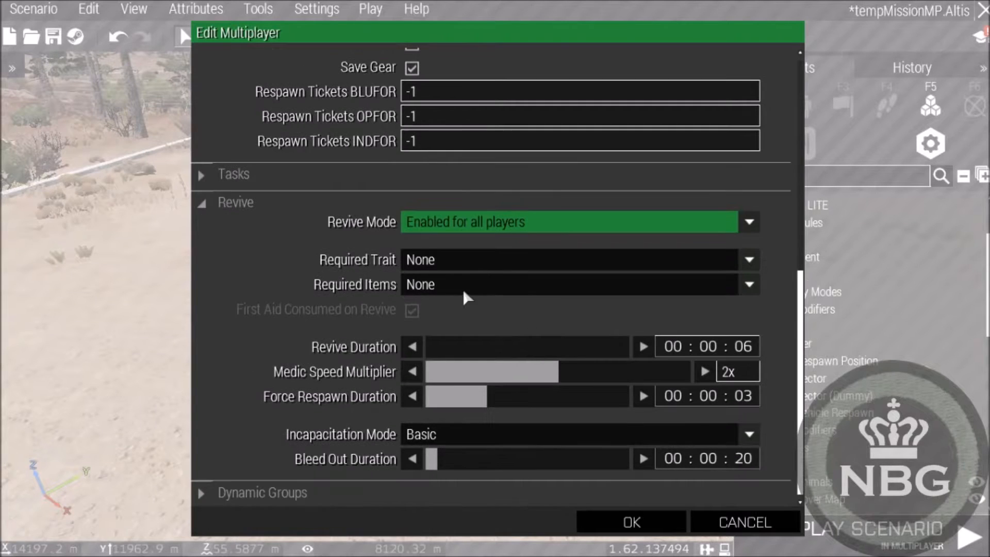
# Try requiring the Medic trait and a First Aid Kit / Medikit for reviving, and return both requirements to None
pyautogui.click(467, 267)
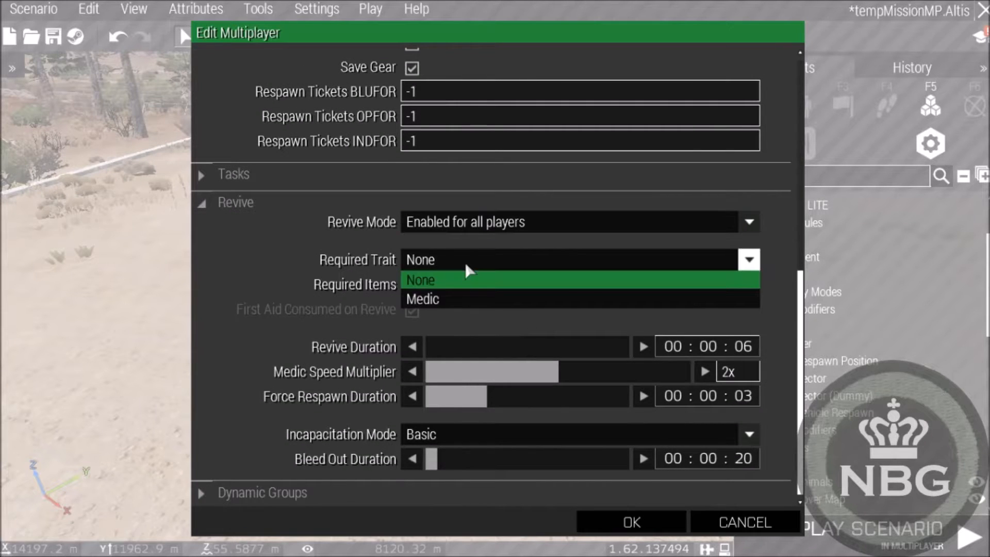
pyautogui.click(456, 301)
pyautogui.click(453, 285)
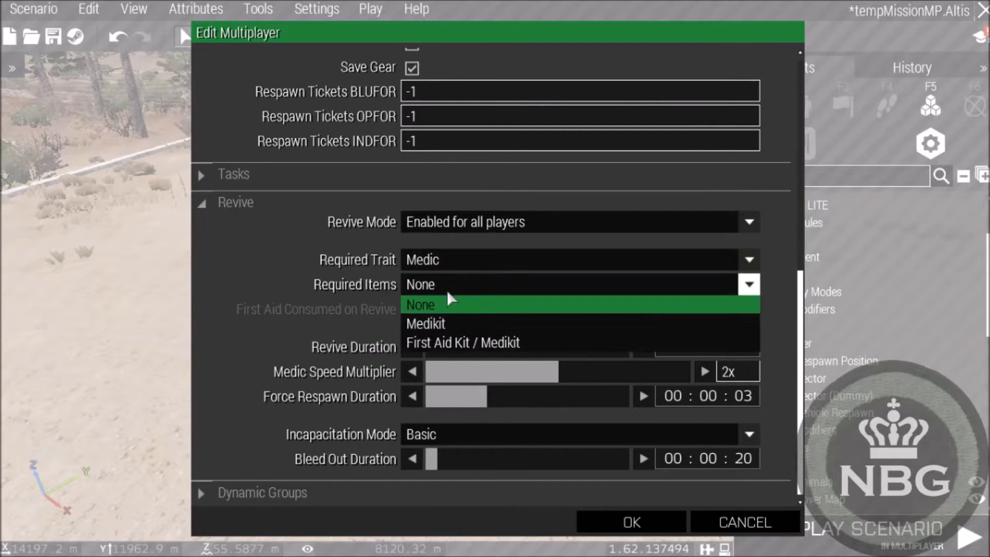
pyautogui.click(438, 343)
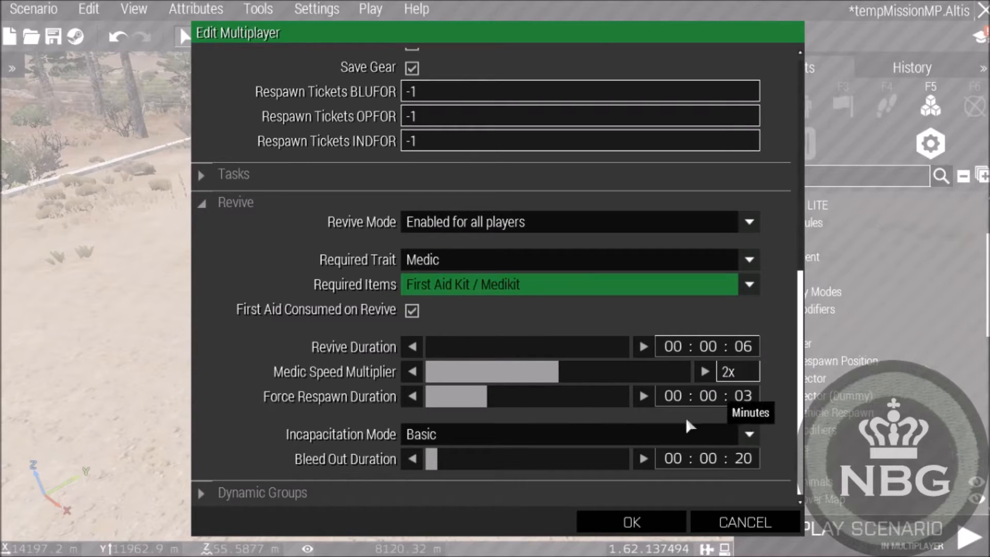
pyautogui.click(443, 284)
pyautogui.click(454, 304)
pyautogui.click(454, 261)
pyautogui.click(456, 281)
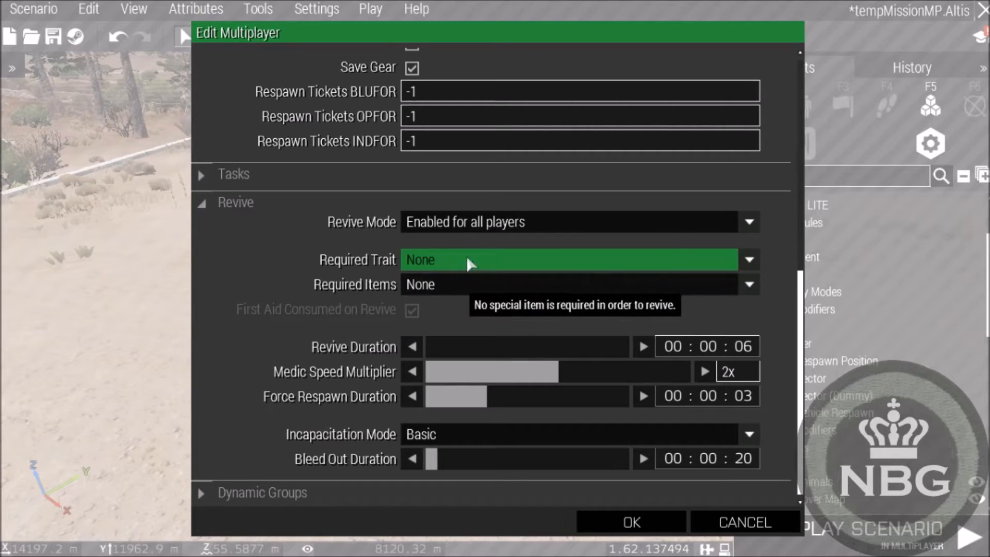
# Set the revive mode to Disabled and apply the multiplayer attributes
pyautogui.click(573, 223)
pyautogui.click(471, 247)
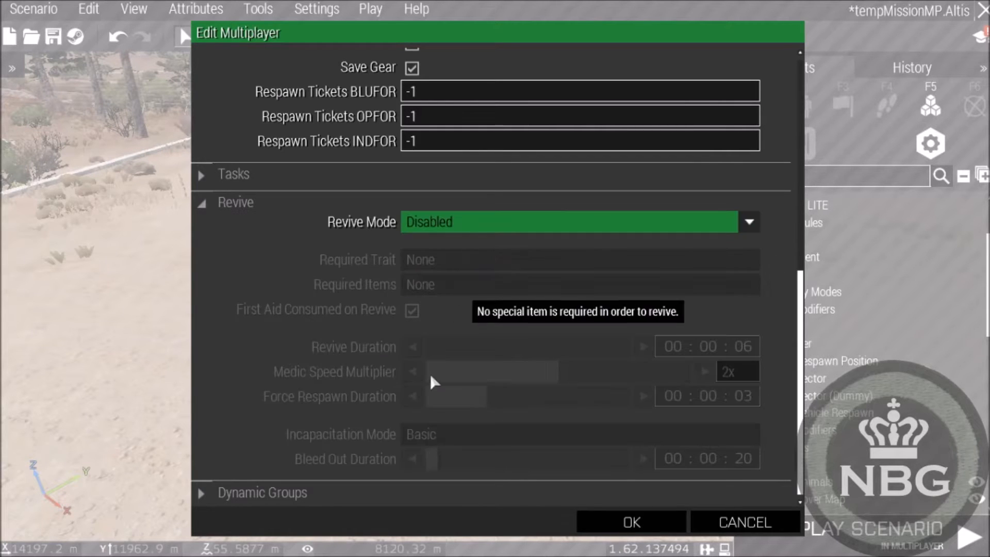
pyautogui.scroll(6, 582, 344)
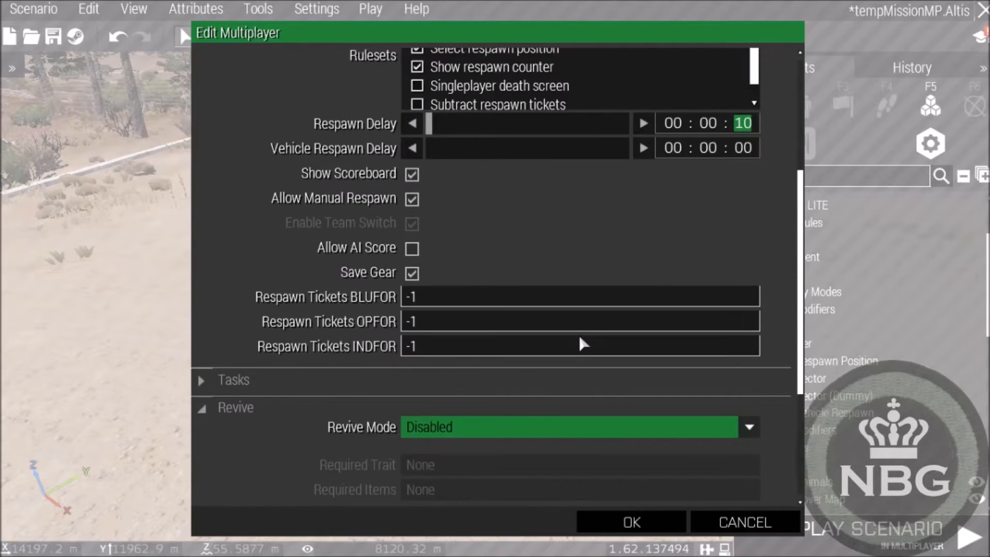
pyautogui.scroll(3, 577, 365)
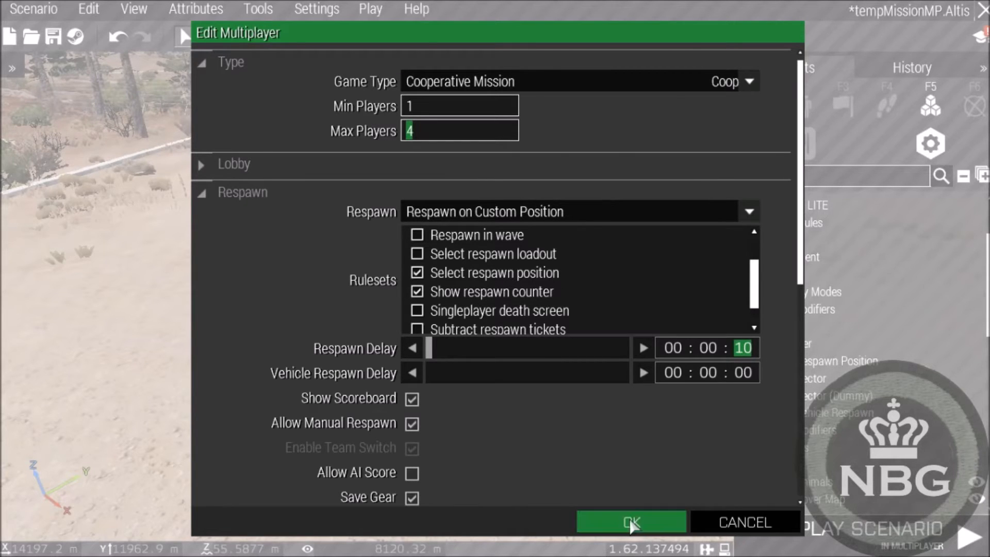
pyautogui.click(632, 523)
# Launch the scenario in multiplayer from the editor
pyautogui.scroll(-8, 440, 408)
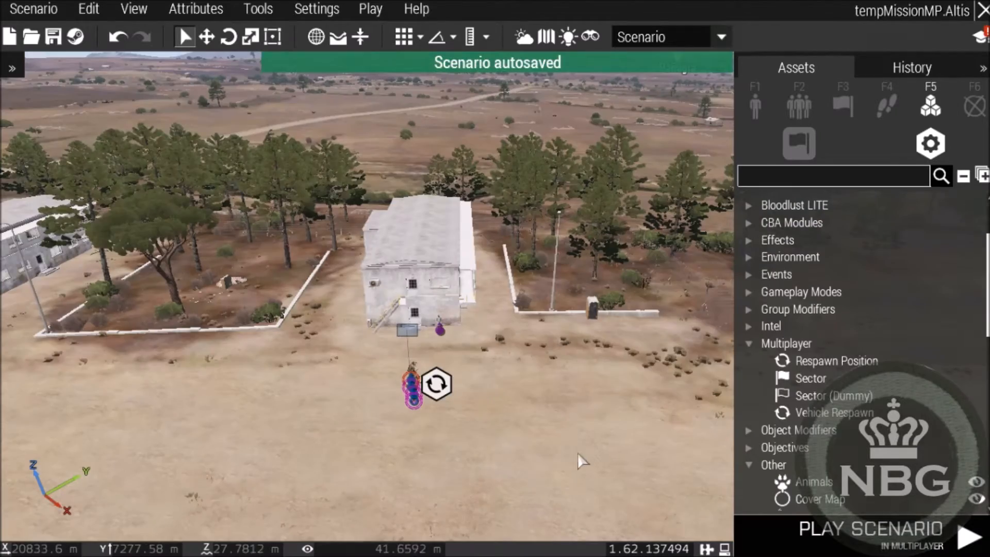
pyautogui.moveTo(579, 462); pyautogui.dragTo(409, 460, button='right')
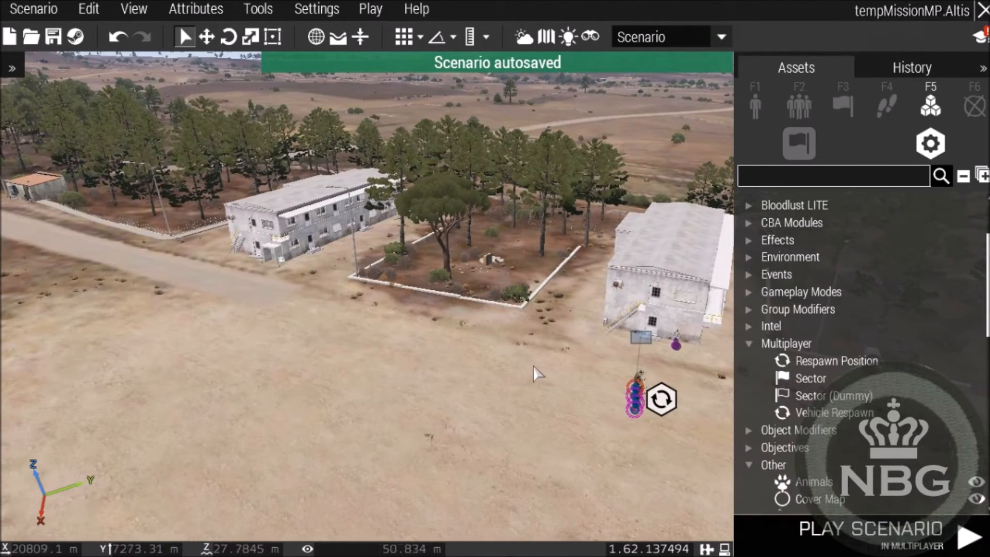
pyautogui.moveTo(483, 392); pyautogui.dragTo(554, 418, button='right')
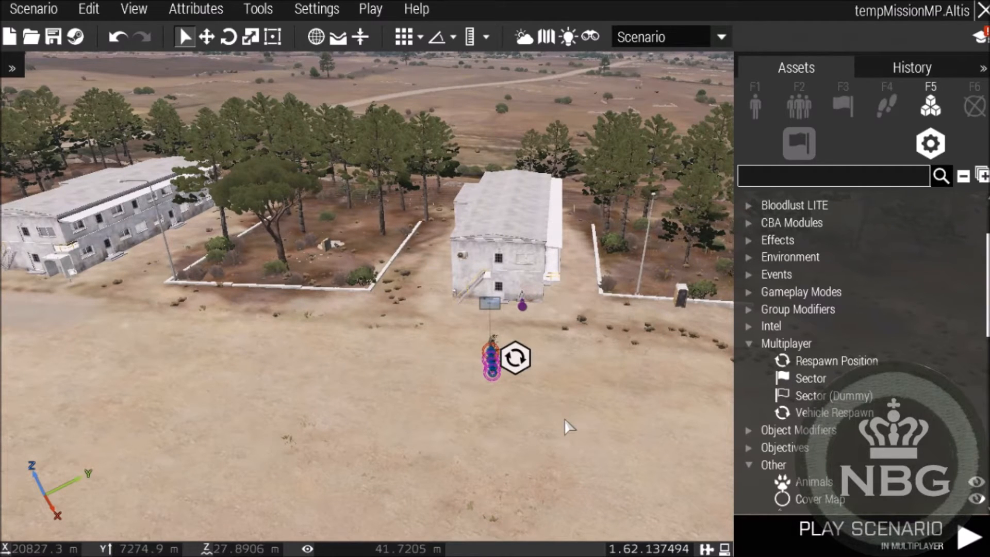
pyautogui.moveTo(565, 428)
pyautogui.mouseDown(button='right')
pyautogui.moveTo(480, 436)
pyautogui.moveTo(616, 442)
pyautogui.mouseUp(button='right')
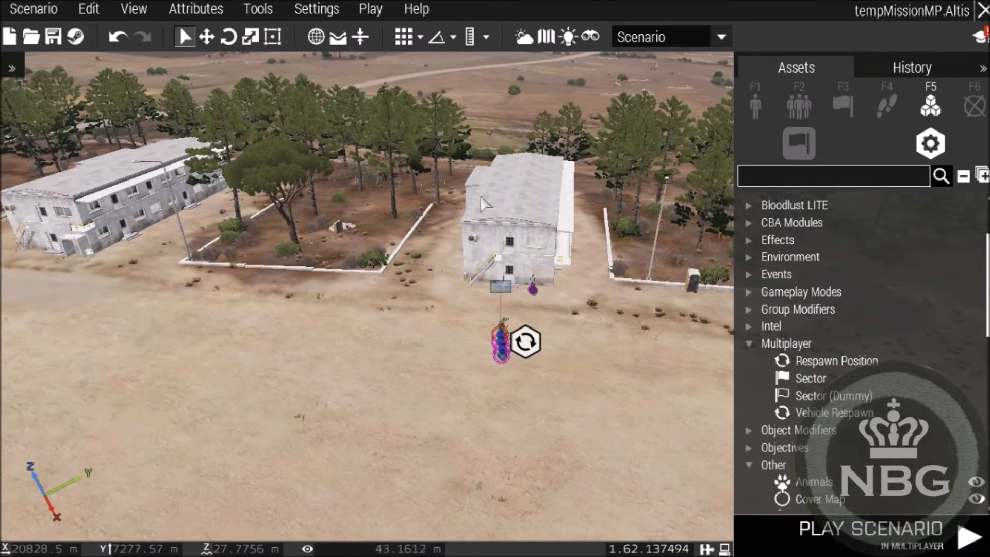
pyautogui.click(372, 13)
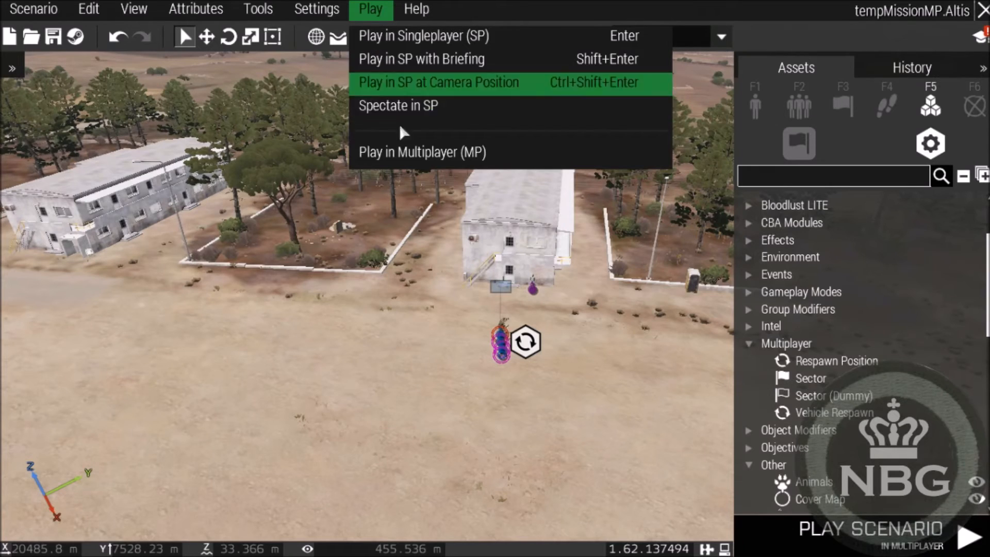
pyautogui.click(402, 154)
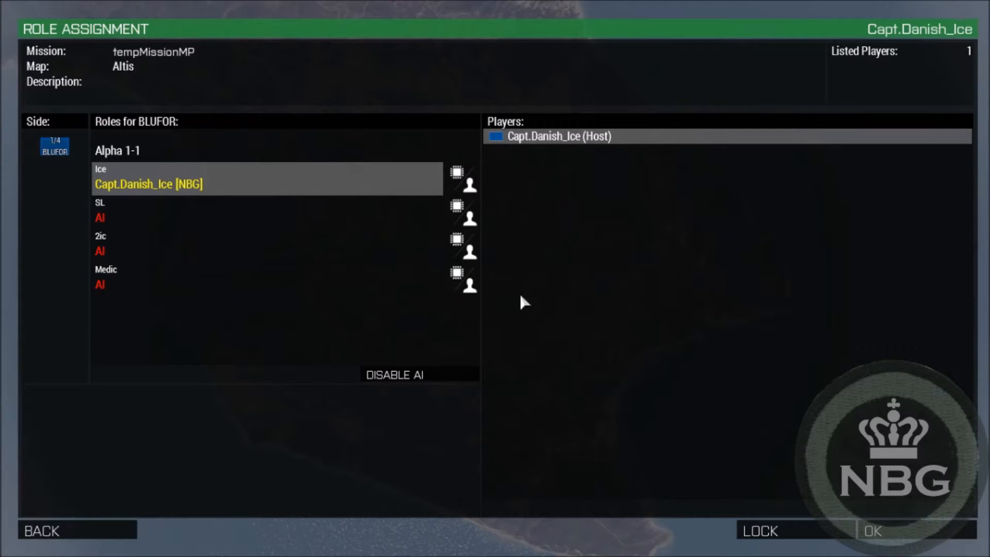
# Try switching between the BLUFOR role slots and disabling the AI, returning to the first slot with AI enabled
pyautogui.click(140, 217)
pyautogui.click(136, 189)
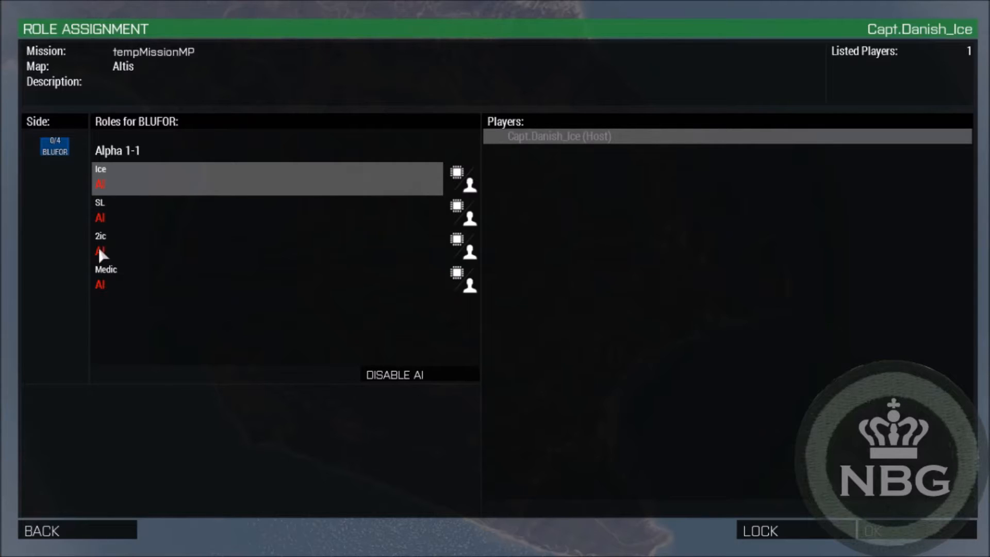
pyautogui.click(141, 190)
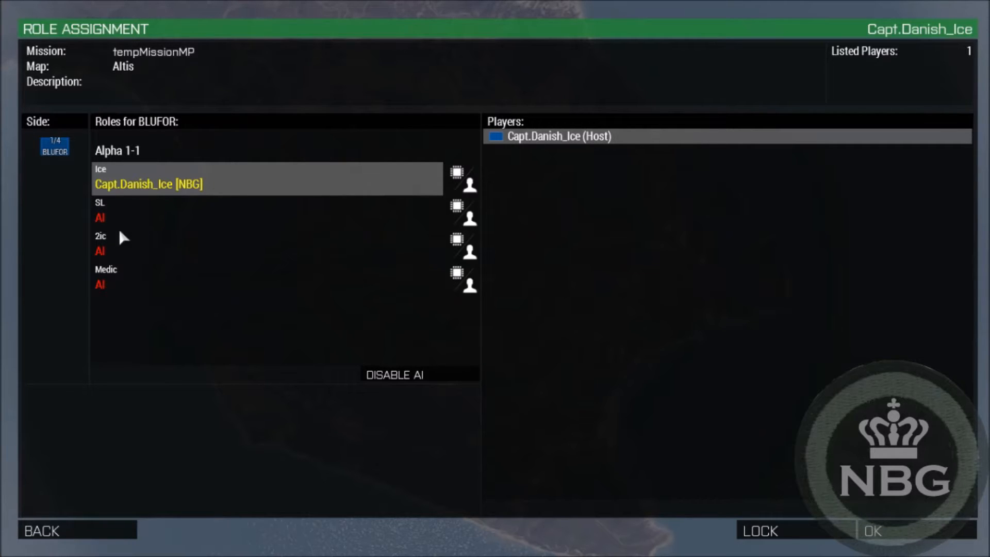
pyautogui.click(369, 377)
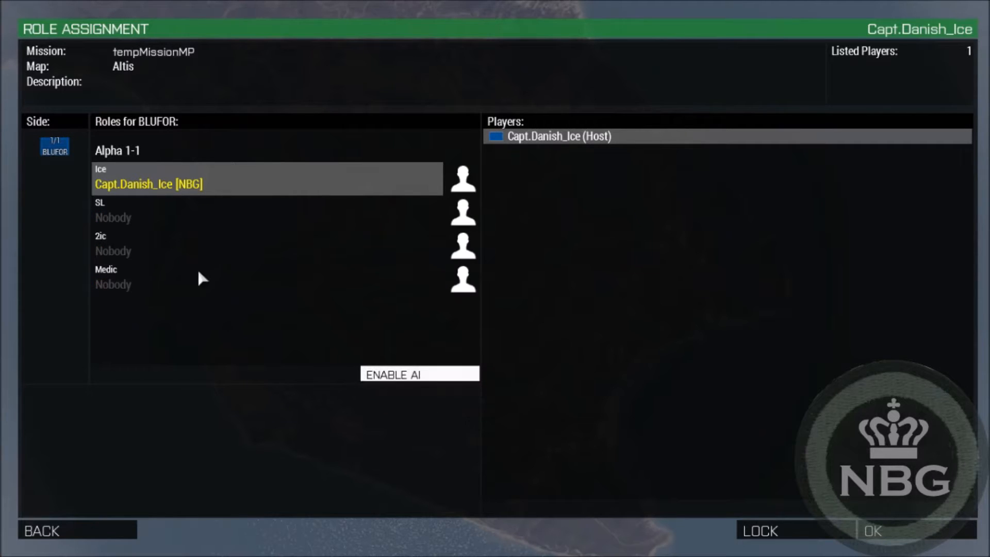
pyautogui.click(130, 215)
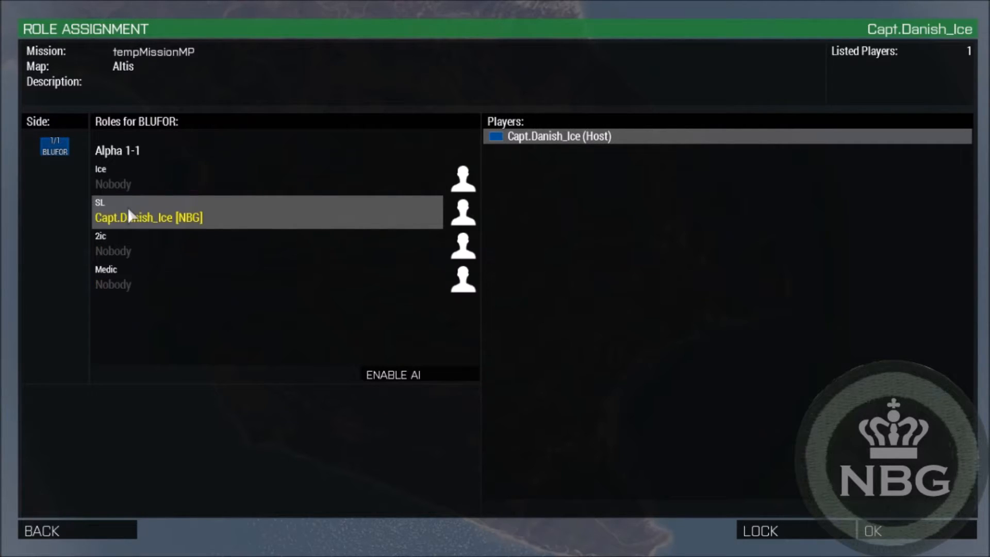
pyautogui.click(116, 274)
pyautogui.click(144, 178)
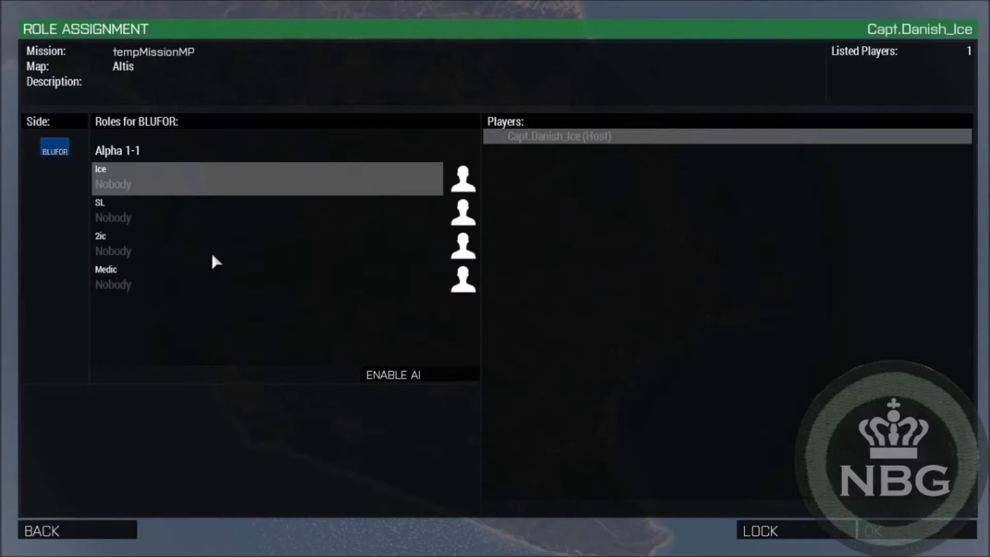
pyautogui.click(418, 378)
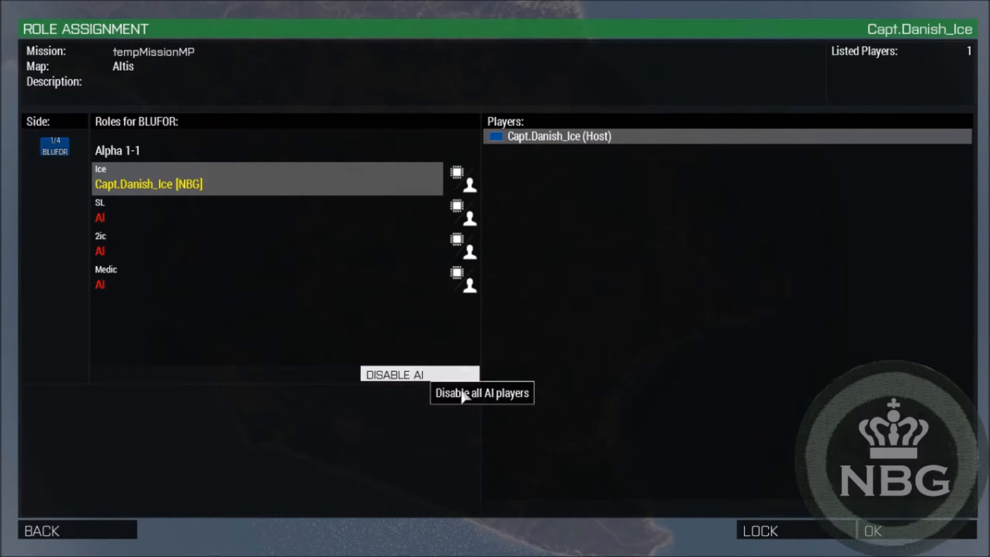
# Start the mission with the assigned role, continue past the briefing map and spawn at NBG BASE
pyautogui.click(905, 531)
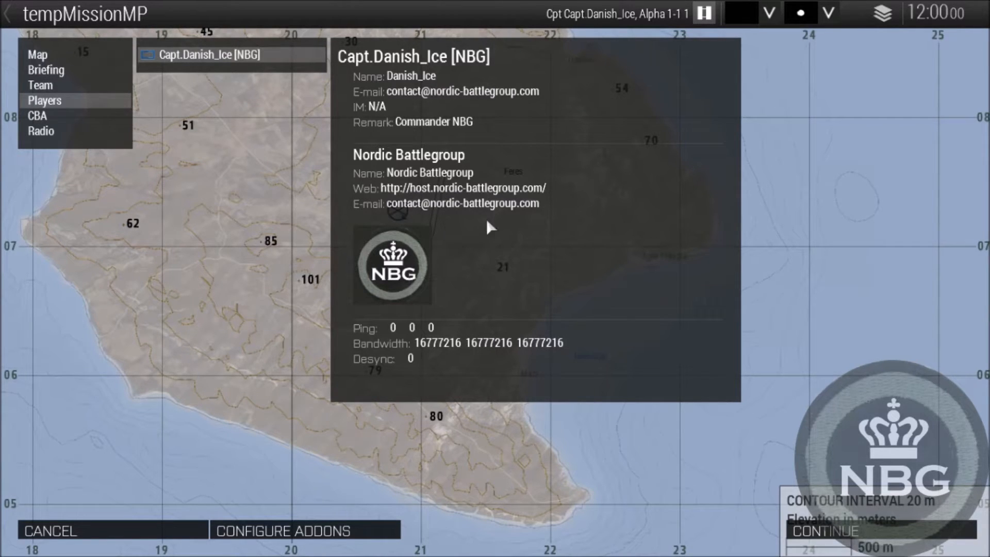
pyautogui.click(831, 536)
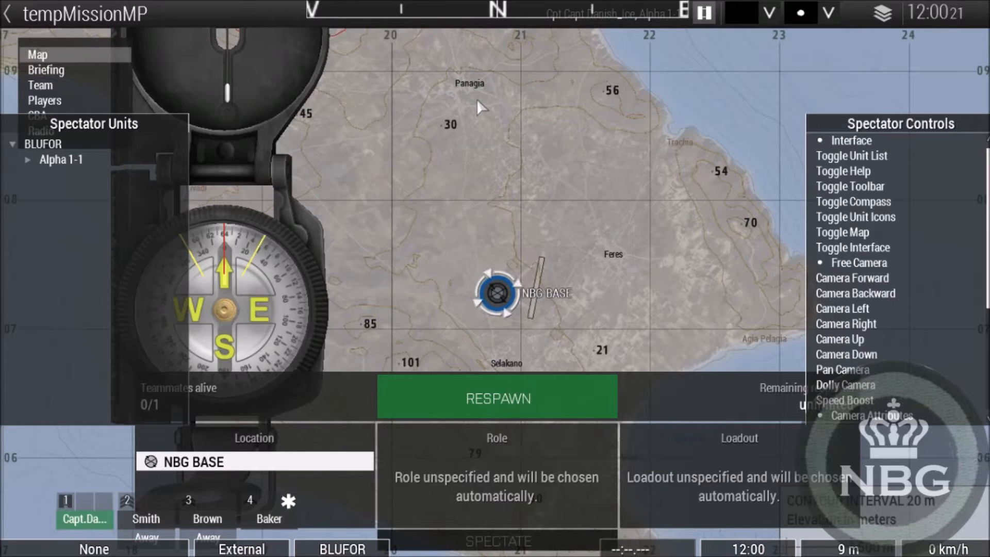
pyautogui.click(498, 400)
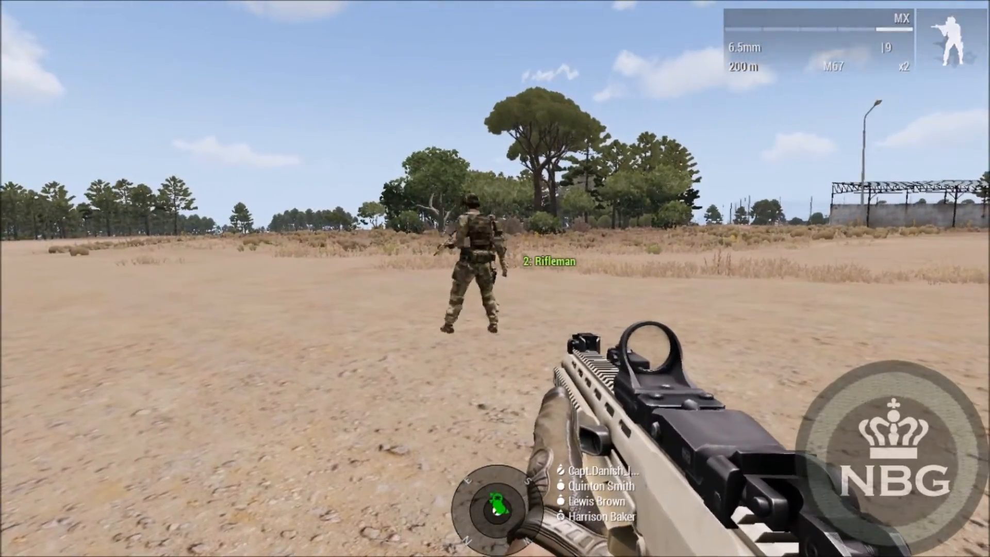
# Give the squad a Hold Fire order
pyautogui.press('space')
pyautogui.scroll(3, 495, 278)
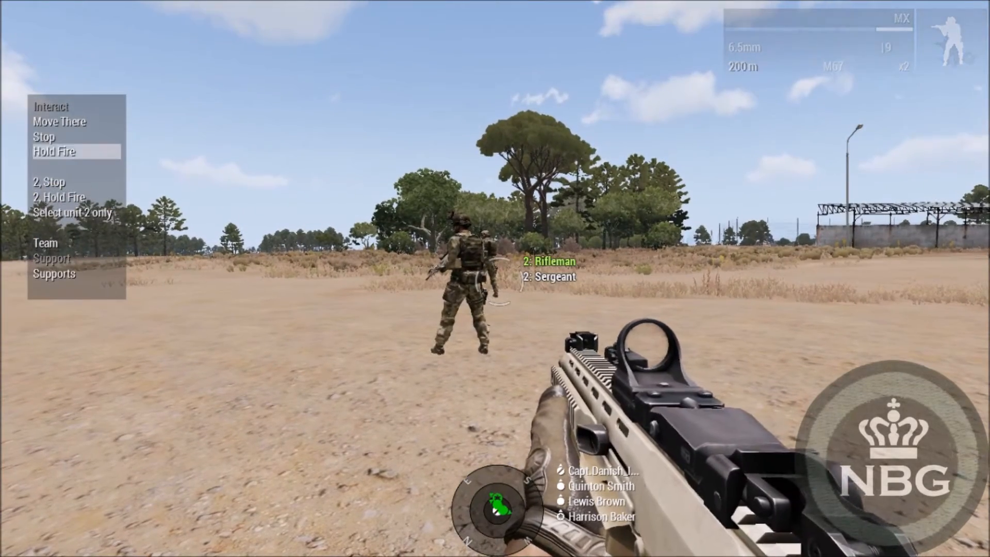
pyautogui.press('space')
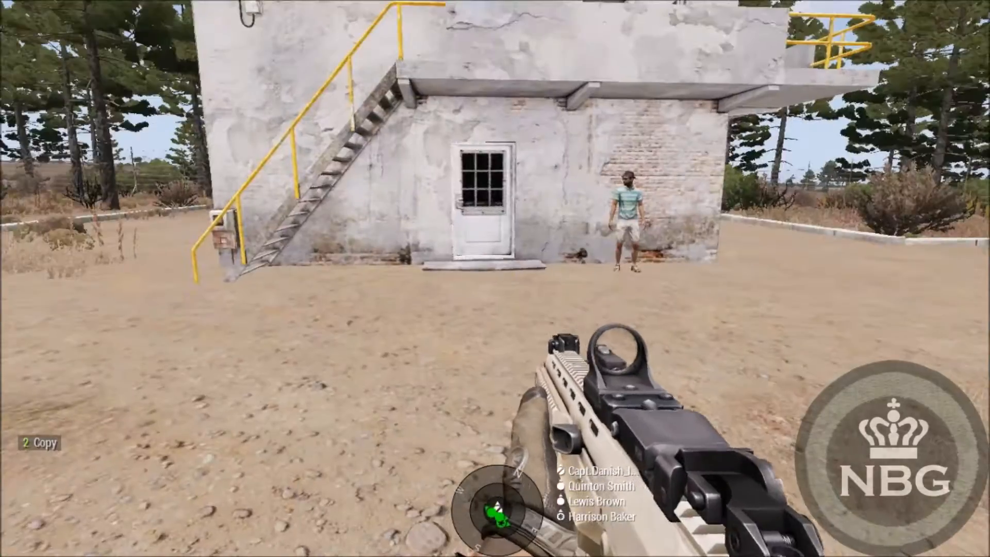
# Approach the stationary civilian beside the building, aim through the weapon sight and fire at the head
pyautogui.press('w')
pyautogui.press('ctrl')
pyautogui.press('ctrl')
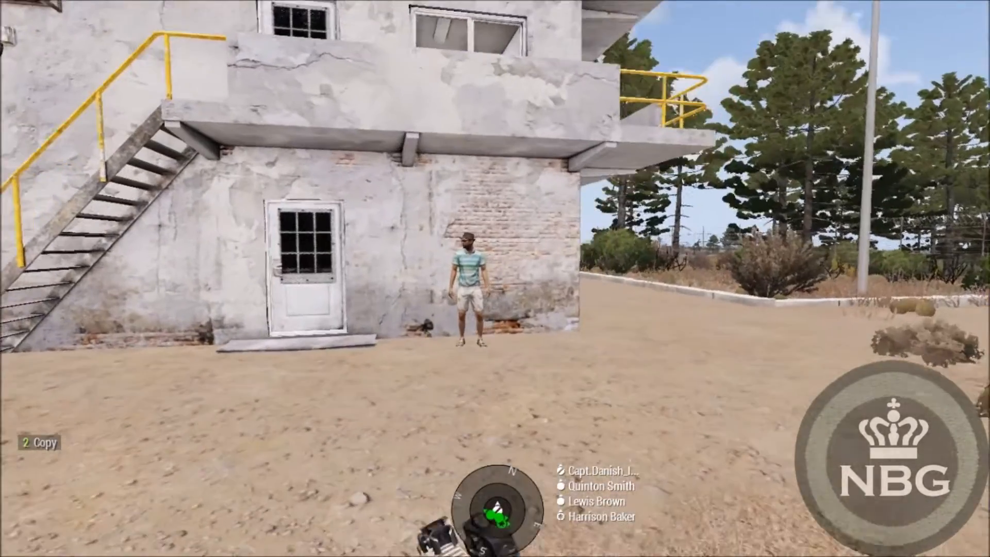
pyautogui.press('w')
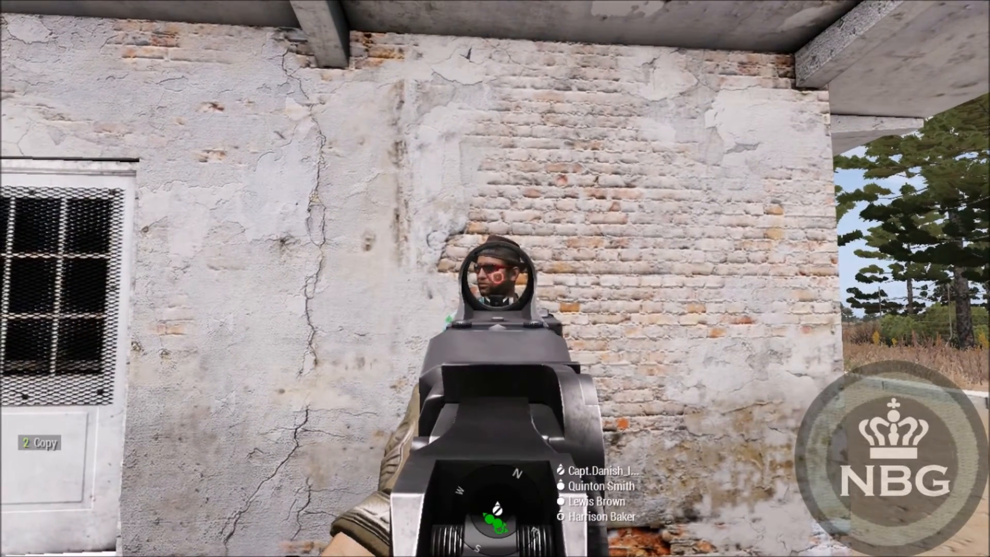
pyautogui.click(497, 278)
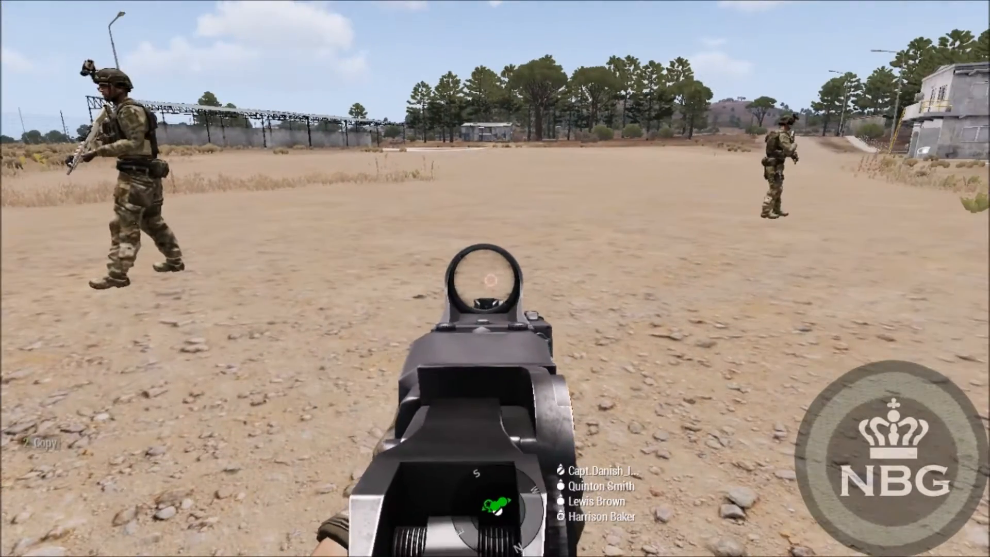
# Test manual respawn by respawning the player character at NBG BASE
pyautogui.press('Escape')
pyautogui.click(107, 426)
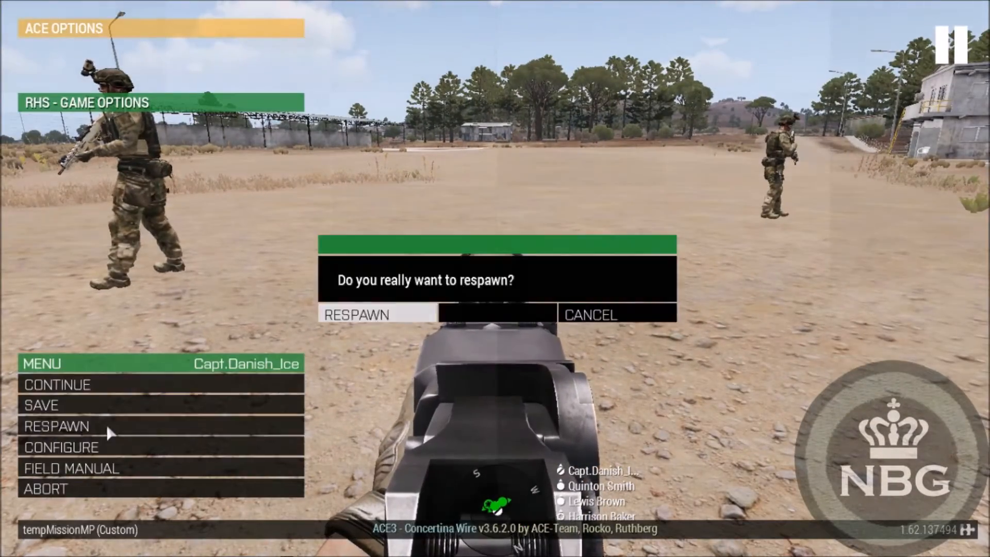
pyautogui.click(392, 314)
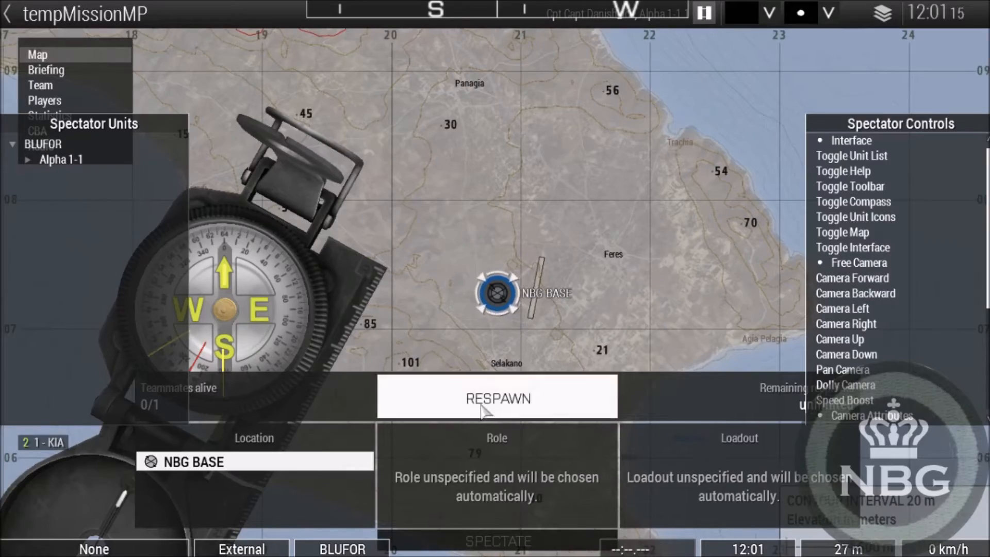
pyautogui.click(524, 408)
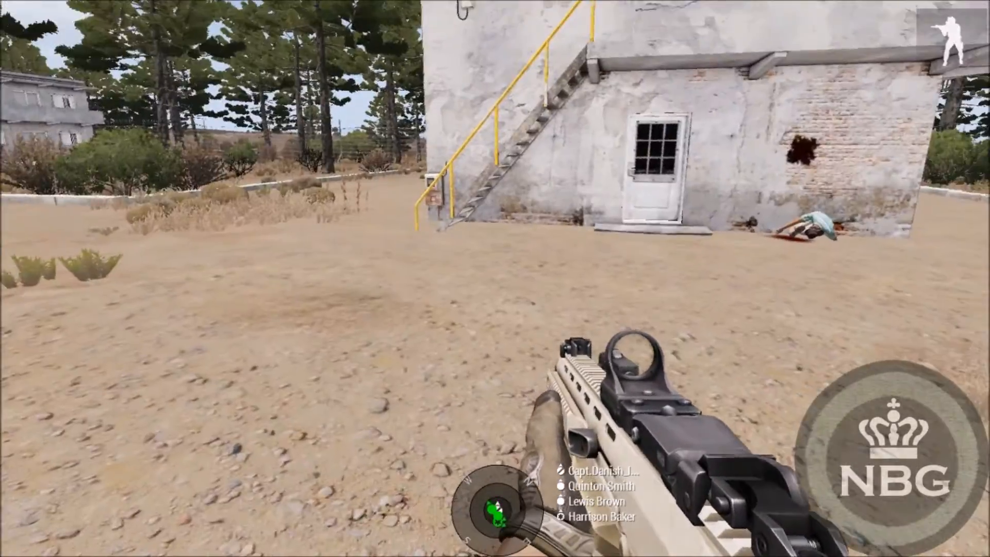
# Walk around the respawn area to check the squad members and the fallen bodies
pyautogui.hotkey('shift', 'w')
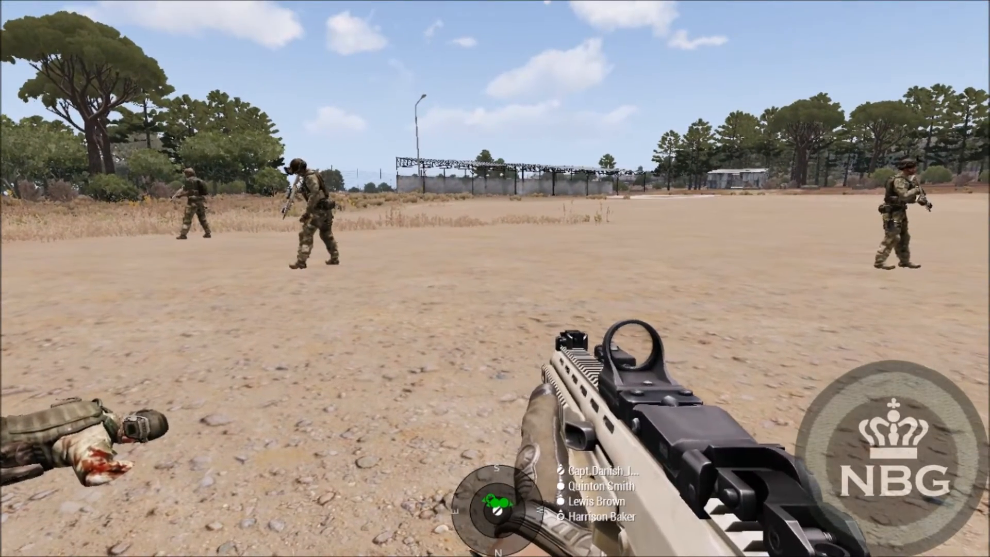
pyautogui.hotkey('shift', 'w')
pyautogui.hotkey('shift', 'w')
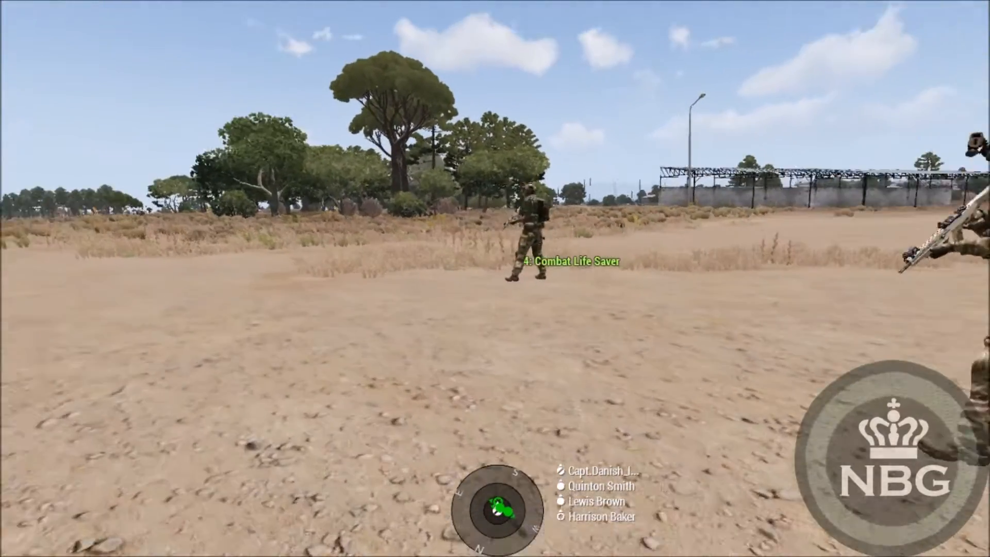
pyautogui.hotkey('shift', 'w')
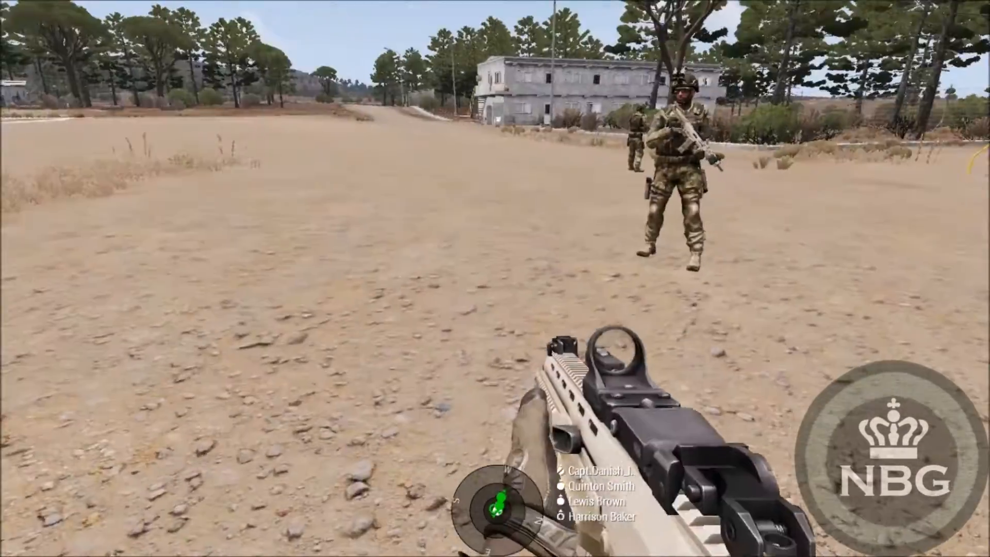
pyautogui.press('w')
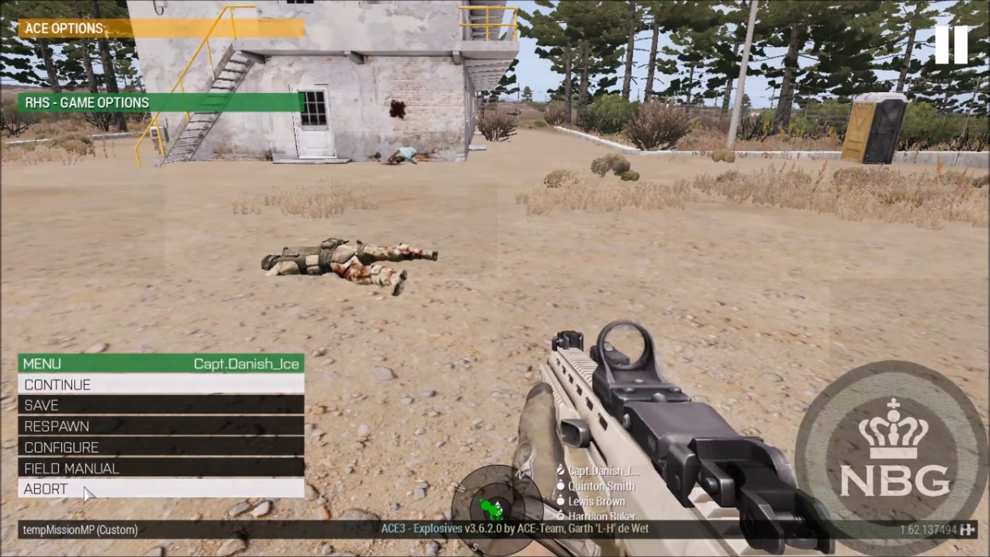
# Abort the test mission, return to the editor and collapse the Multiplayer module category
pyautogui.click(90, 493)
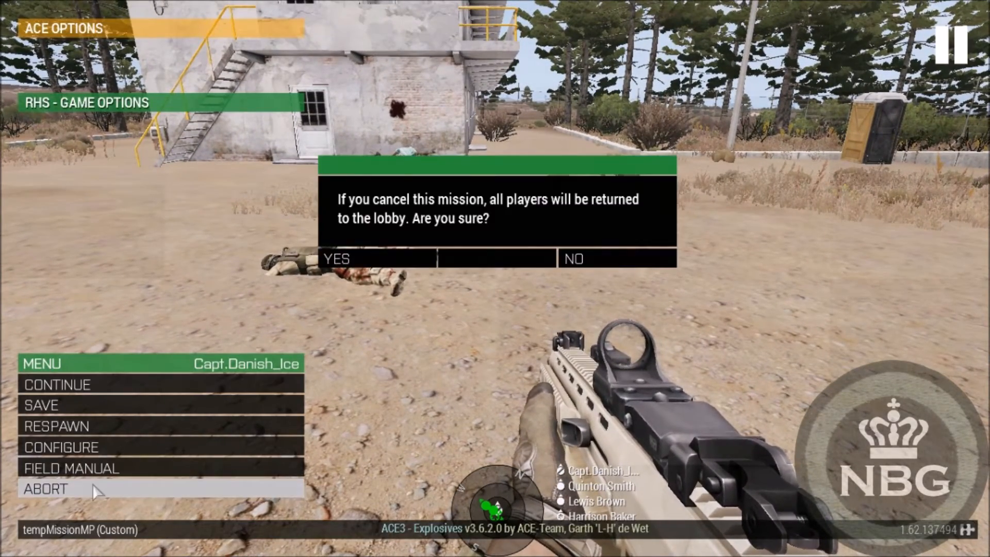
pyautogui.click(415, 264)
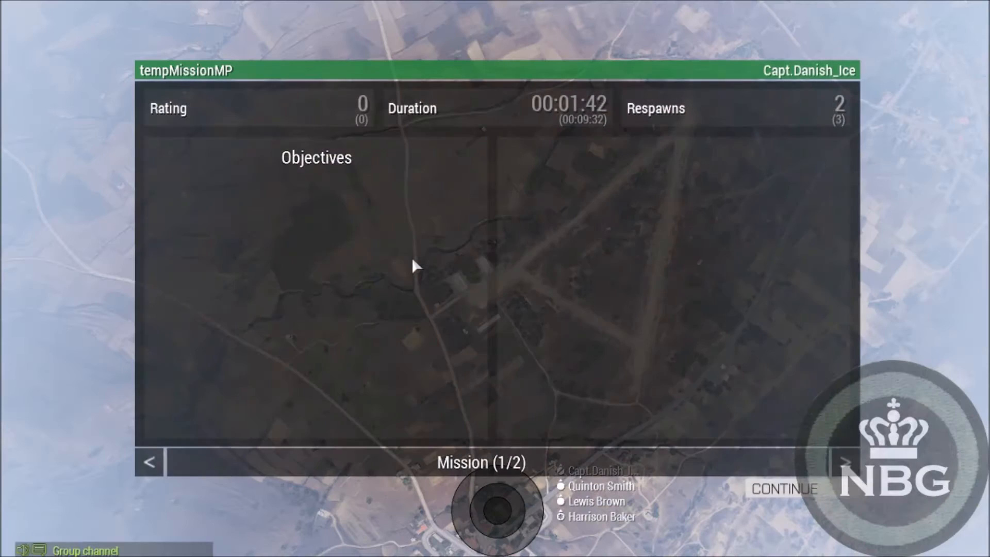
pyautogui.click(825, 493)
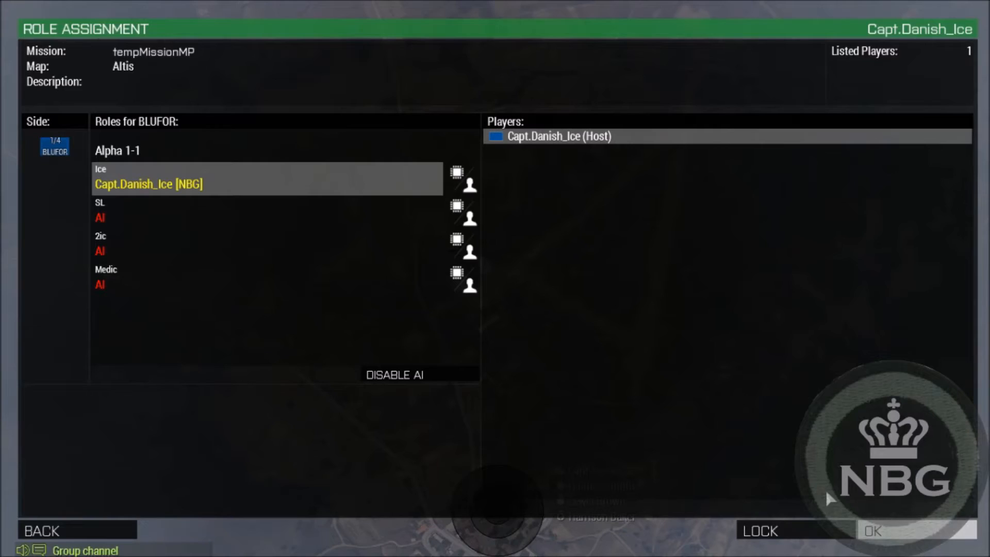
pyautogui.click(39, 531)
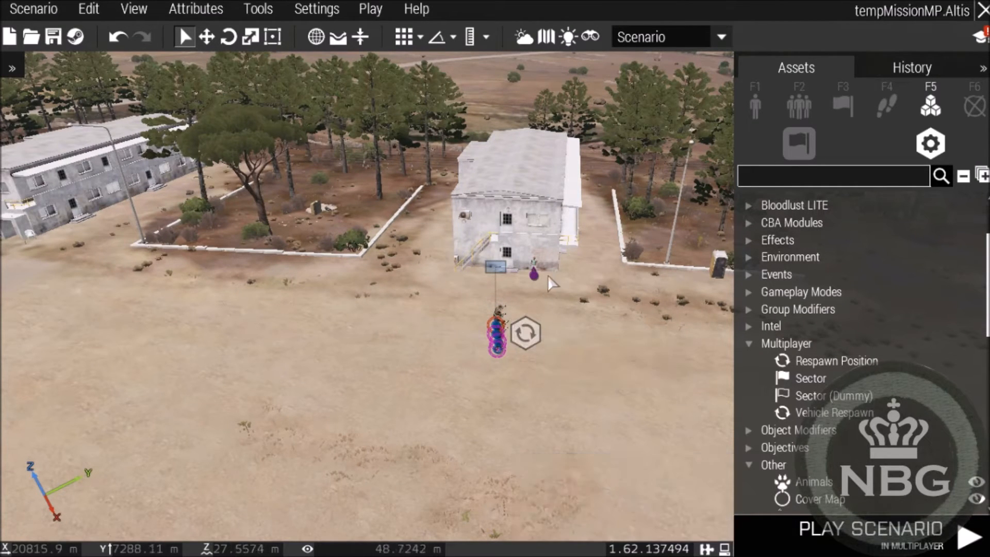
pyautogui.click(750, 345)
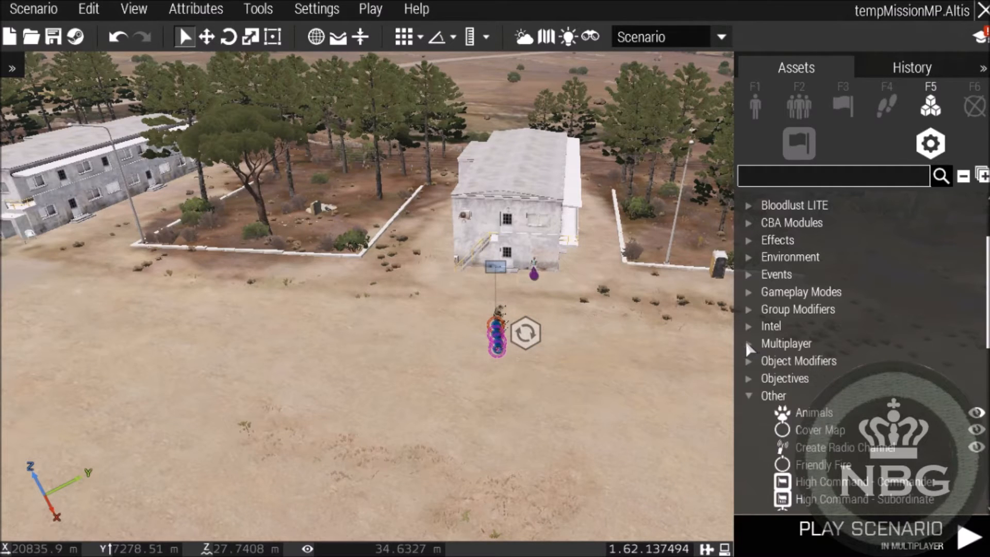
# Place a Zeus Game Master module on the ground beside the squad and the respawn module
pyautogui.click(756, 400)
pyautogui.scroll(-1, 758, 413)
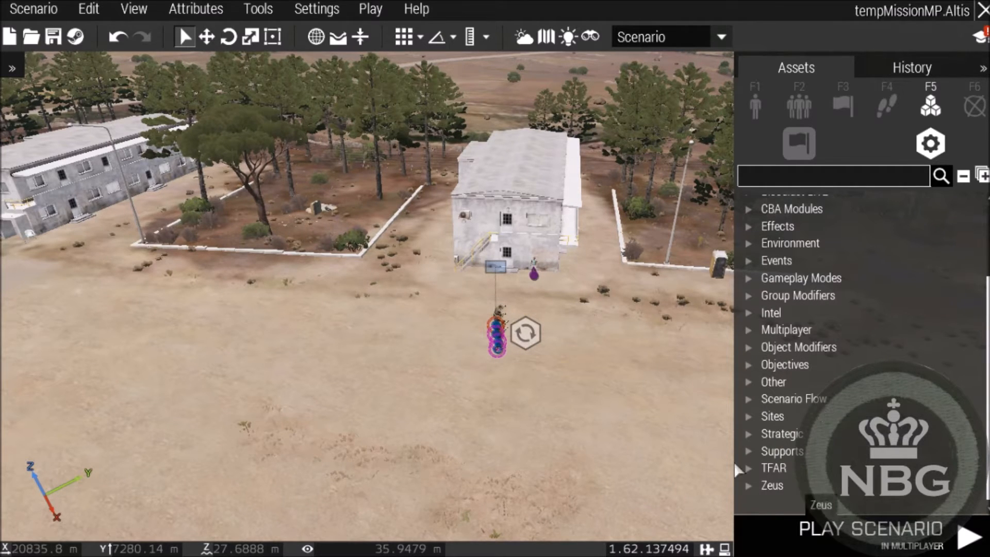
pyautogui.click(750, 488)
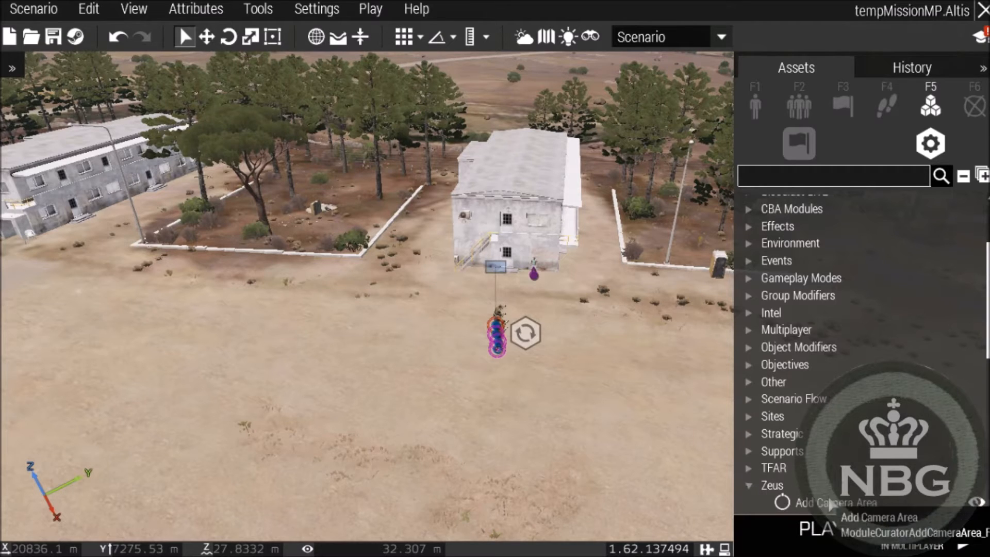
pyautogui.scroll(-5, 794, 495)
pyautogui.click(826, 400)
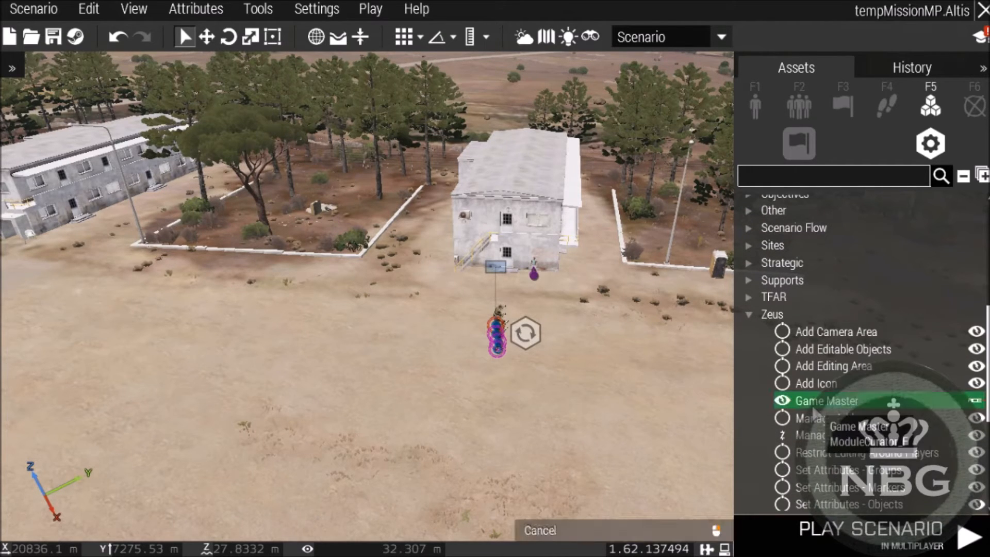
pyautogui.click(629, 346)
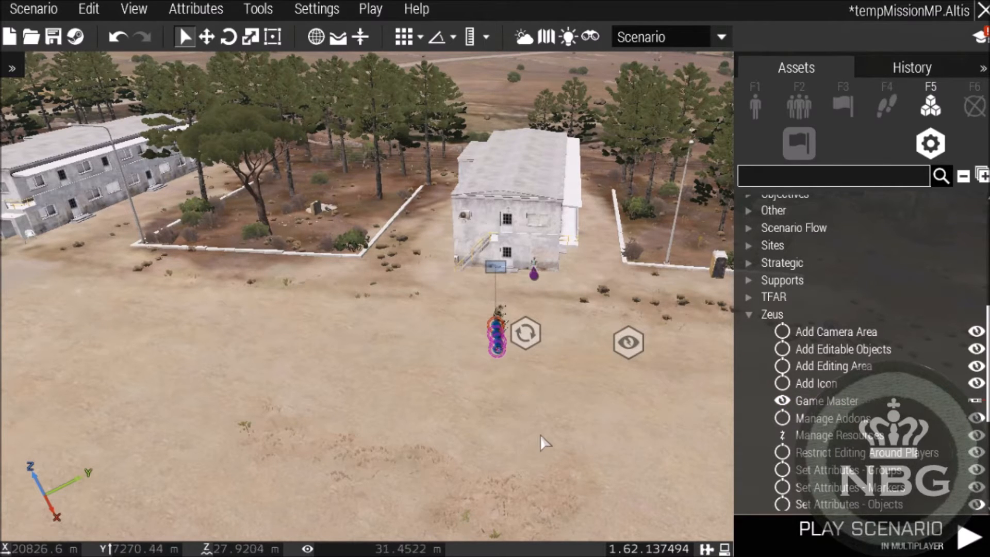
# Set the Game Master module's owner to man and its default addons to All addons (including unofficial ones)
pyautogui.press('w')
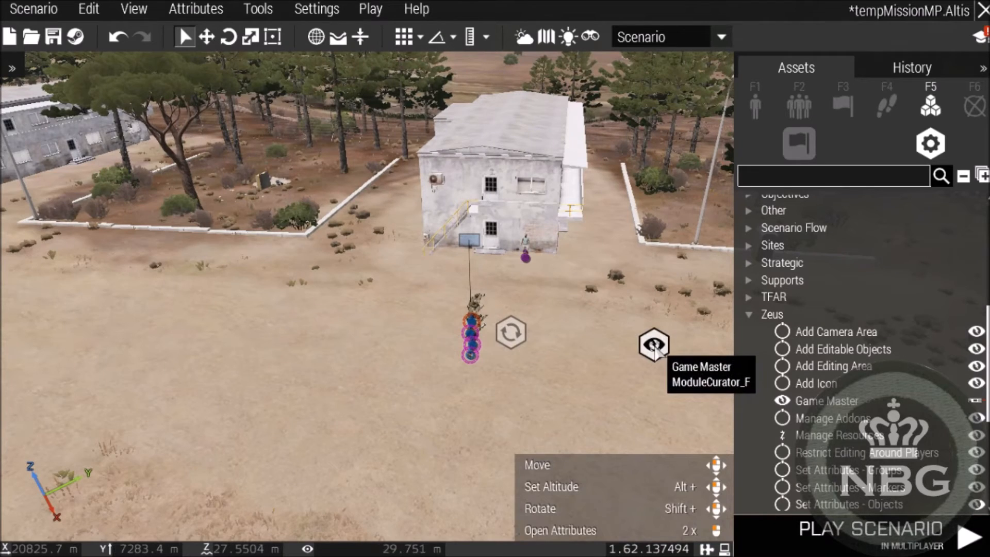
pyautogui.doubleClick(655, 345)
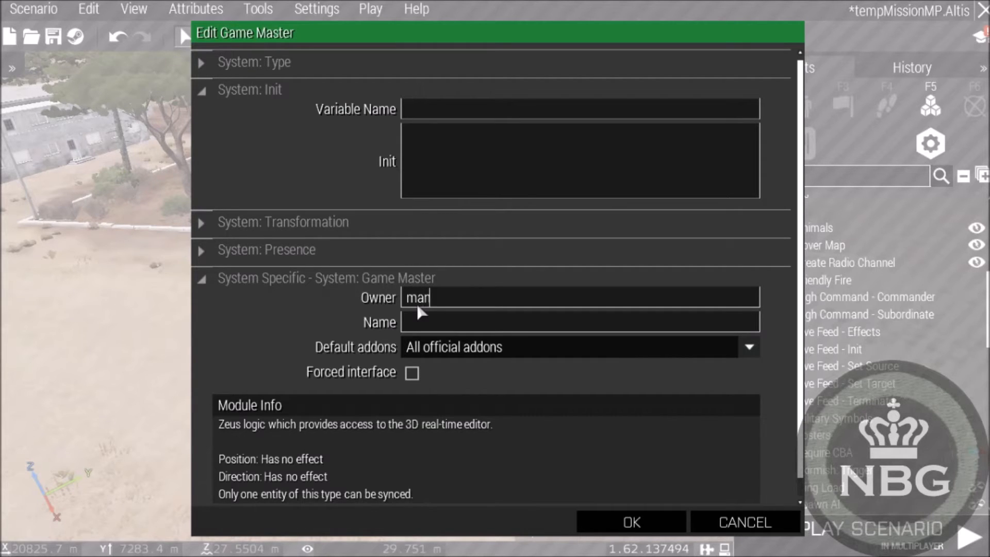
pyautogui.click(500, 355)
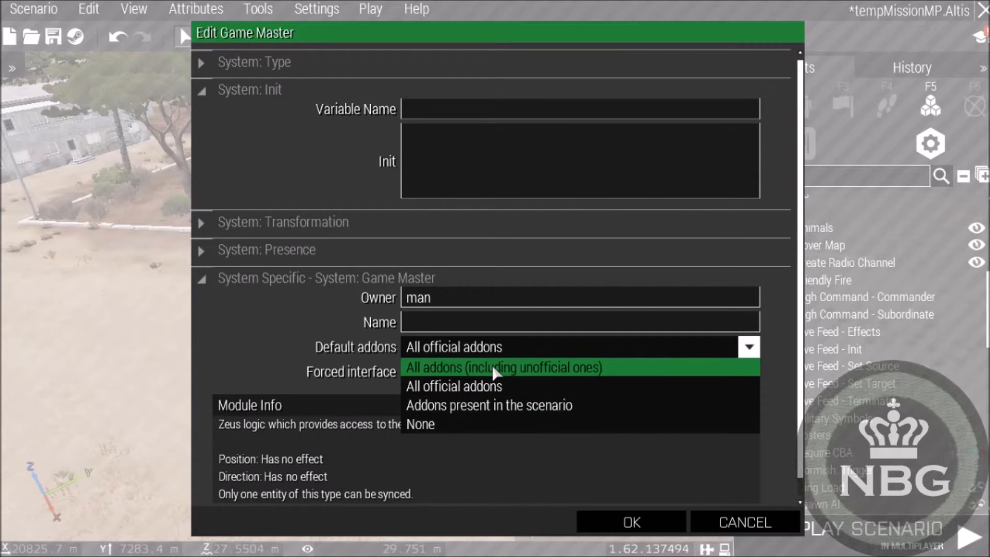
pyautogui.click(494, 370)
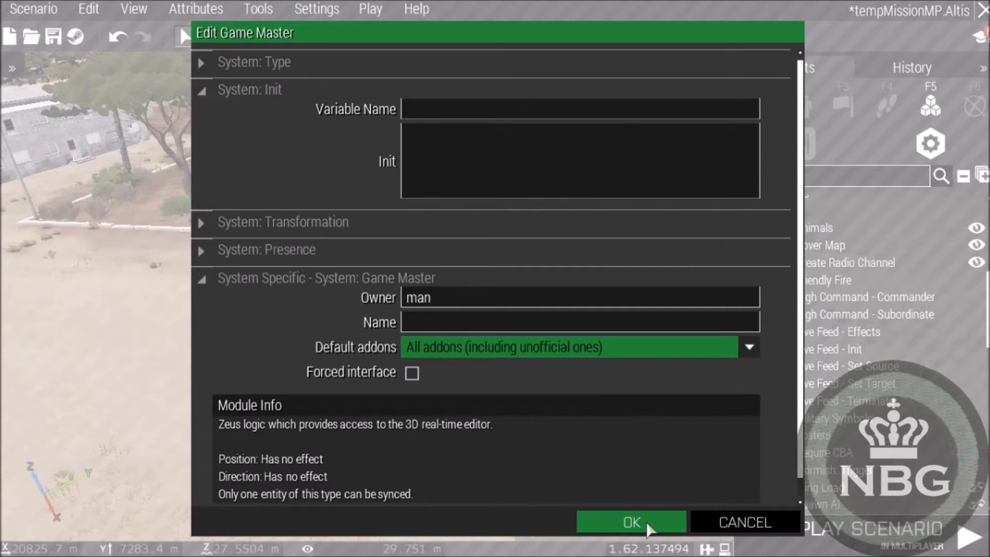
pyautogui.click(631, 522)
# Give the player-controlled rifleman in the squad the variable name Man
pyautogui.scroll(4, 495, 361)
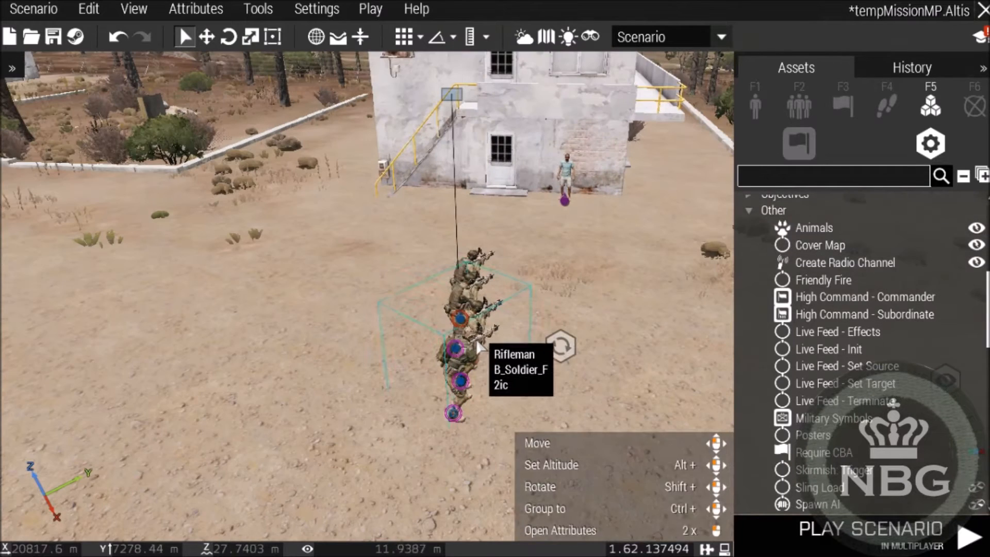
pyautogui.scroll(3, 477, 348)
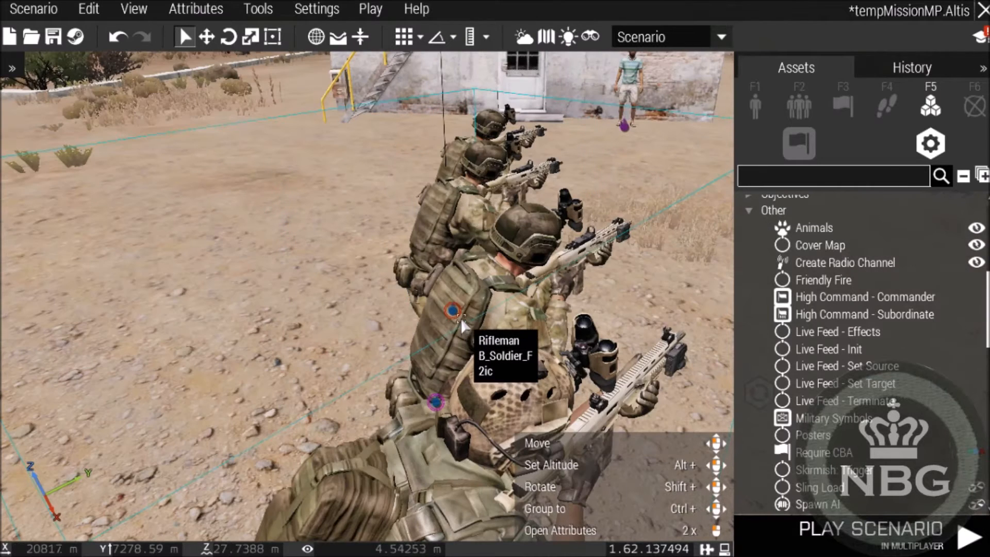
pyautogui.doubleClick(455, 313)
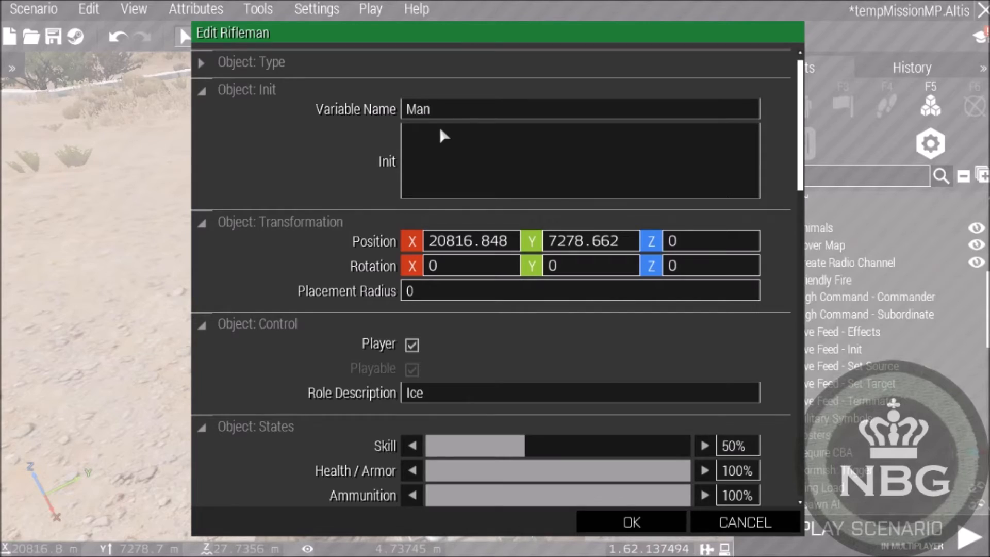
pyautogui.click(632, 522)
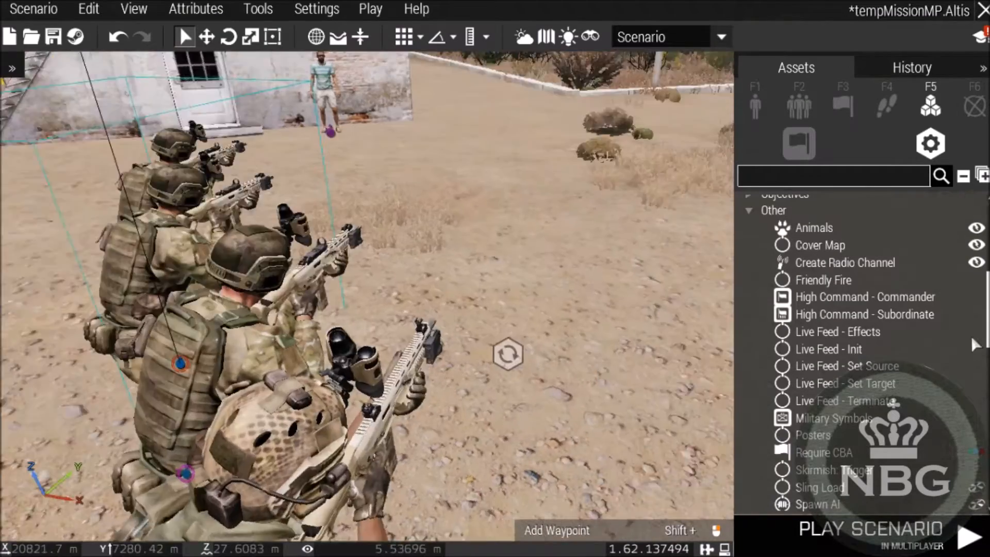
# Review the attributes of the rifleman named Man and look over the squad and the placed modules
pyautogui.moveTo(975, 345); pyautogui.dragTo(984, 346, button='right')
pyautogui.moveTo(345, 375); pyautogui.dragTo(969, 356, button='right')
pyautogui.doubleClick(199, 246)
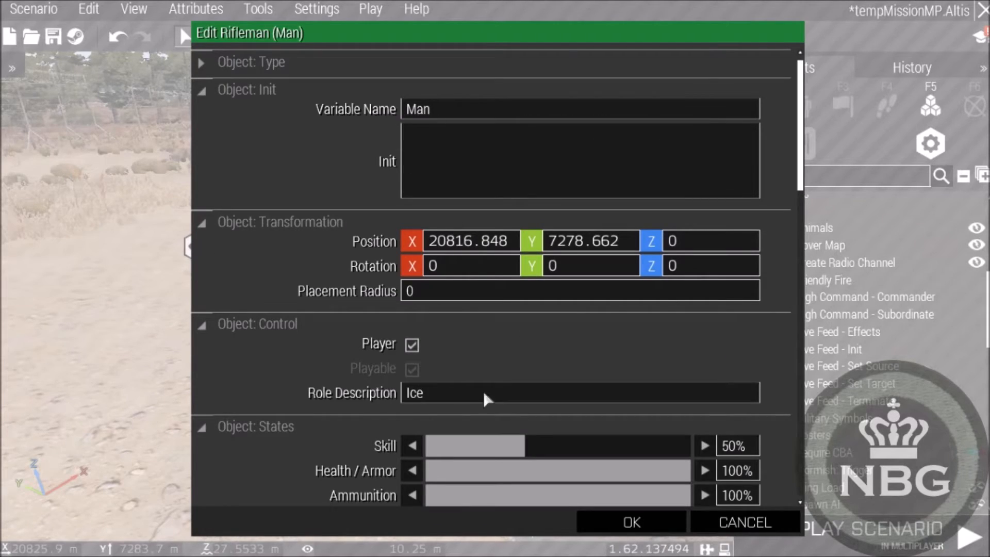
pyautogui.click(626, 527)
pyautogui.moveTo(629, 364); pyautogui.dragTo(1, 269, button='right')
pyautogui.press('s')
pyautogui.press('d')
pyautogui.press('s')
pyautogui.press('d')
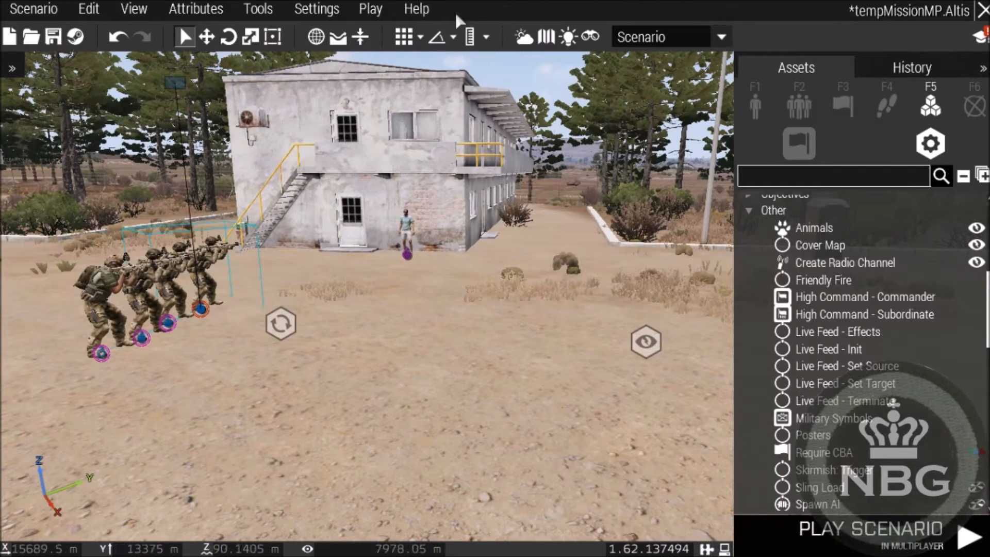
# Launch the scenario in multiplayer with the player assigned to the BLUFOR Ice role and continue past the briefing map
pyautogui.click(369, 9)
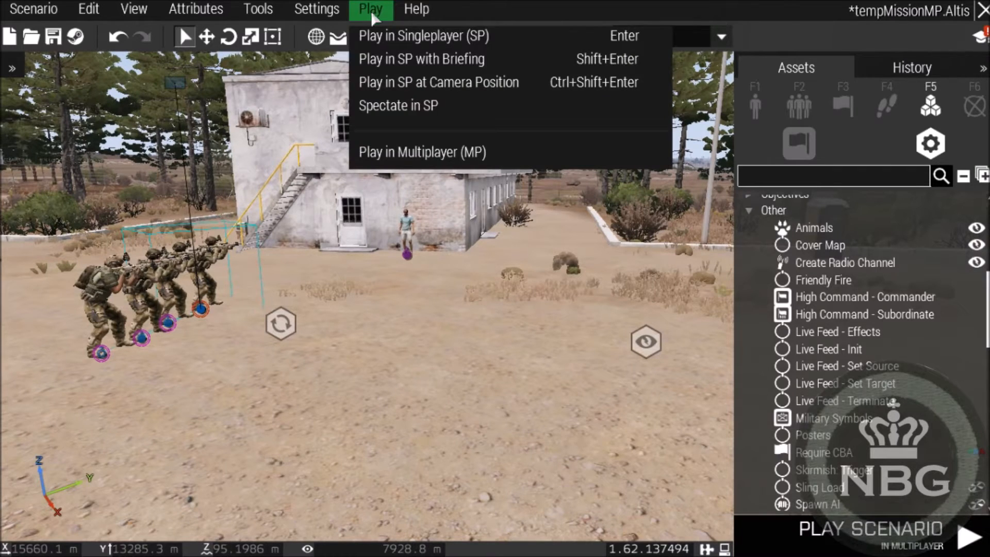
pyautogui.click(414, 153)
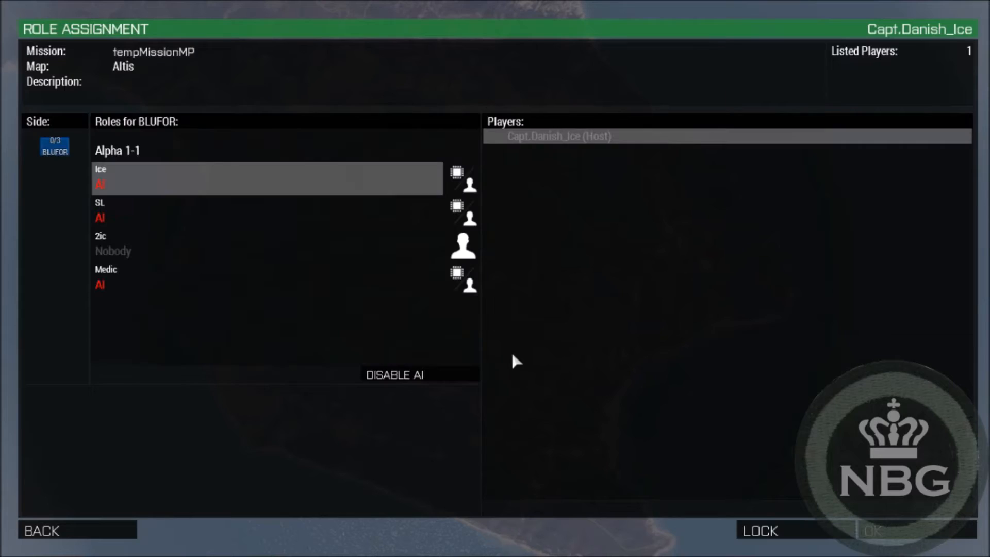
pyautogui.click(142, 178)
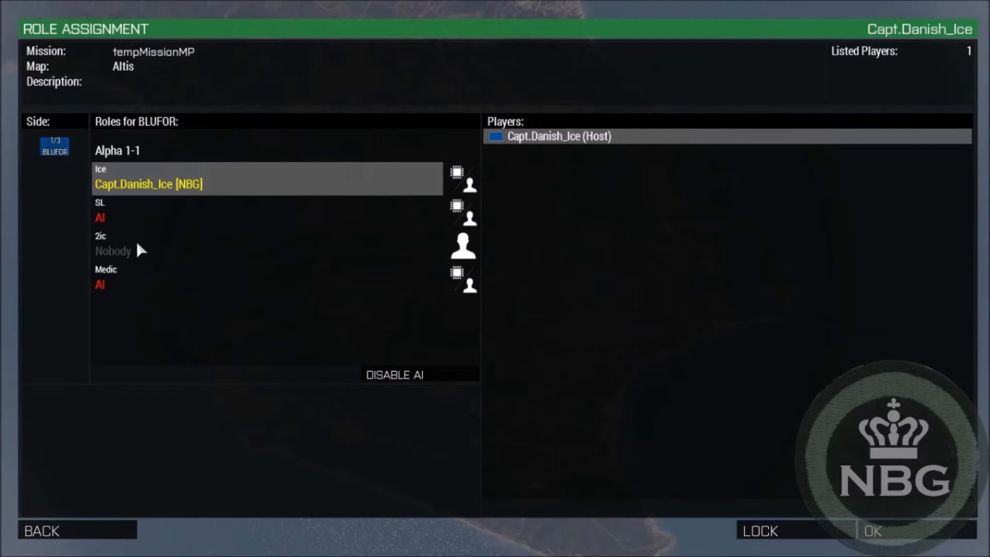
pyautogui.click(107, 247)
pyautogui.click(117, 174)
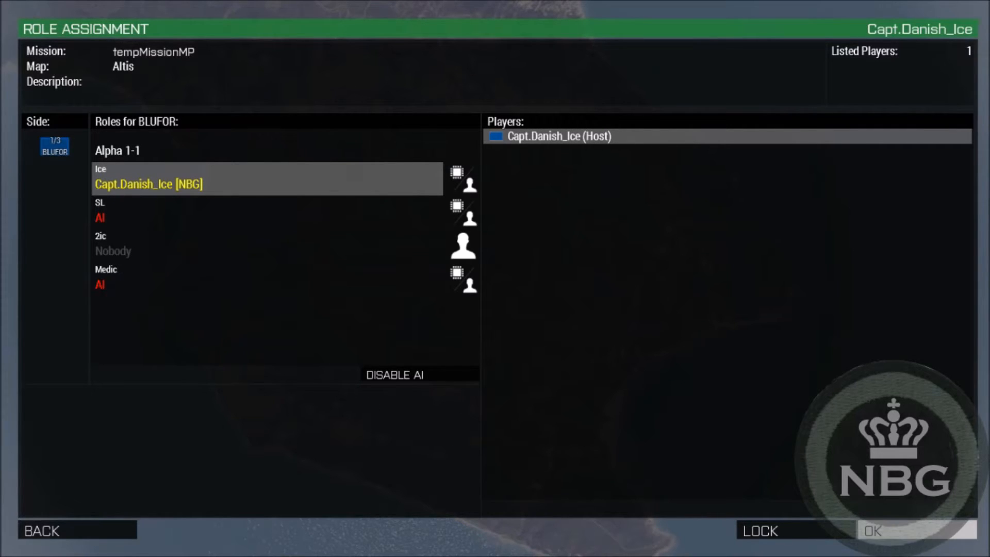
pyautogui.click(898, 530)
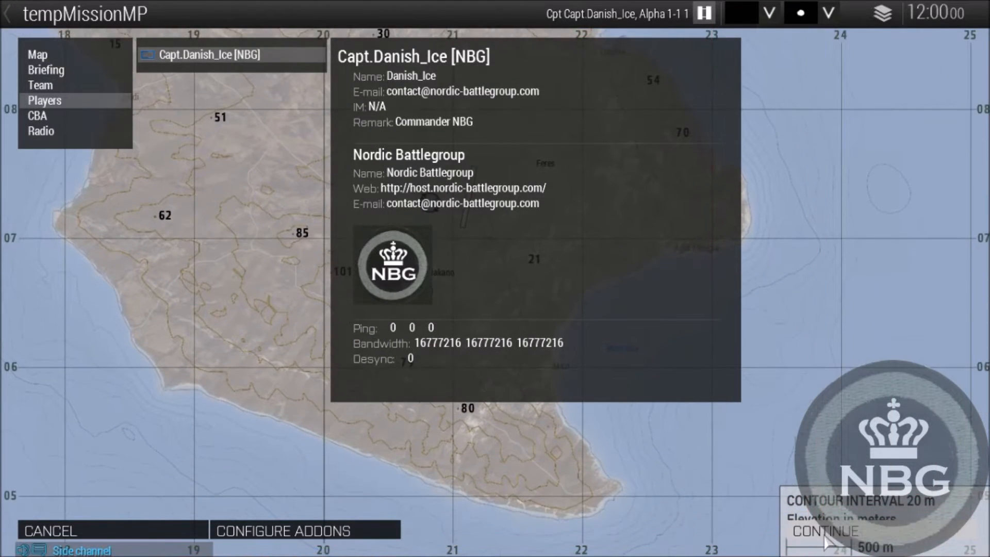
pyautogui.click(825, 535)
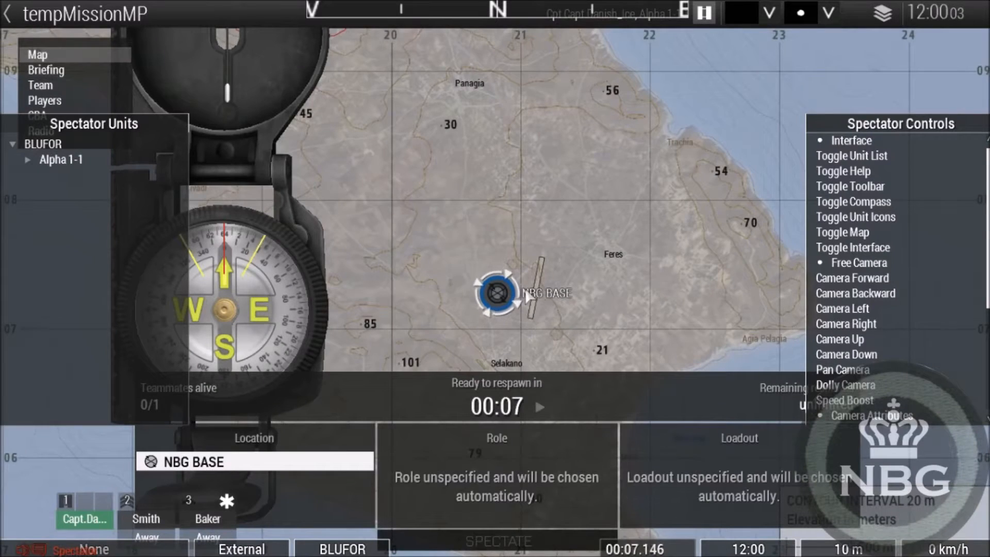
# Check the respawn location on the map and respawn the player at NBG BASE
pyautogui.scroll(-3, 516, 258)
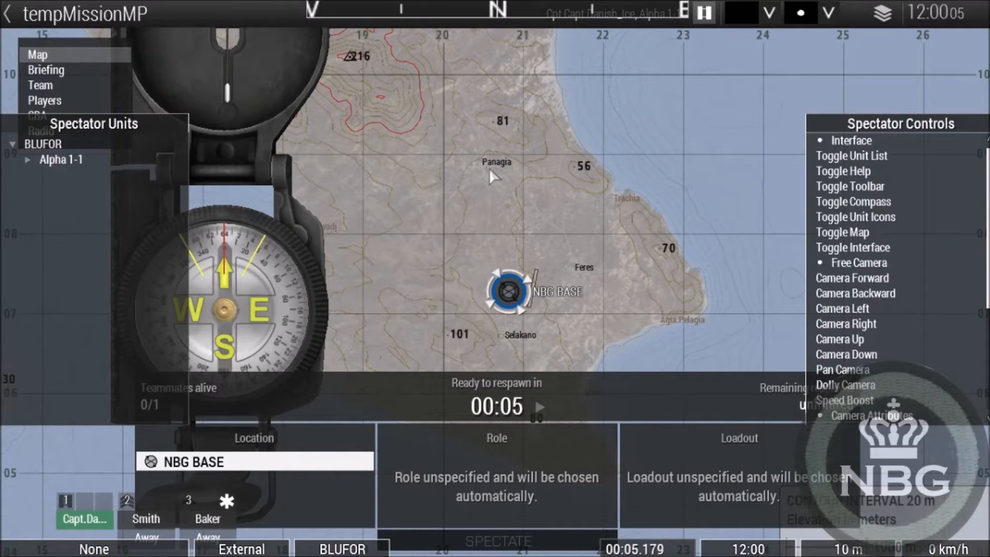
pyautogui.scroll(2, 487, 183)
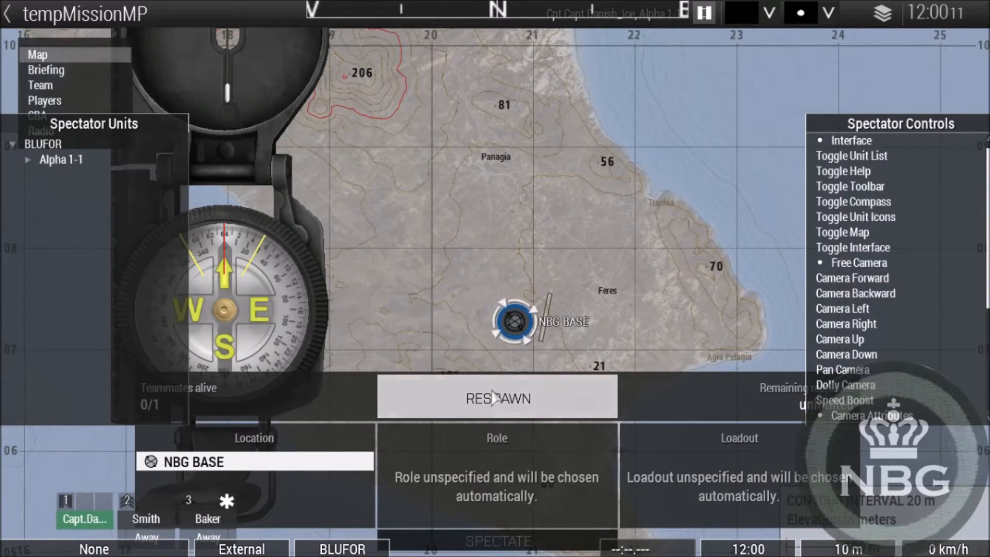
pyautogui.click(475, 392)
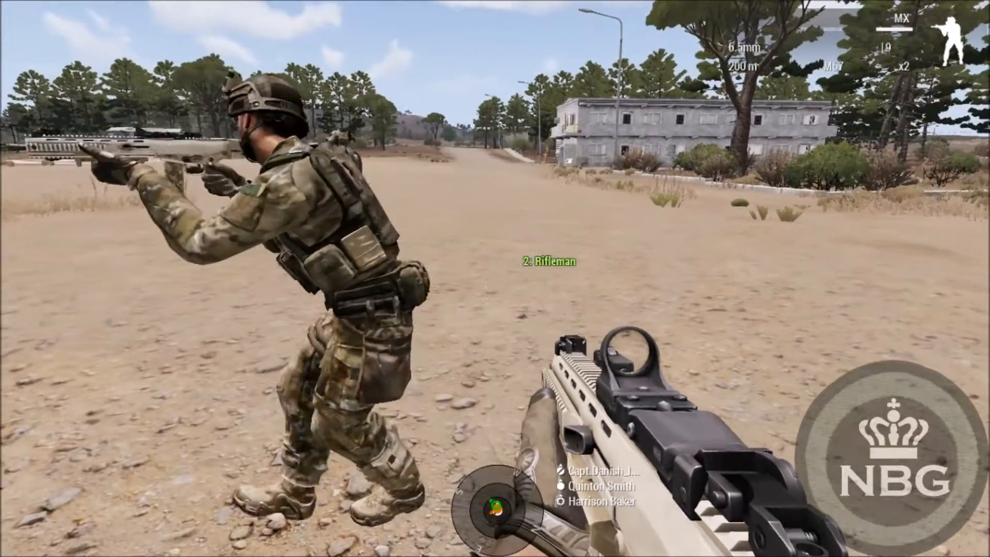
# Order the squad member to move to the ground ahead and run up to the civilian beside the building
pyautogui.press('space')
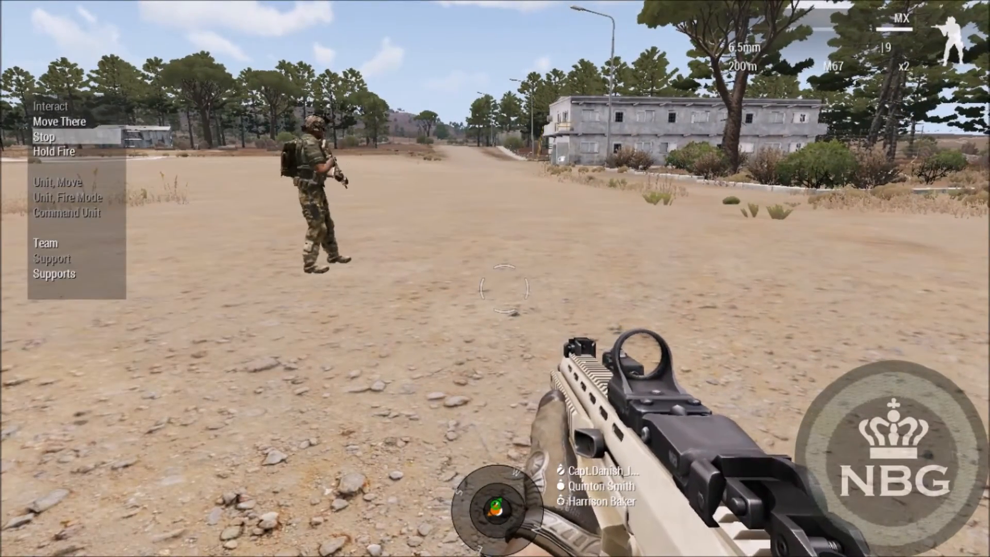
pyautogui.click(504, 288)
pyautogui.hotkey('shift', 'w')
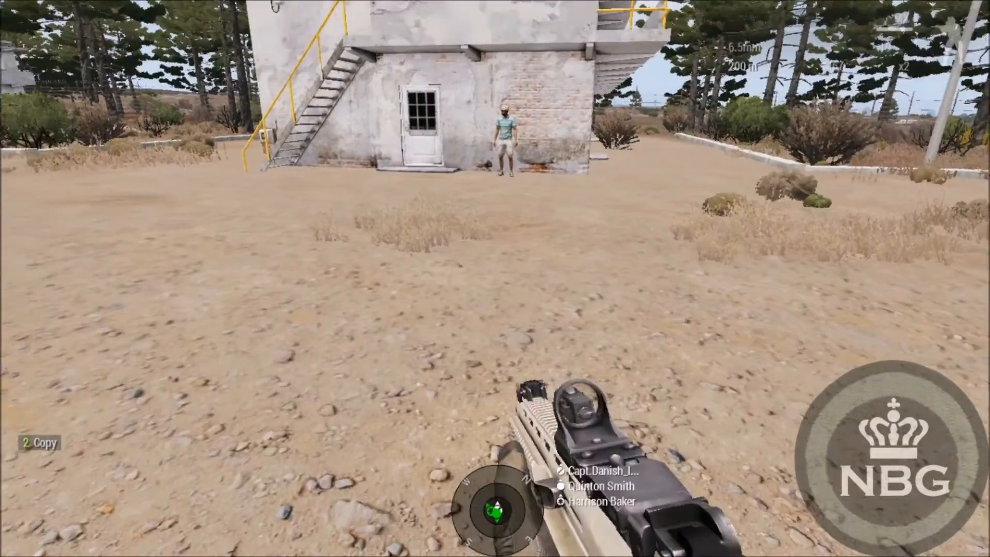
pyautogui.press('w')
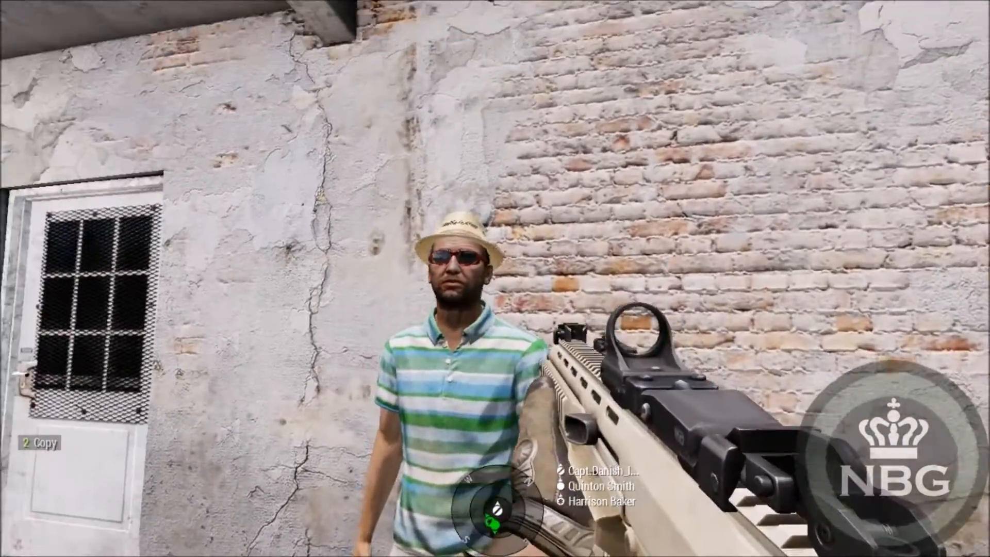
# Aim at the civilian's head through the weapon sight, shoot, step back and fire again at the slumped body
pyautogui.rightClick(495, 278)
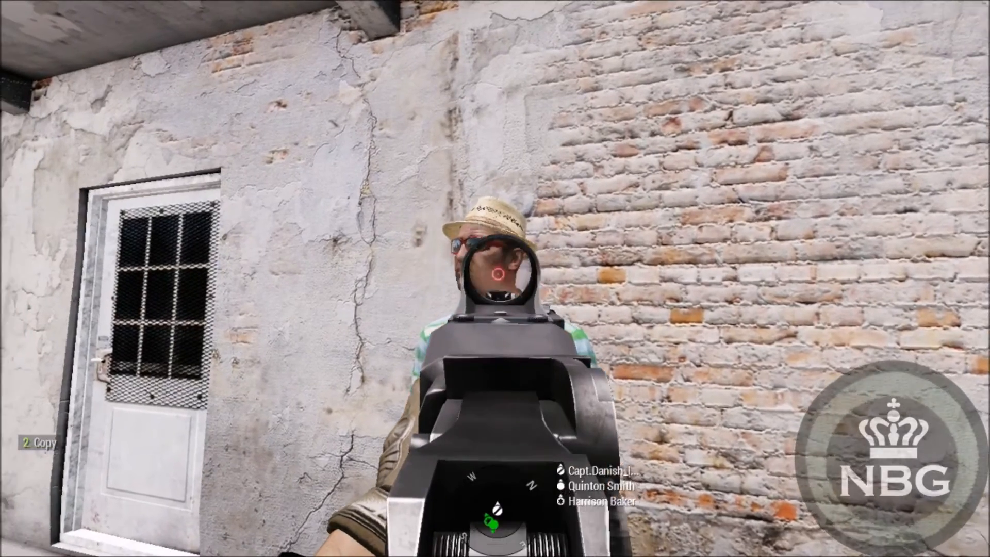
pyautogui.click(497, 277)
pyautogui.rightClick(495, 279)
pyautogui.press('s')
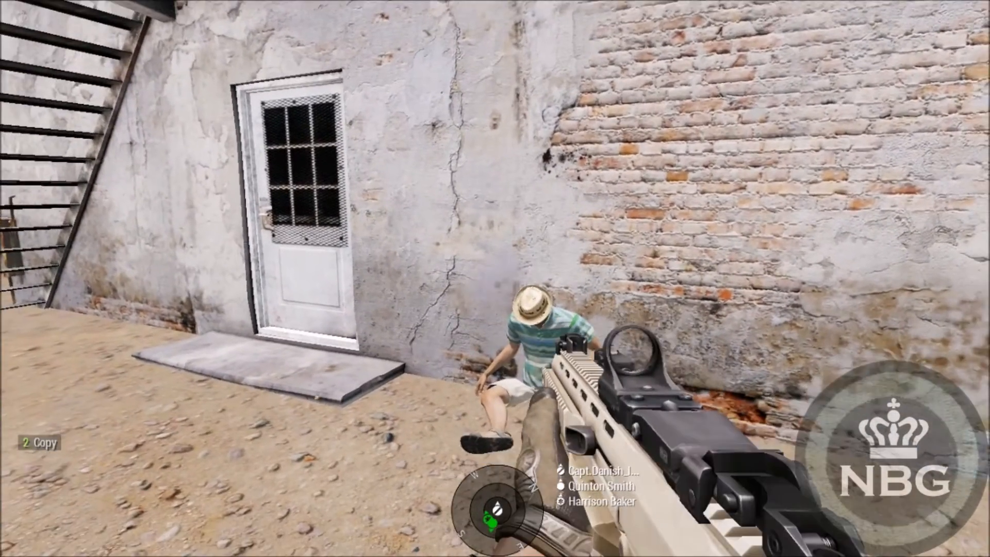
pyautogui.click(495, 279)
pyautogui.click(495, 278)
# Inspect the fallen civilian against the wall up close and walk back toward the squad members
pyautogui.press('w')
pyautogui.press('w')
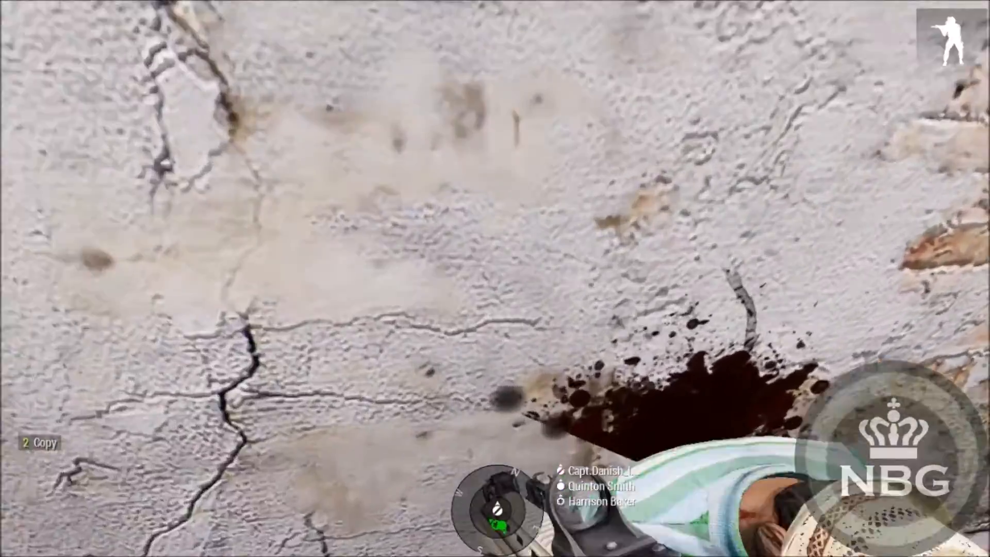
pyautogui.press('s')
pyautogui.press('w')
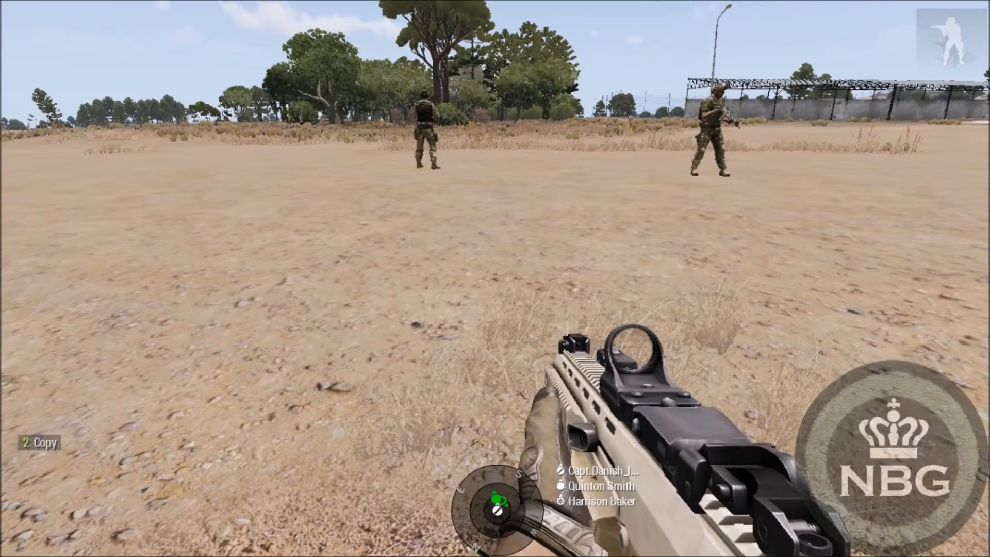
# Open the Zeus interface with its edit list hidden and switch the create list to modules
pyautogui.press('y')
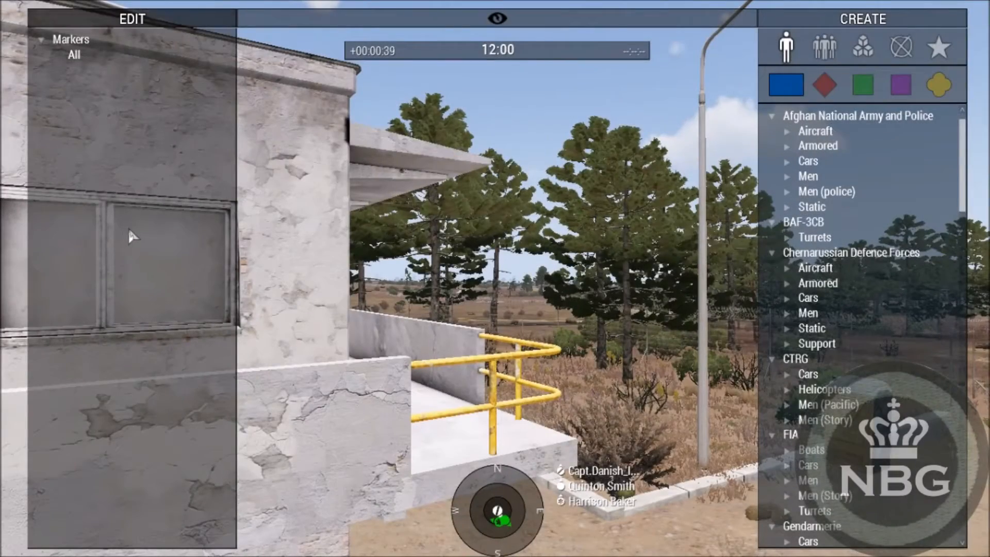
pyautogui.press('e')
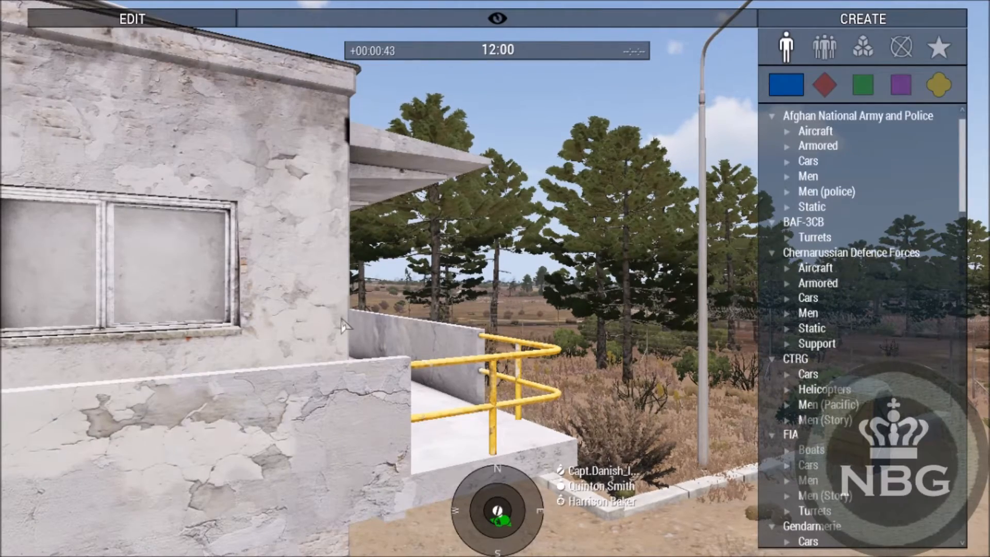
pyautogui.moveTo(448, 382); pyautogui.dragTo(428, 431, button='right')
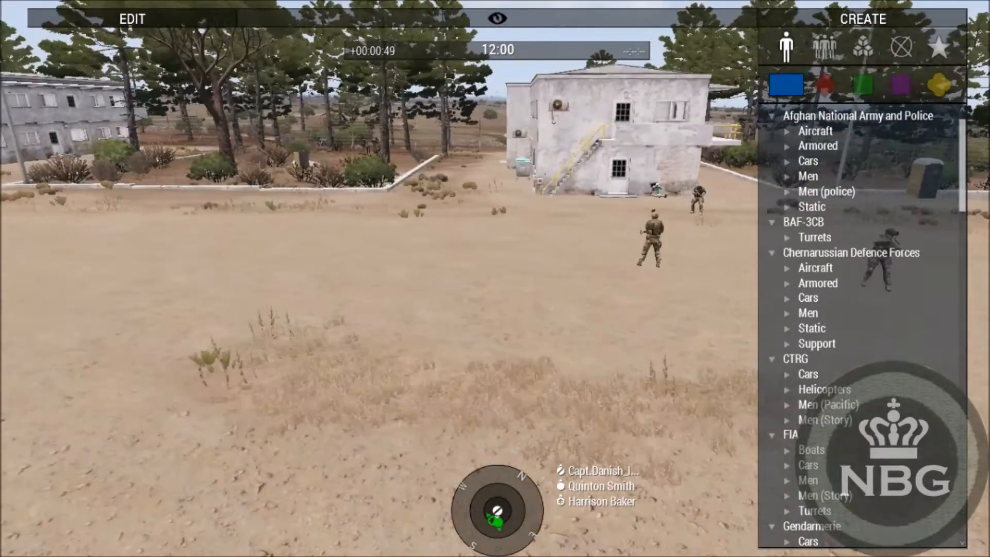
pyautogui.press('w')
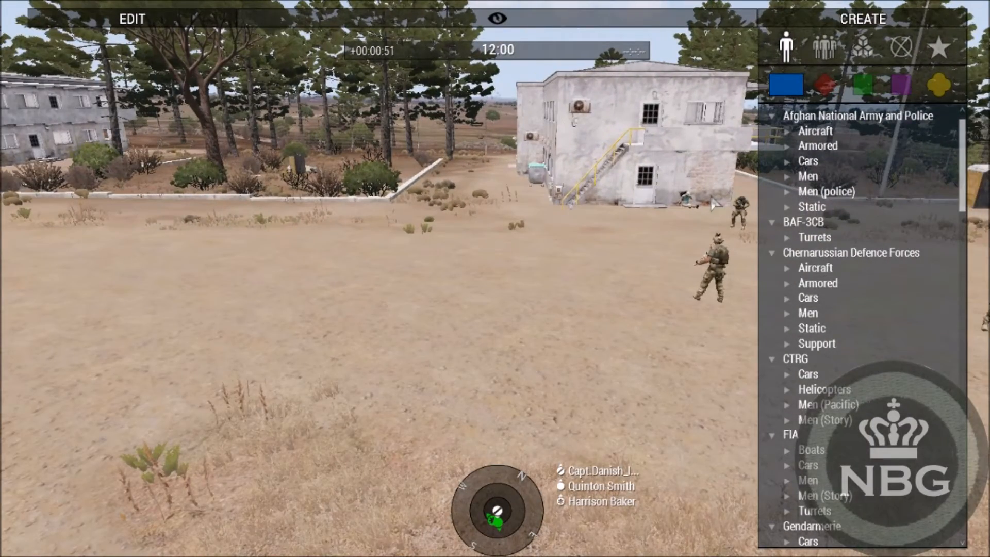
pyautogui.click(863, 48)
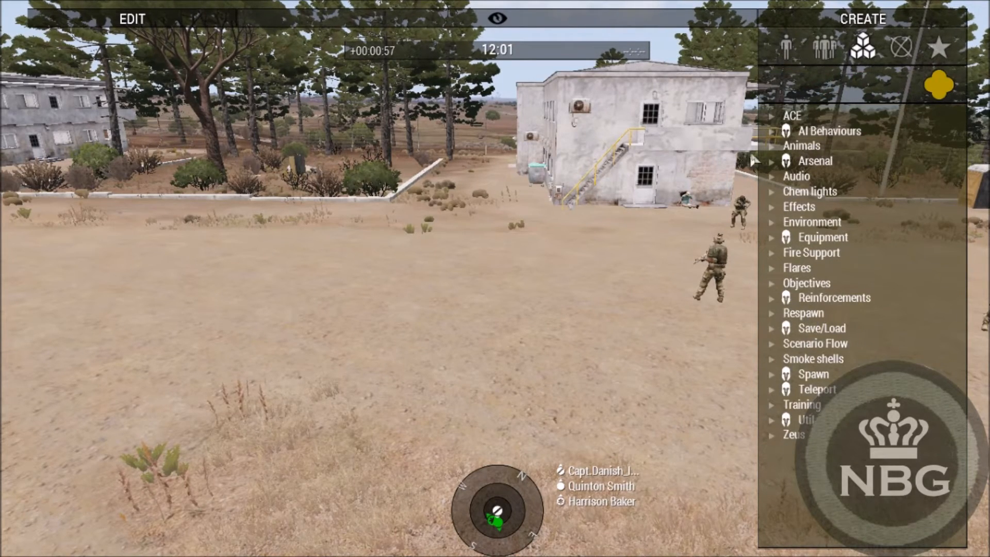
# Place the Add Objects to Zeus module on the ground near the squad and add all units within 50m to the curator
pyautogui.click(780, 131)
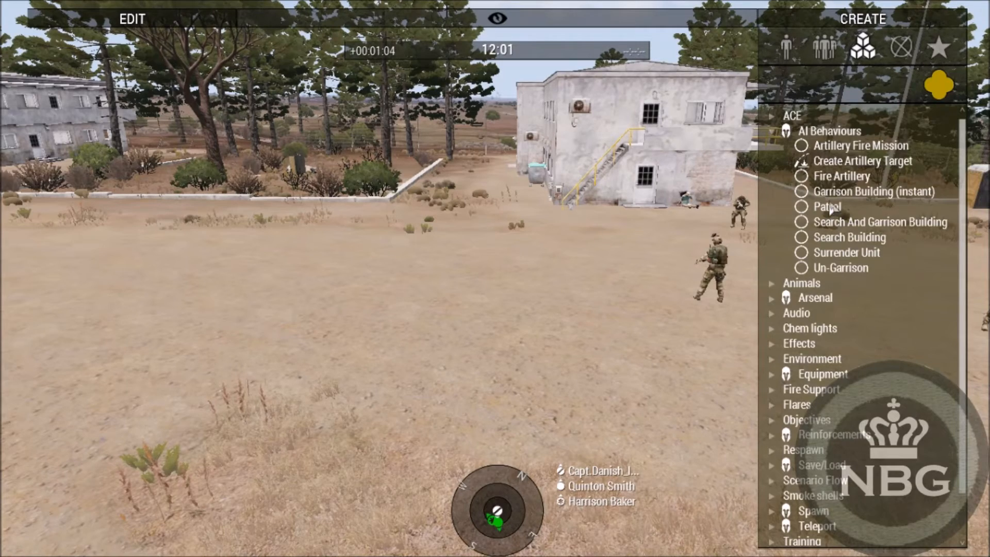
pyautogui.click(777, 132)
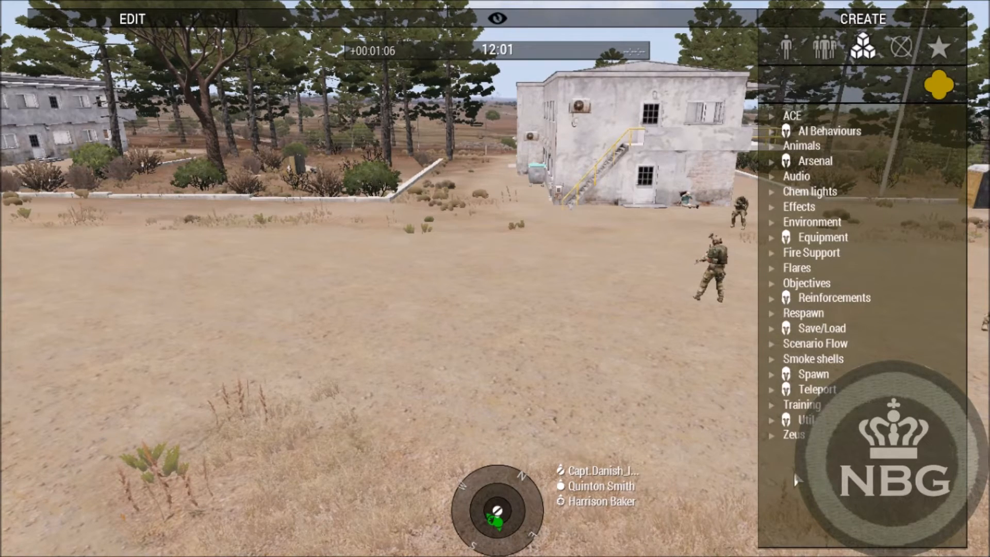
pyautogui.click(771, 418)
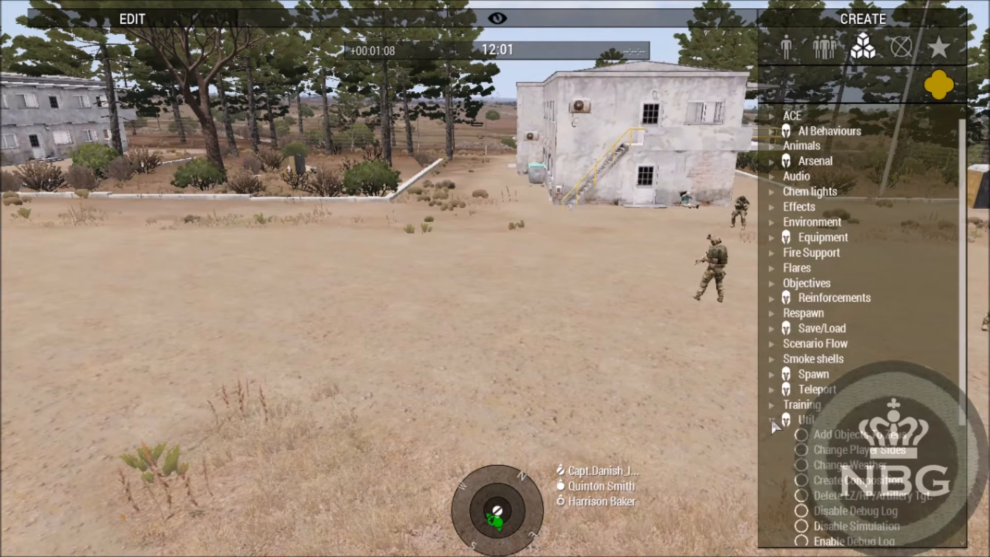
pyautogui.moveTo(764, 436); pyautogui.dragTo(617, 263)
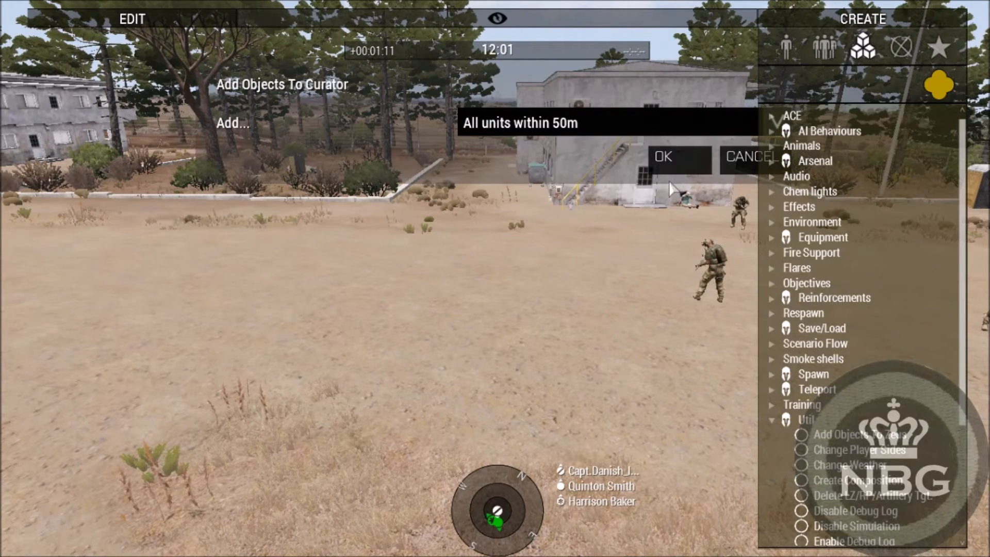
pyautogui.click(590, 126)
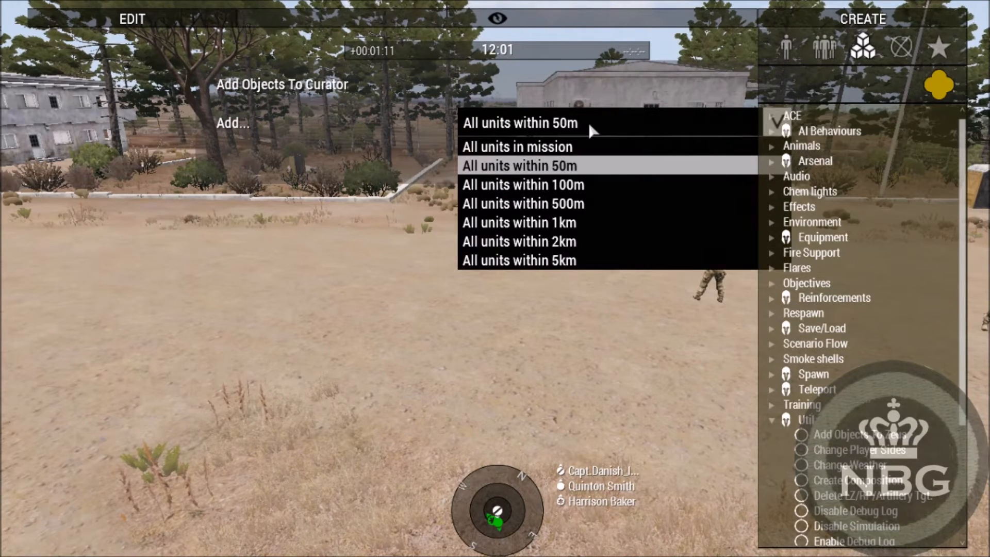
pyautogui.click(589, 128)
pyautogui.click(680, 164)
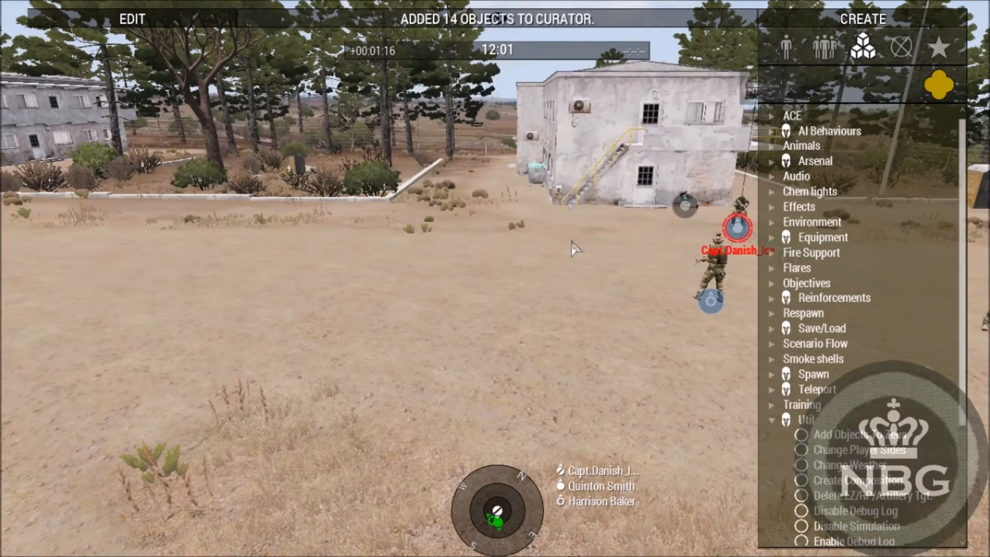
# Examine the now editable squad, the body and the building from an elevated Zeus view
pyautogui.moveTo(787, 359); pyautogui.dragTo(577, 357, button='right')
pyautogui.press('w')
pyautogui.press('d')
pyautogui.press('s')
pyautogui.scroll(-5, 524, 347)
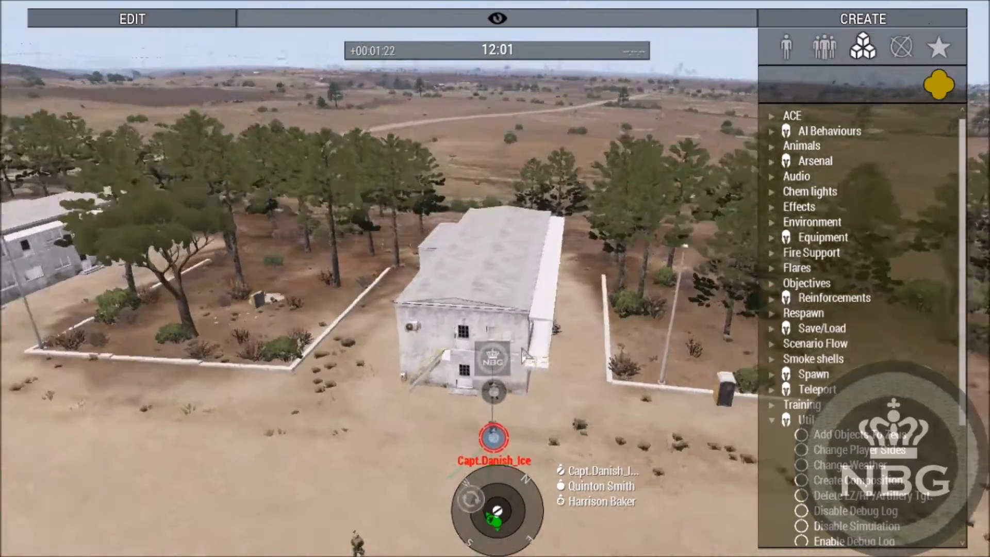
pyautogui.scroll(3, 530, 332)
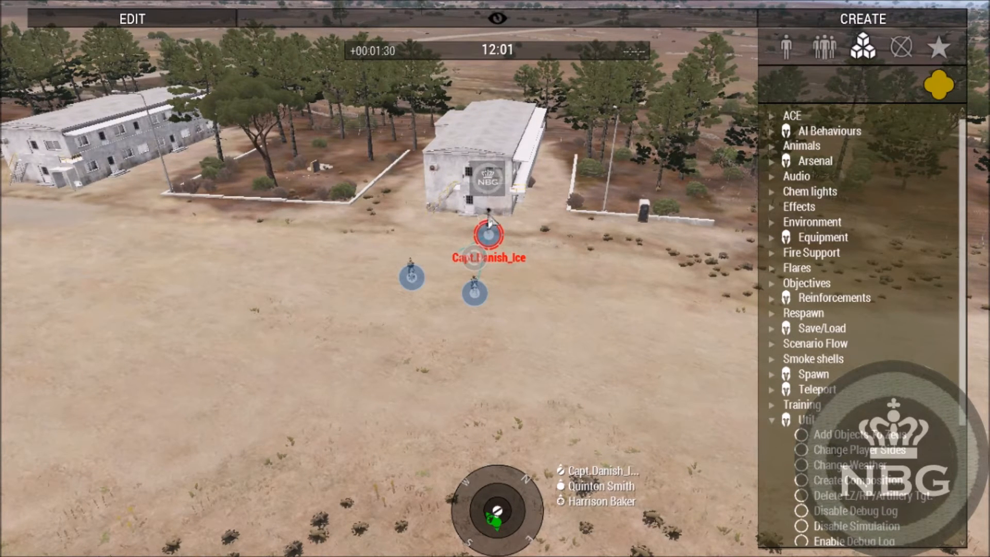
pyautogui.scroll(3, 485, 237)
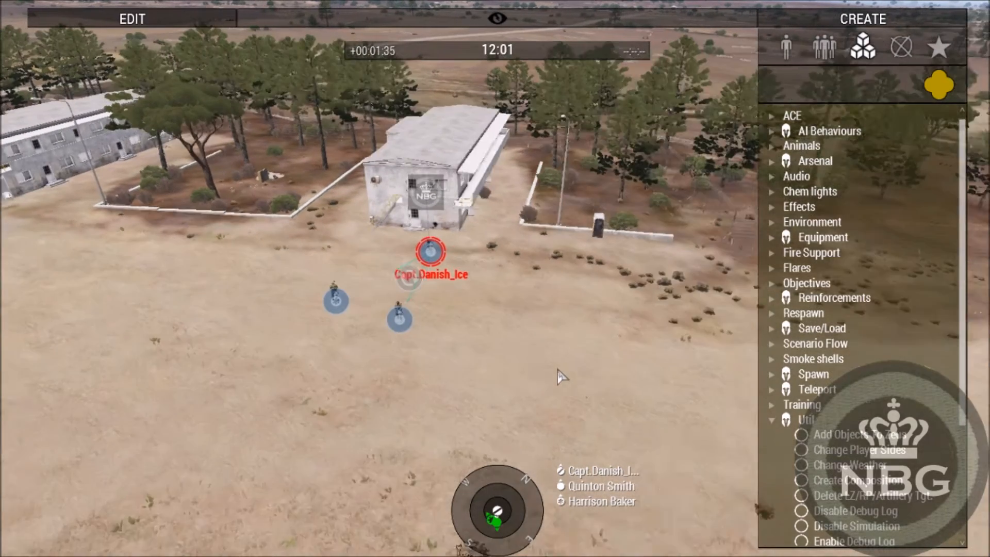
pyautogui.scroll(-3, 559, 367)
pyautogui.moveTo(588, 354); pyautogui.dragTo(630, 280, button='right')
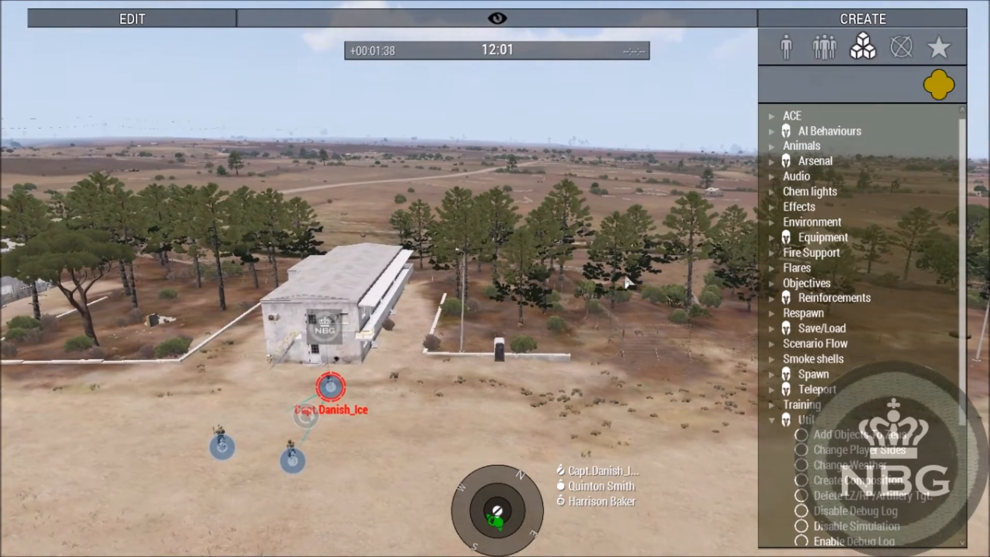
# Jump the Zeus camera to Panagia from the map and look over its main street
pyautogui.press('m')
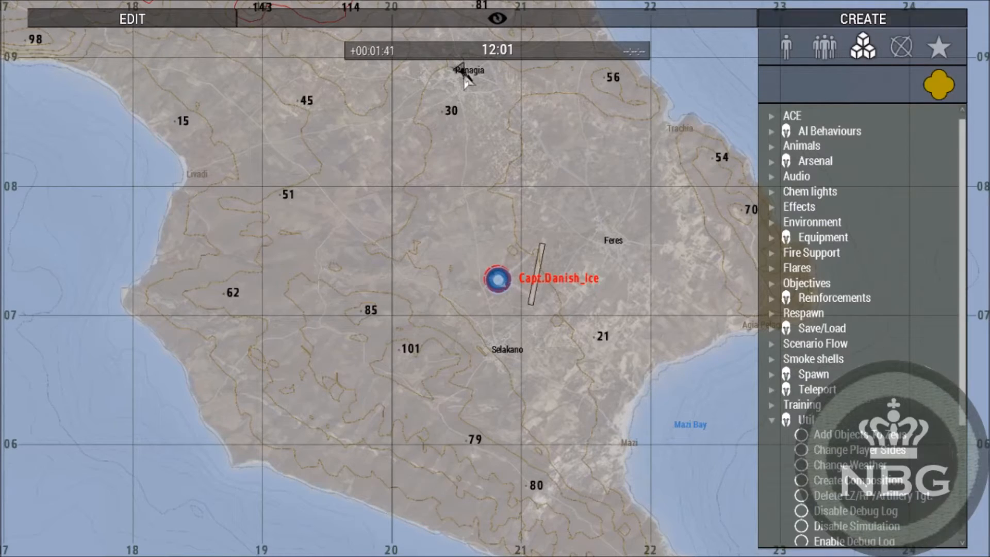
pyautogui.press('m')
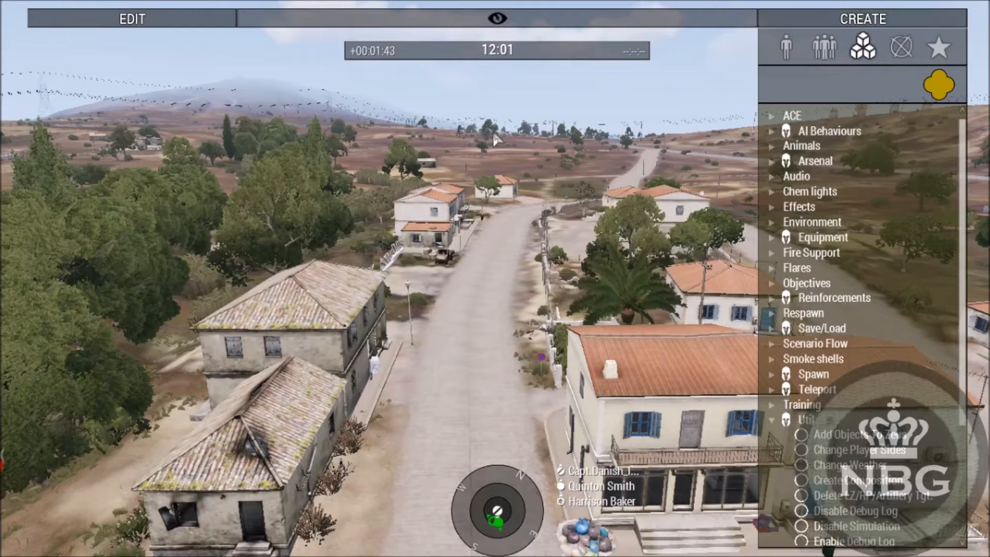
pyautogui.moveTo(488, 341); pyautogui.dragTo(459, 471, button='right')
# Relocate the Zeus camera from the map to the town of Feres and frame a street between its houses
pyautogui.press('m')
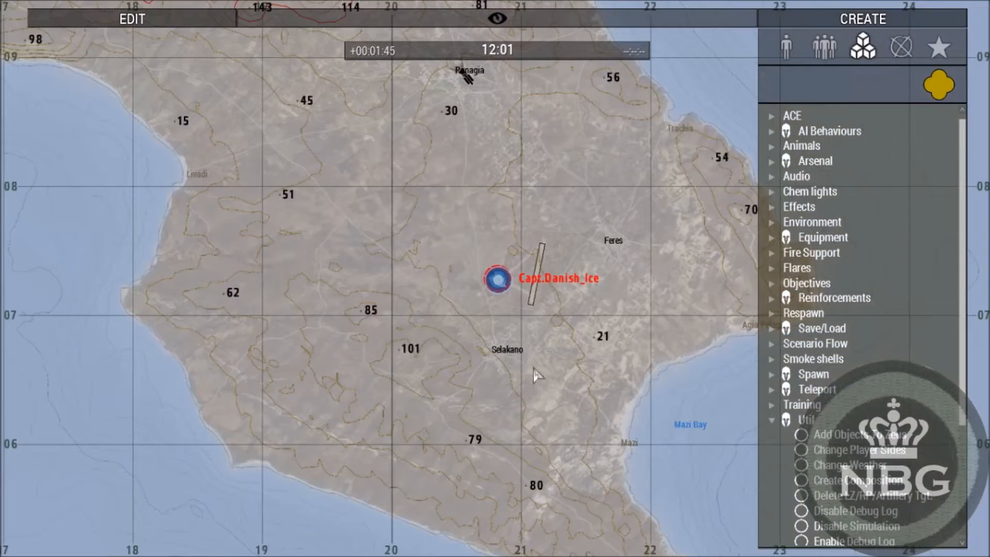
pyautogui.moveTo(474, 159); pyautogui.dragTo(465, 231, button='right')
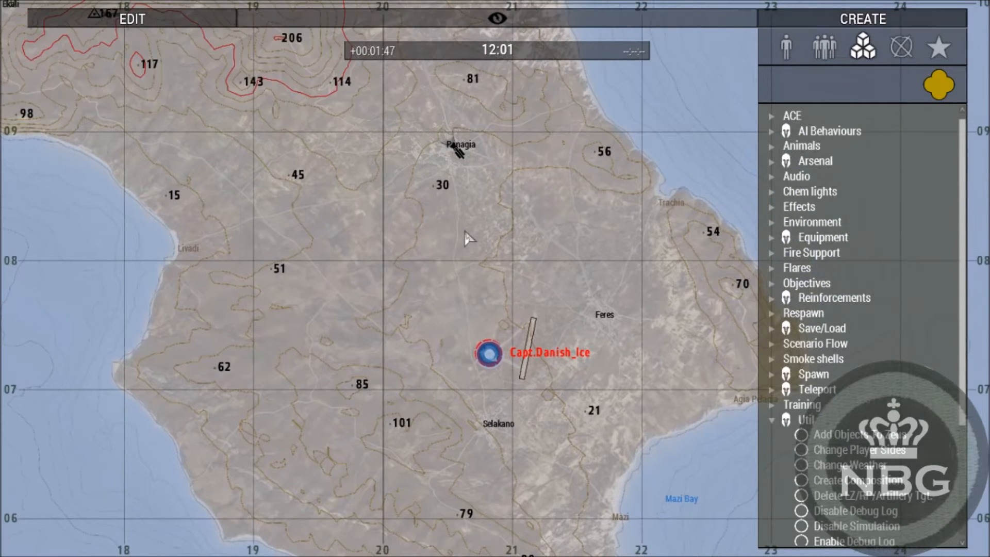
pyautogui.scroll(3, 619, 335)
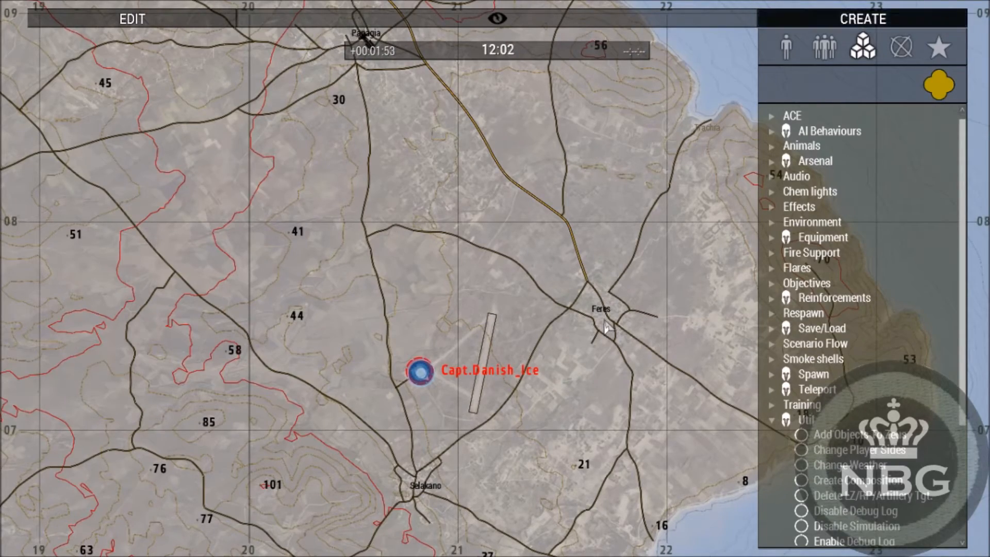
pyautogui.doubleClick(604, 317)
pyautogui.moveTo(604, 317); pyautogui.dragTo(261, 336, button='right')
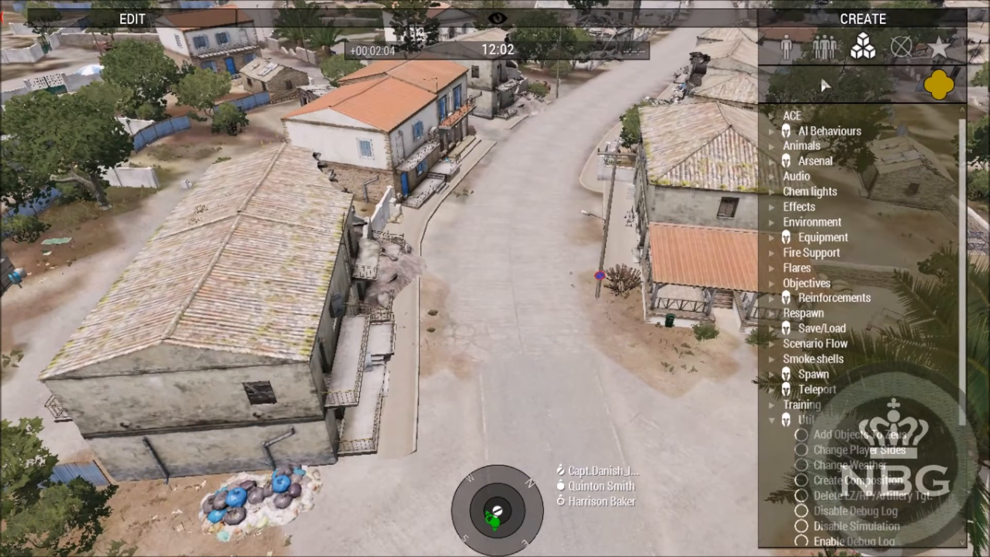
# Place a BLUFOR NATO Ammo Bearer on the porch of the ruined two-storey building beside the street
pyautogui.click(786, 48)
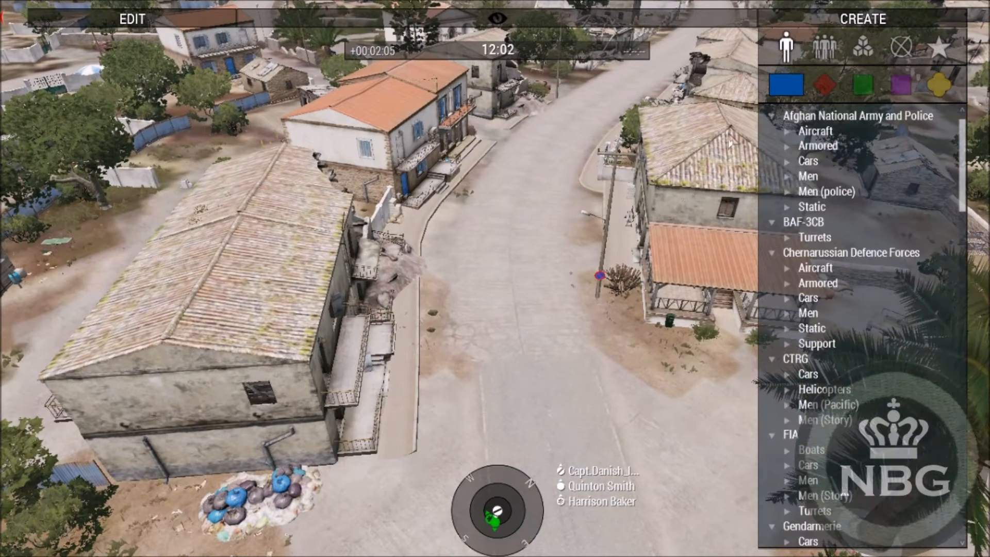
pyautogui.click(827, 88)
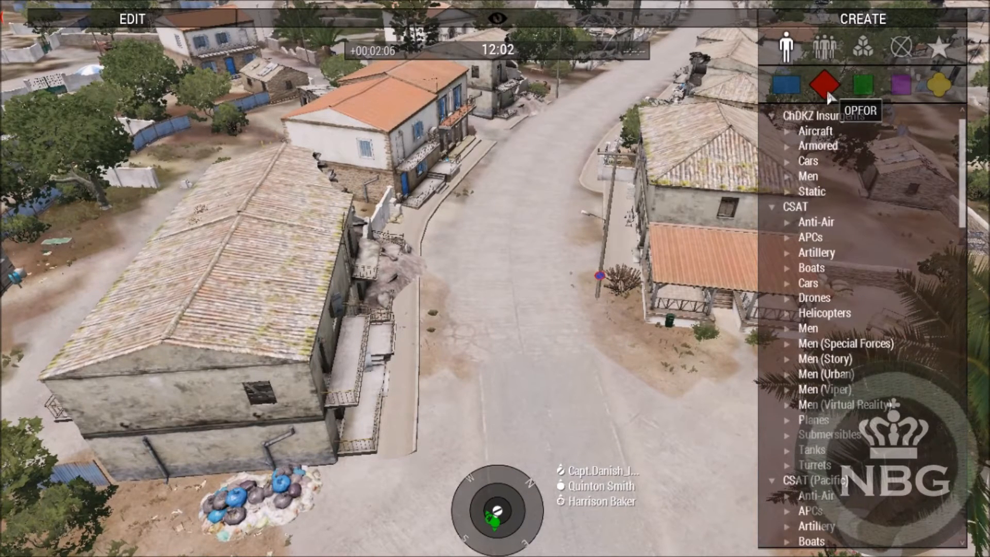
pyautogui.click(792, 93)
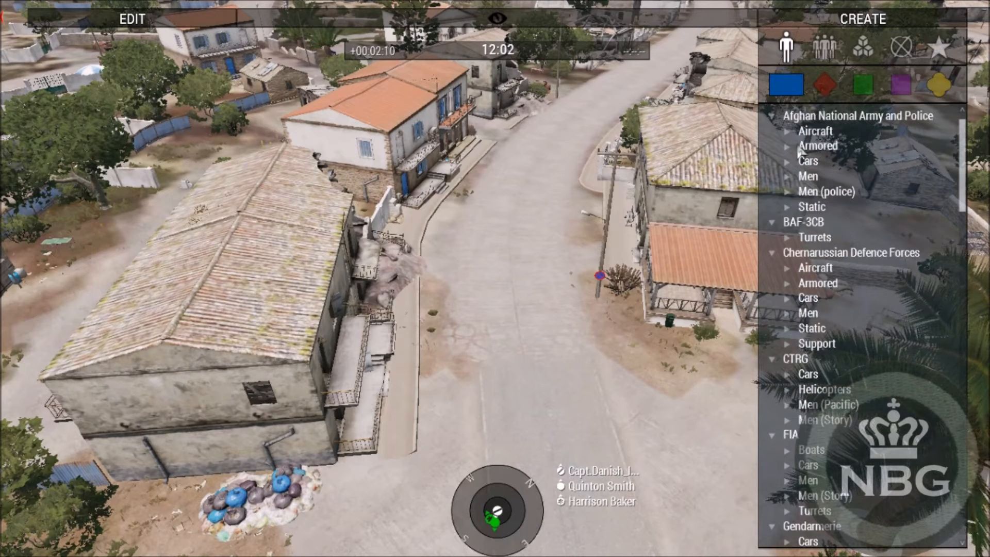
pyautogui.scroll(-8, 805, 430)
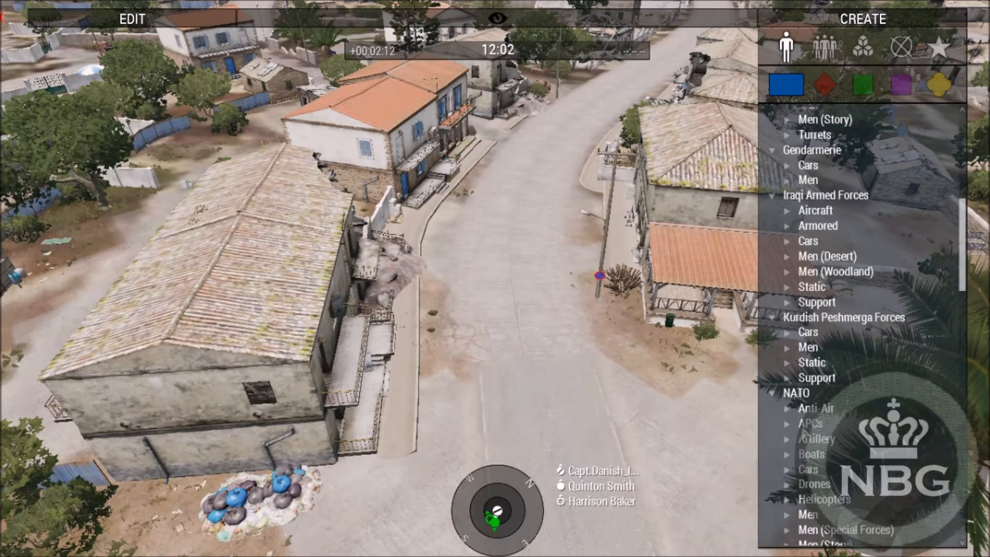
pyautogui.scroll(-2, 780, 460)
pyautogui.click(788, 412)
pyautogui.click(859, 427)
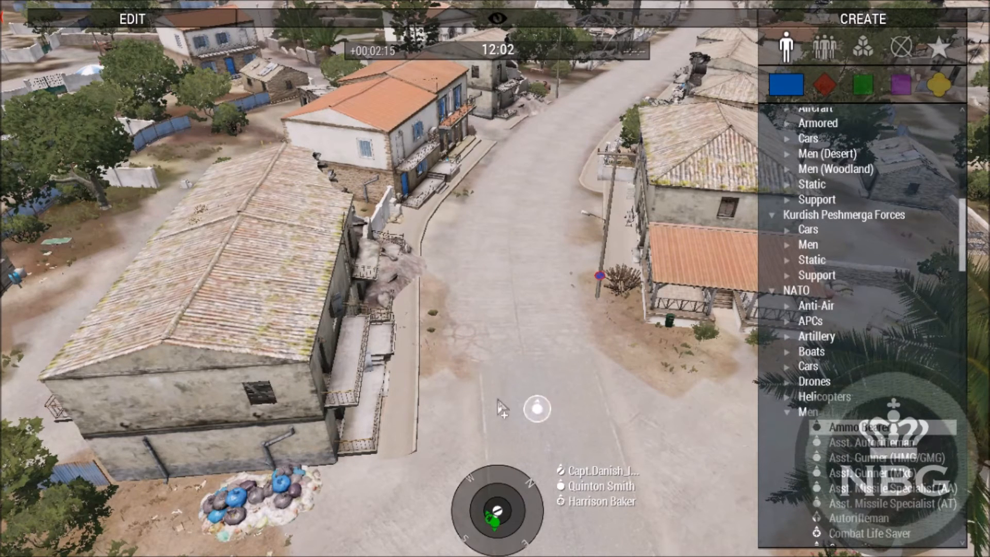
pyautogui.click(361, 348)
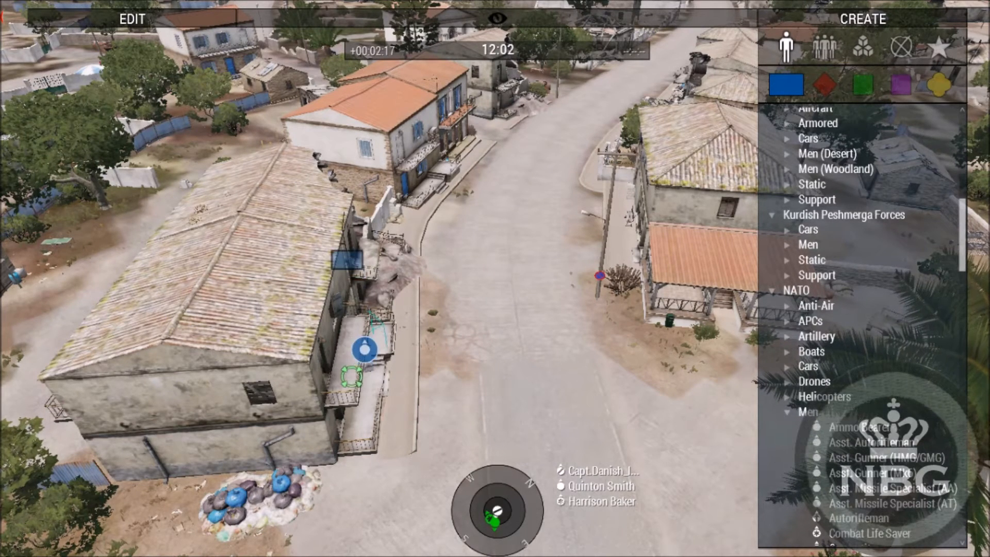
# Move the ammo bearer off the porch and reposition him on the building's upper balcony outside the doorway
pyautogui.scroll(2, 376, 375)
pyautogui.moveTo(376, 375); pyautogui.dragTo(11, 349, button='right')
pyautogui.press('d')
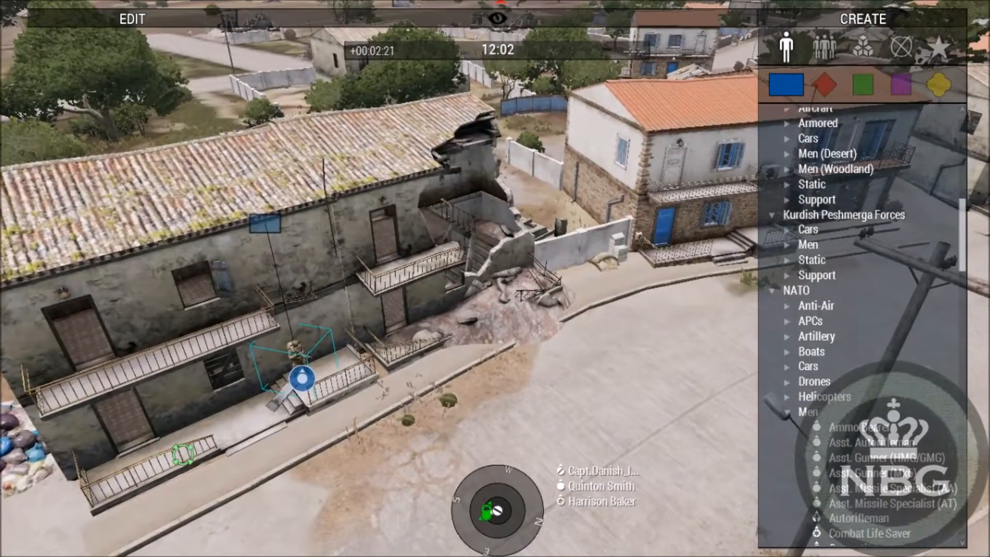
pyautogui.scroll(2, 183, 455)
pyautogui.press('a')
pyautogui.press('w')
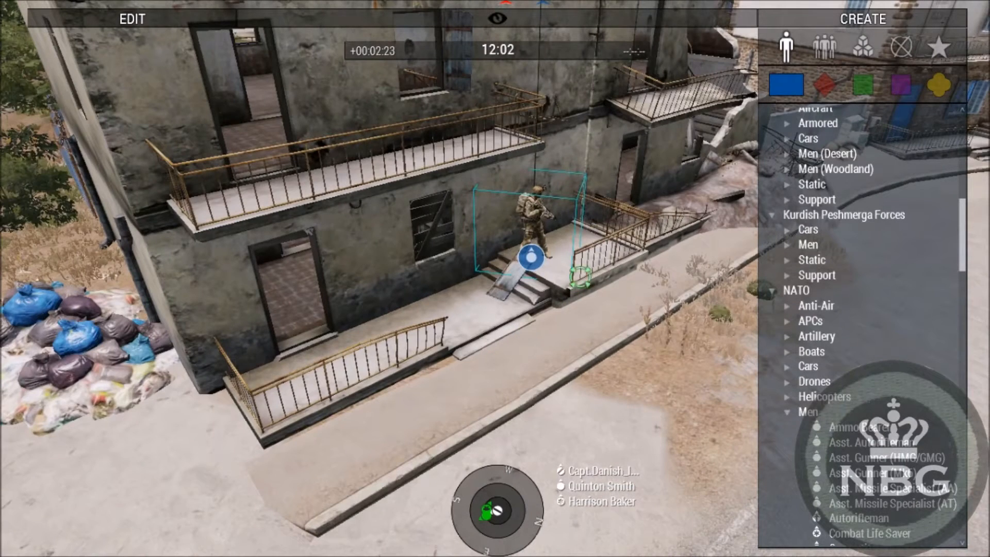
pyautogui.moveTo(536, 256); pyautogui.dragTo(464, 399)
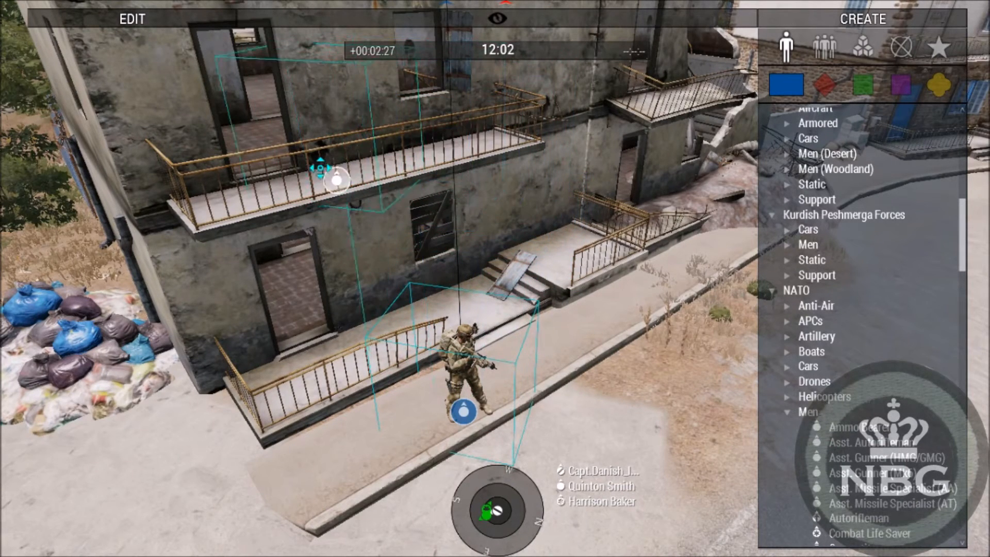
pyautogui.moveTo(309, 172); pyautogui.dragTo(297, 169)
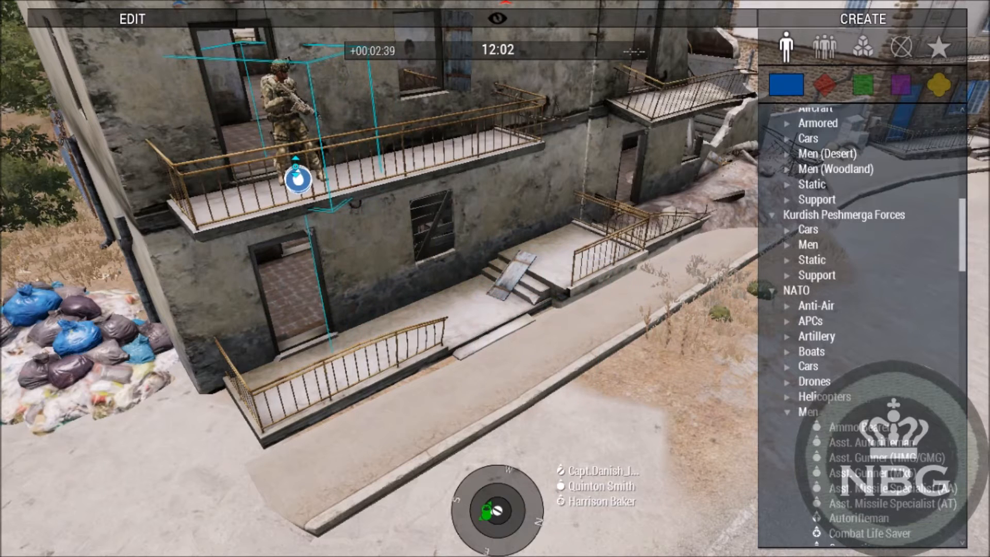
pyautogui.moveTo(294, 170); pyautogui.dragTo(248, 149)
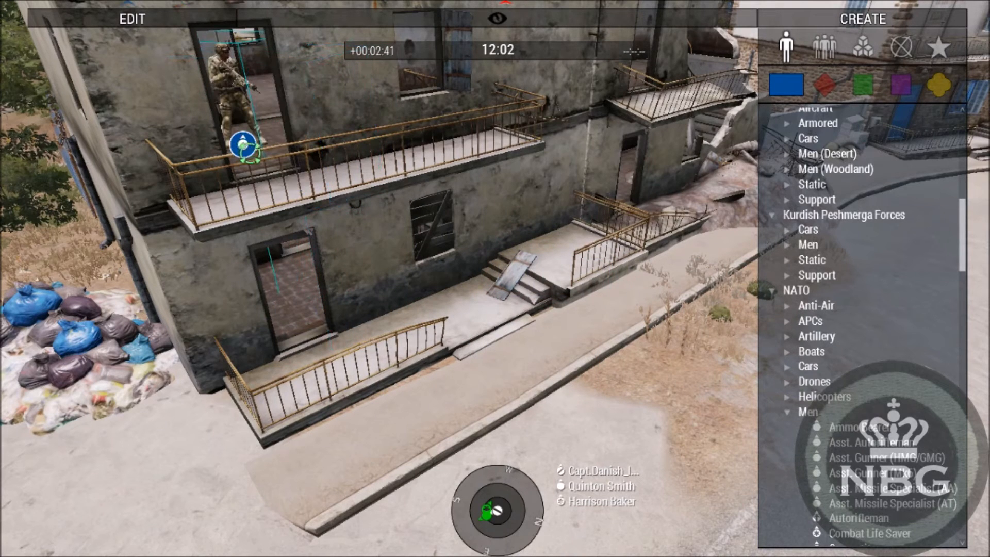
pyautogui.moveTo(301, 175); pyautogui.dragTo(304, 177)
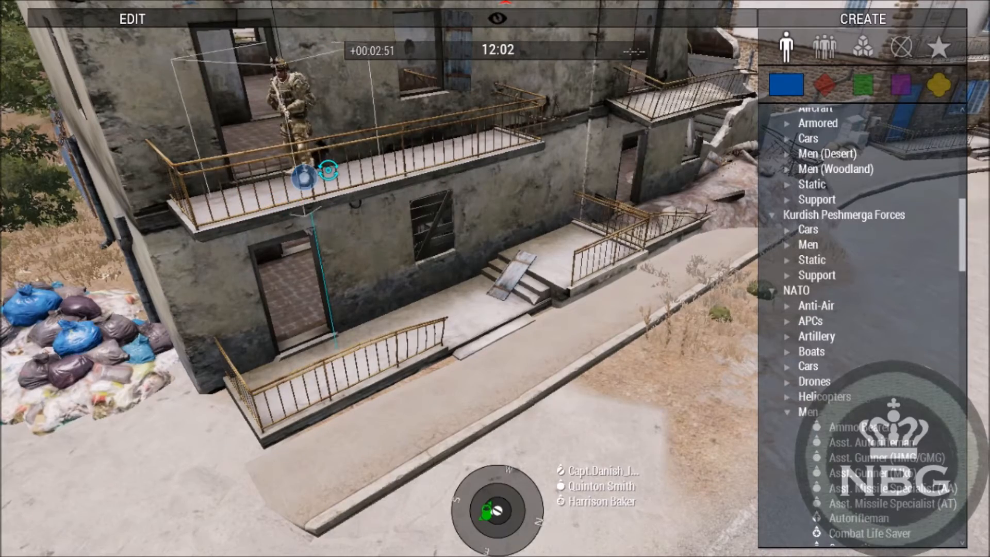
# Place a BLUFOR Afghan National Army and Police infantry Fire Team on the road in front of the ruined building
pyautogui.moveTo(387, 288); pyautogui.dragTo(667, 255, button='right')
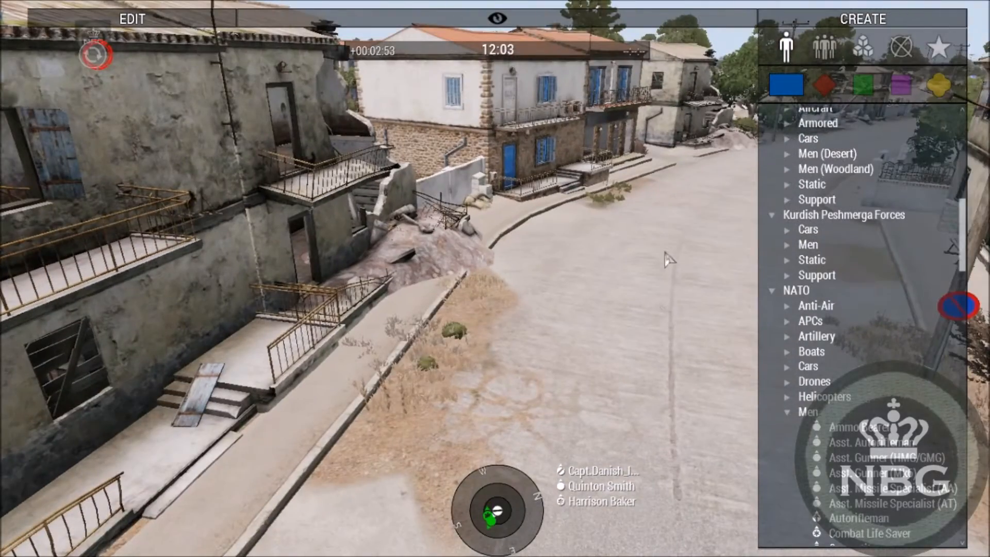
pyautogui.press('s')
pyautogui.press('d')
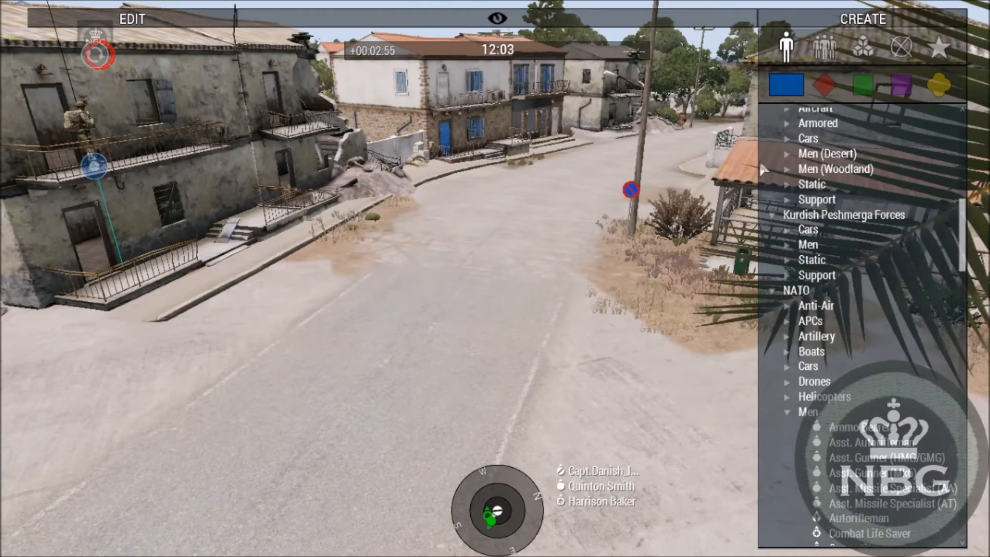
pyautogui.click(830, 52)
pyautogui.press('a')
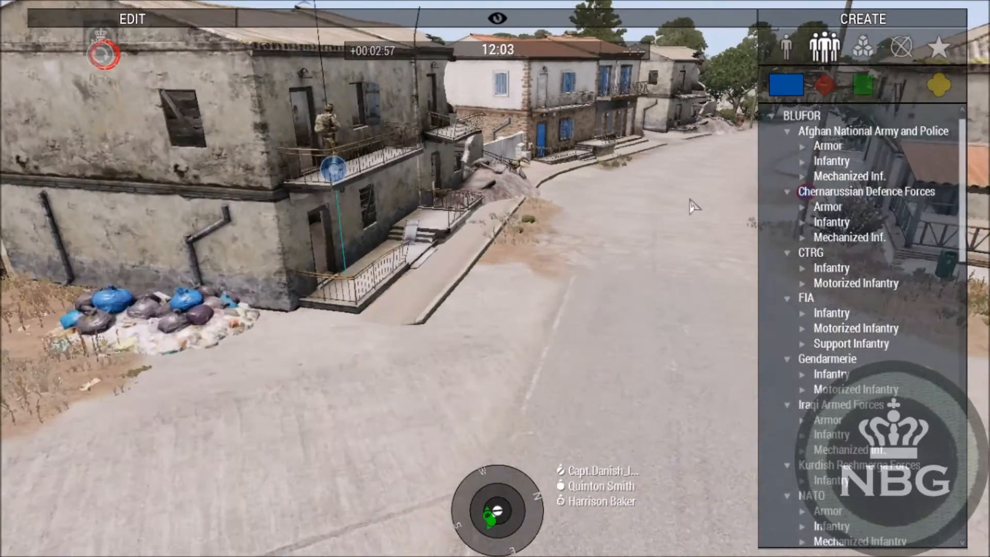
pyautogui.press('w')
pyautogui.press('d')
pyautogui.press('d')
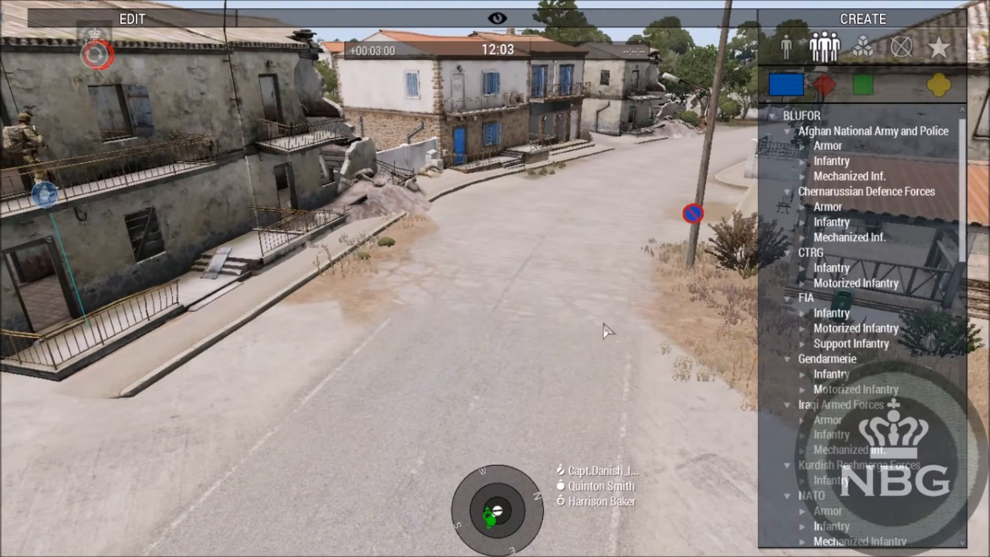
pyautogui.click(801, 163)
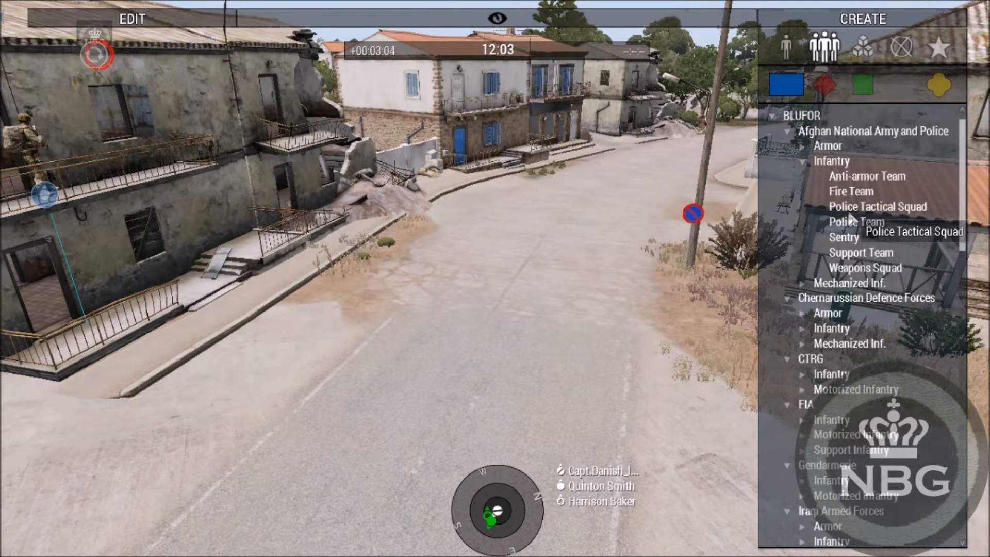
pyautogui.click(847, 195)
pyautogui.click(570, 235)
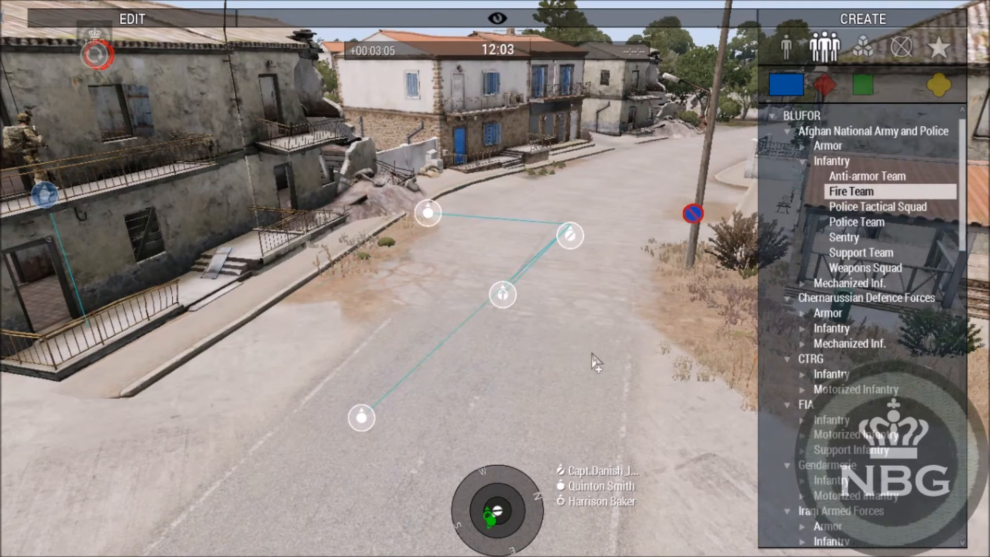
pyautogui.press('d')
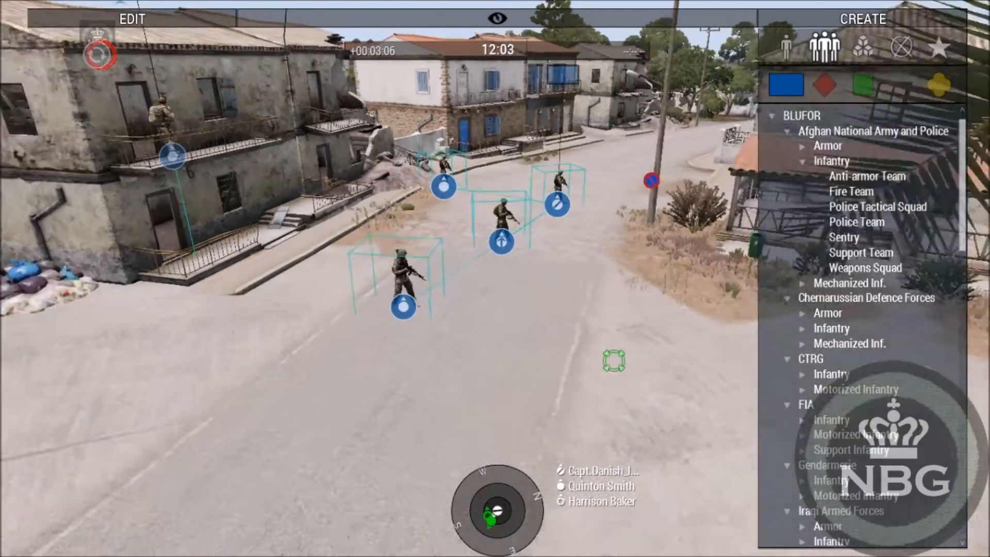
# Place a Police Team and a Fire Team from the Afghan National Army and Police infantry in the village square
pyautogui.press('d')
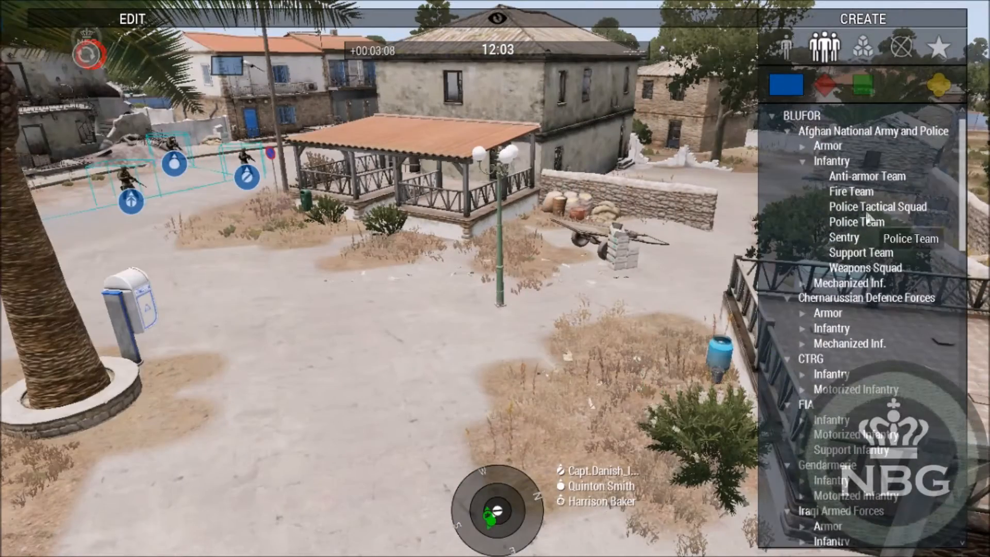
pyautogui.click(856, 222)
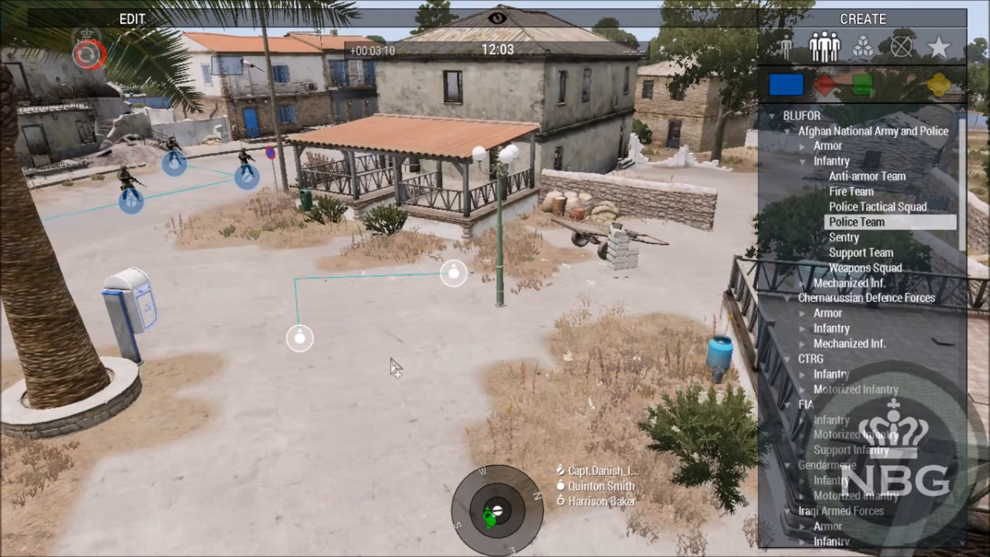
pyautogui.click(454, 272)
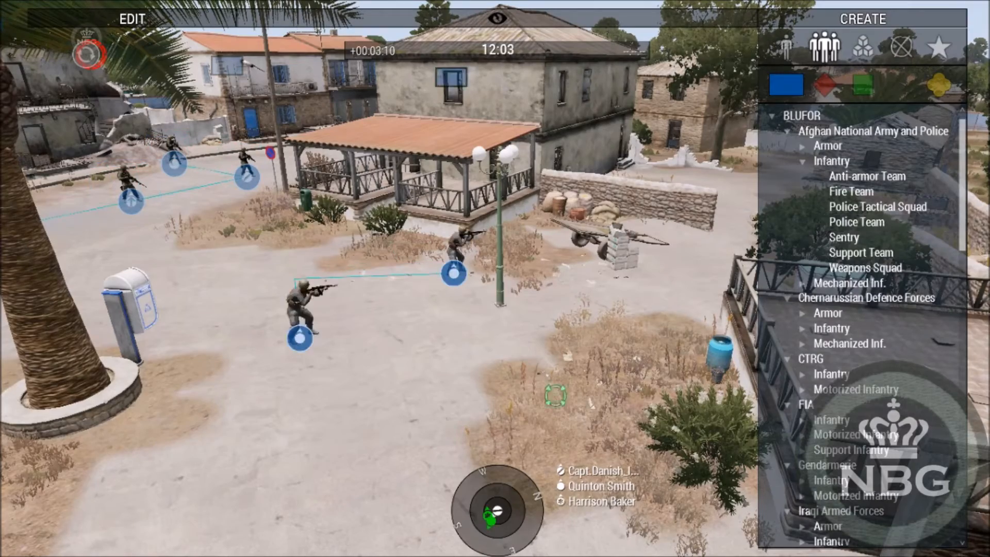
pyautogui.click(851, 192)
pyautogui.click(276, 247)
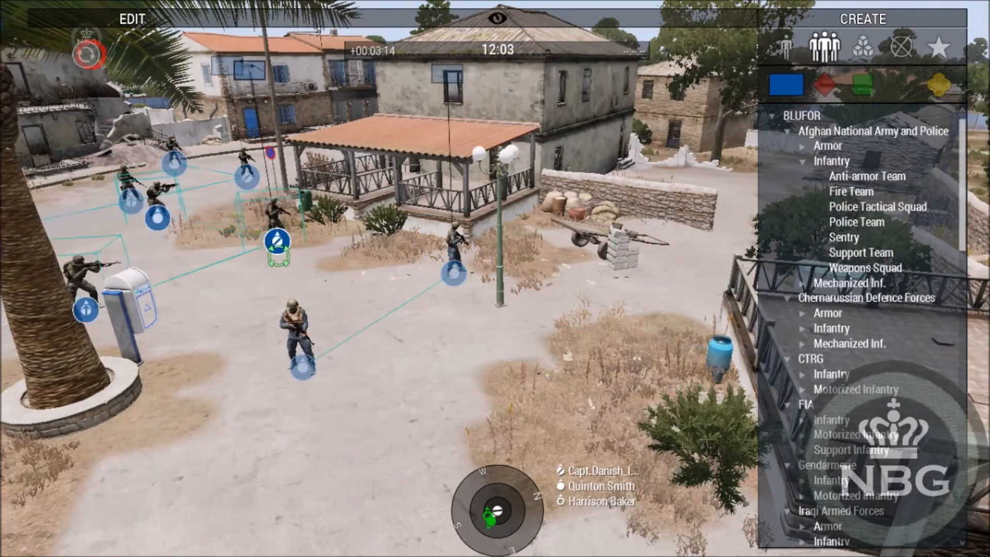
# Apply the Garrison Building (instant) AI behaviour module to the first squad standing on the street
pyautogui.press('a')
pyautogui.press('w')
pyautogui.press('s')
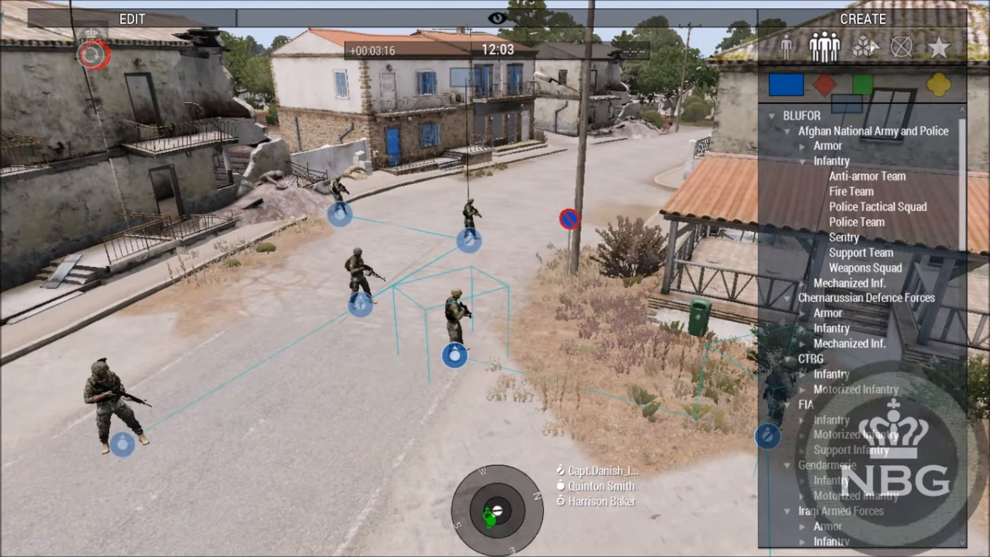
pyautogui.click(861, 47)
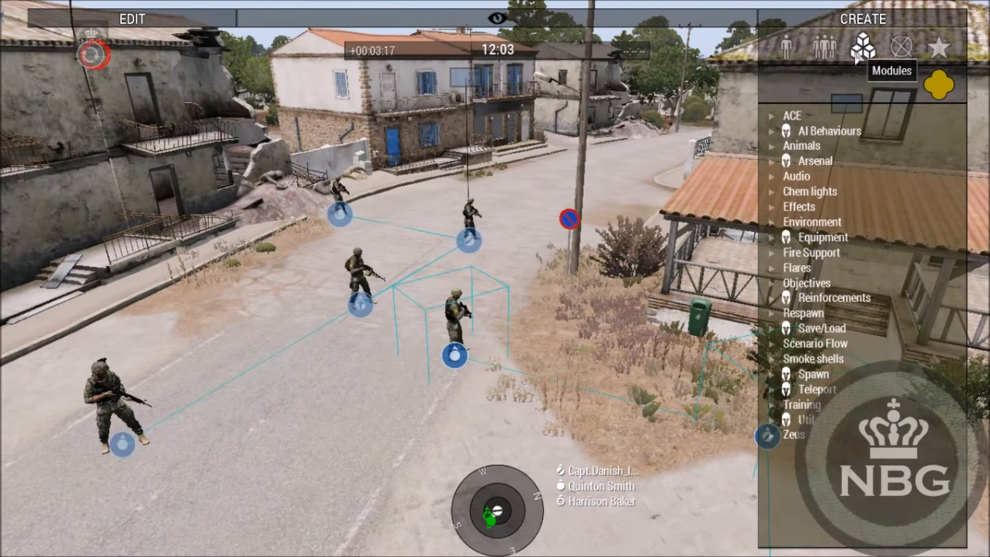
pyautogui.click(773, 136)
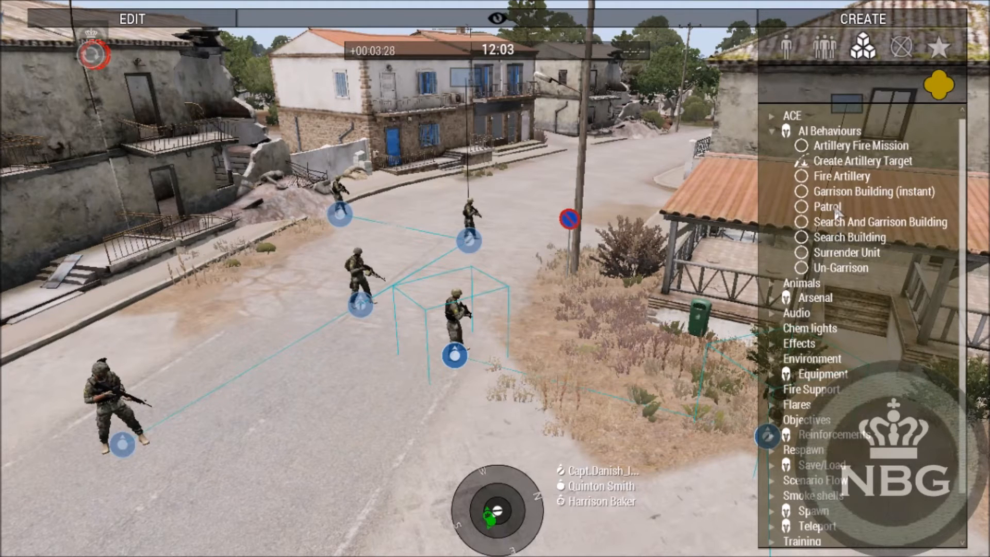
pyautogui.click(854, 192)
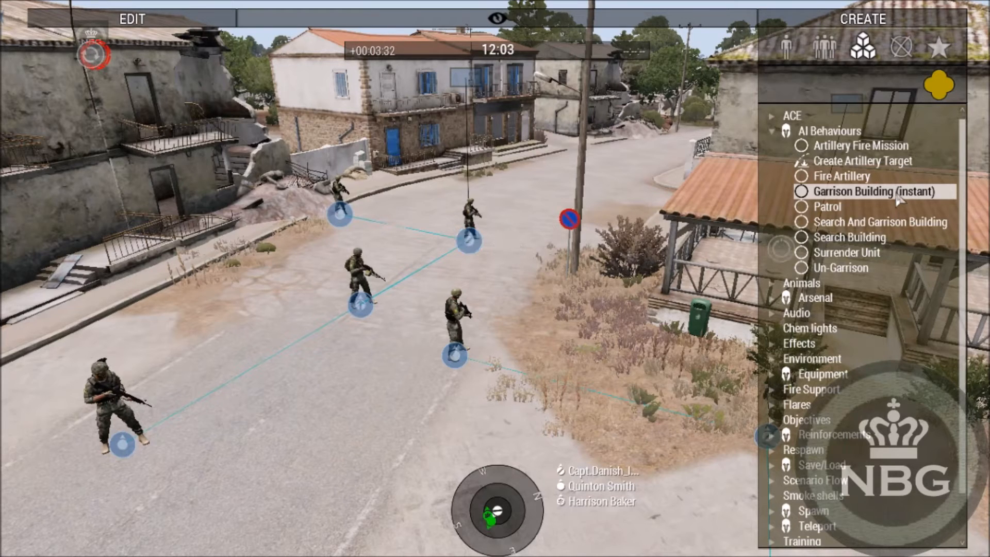
pyautogui.click(473, 246)
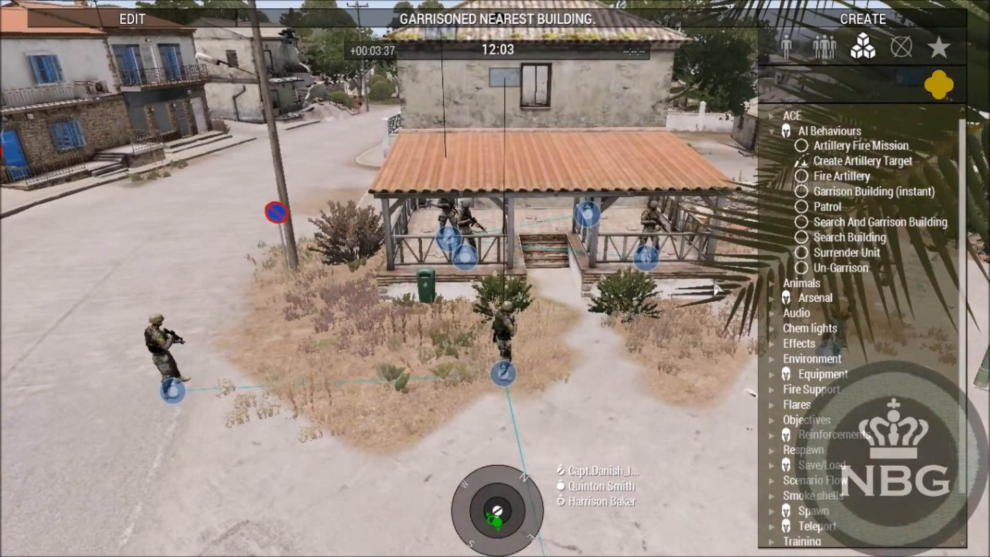
# Apply the Search And Garrison Building module to the Fire Team in front of the tiled-roof porch
pyautogui.moveTo(717, 290); pyautogui.dragTo(181, 357, button='right')
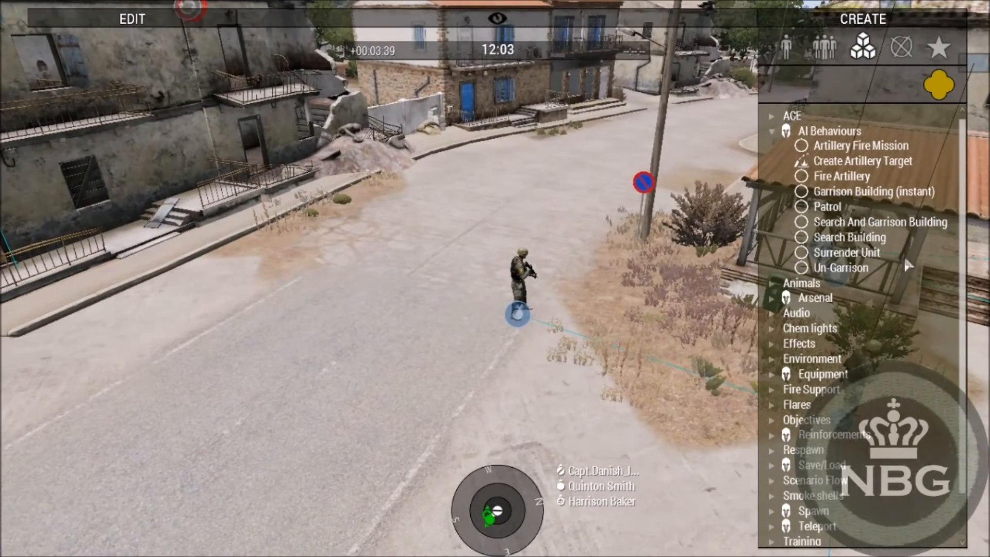
pyautogui.click(853, 225)
pyautogui.moveTo(512, 273); pyautogui.dragTo(871, 336, button='right')
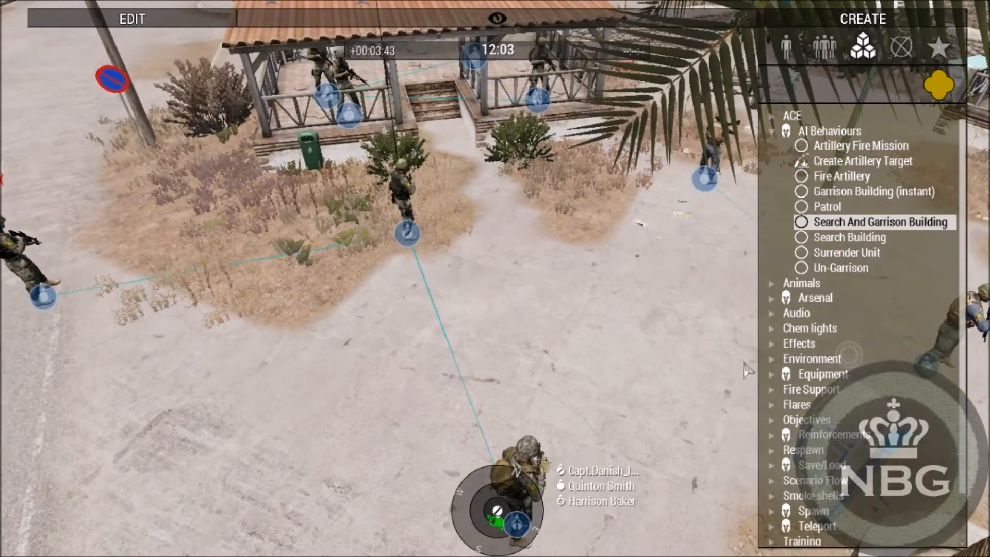
pyautogui.click(408, 233)
pyautogui.moveTo(598, 290); pyautogui.dragTo(529, 202, button='right')
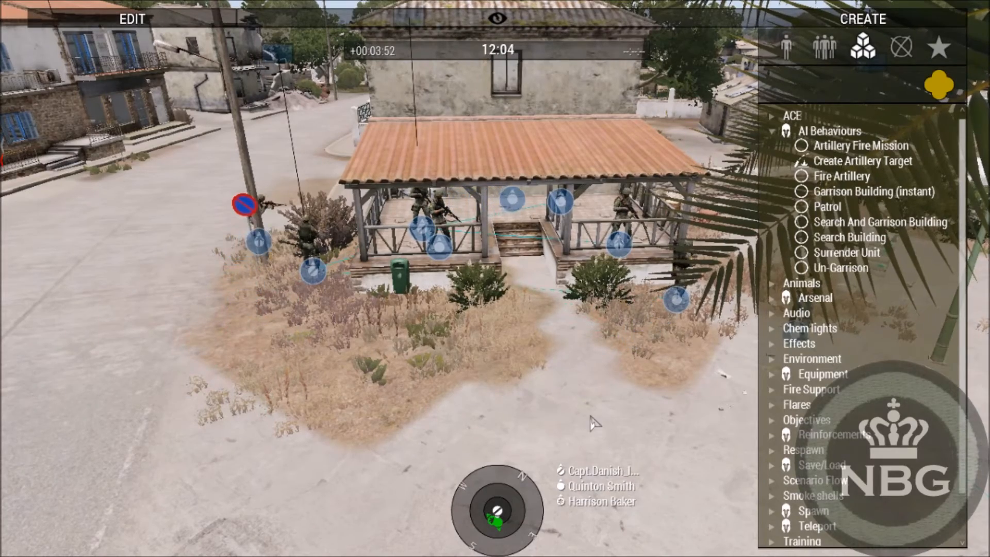
# Move the two-man Police Team away from the porch and out onto the open road
pyautogui.moveTo(586, 408); pyautogui.dragTo(833, 371, button='right')
pyautogui.press('a')
pyautogui.press('a')
pyautogui.press('d')
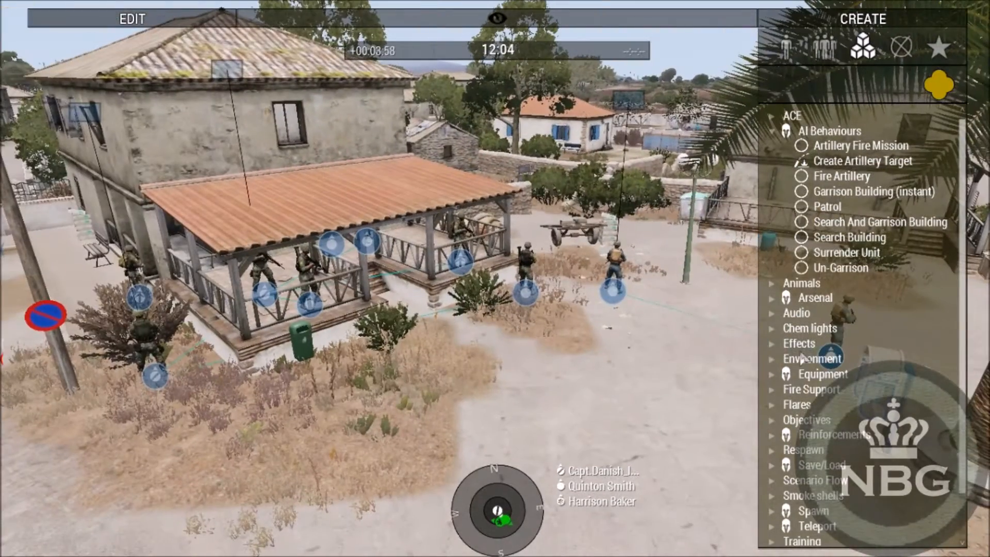
pyautogui.press('s')
pyautogui.moveTo(615, 294); pyautogui.dragTo(517, 320)
pyautogui.moveTo(654, 214); pyautogui.dragTo(536, 333)
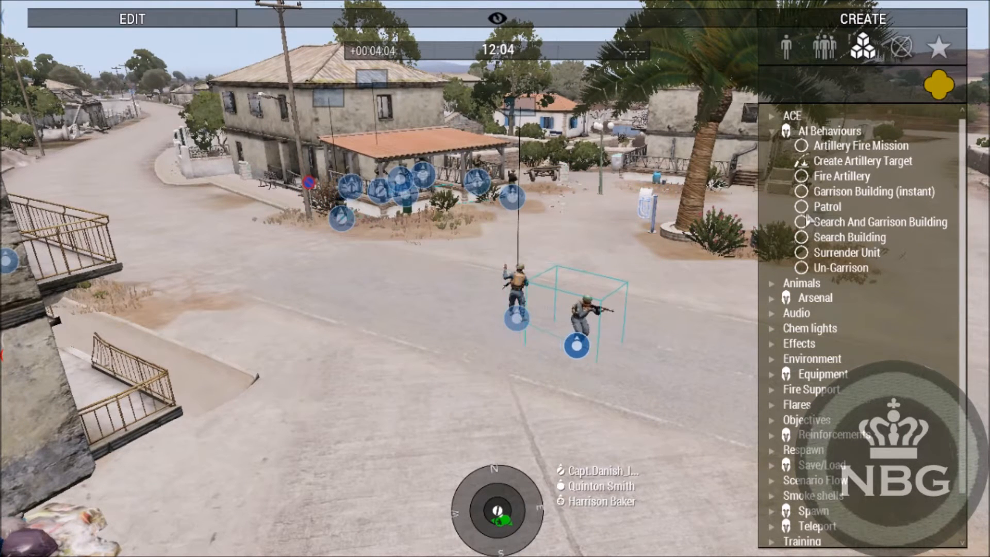
# Assign a Patrol to the Police Team with a 100m grid, Searching behaviour, Counter-Clockwise direction and a 15s delay at waypoints
pyautogui.click(828, 206)
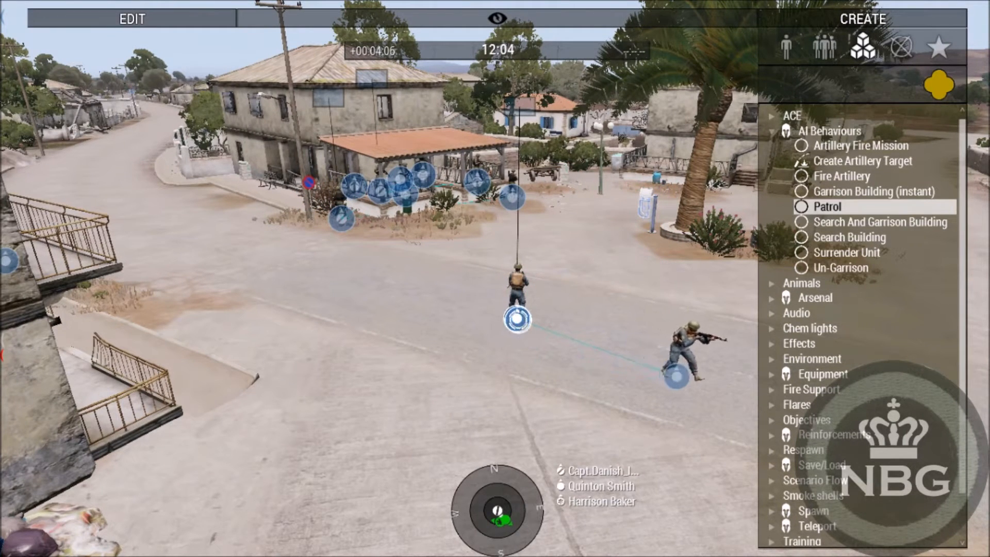
pyautogui.click(507, 328)
pyautogui.click(515, 128)
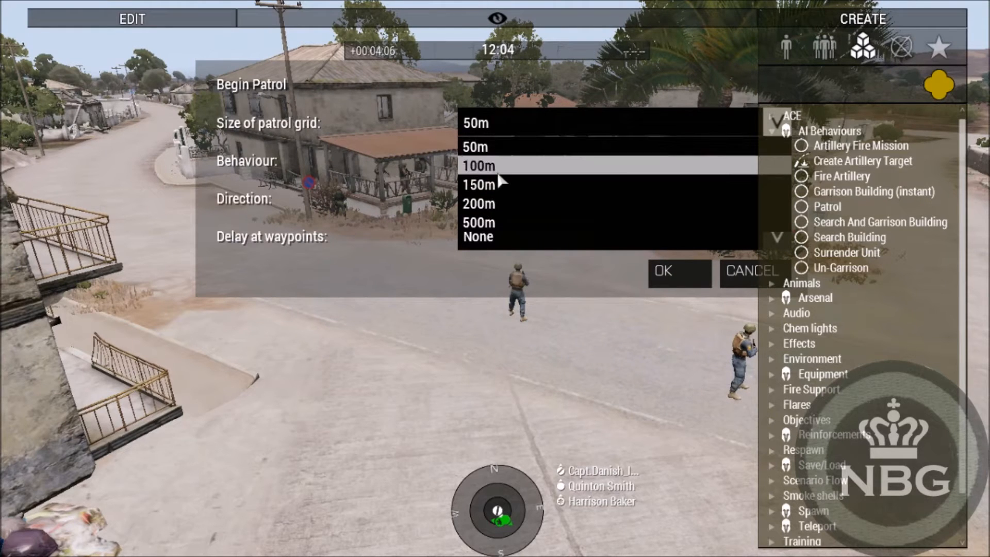
pyautogui.click(498, 173)
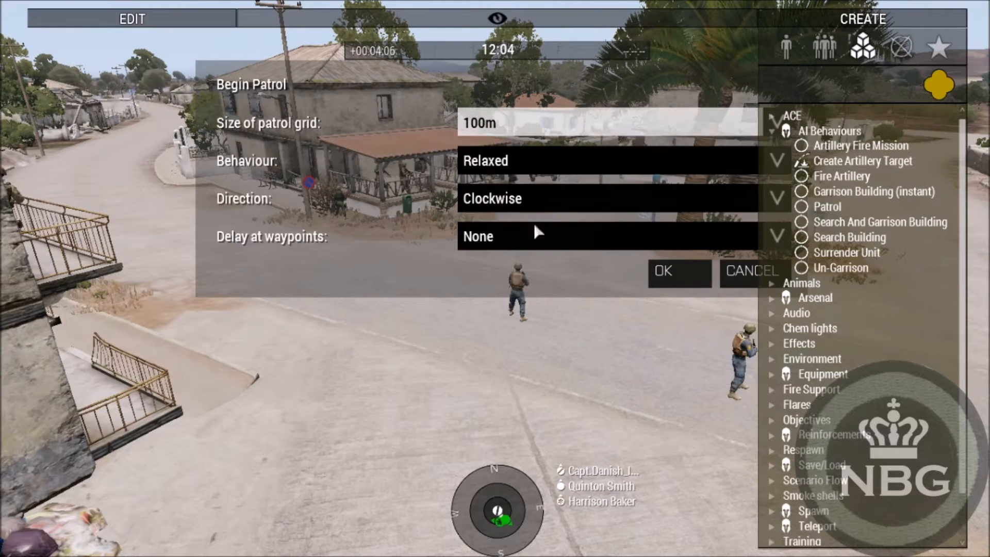
pyautogui.click(525, 164)
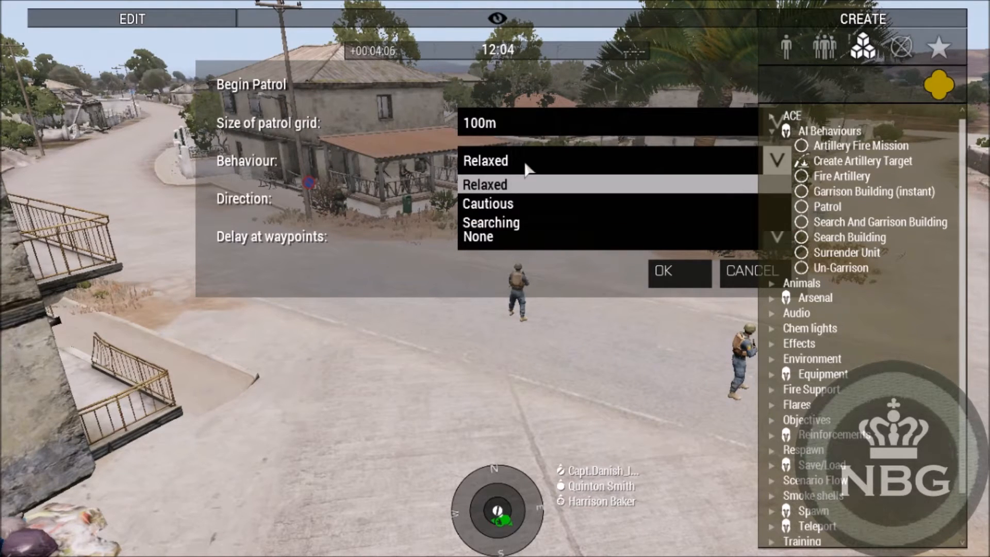
pyautogui.click(507, 224)
pyautogui.click(515, 199)
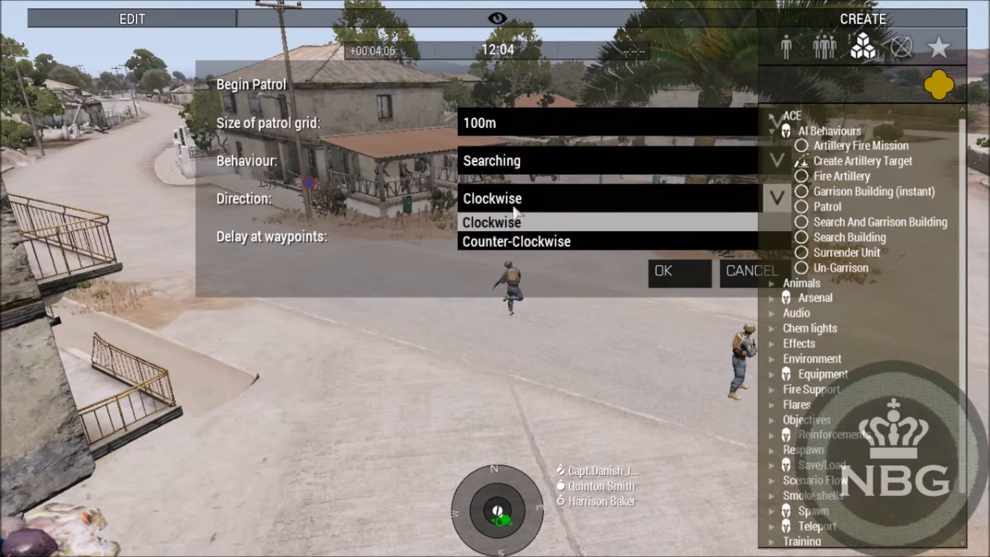
pyautogui.click(508, 244)
pyautogui.click(509, 243)
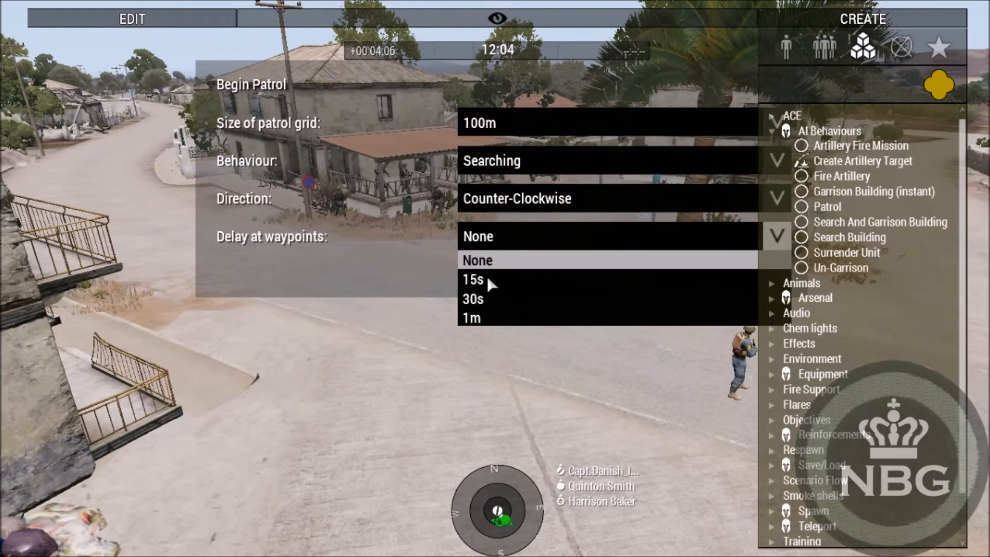
pyautogui.click(496, 281)
pyautogui.click(665, 273)
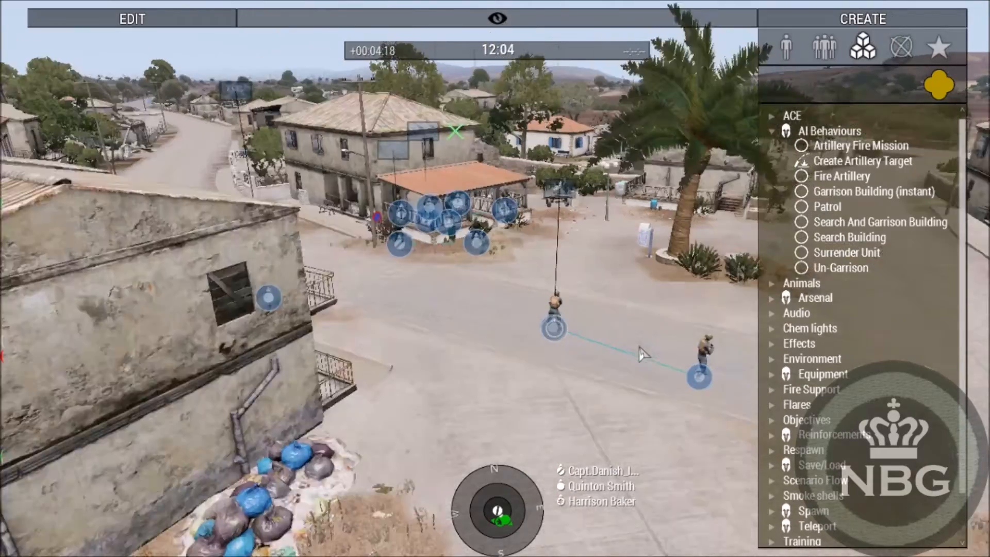
# Reposition two of the Police Team's patrol waypoints onto the village roads
pyautogui.scroll(-3, 639, 346)
pyautogui.press('d')
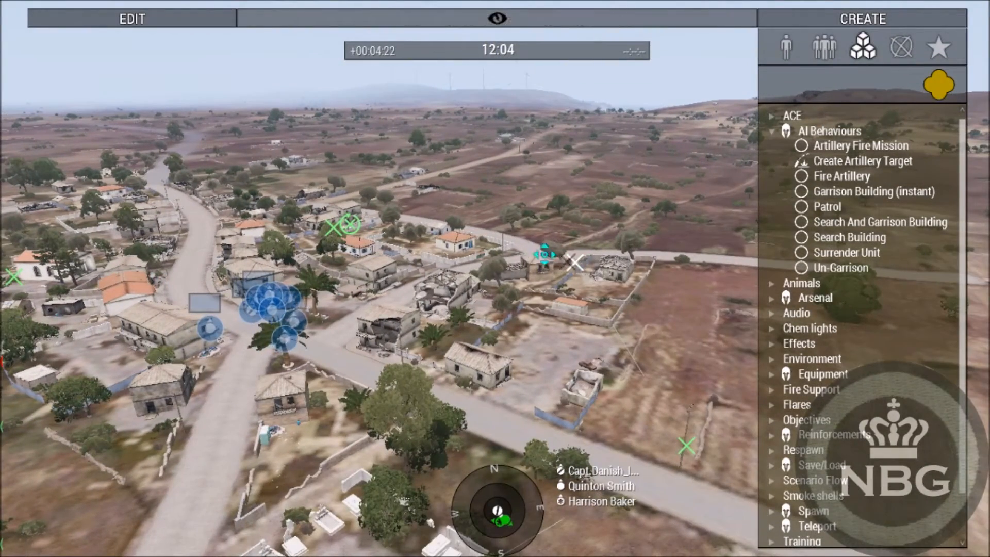
pyautogui.moveTo(514, 248); pyautogui.dragTo(525, 251)
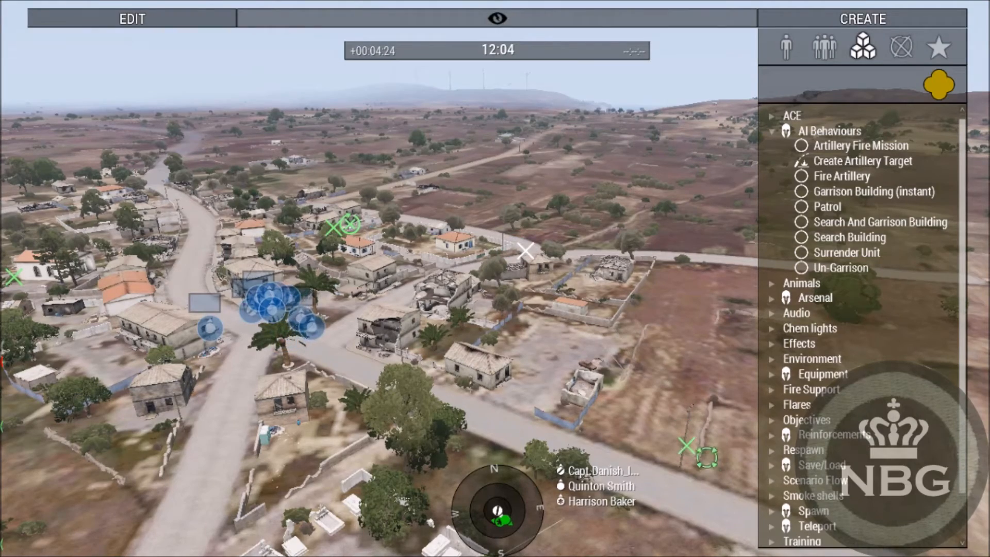
pyautogui.moveTo(328, 348); pyautogui.dragTo(329, 348)
pyautogui.press('w')
pyautogui.press('a')
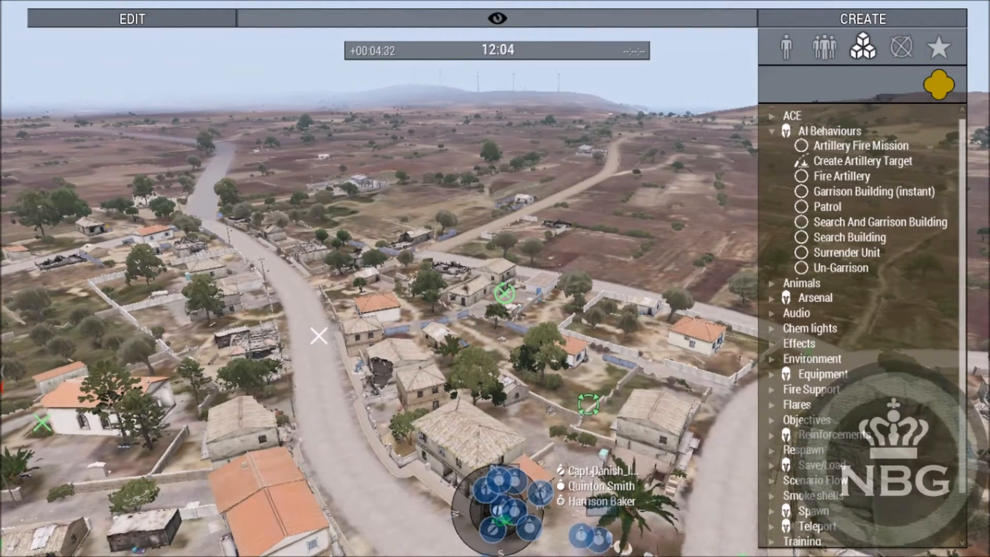
# Examine the patrol route and the Police Team's movement between the waypoints around the village
pyautogui.press('s')
pyautogui.press('d')
pyautogui.press('w')
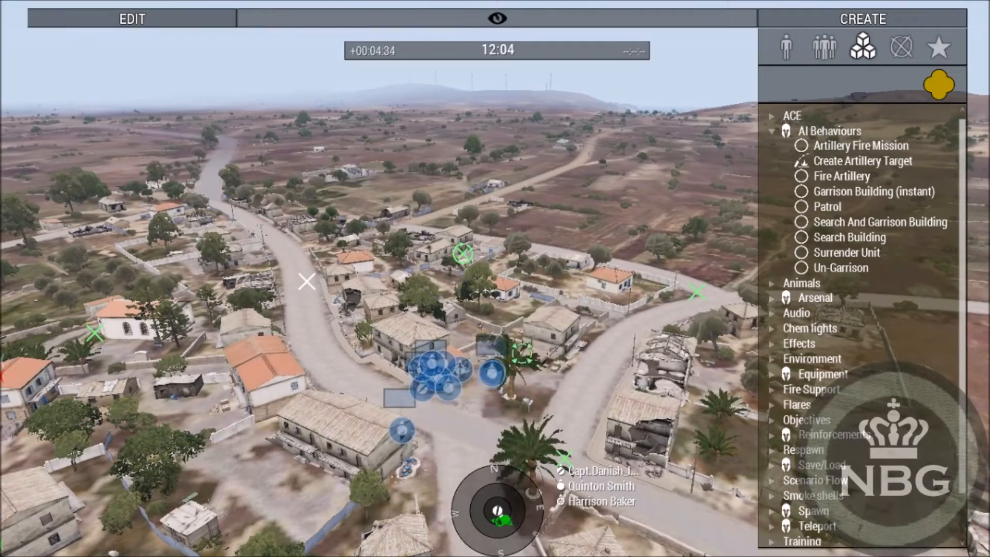
pyautogui.scroll(6, 494, 366)
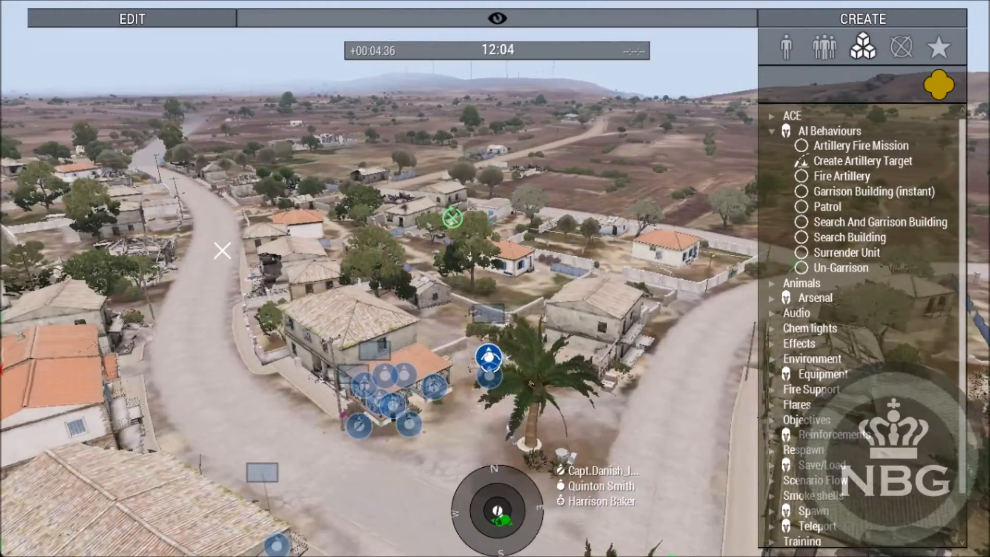
pyautogui.scroll(-4, 490, 351)
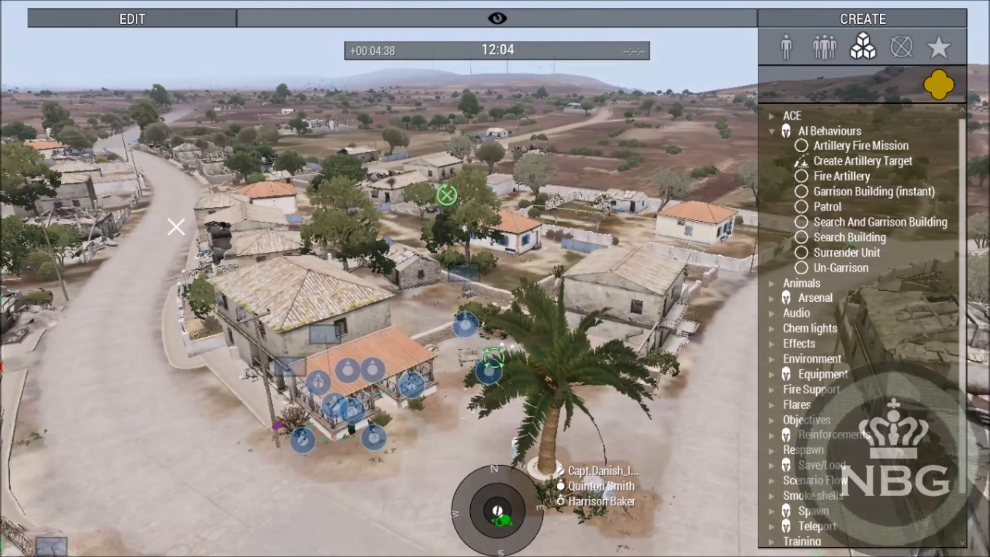
pyautogui.press('w')
pyautogui.press('s')
pyautogui.press('s')
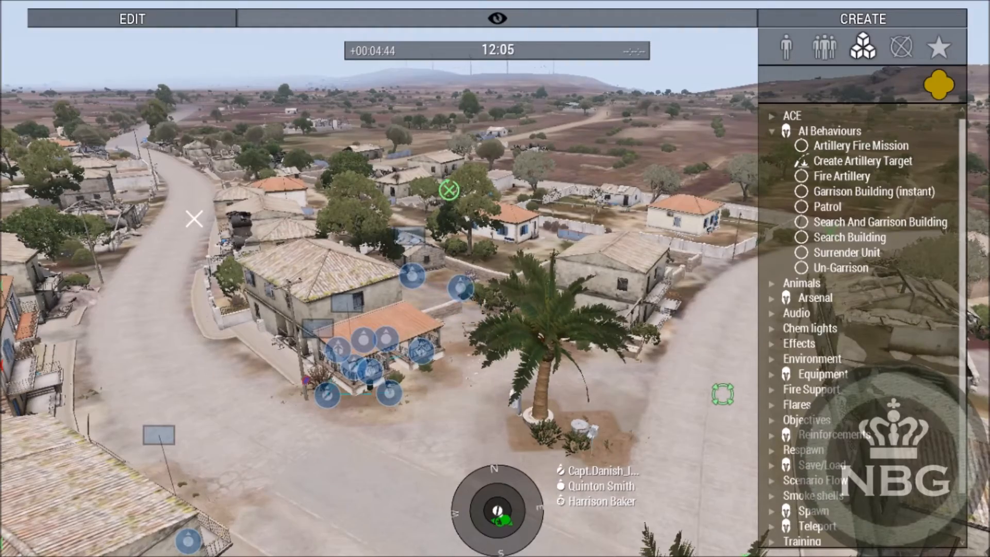
# Take over a soldier in front of the porch with the Zeus Remote Control module
pyautogui.moveTo(690, 419); pyautogui.dragTo(670, 439, button='right')
pyautogui.scroll(-3, 897, 491)
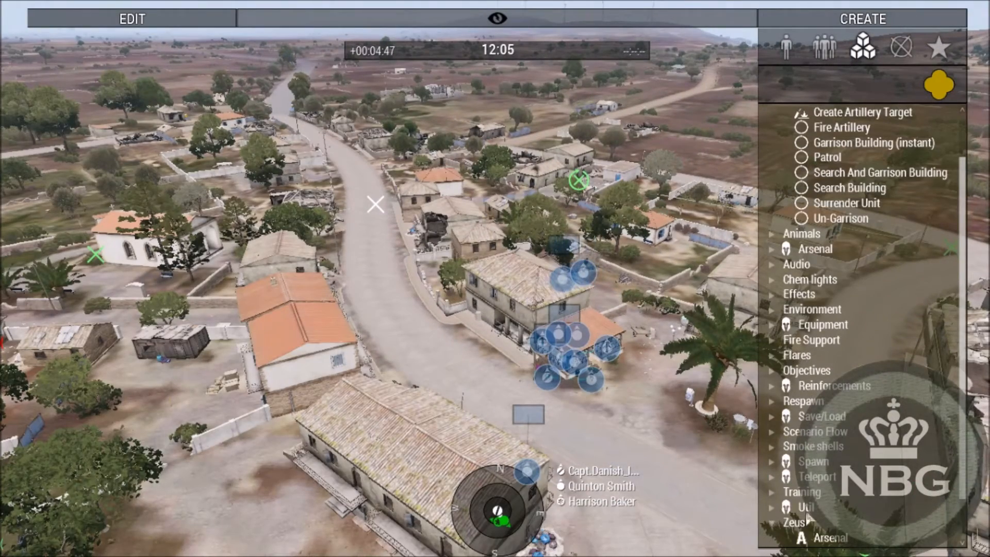
pyautogui.scroll(-2, 848, 473)
pyautogui.click(839, 509)
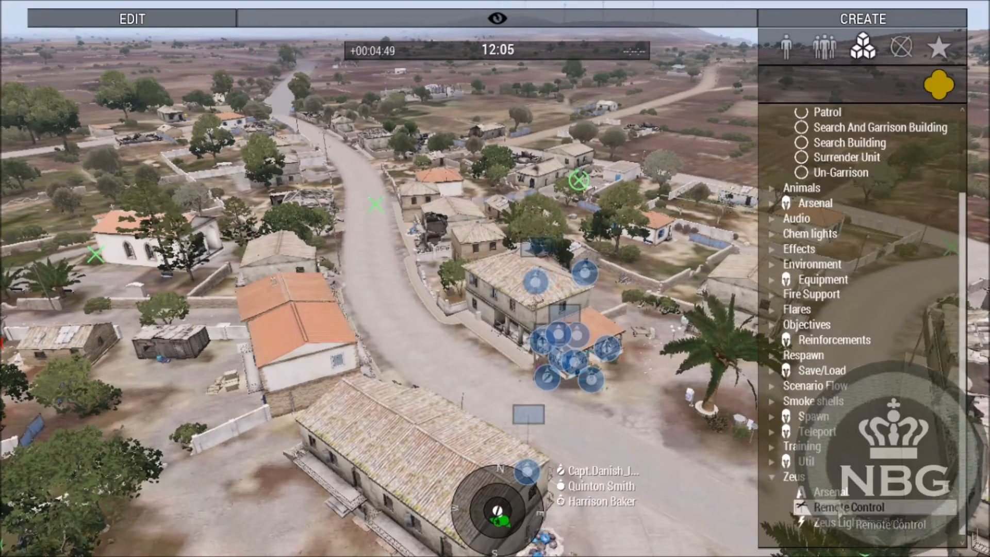
pyautogui.click(591, 382)
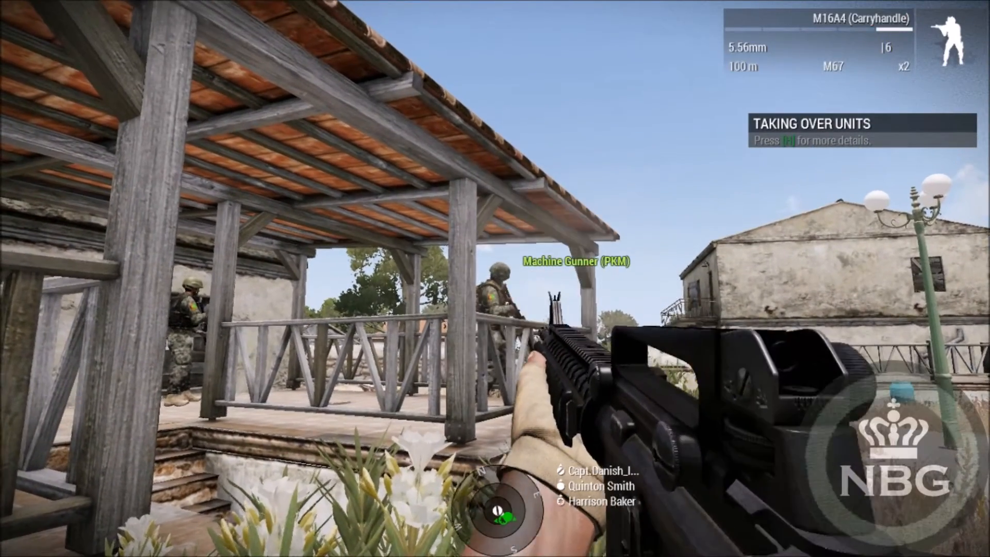
# Look through the controlled soldier's rifle sights, lower the weapon and return to the Zeus overview
pyautogui.rightClick(495, 278)
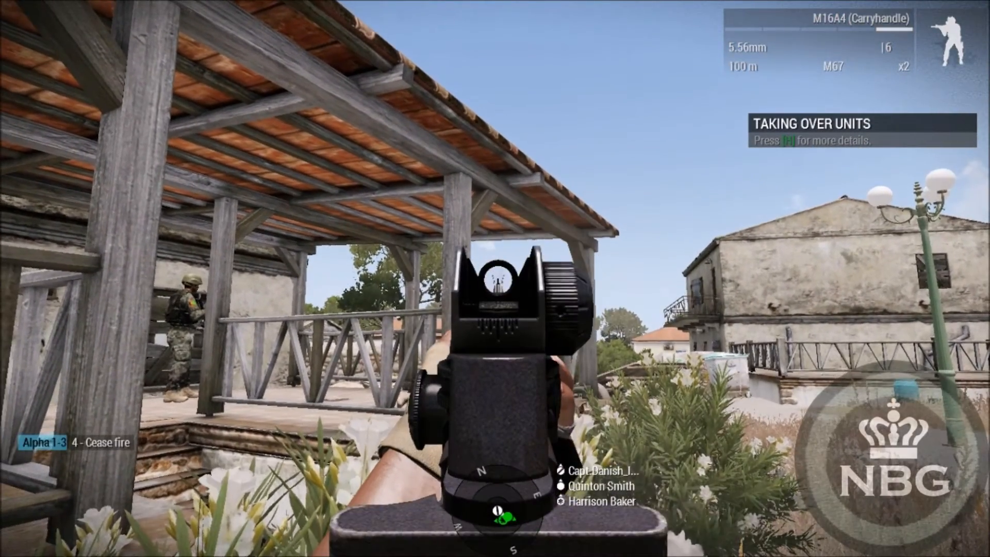
pyautogui.rightClick(495, 279)
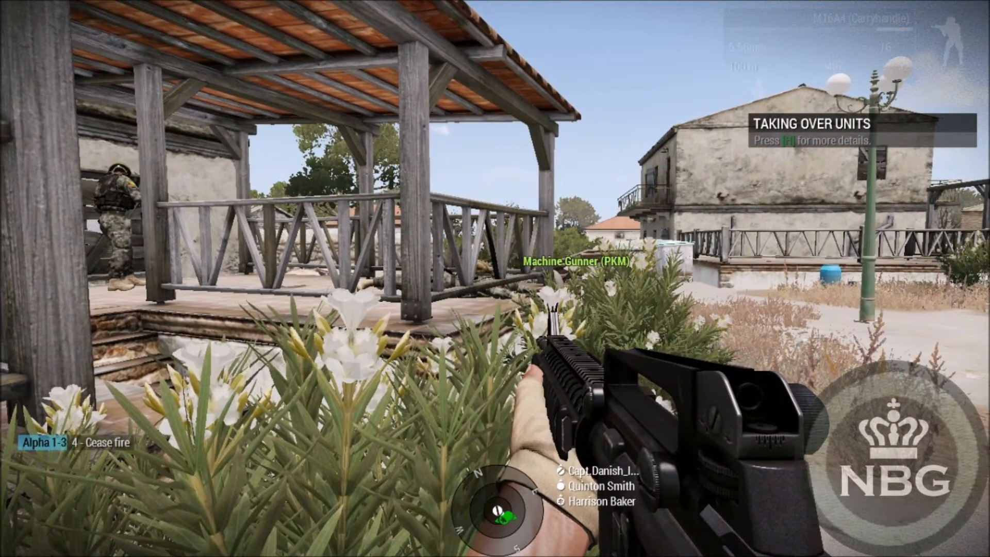
pyautogui.press('y')
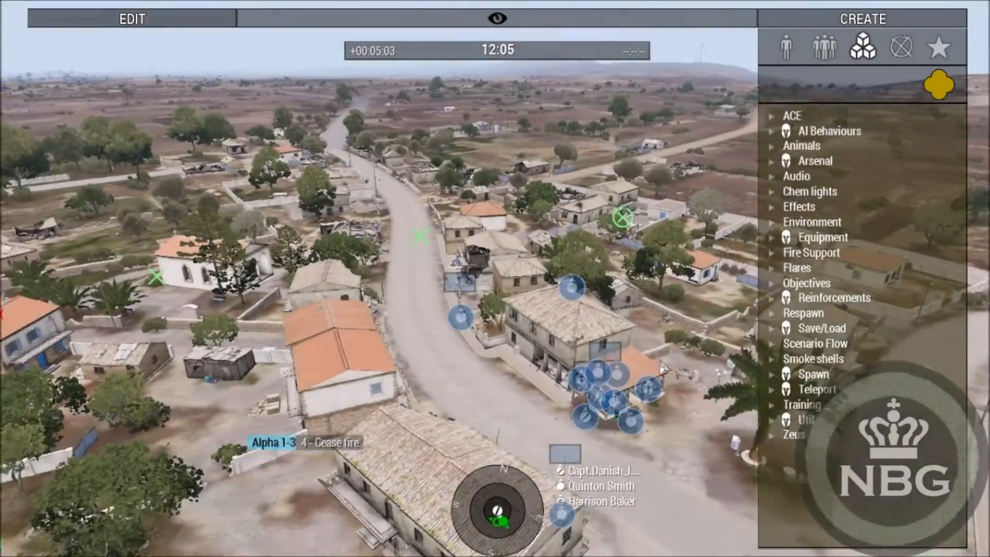
# Select all placed units around the intersection together and delete them
pyautogui.moveTo(495, 279); pyautogui.dragTo(108, 98, button='right')
pyautogui.press('s')
pyautogui.moveTo(80, 105); pyautogui.dragTo(584, 446)
pyautogui.press('Delete')
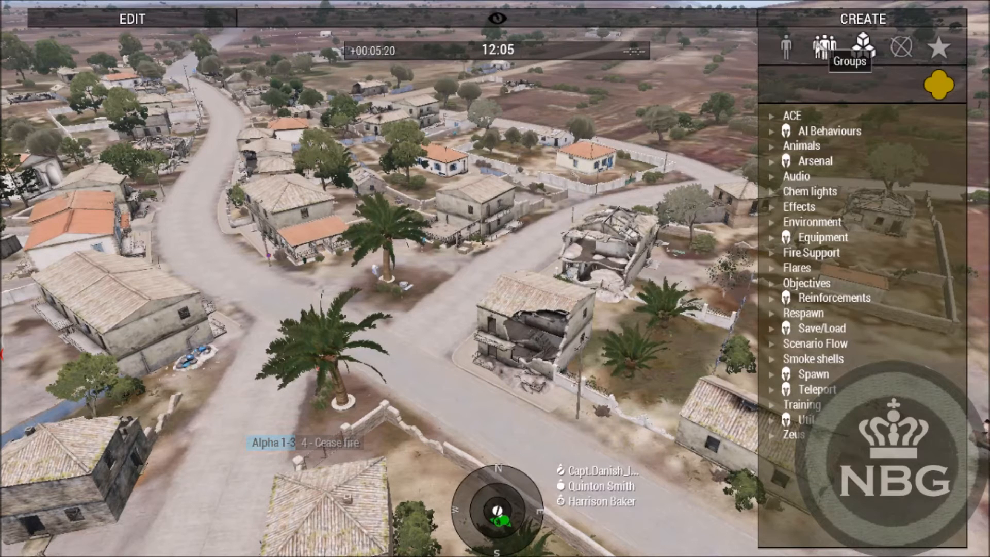
# Place an OPFOR ChDKZ Insurgents Rifle squad on the road beside the orange-roofed houses northwest of the intersection
pyautogui.click(824, 47)
pyautogui.click(821, 87)
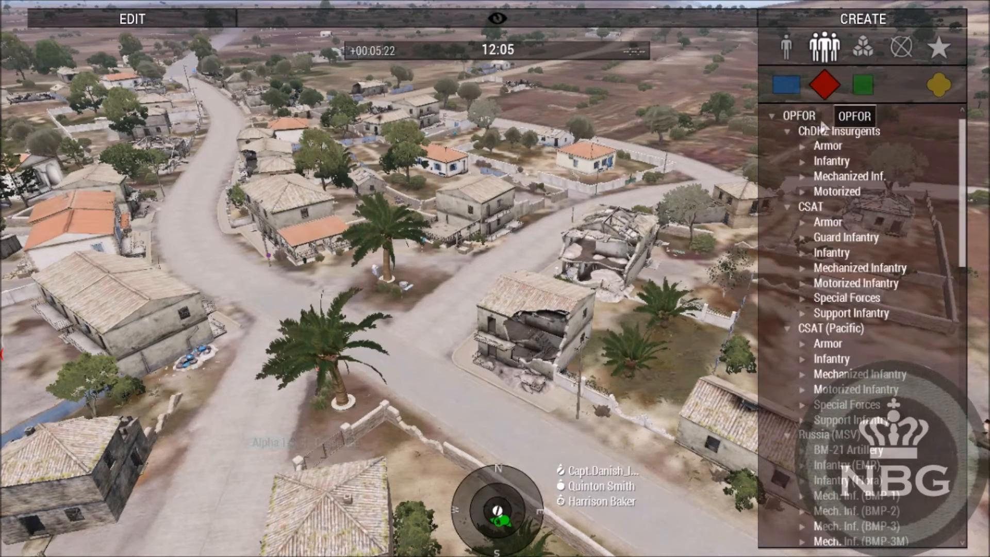
pyautogui.click(802, 360)
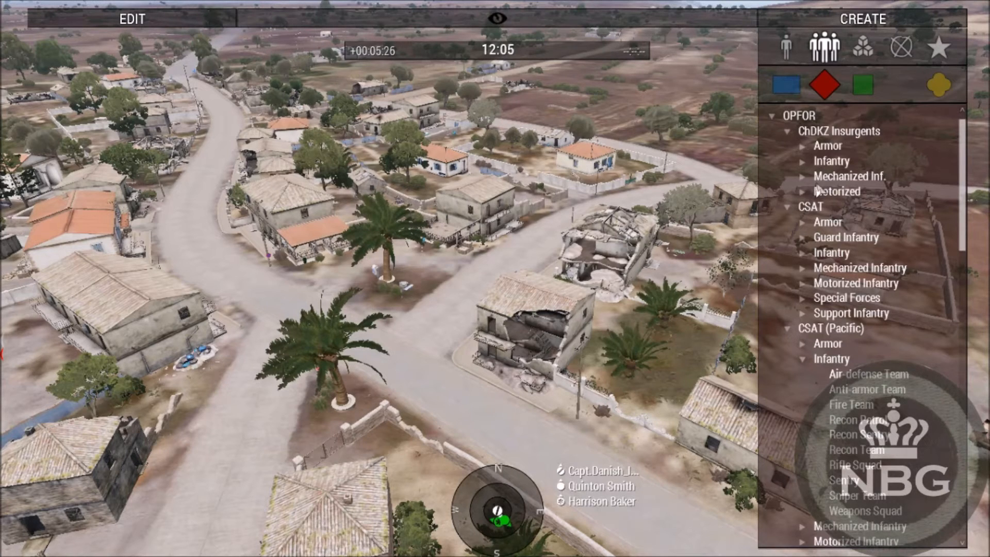
pyautogui.click(801, 163)
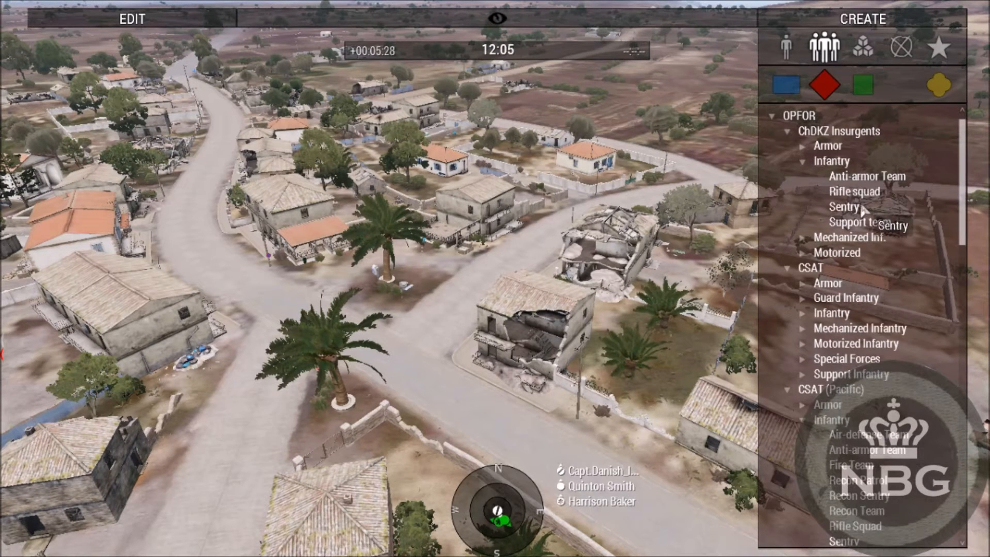
pyautogui.click(838, 195)
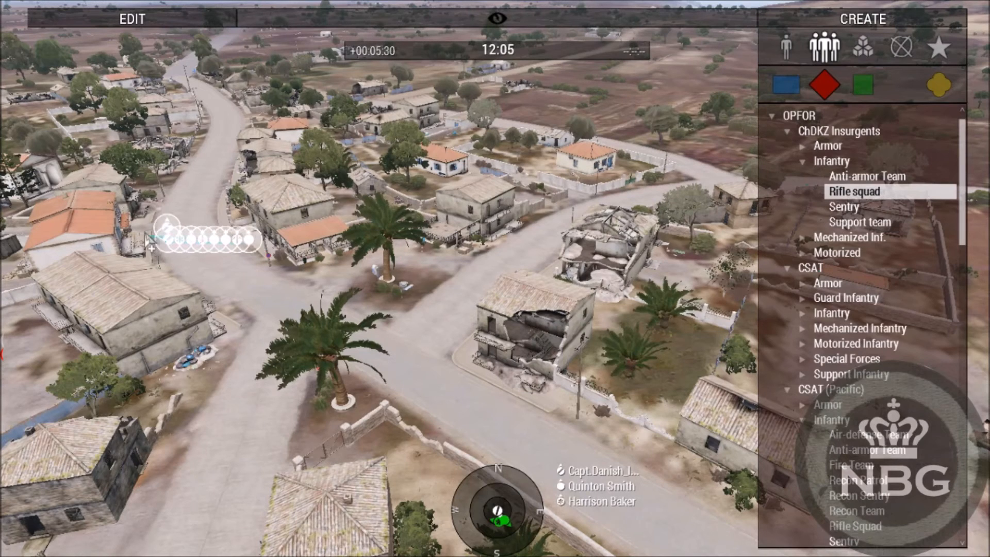
pyautogui.click(263, 285)
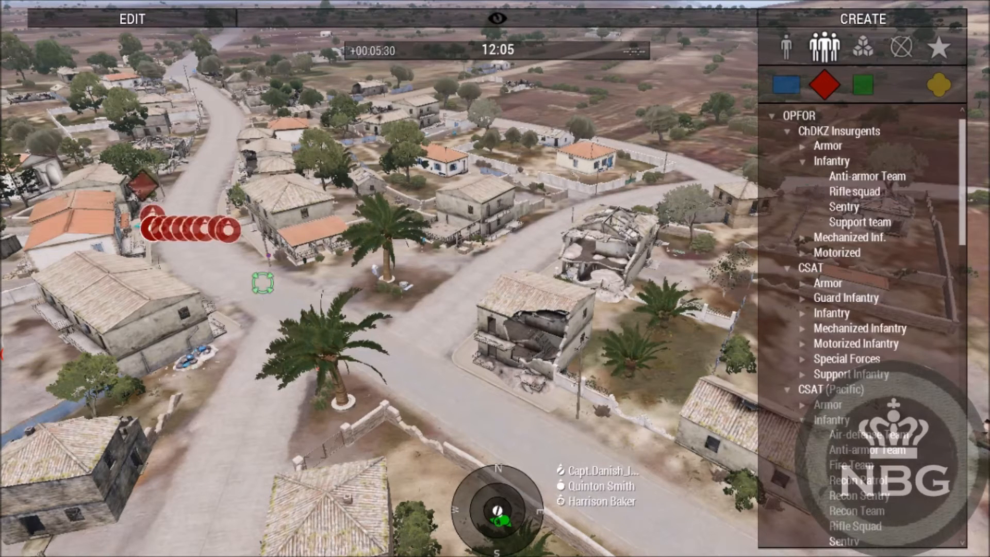
# Place a ChDKZ Sentry group on the northeast road by the ruined building and a Support team across the road south of the intersection
pyautogui.click(845, 207)
pyautogui.click(530, 253)
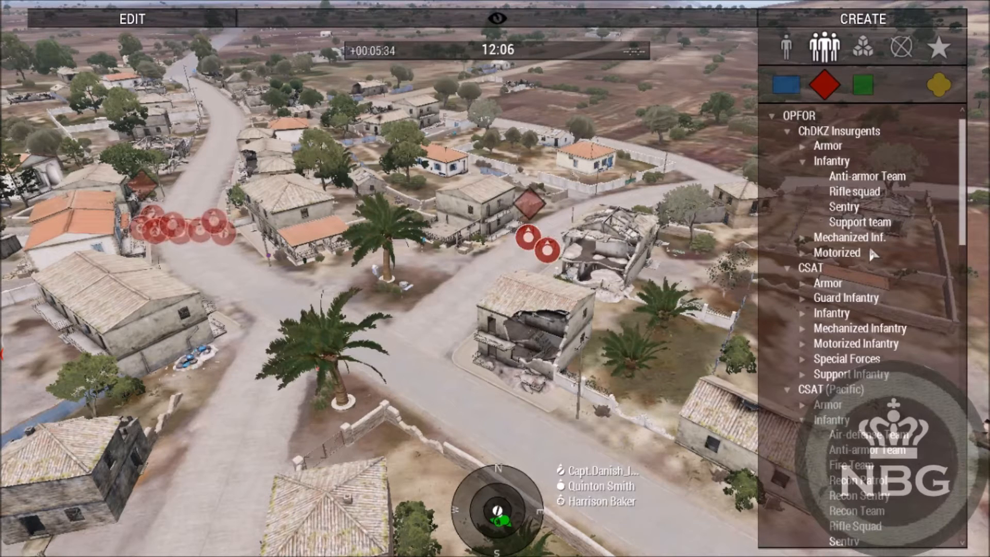
pyautogui.click(859, 221)
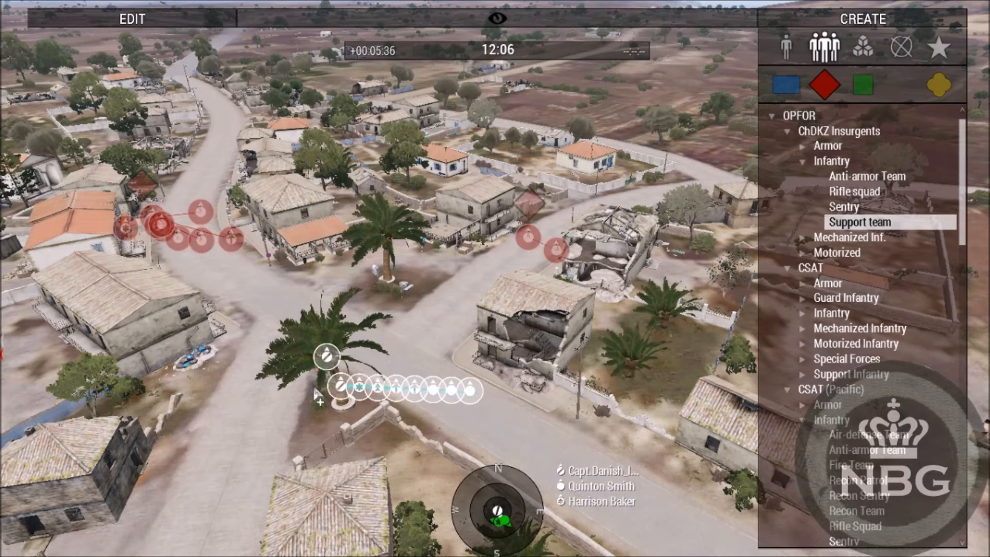
pyautogui.click(419, 410)
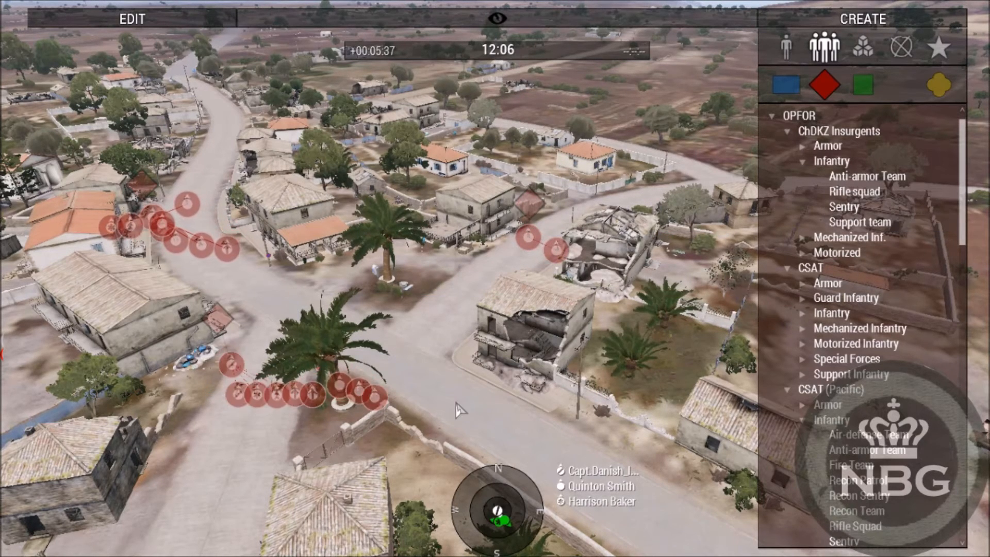
# Add a Control Sector objective at the village intersection with a 200m area size and the name Take Alpha
pyautogui.scroll(-5, 434, 423)
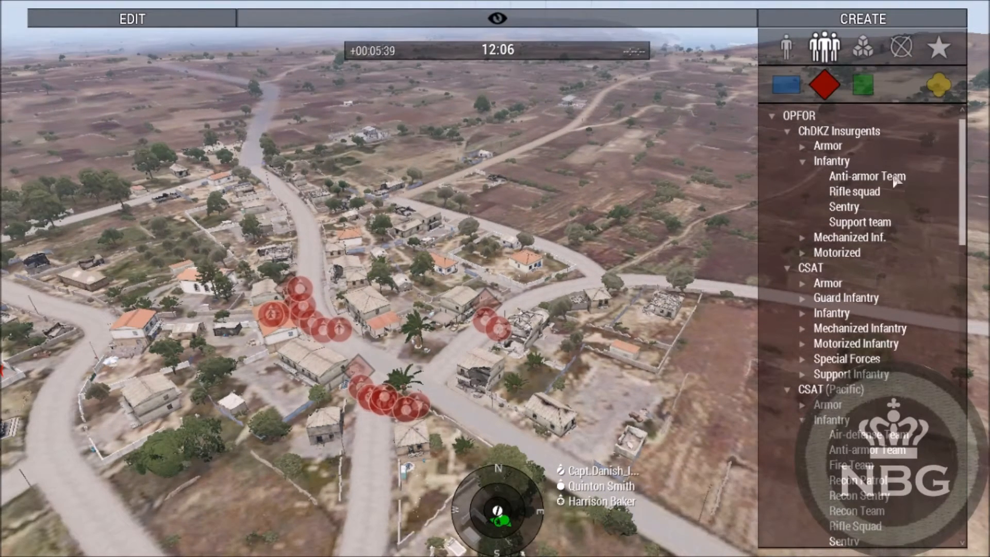
pyautogui.click(862, 47)
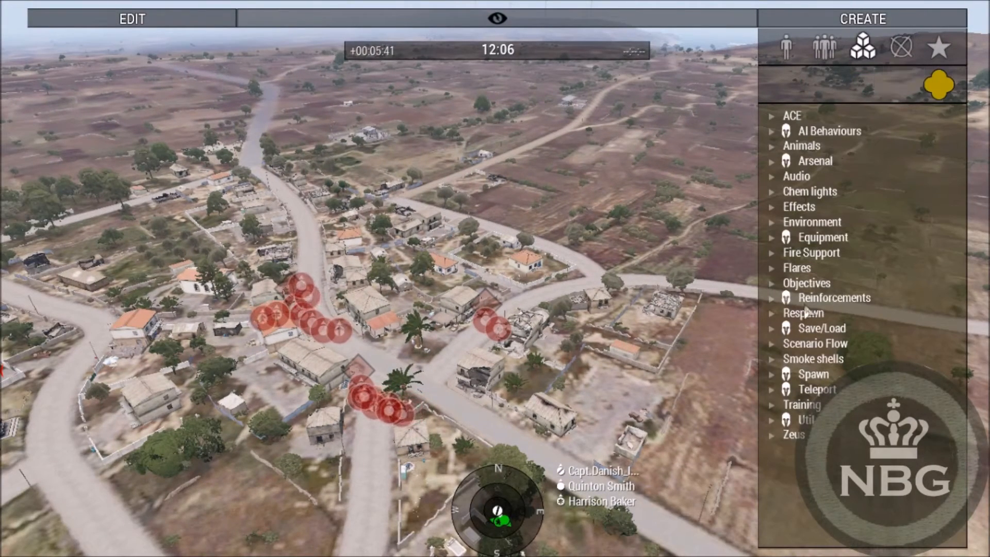
pyautogui.click(776, 283)
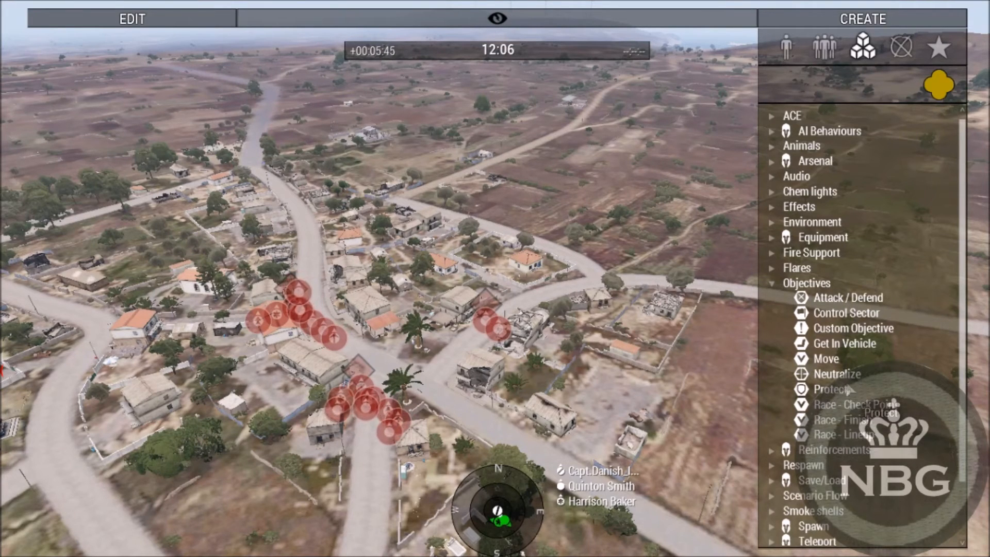
pyautogui.click(847, 312)
pyautogui.click(406, 363)
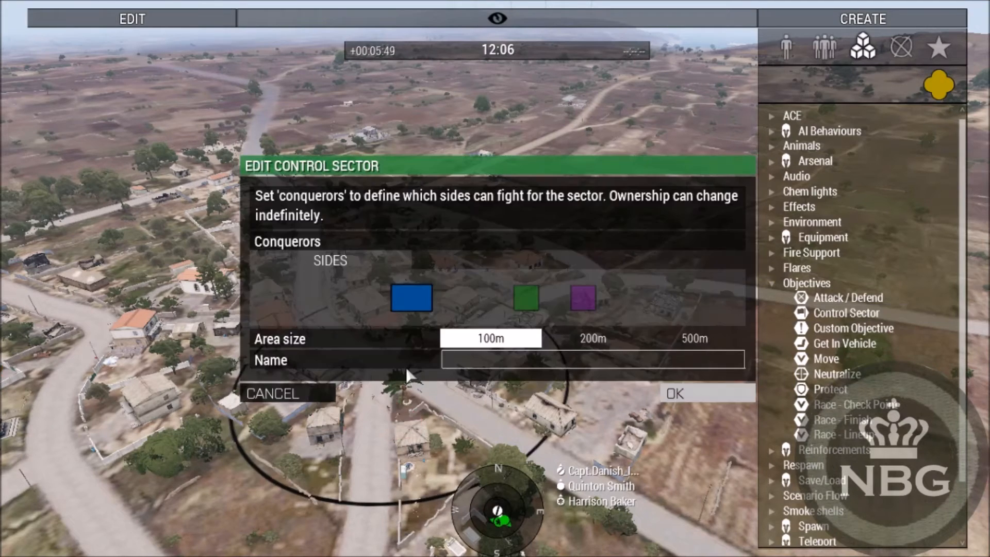
pyautogui.click(588, 338)
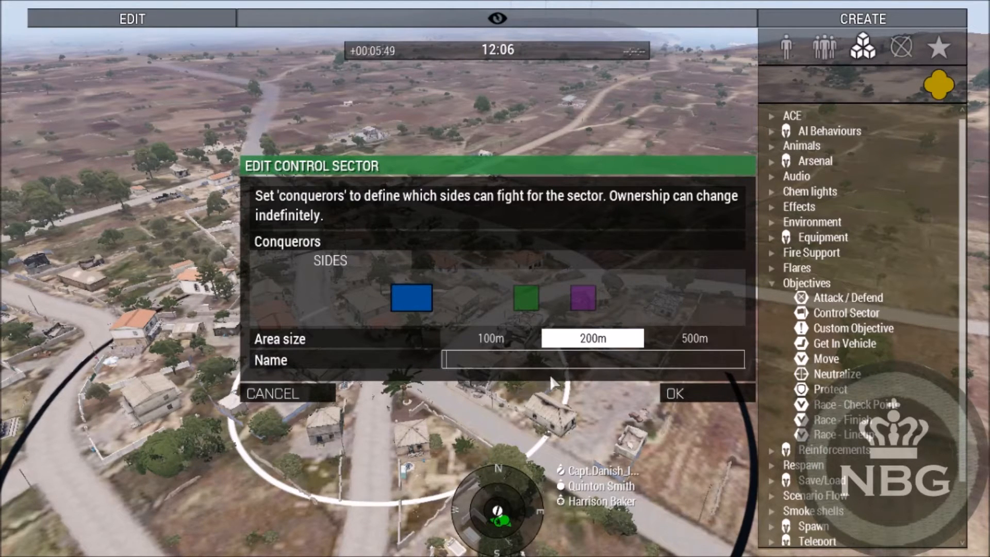
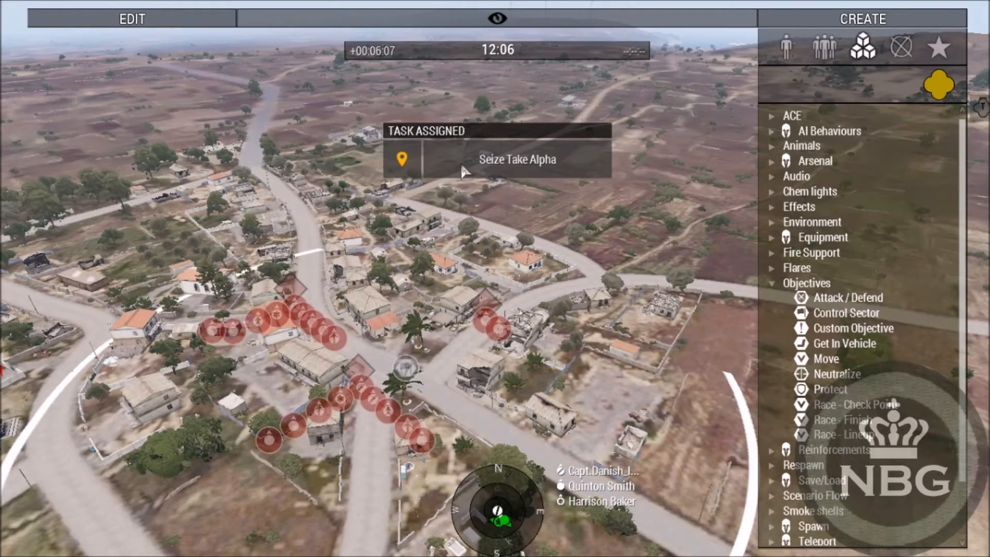
# Leave Zeus, inspect the Capture Take Alpha task and its sector on the player's map, and return to the Zeus view
pyautogui.press('y')
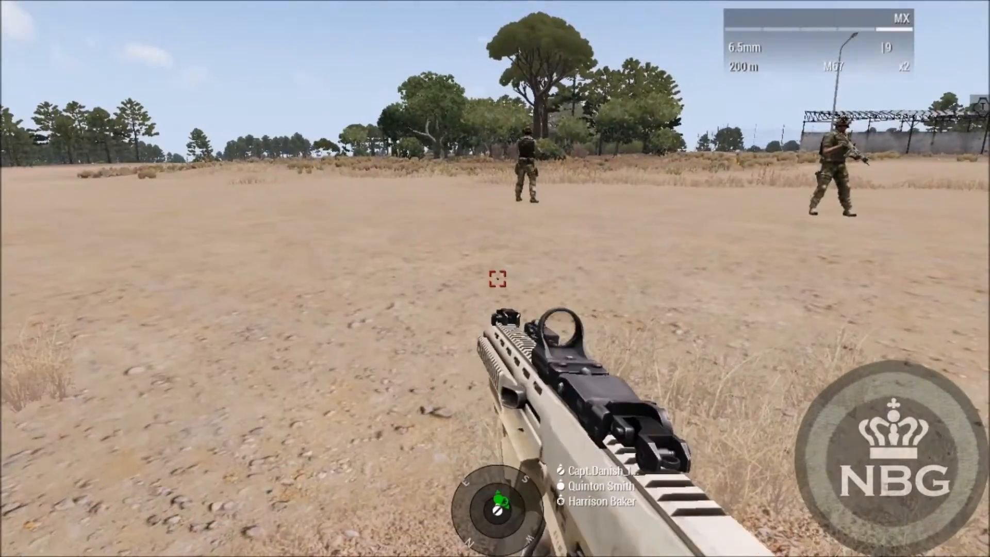
pyautogui.press('m')
pyautogui.press('k')
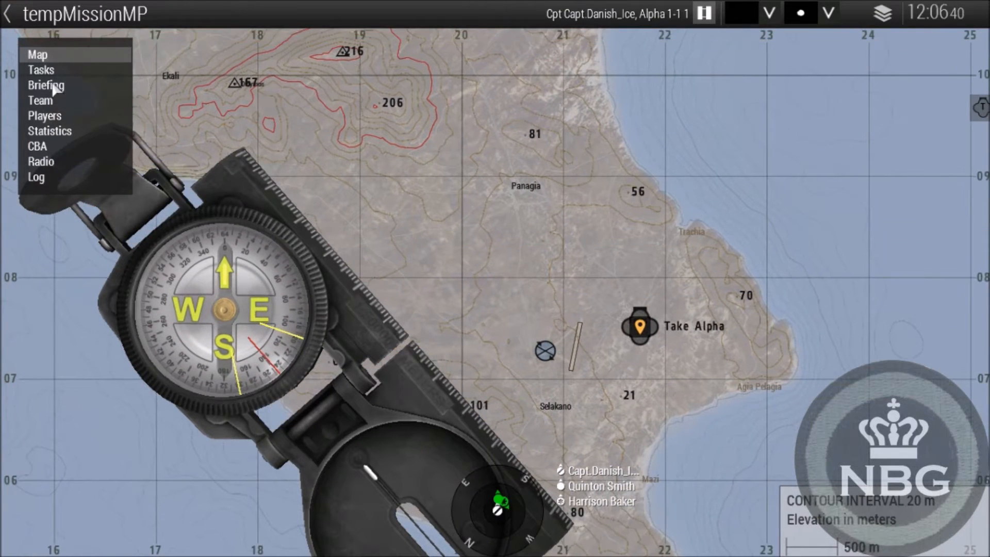
pyautogui.click(41, 70)
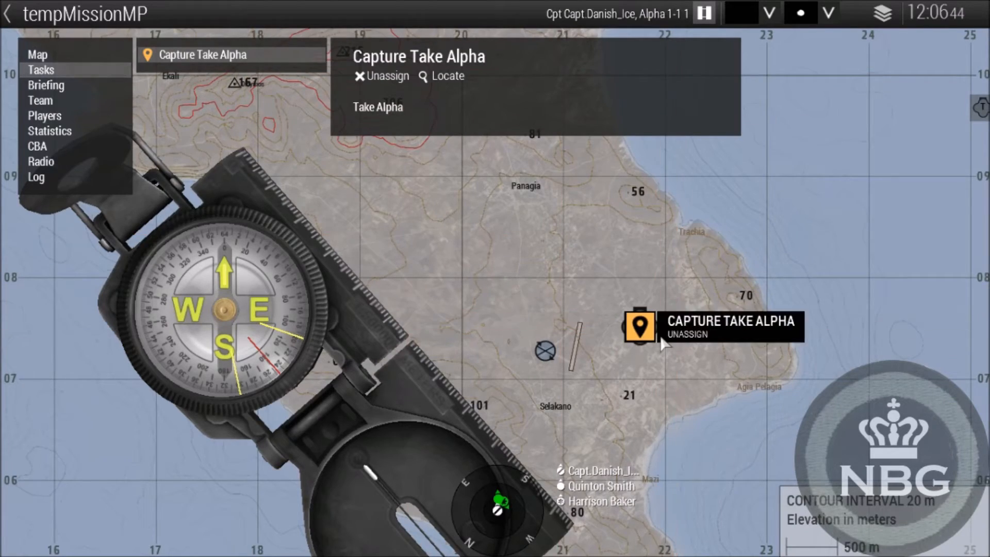
pyautogui.scroll(4, 644, 335)
pyautogui.scroll(3, 621, 335)
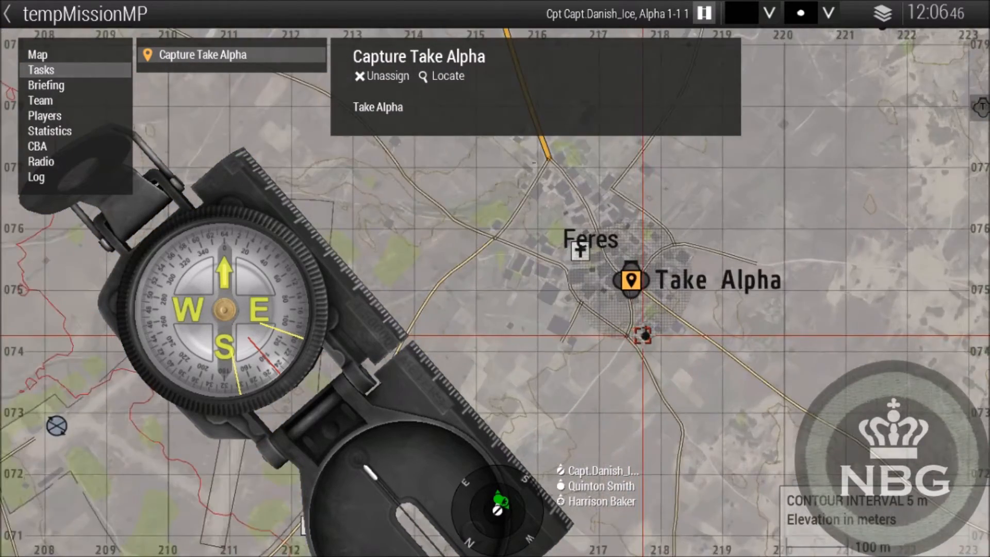
pyautogui.scroll(-4, 644, 336)
pyautogui.press('m')
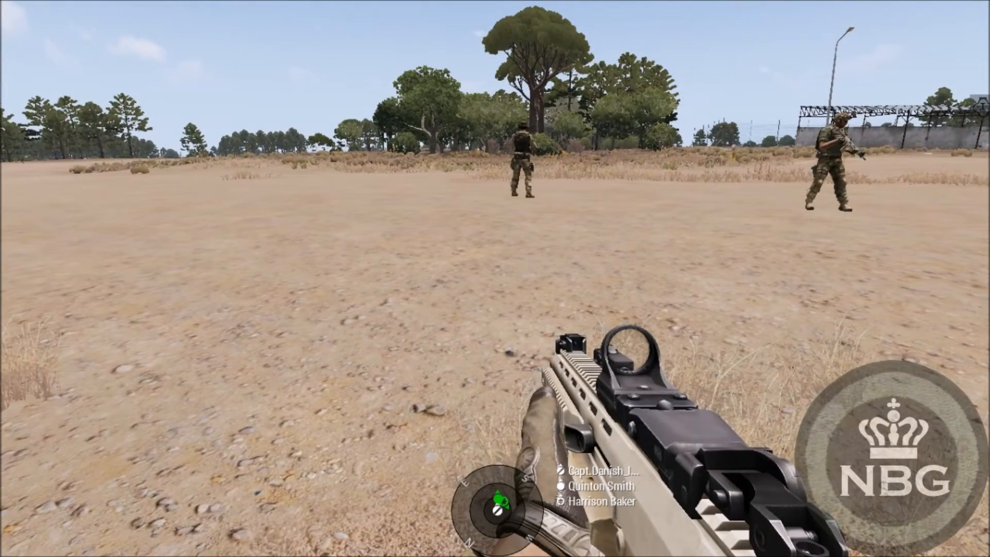
pyautogui.press('y')
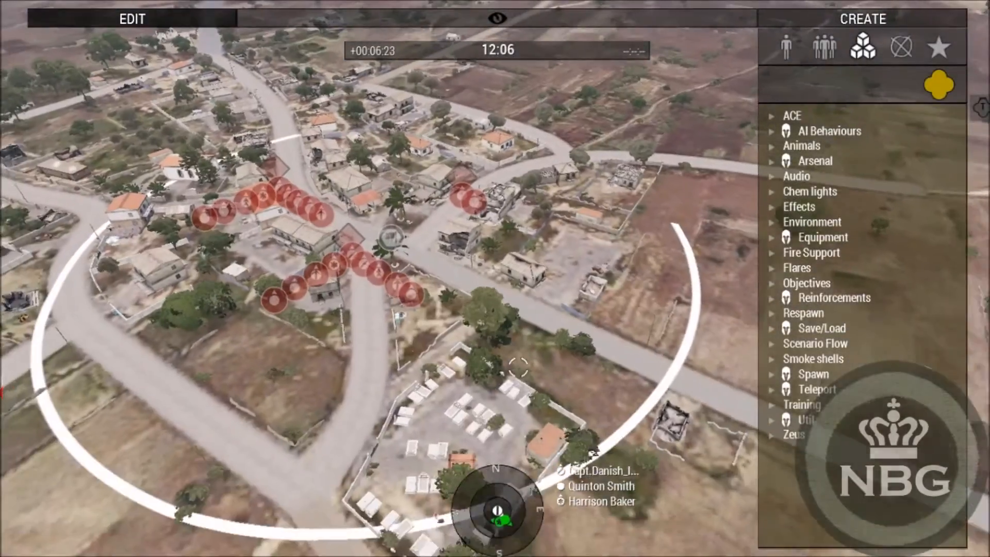
# Call 82 mm Mortar fire support onto the Sentry group, the Support team and the Rifle squad around the intersection
pyautogui.moveTo(518, 367); pyautogui.dragTo(479, 340, button='right')
pyautogui.press('w')
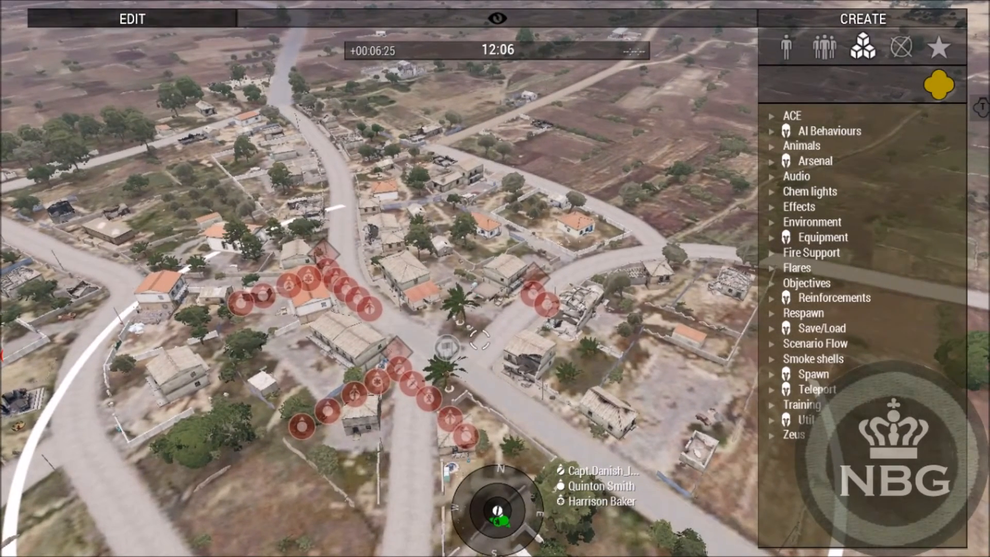
pyautogui.click(776, 253)
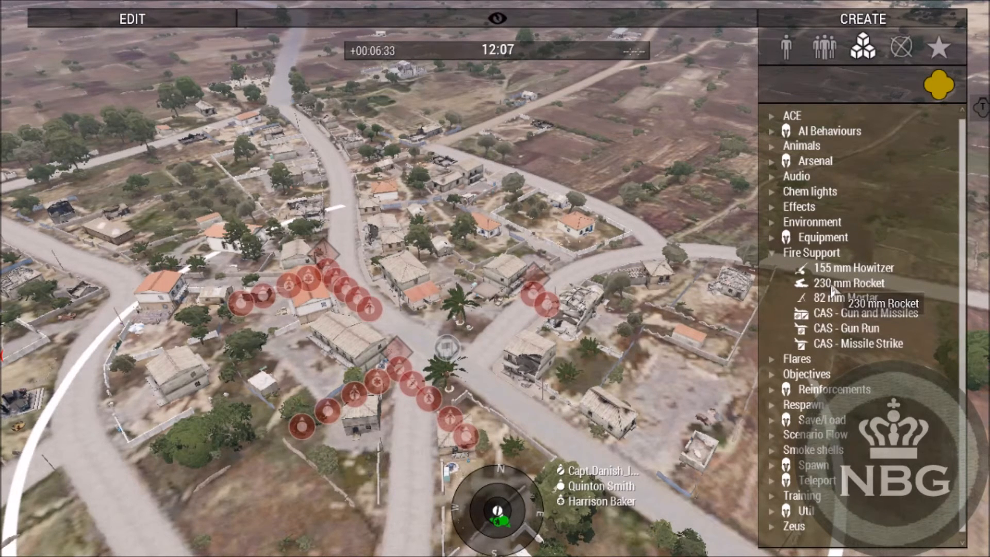
pyautogui.click(846, 297)
pyautogui.click(537, 288)
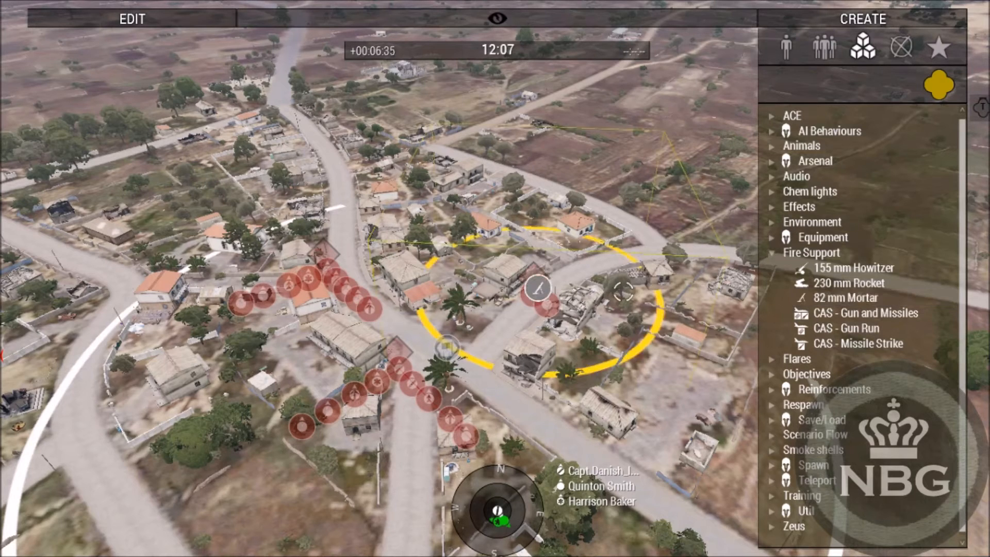
pyautogui.click(832, 300)
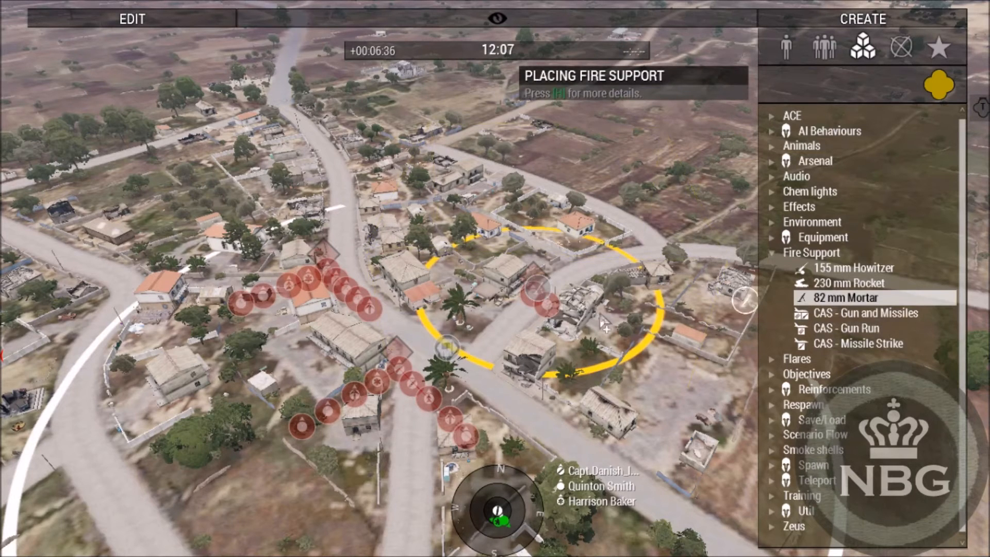
pyautogui.click(401, 385)
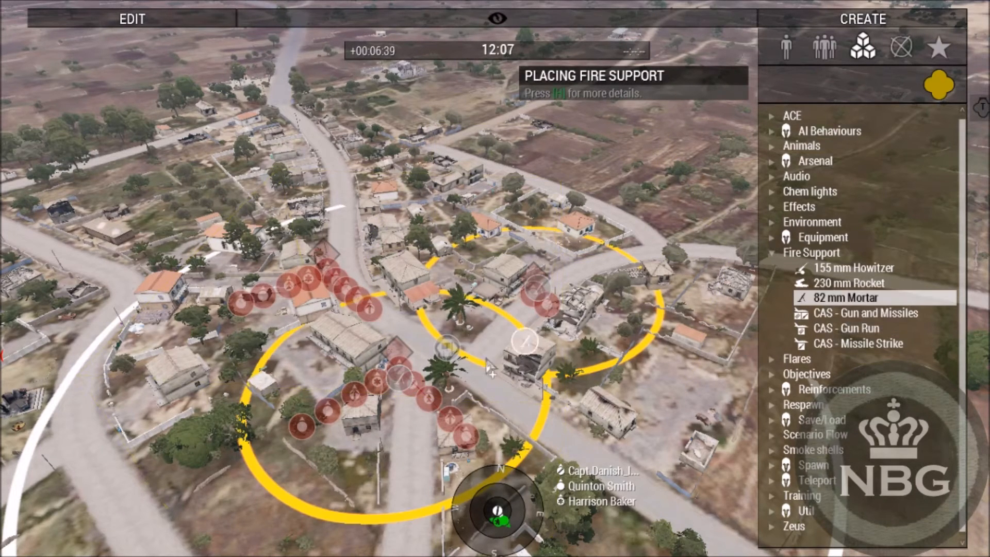
pyautogui.click(313, 292)
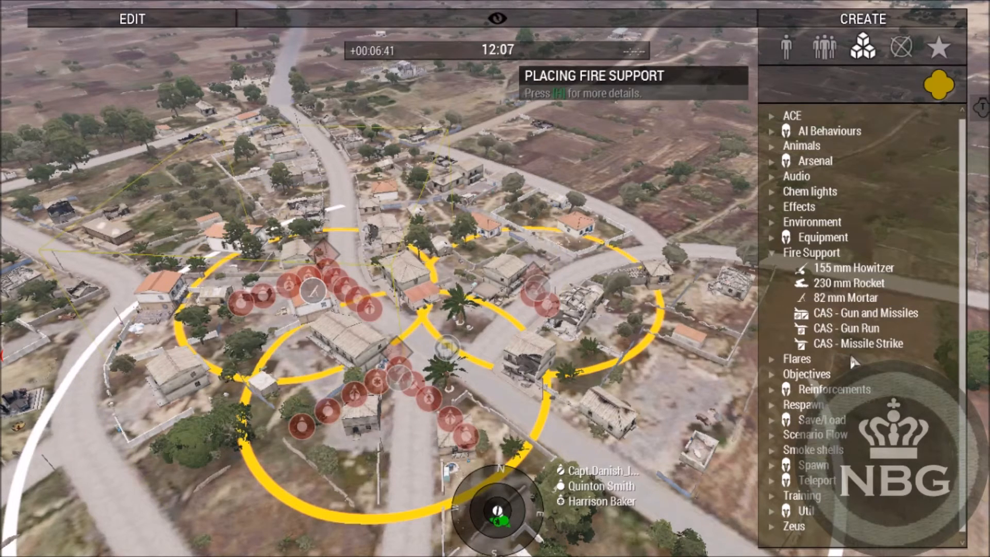
# Call further 82 mm Mortar strikes onto the Rifle squad's remaining soldiers by the orange-roofed house
pyautogui.click(846, 297)
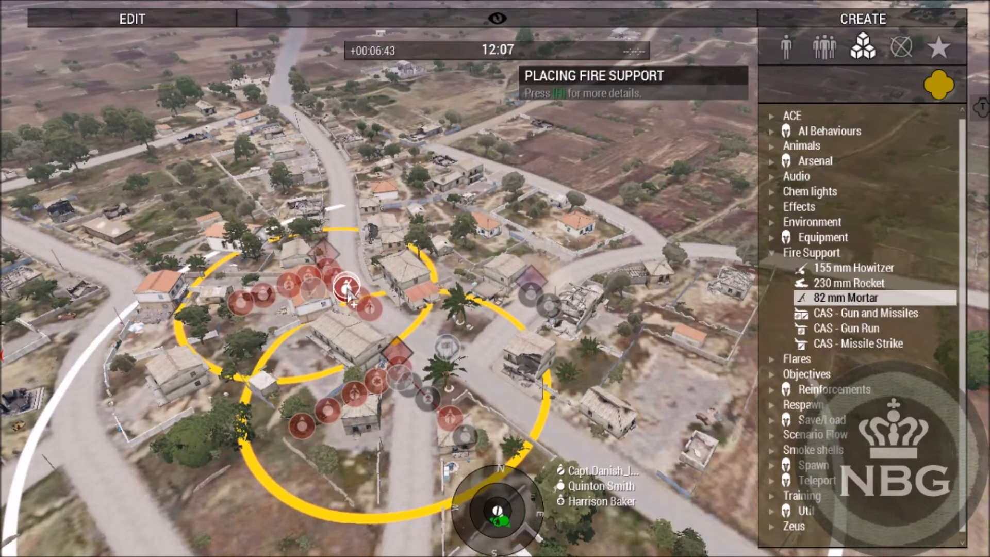
pyautogui.click(346, 286)
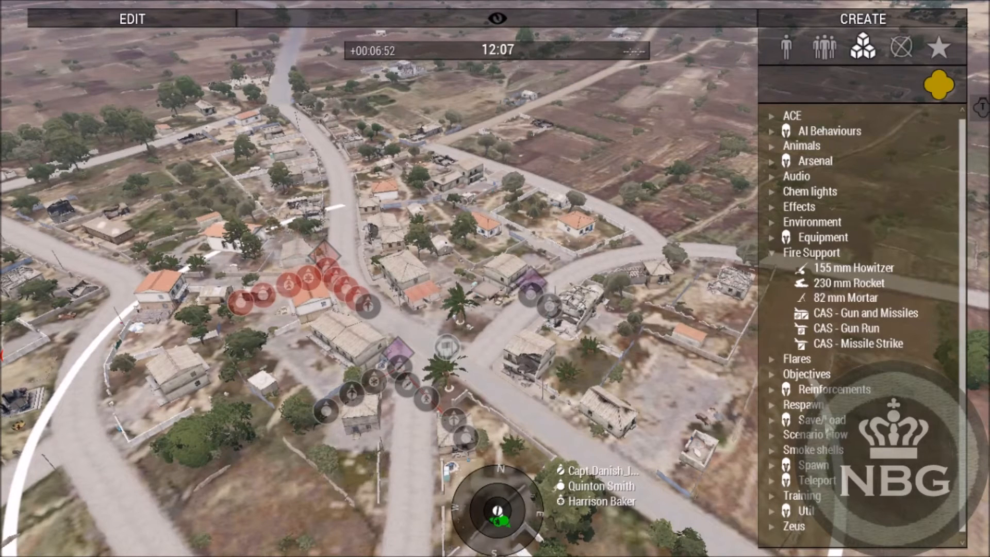
pyautogui.click(846, 297)
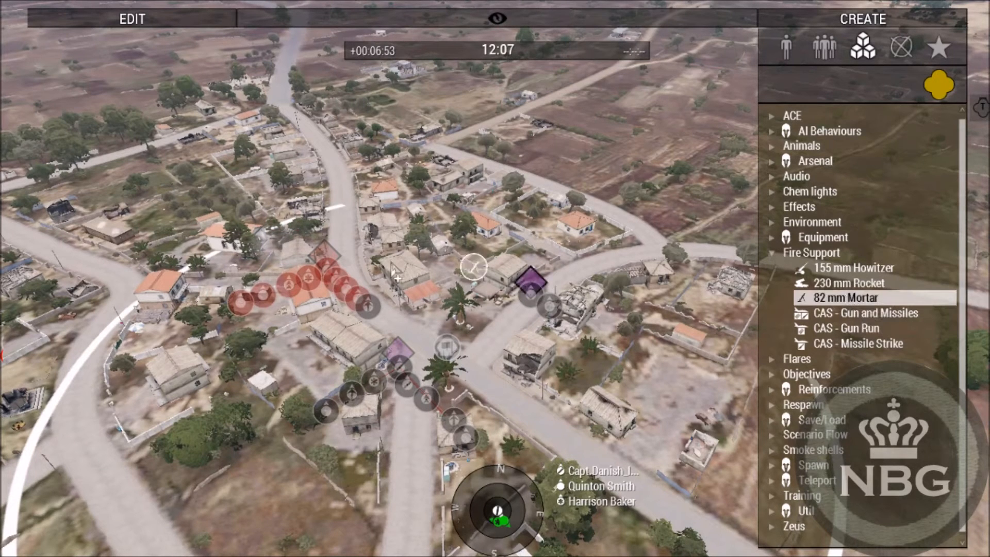
pyautogui.click(330, 269)
pyautogui.click(845, 297)
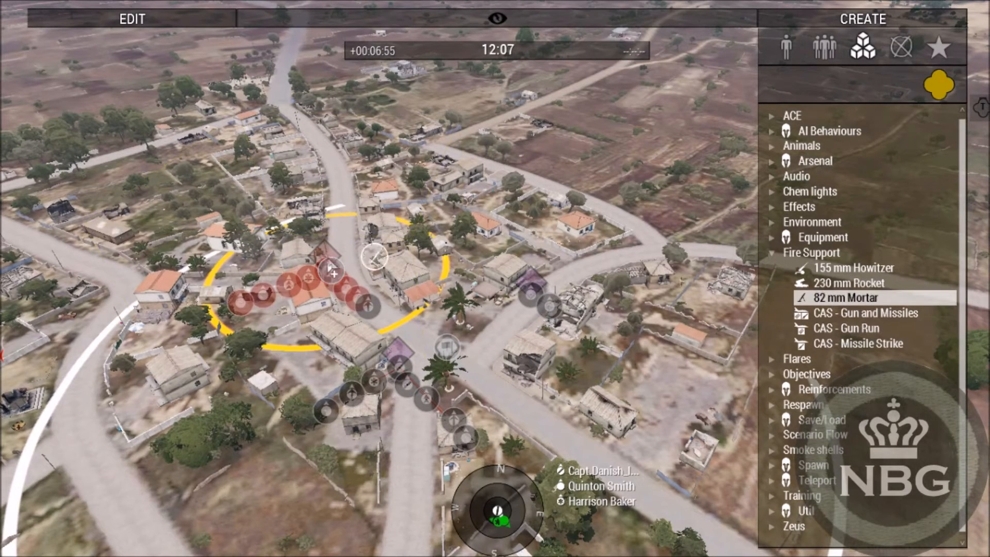
pyautogui.click(356, 292)
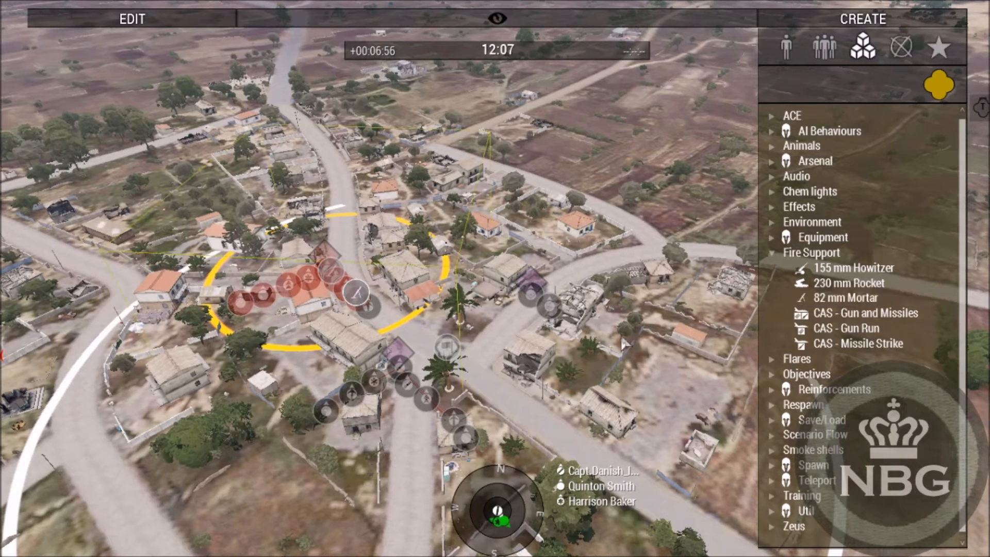
pyautogui.click(846, 298)
pyautogui.click(292, 290)
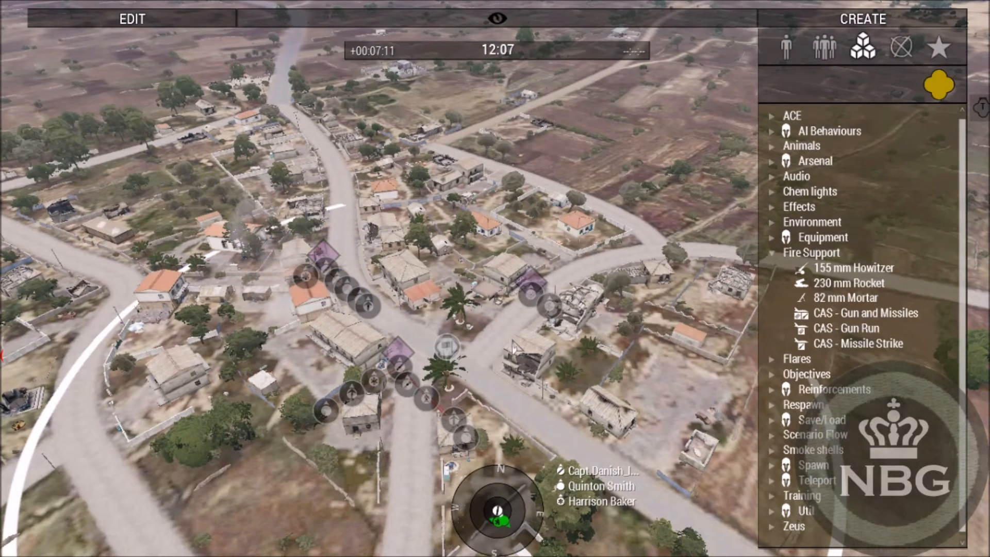
pyautogui.scroll(-5, 513, 350)
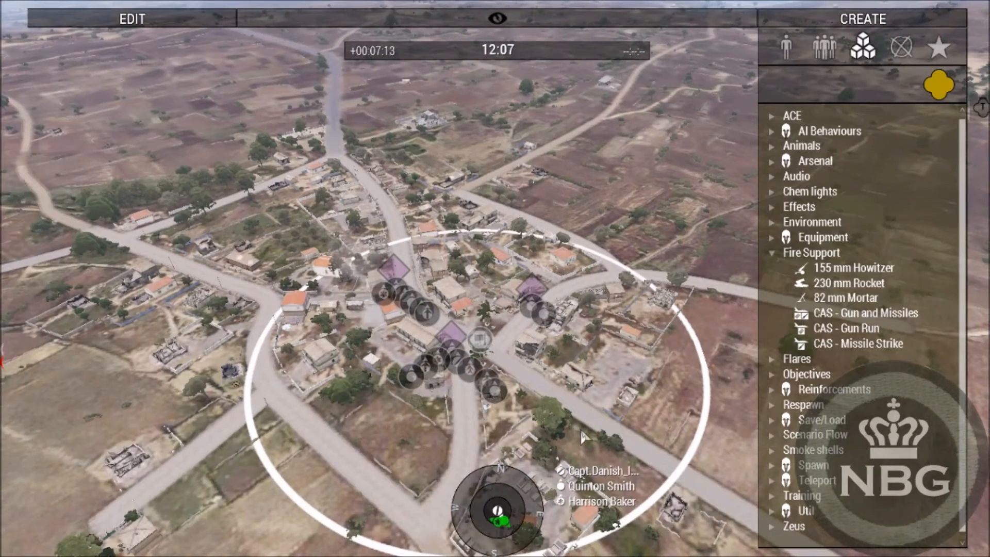
pyautogui.scroll(5, 582, 437)
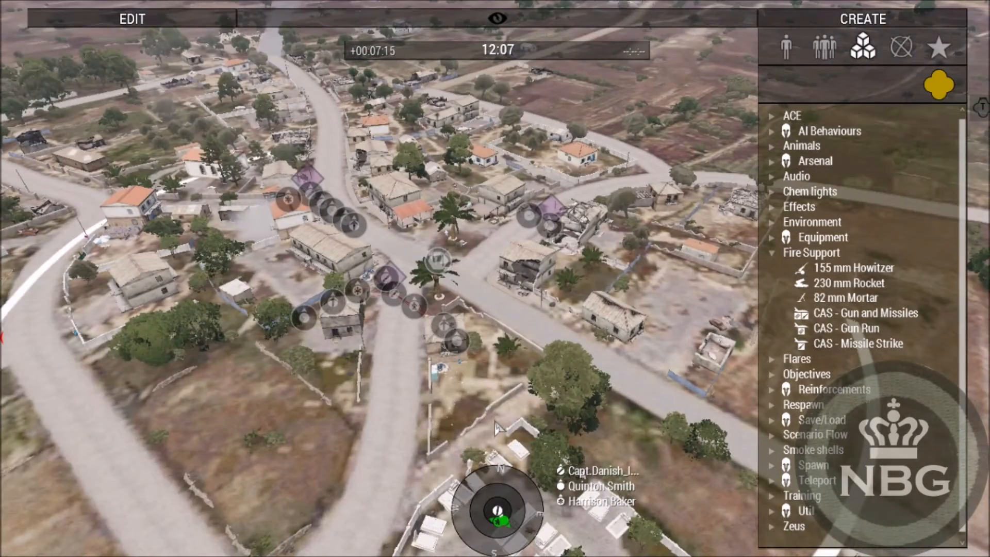
pyautogui.scroll(-3, 496, 427)
pyautogui.scroll(5, 463, 391)
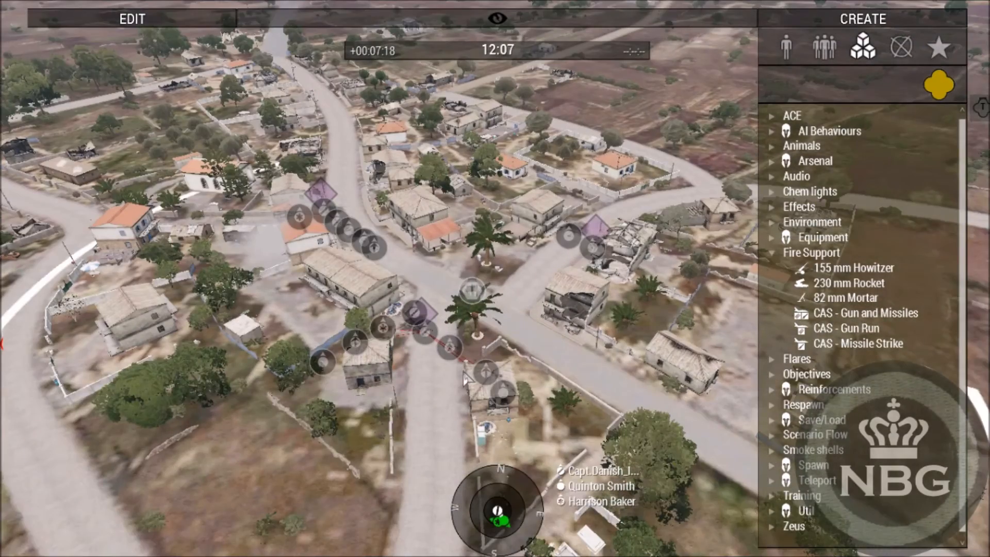
# Place a Custom Objective beside the road near the ruined house by the junction outside the village
pyautogui.scroll(-4, 465, 378)
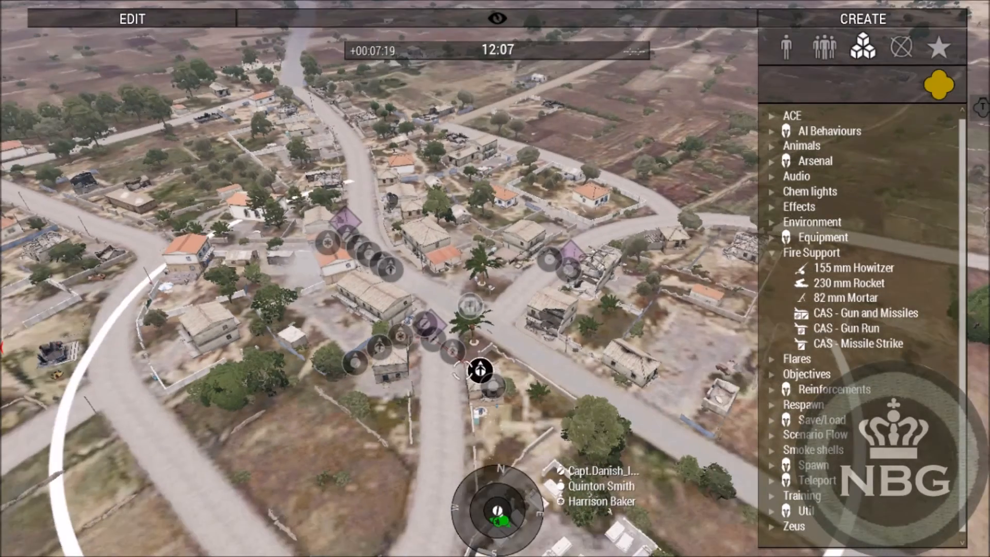
pyautogui.scroll(2, 467, 371)
pyautogui.moveTo(467, 372); pyautogui.dragTo(77, 451, button='right')
pyautogui.press('w')
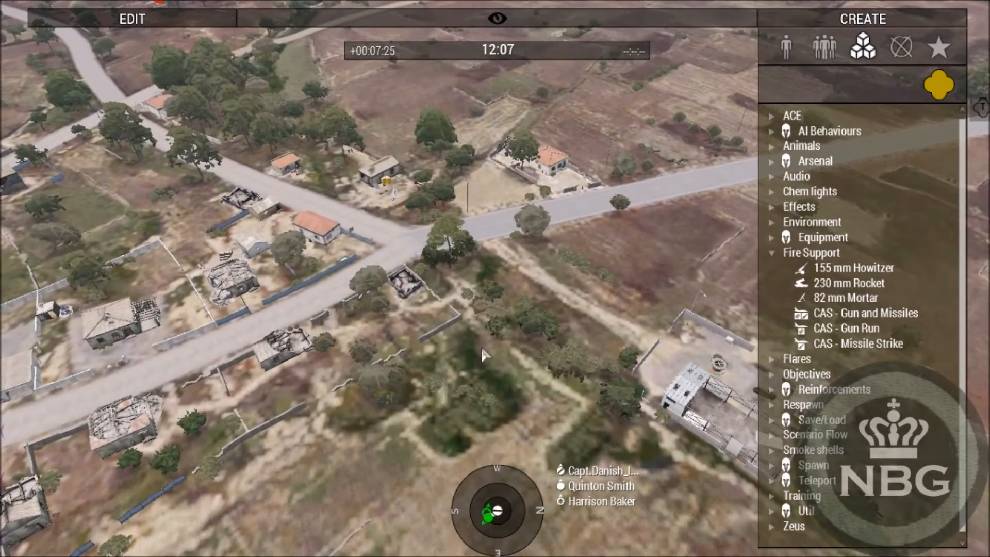
pyautogui.click(767, 252)
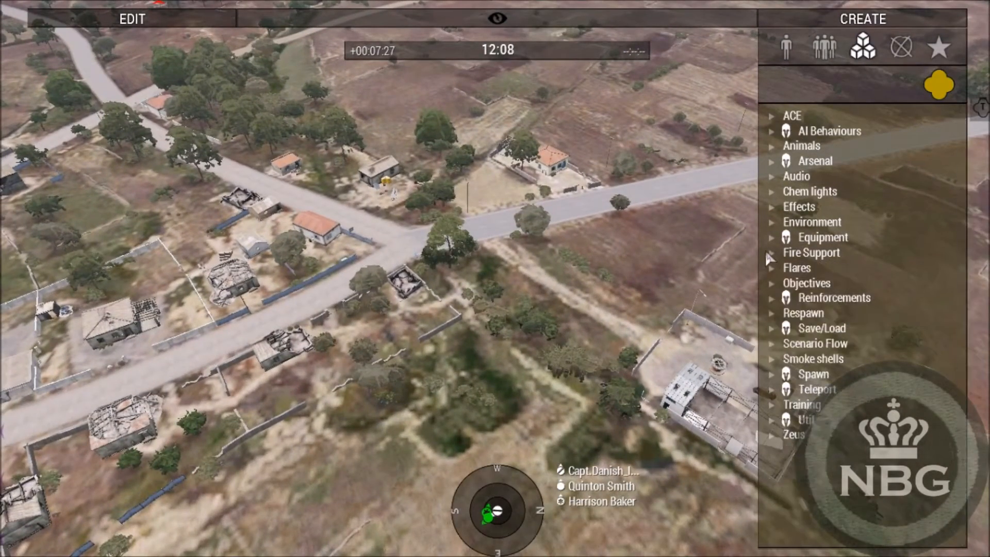
pyautogui.click(773, 284)
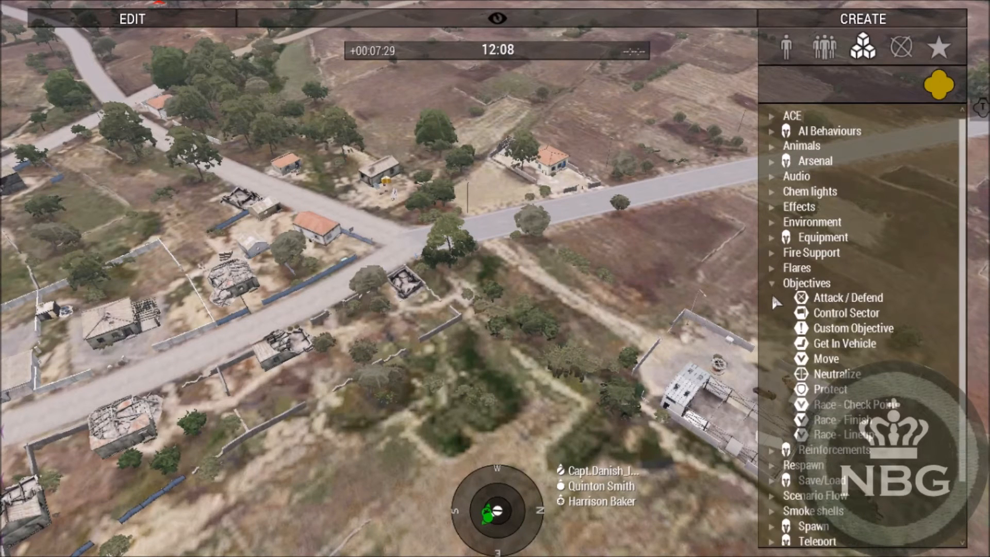
pyautogui.click(852, 329)
pyautogui.click(367, 304)
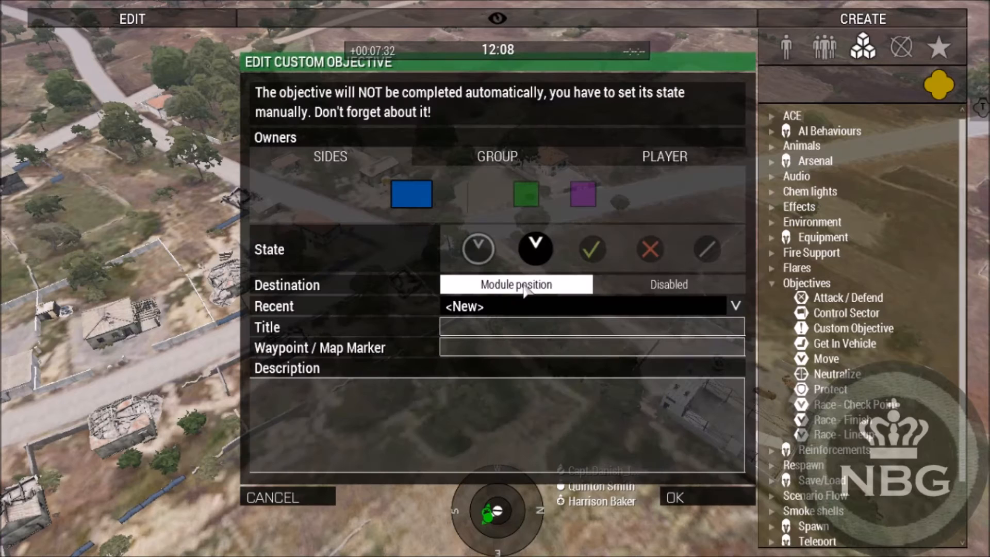
# Preview the recent objective presets Secure the base, Officer is down and Patrol in the custom objective
pyautogui.click(480, 310)
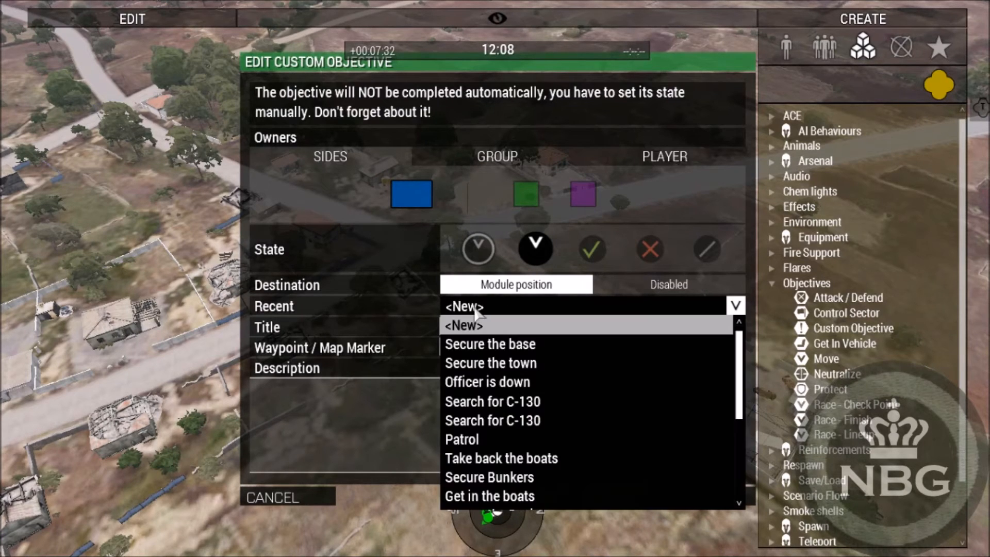
pyautogui.click(493, 344)
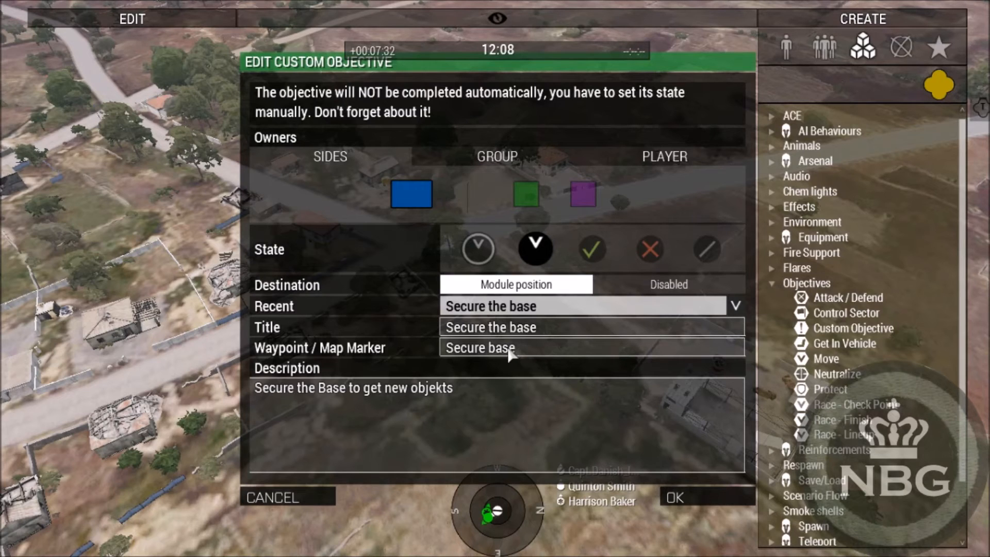
pyautogui.click(531, 310)
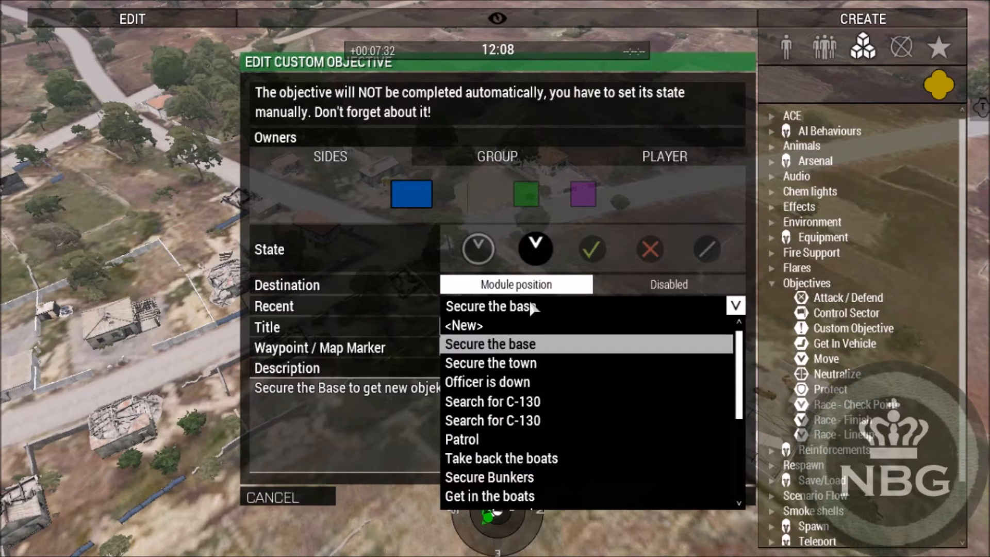
pyautogui.click(516, 382)
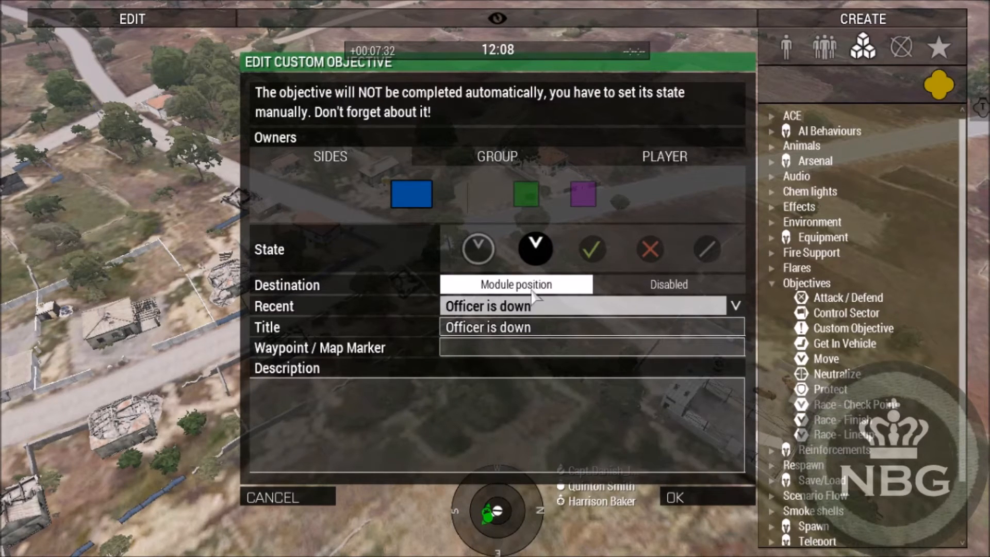
pyautogui.click(518, 308)
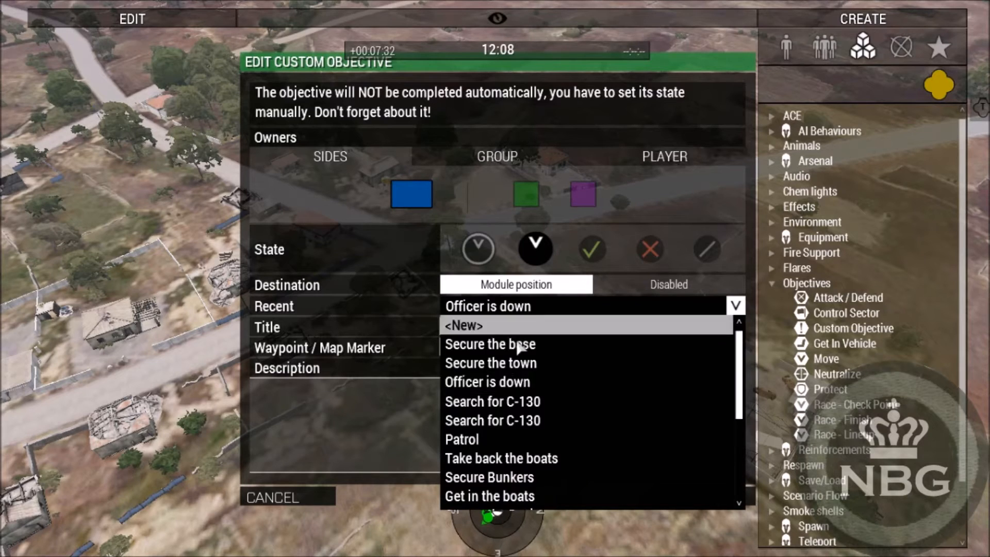
pyautogui.click(482, 440)
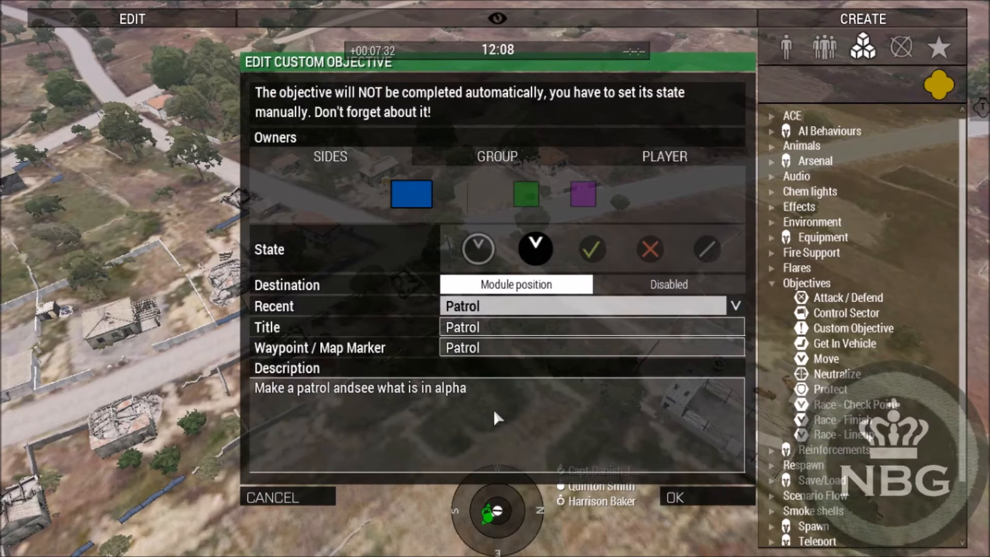
# Load the recent Search for C-130 preset for the blue side with the state Created, and confirm the custom objective
pyautogui.click(514, 309)
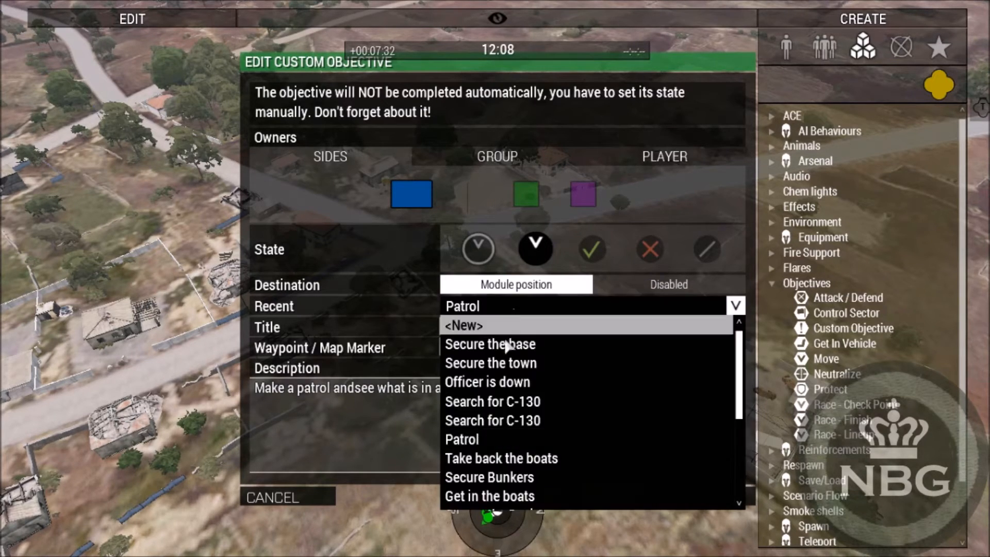
pyautogui.click(495, 407)
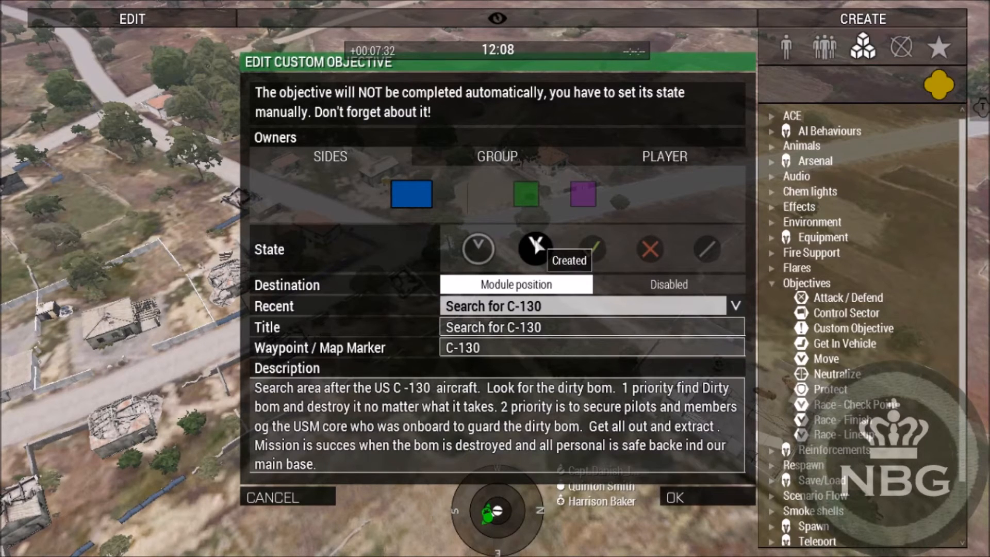
pyautogui.click(411, 194)
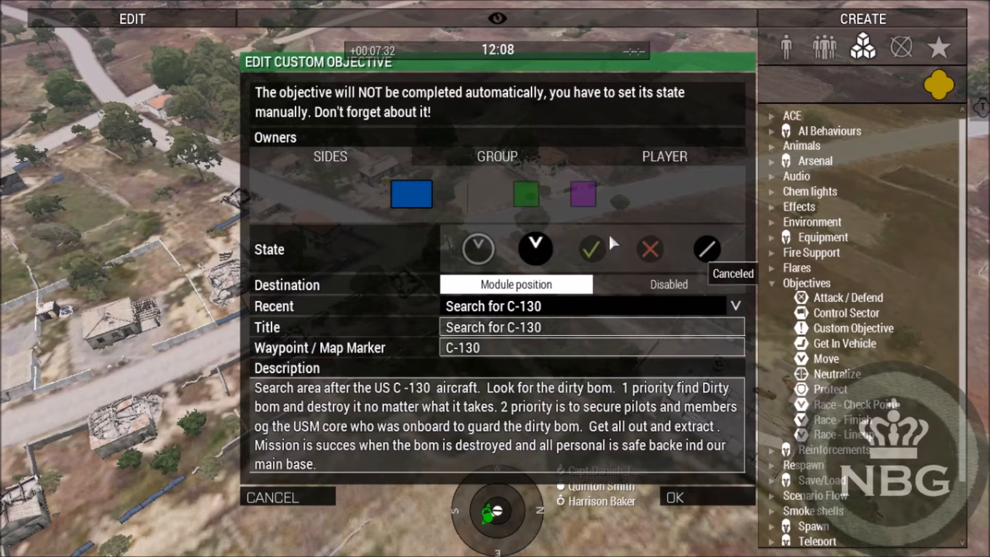
pyautogui.click(477, 251)
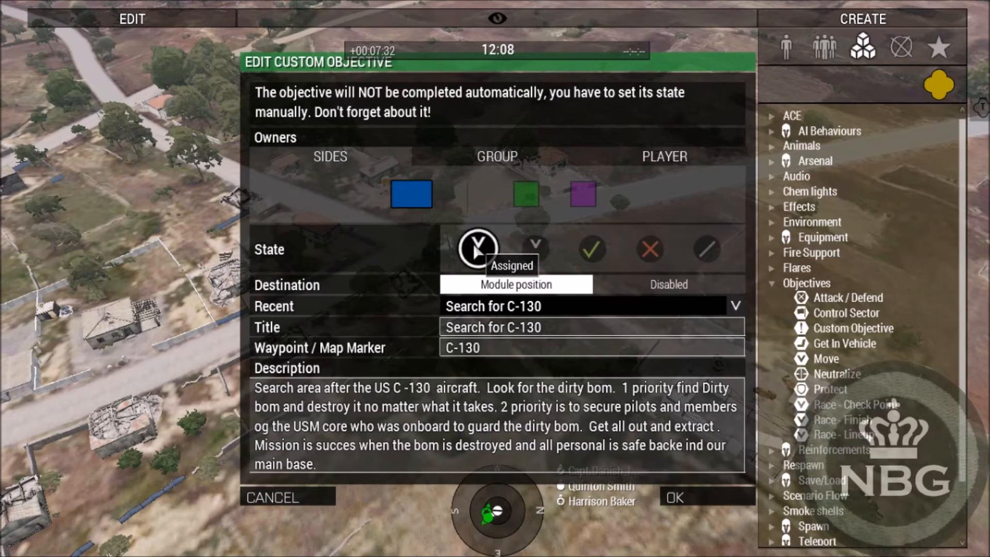
pyautogui.click(541, 251)
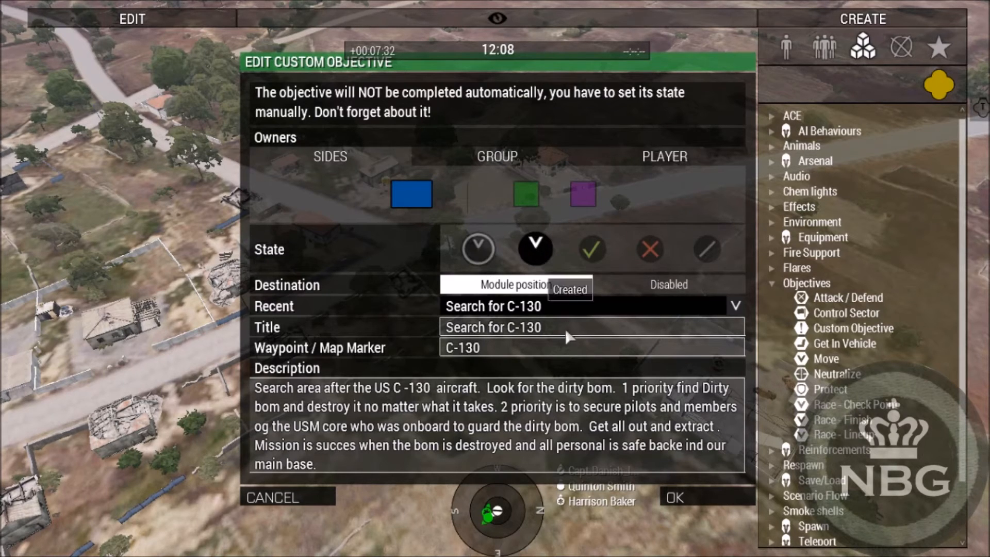
pyautogui.click(675, 496)
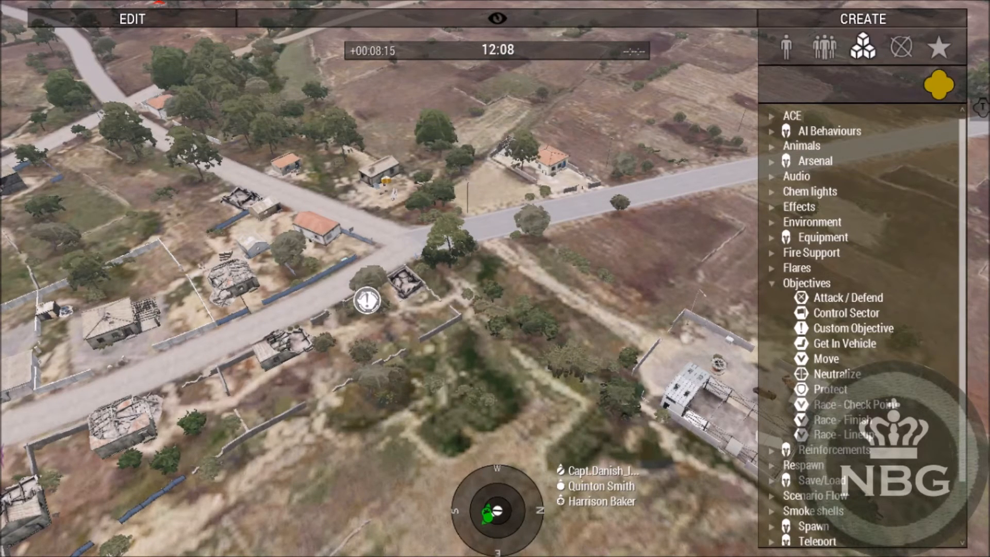
# Reopen the Search for C-130 objective and set its state to Assigned
pyautogui.doubleClick(367, 301)
pyautogui.click(479, 249)
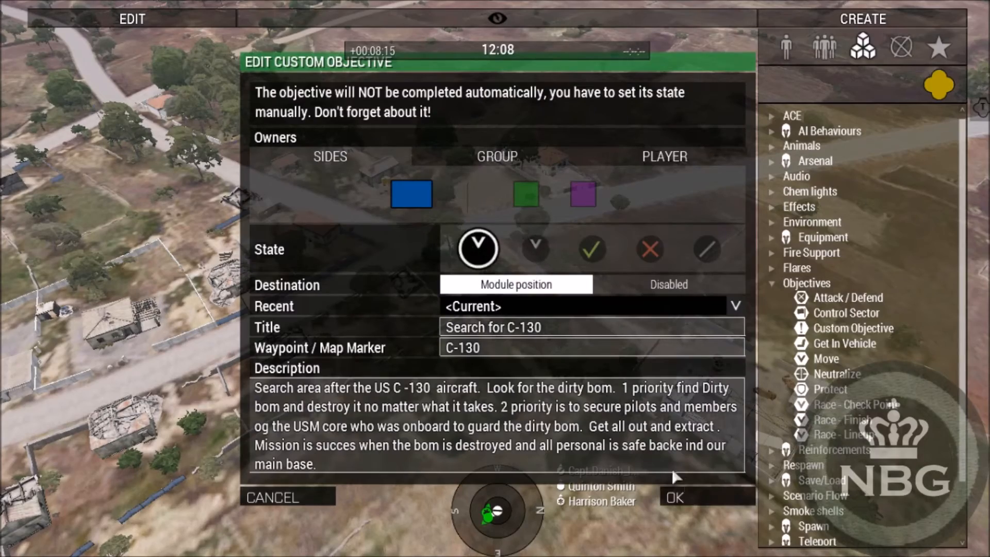
pyautogui.click(686, 497)
# Leave Zeus, inspect the Search for C-130 task's description and location on the player's map, and return to the Zeus view
pyautogui.moveTo(517, 315); pyautogui.dragTo(722, 325, button='right')
pyautogui.press('w')
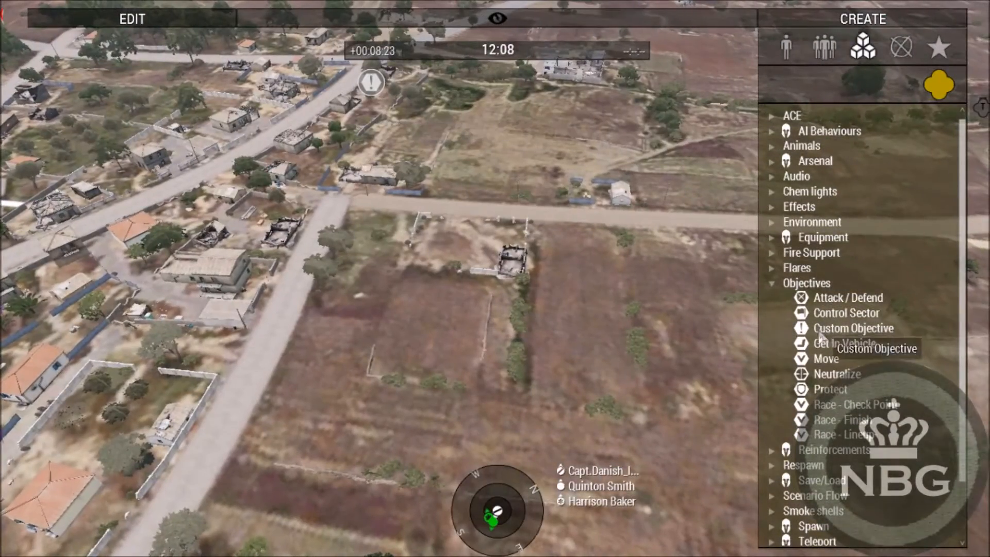
pyautogui.press('y')
pyautogui.press('j')
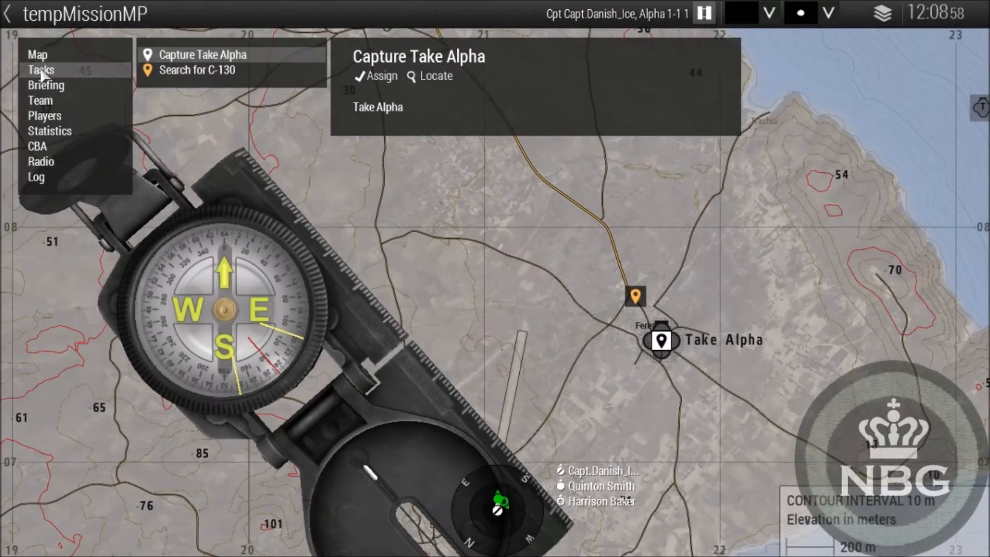
pyautogui.click(181, 71)
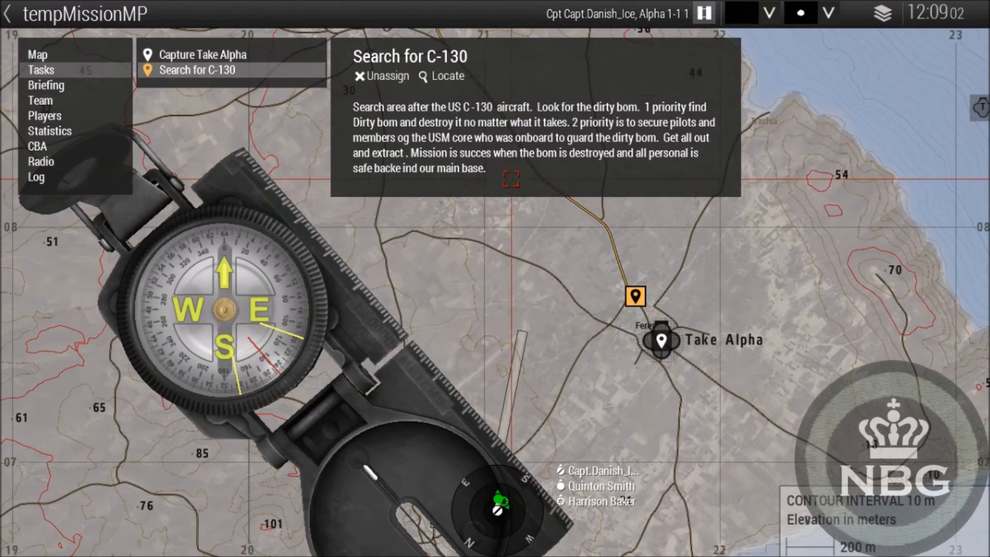
pyautogui.moveTo(413, 288); pyautogui.dragTo(468, 287, button='right')
pyautogui.click(537, 313)
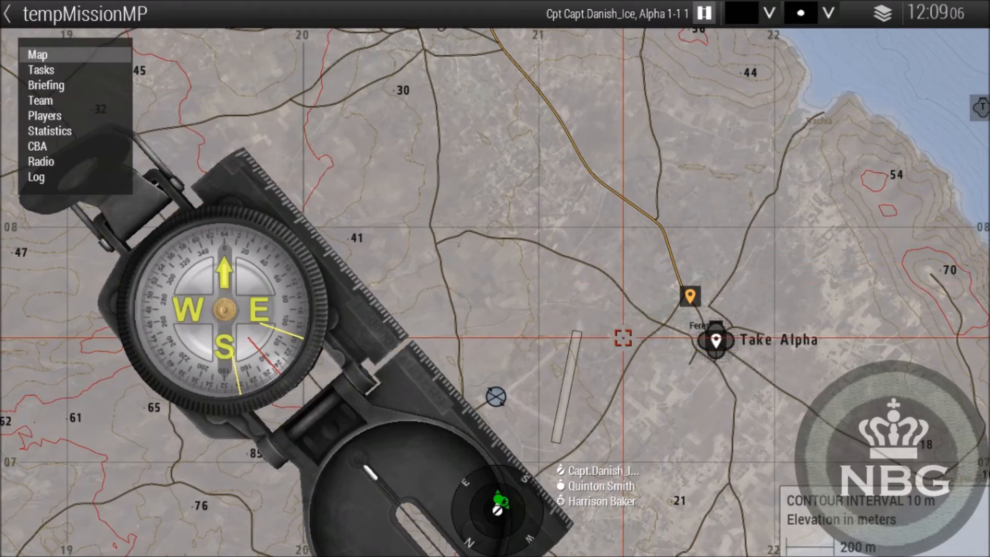
pyautogui.press('y')
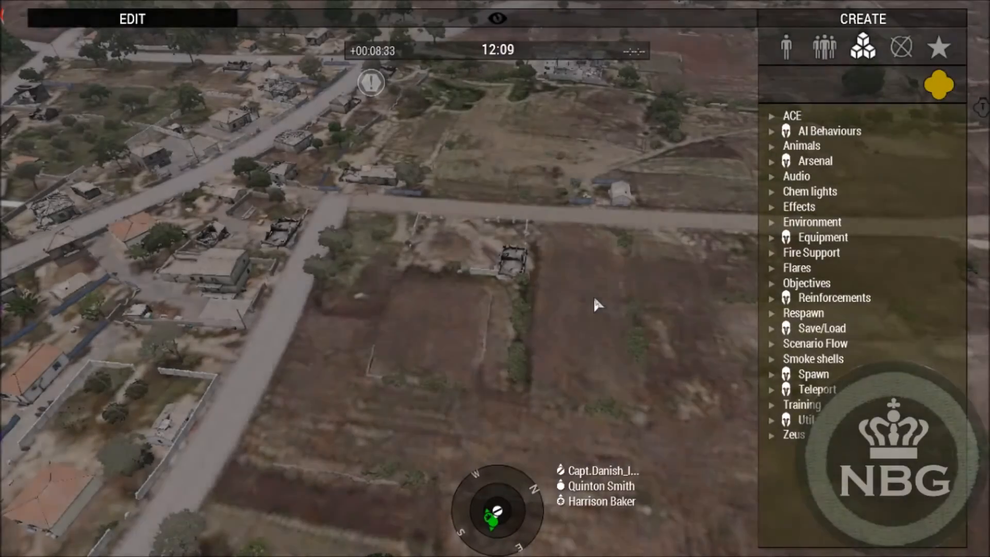
# Mark the Search for C-130 custom objective by the road as completed and confirm it
pyautogui.press('w')
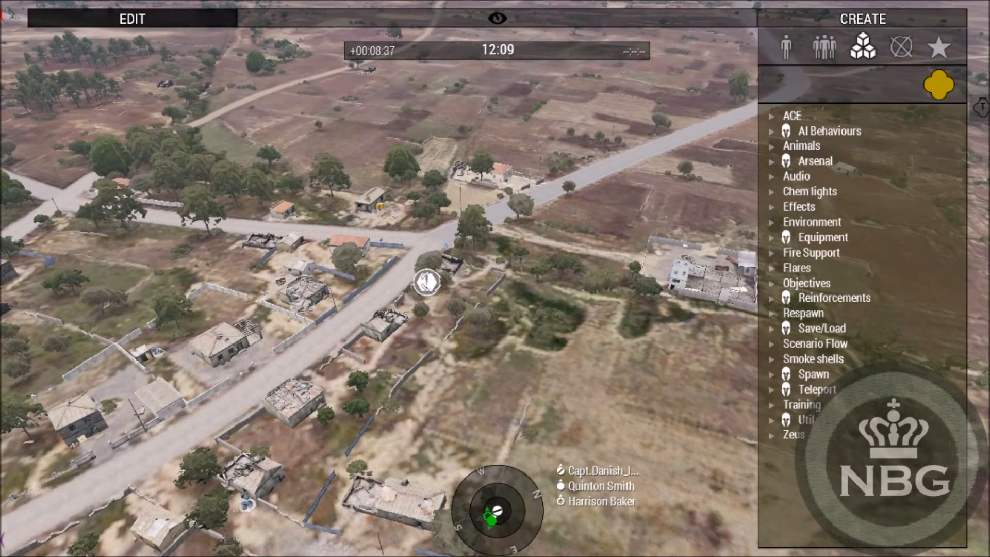
pyautogui.doubleClick(427, 282)
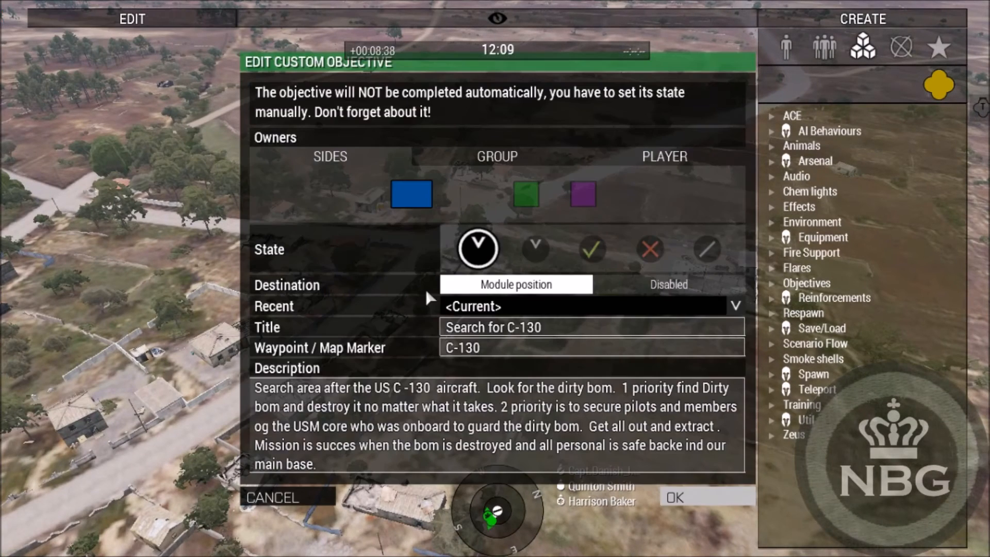
pyautogui.click(593, 251)
pyautogui.click(706, 503)
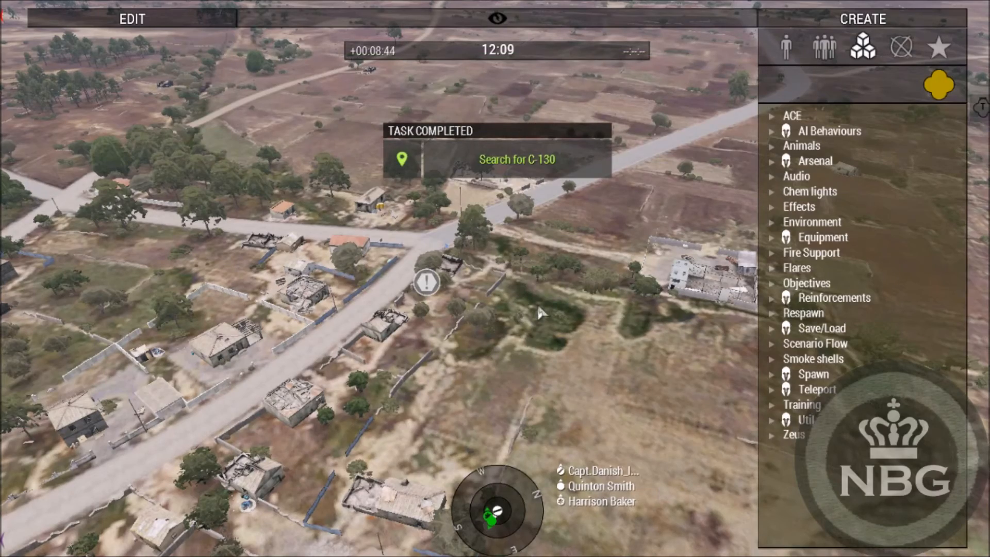
# Examine the Take Alpha sector and the soldiers hit by mortar fire on the streets around its intersection
pyautogui.moveTo(539, 364); pyautogui.dragTo(320, 345, button='right')
pyautogui.moveTo(10, 343); pyautogui.dragTo(94, 345, button='right')
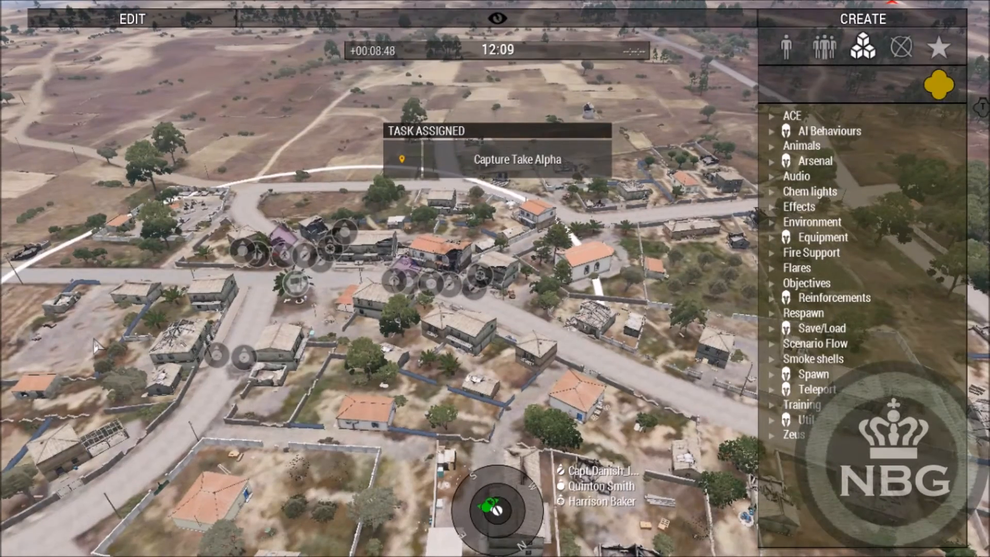
pyautogui.moveTo(102, 349); pyautogui.dragTo(610, 367, button='right')
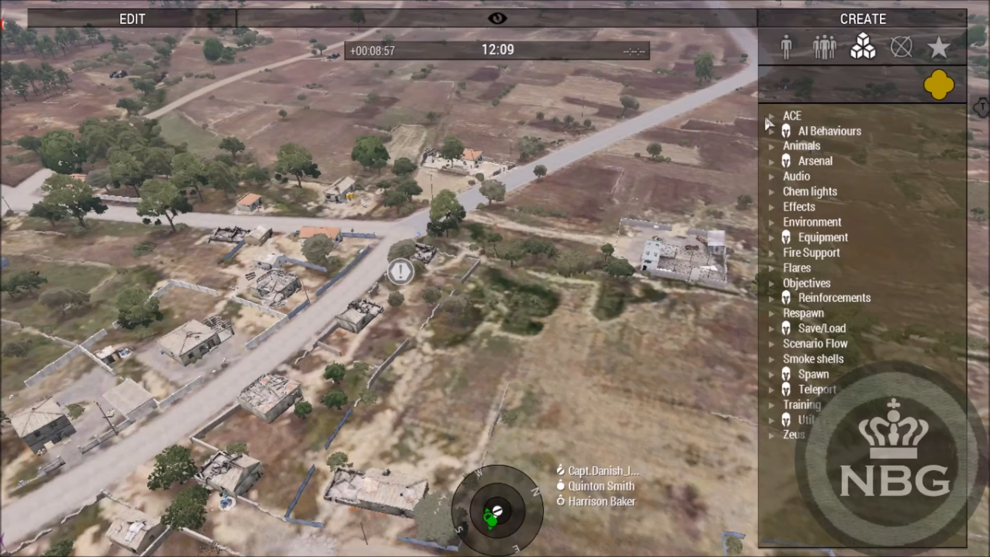
pyautogui.moveTo(653, 272); pyautogui.dragTo(544, 317, button='right')
pyautogui.press('a')
pyautogui.press('w')
pyautogui.press('w')
pyautogui.scroll(3, 608, 348)
pyautogui.scroll(5, 609, 353)
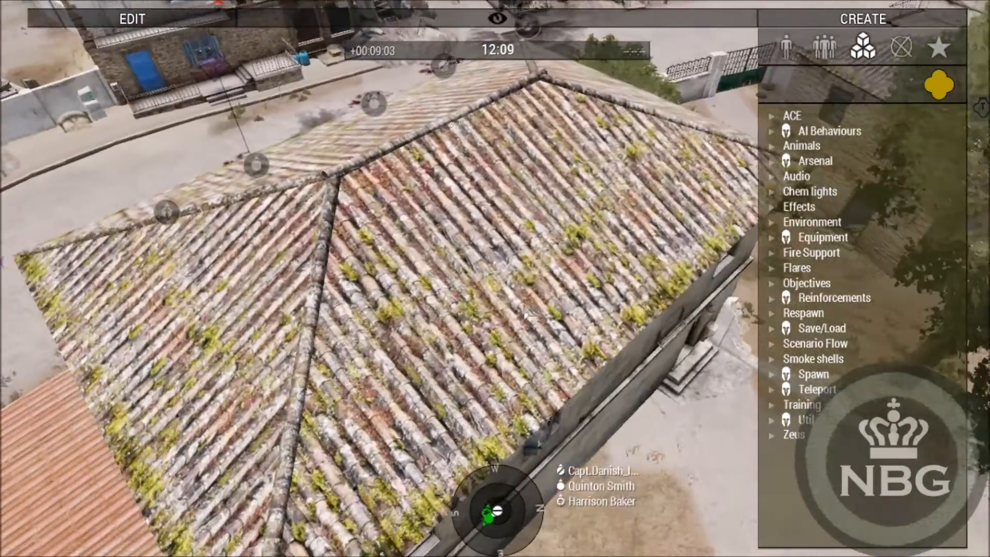
pyautogui.press('a')
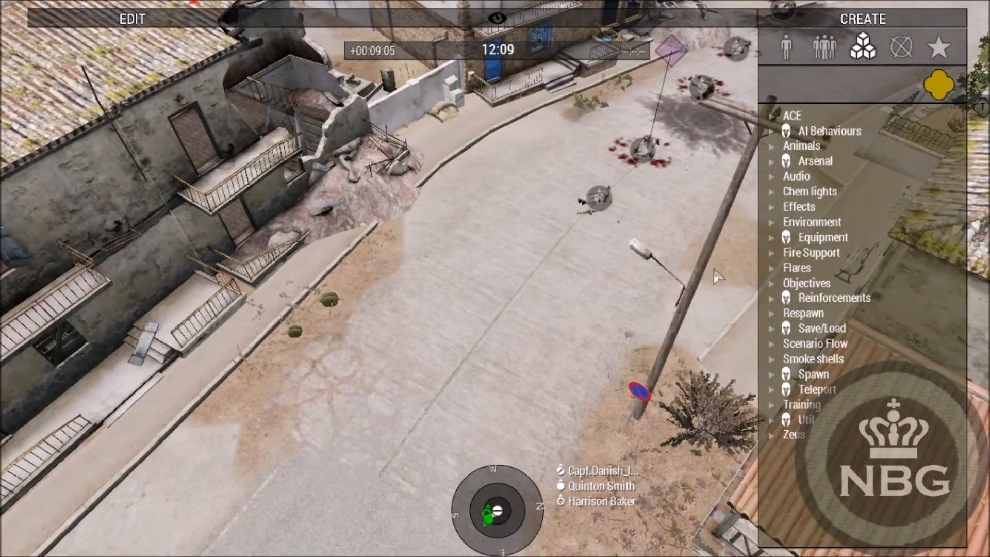
# Use the Zeus map to bring the camera to the player's squad beside the building west of the airstrip
pyautogui.press('m')
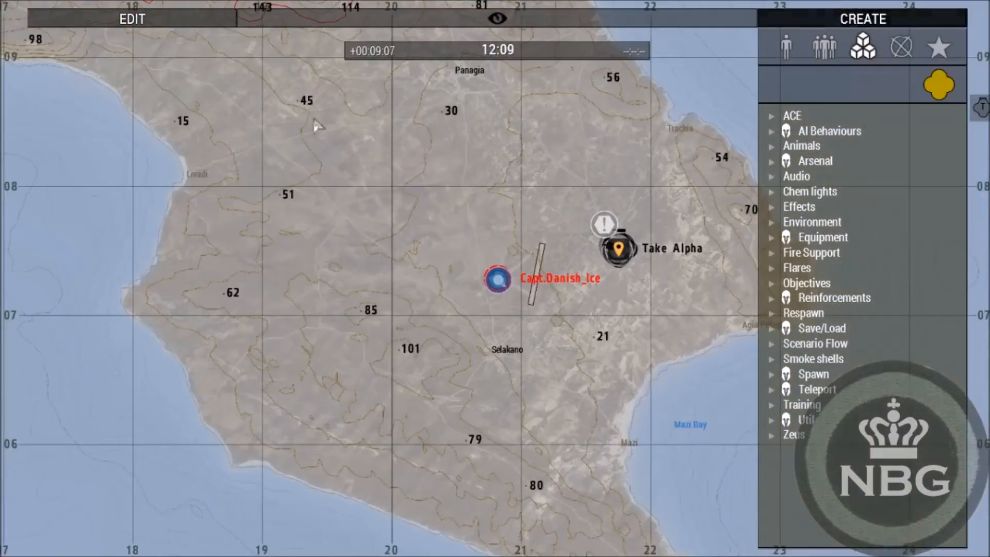
pyautogui.scroll(6, 487, 281)
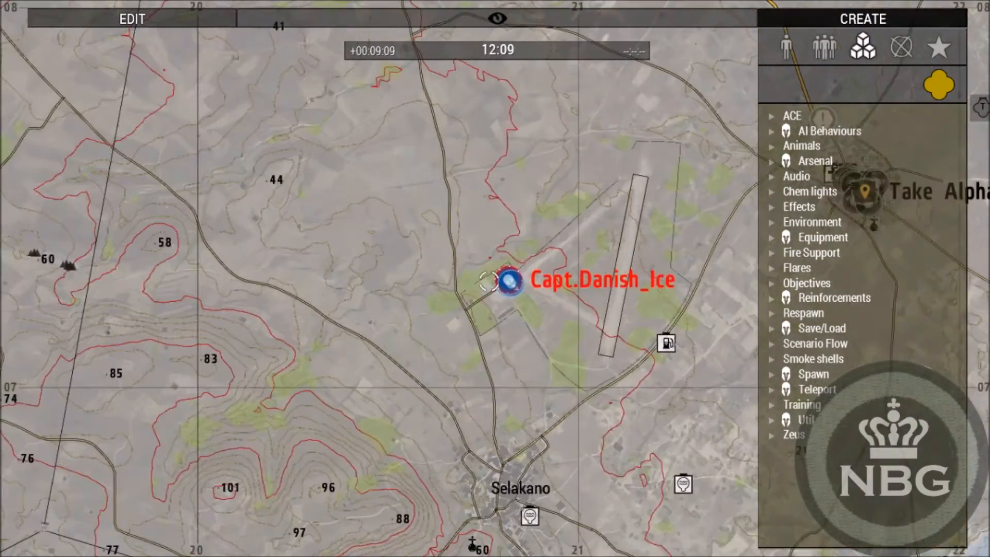
pyautogui.scroll(3, 487, 282)
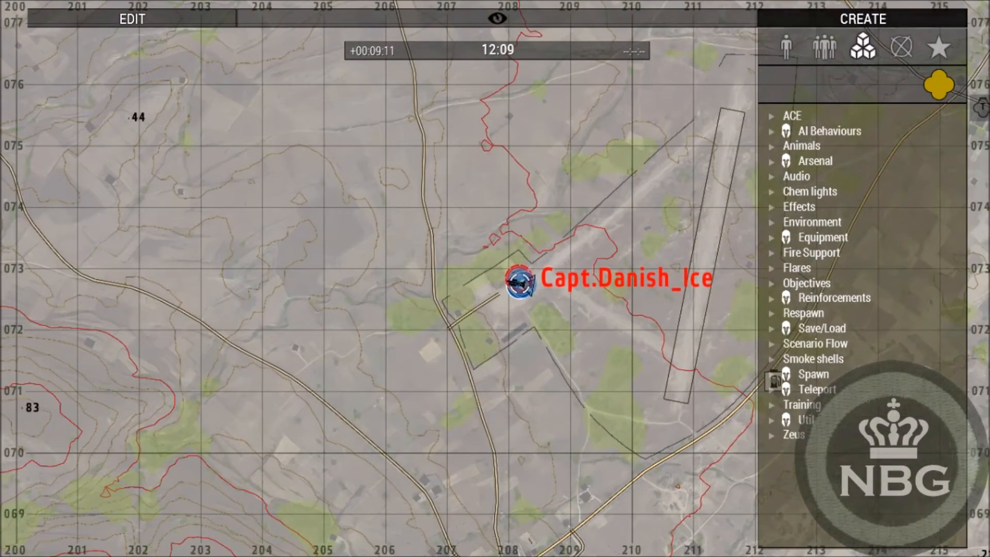
pyautogui.doubleClick(522, 288)
pyautogui.moveTo(524, 289); pyautogui.dragTo(970, 219, button='right')
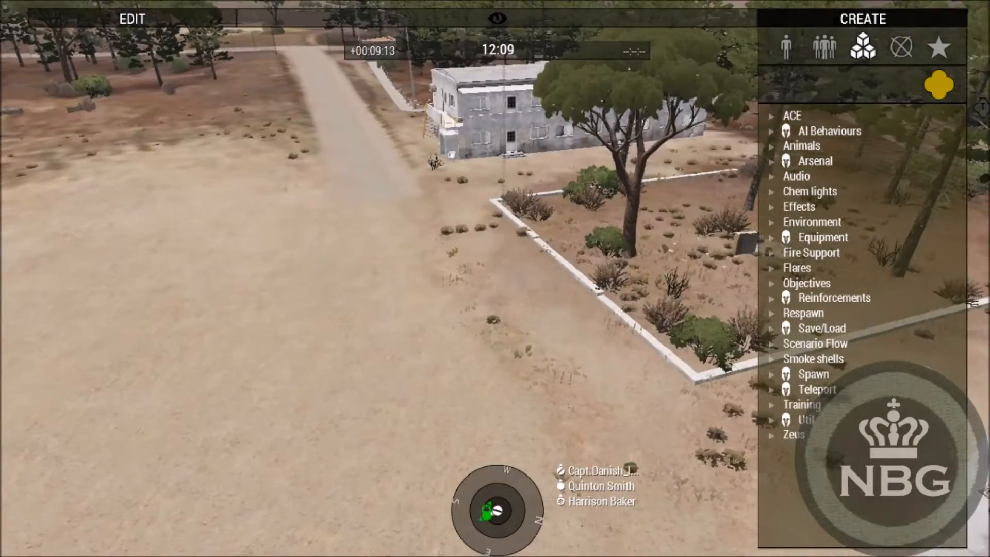
pyautogui.press('w')
pyautogui.moveTo(496, 279); pyautogui.dragTo(774, 371, button='right')
pyautogui.press('w')
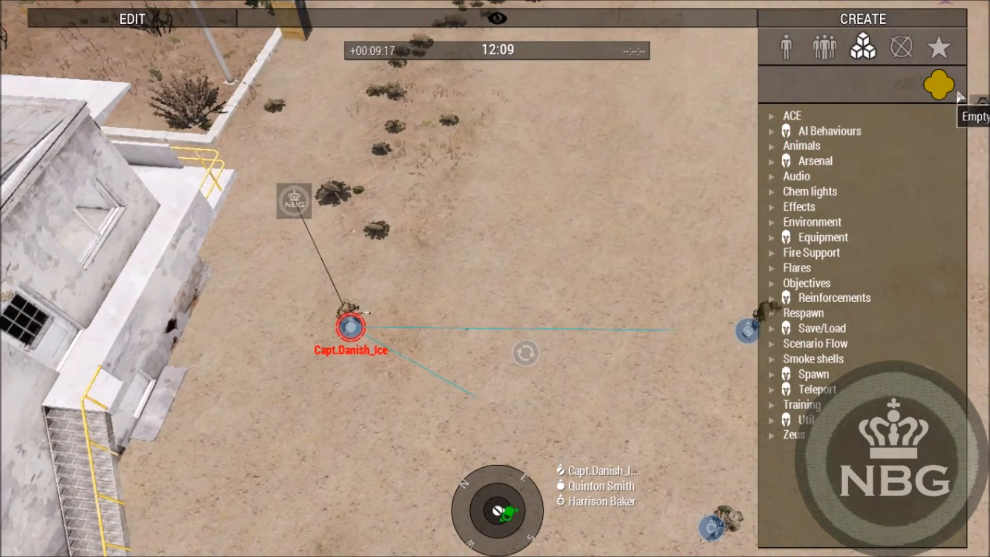
# Look through the categories of empty objects, from the faction vehicles and structures down to Supplies
pyautogui.click(789, 45)
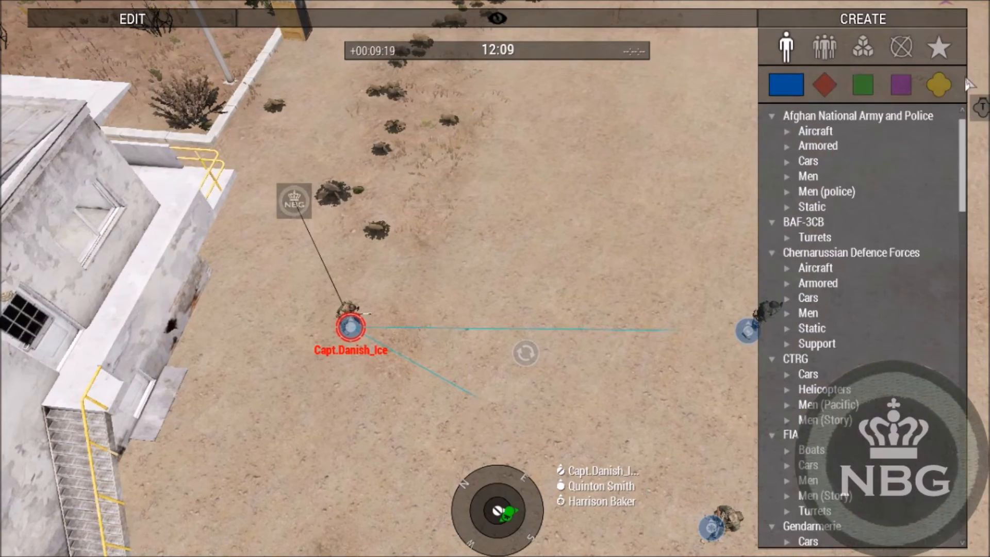
pyautogui.click(946, 85)
pyautogui.scroll(-15, 841, 287)
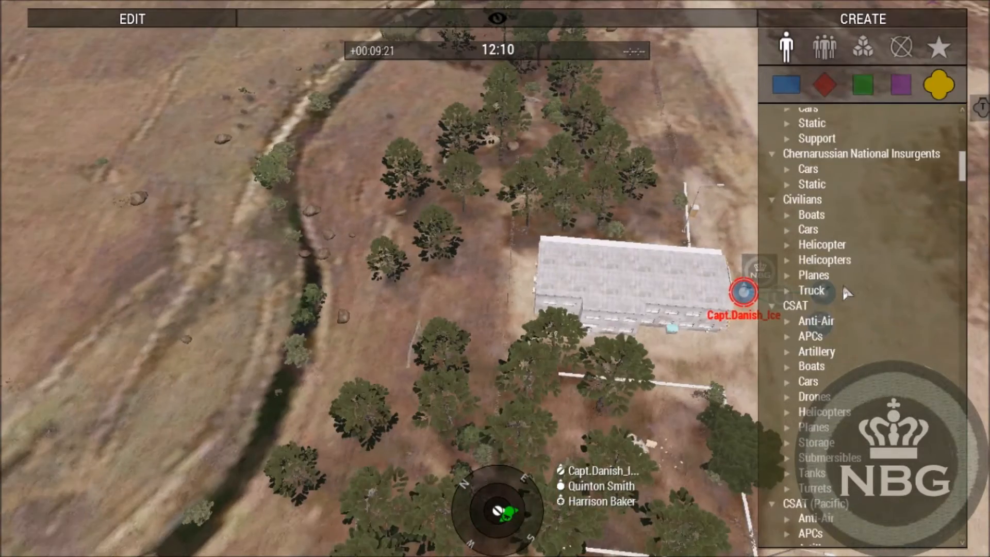
pyautogui.scroll(-20, 825, 320)
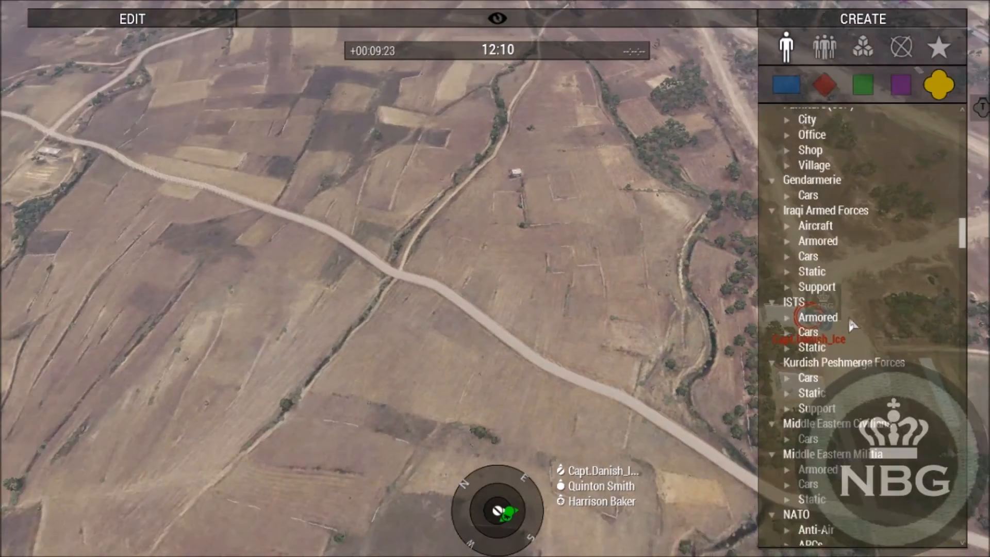
pyautogui.scroll(-7, 861, 317)
pyautogui.moveTo(671, 285); pyautogui.dragTo(949, 281, button='right')
pyautogui.press('w')
pyautogui.moveTo(799, 296); pyautogui.dragTo(498, 283, button='right')
pyautogui.scroll(10, 500, 274)
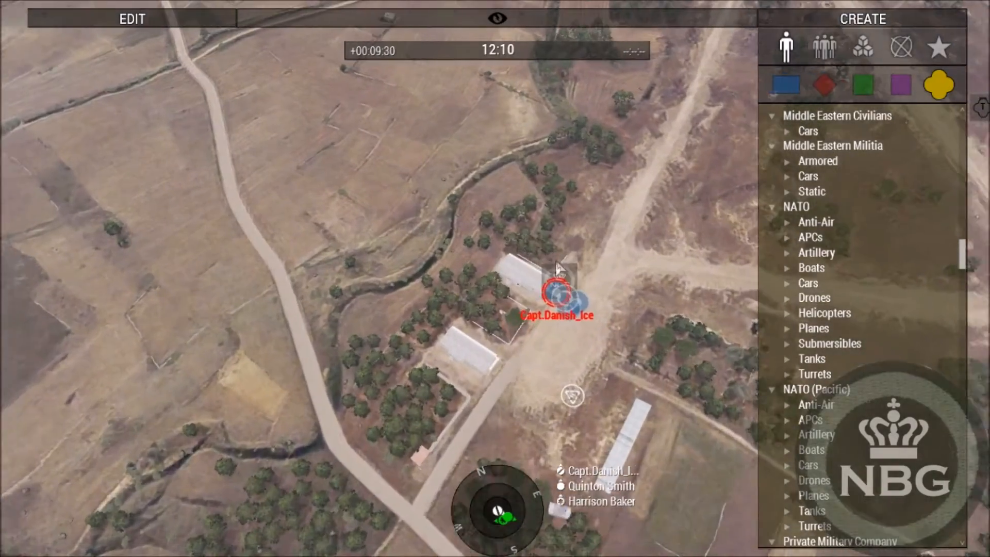
pyautogui.scroll(10, 637, 380)
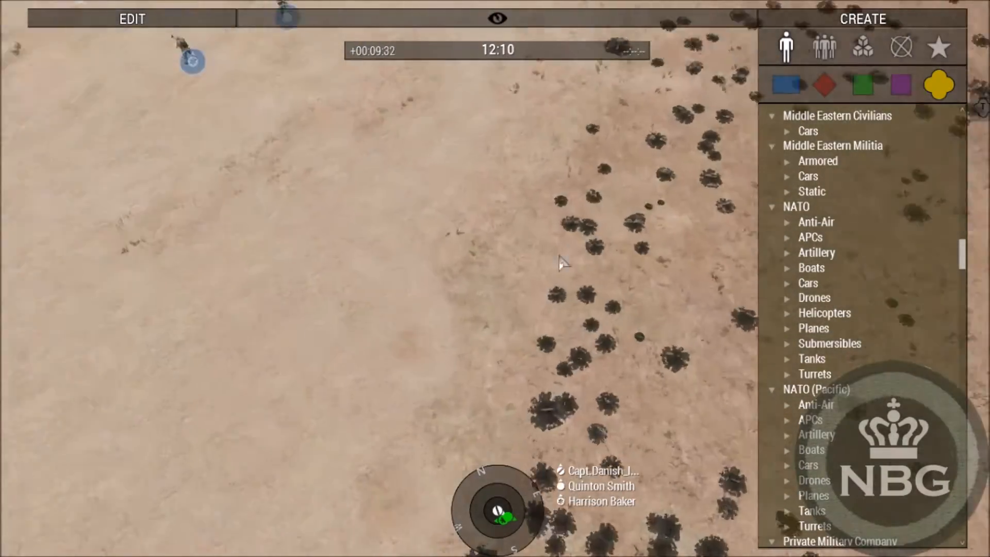
pyautogui.scroll(-9, 868, 356)
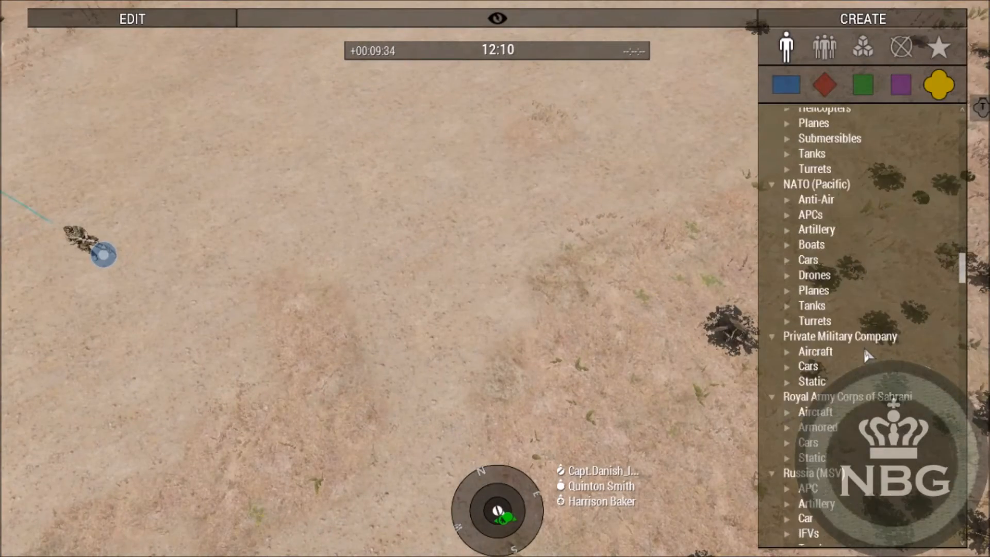
pyautogui.scroll(-18, 828, 392)
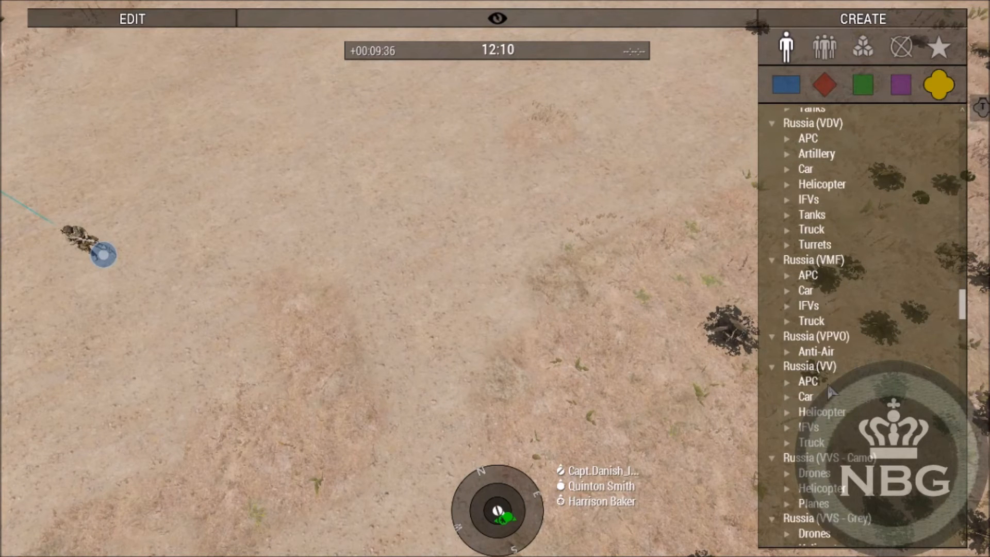
pyautogui.scroll(-5, 828, 393)
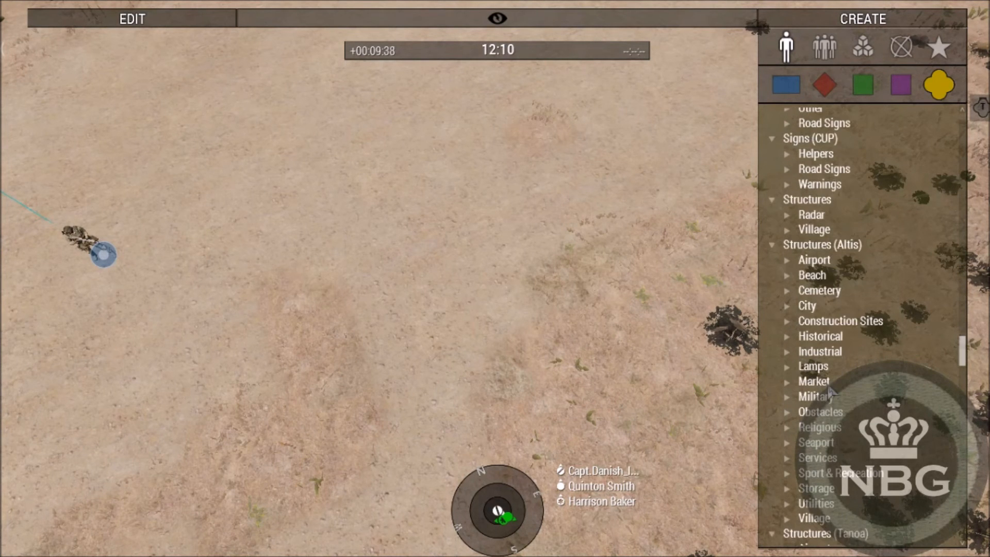
pyautogui.scroll(-2, 829, 393)
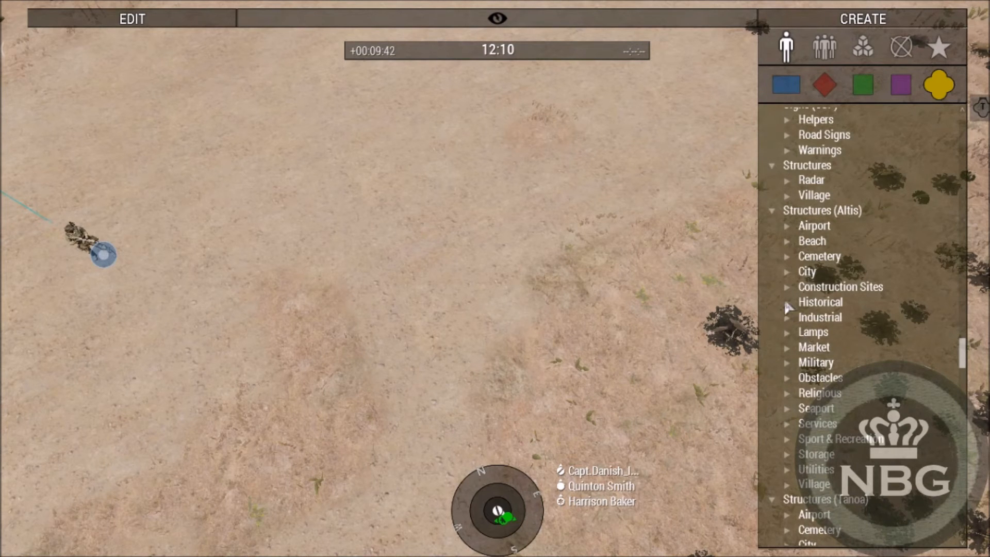
pyautogui.scroll(-20, 785, 304)
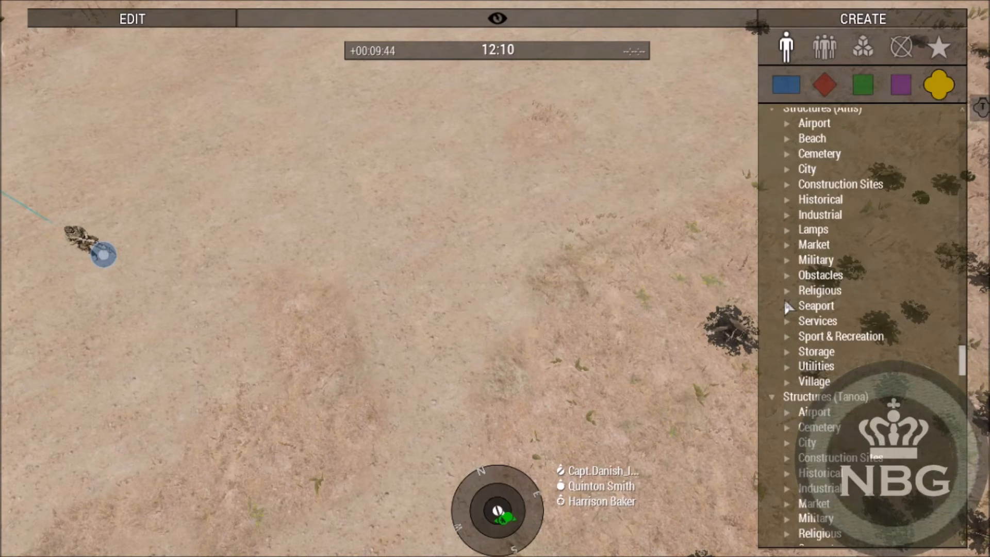
pyautogui.scroll(-6, 785, 305)
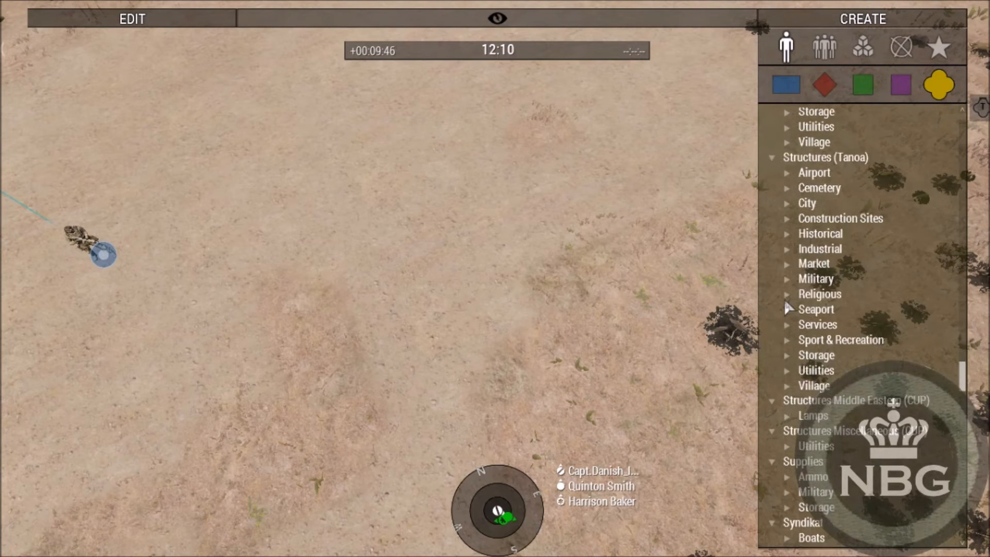
# Place an [ACE] Medical Supply Crate (Basic) from the Ammo supplies on the ground near the squad and clear its contents
pyautogui.click(785, 409)
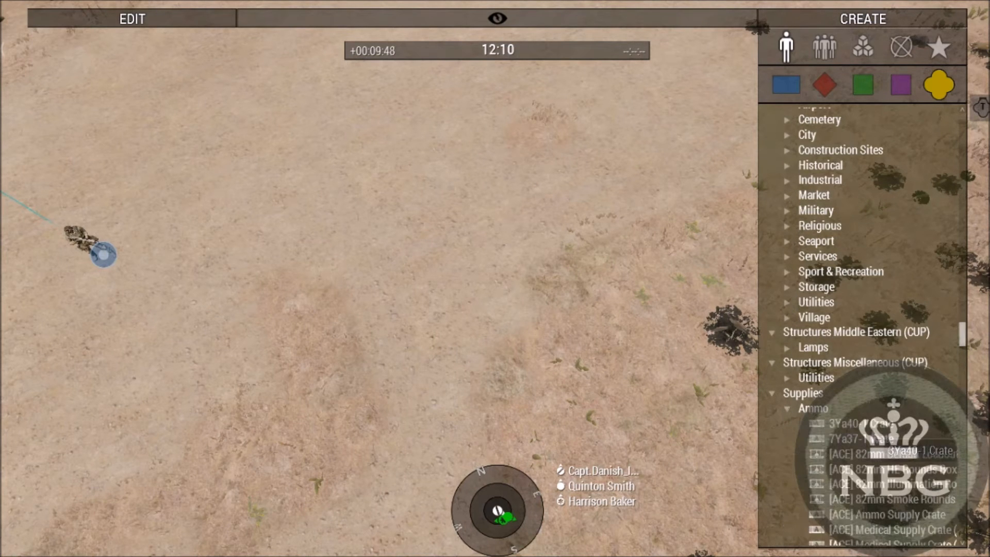
pyautogui.scroll(-7, 884, 431)
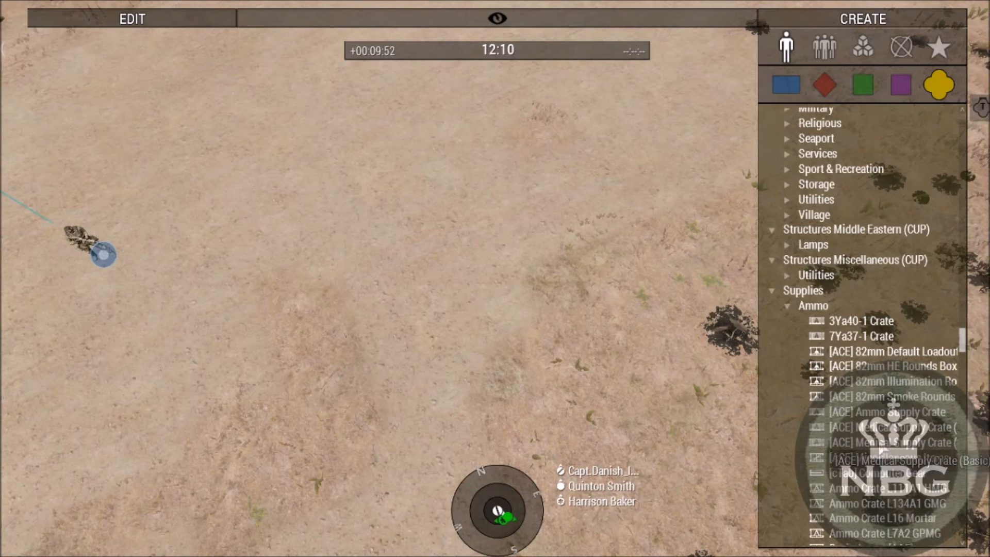
pyautogui.click(876, 442)
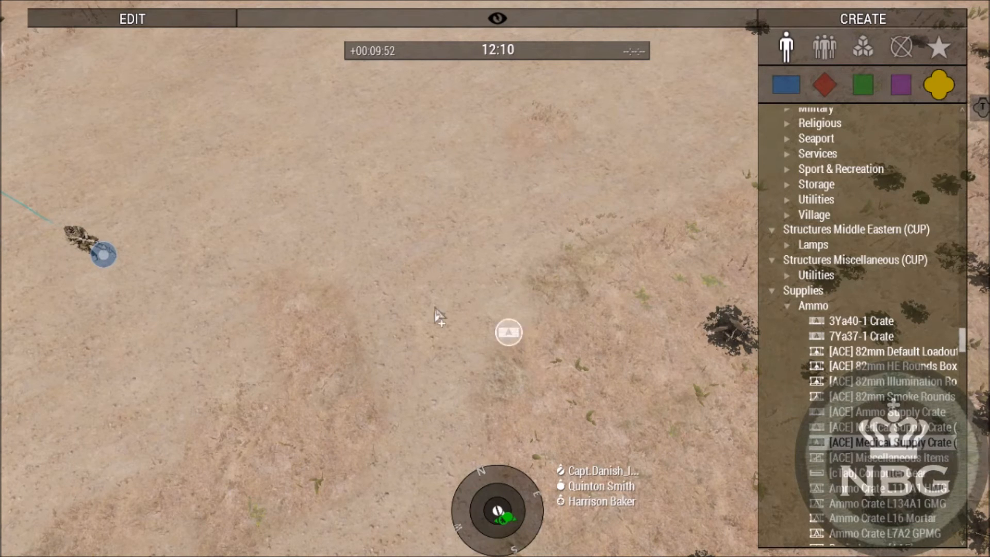
pyautogui.click(346, 294)
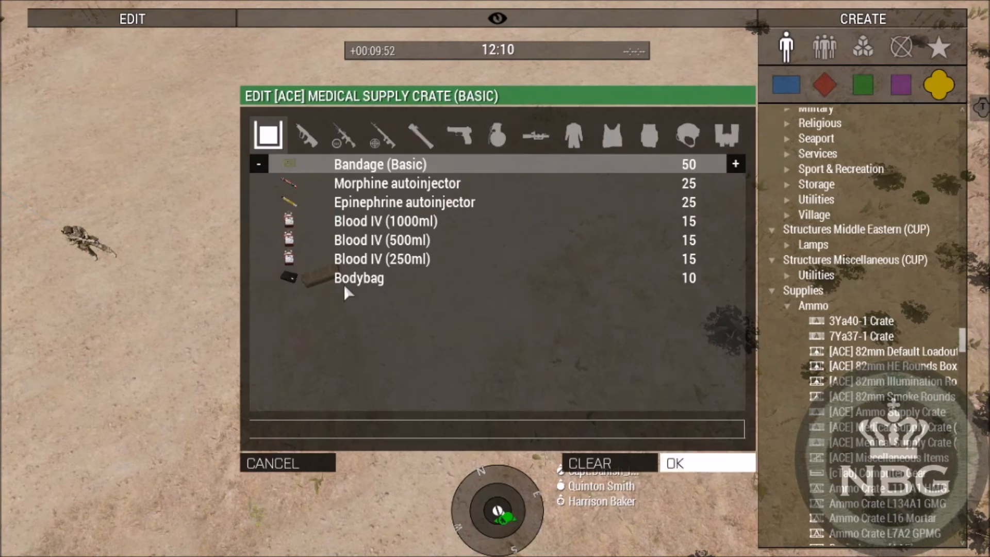
pyautogui.click(604, 464)
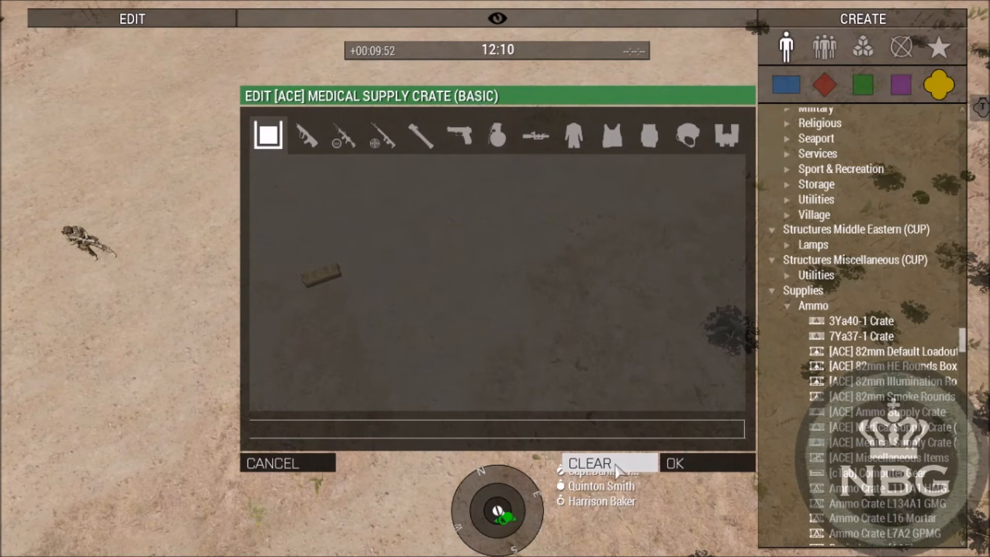
pyautogui.click(695, 465)
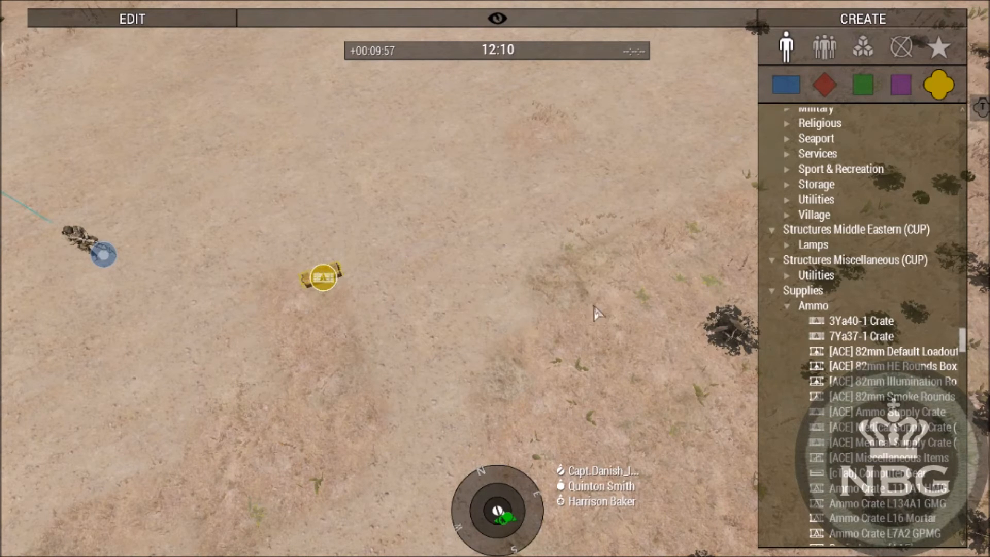
# Apply the Add Full Arsenal module to the medical supply crate near the squad
pyautogui.click(863, 47)
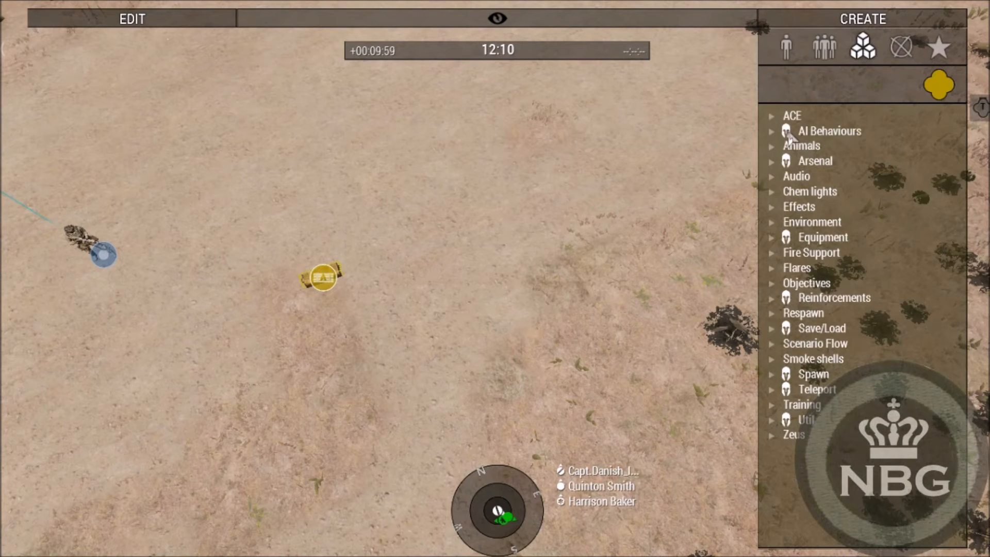
pyautogui.click(770, 128)
pyautogui.click(774, 132)
pyautogui.click(774, 132)
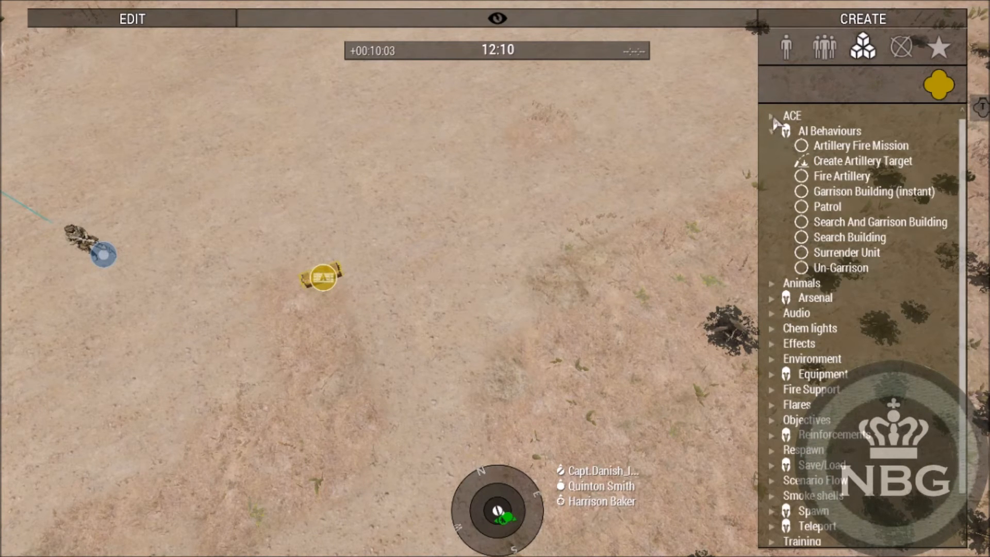
pyautogui.click(772, 116)
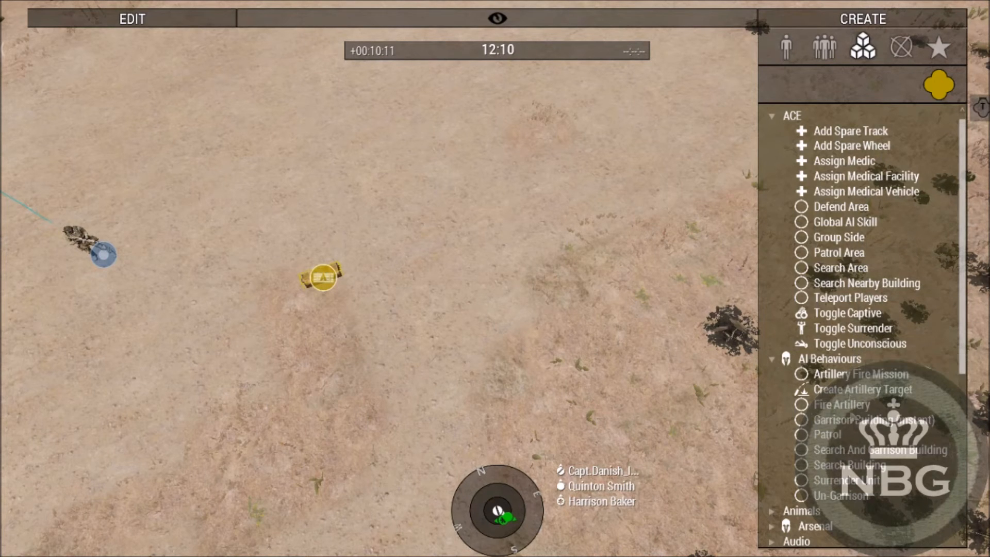
pyautogui.scroll(-3, 894, 500)
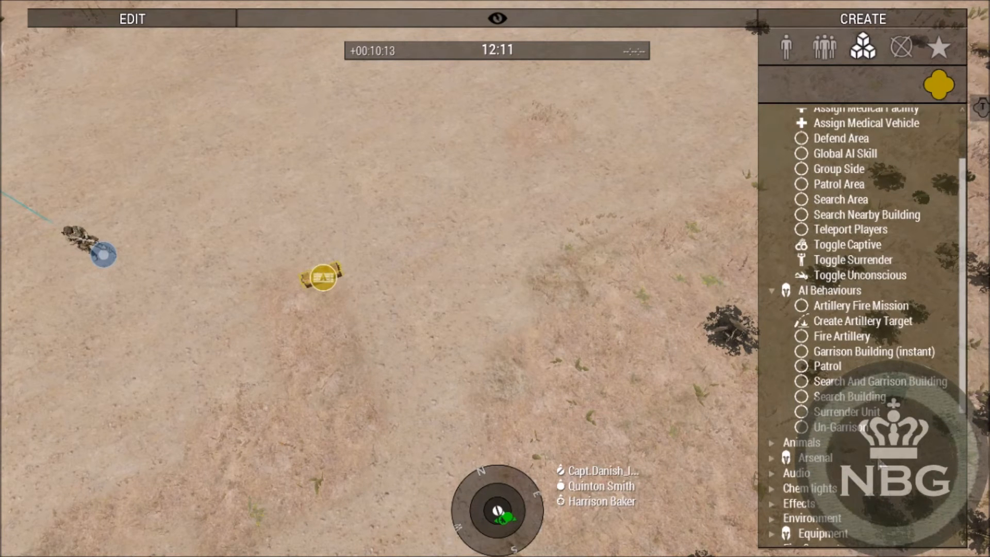
pyautogui.click(774, 458)
pyautogui.click(825, 391)
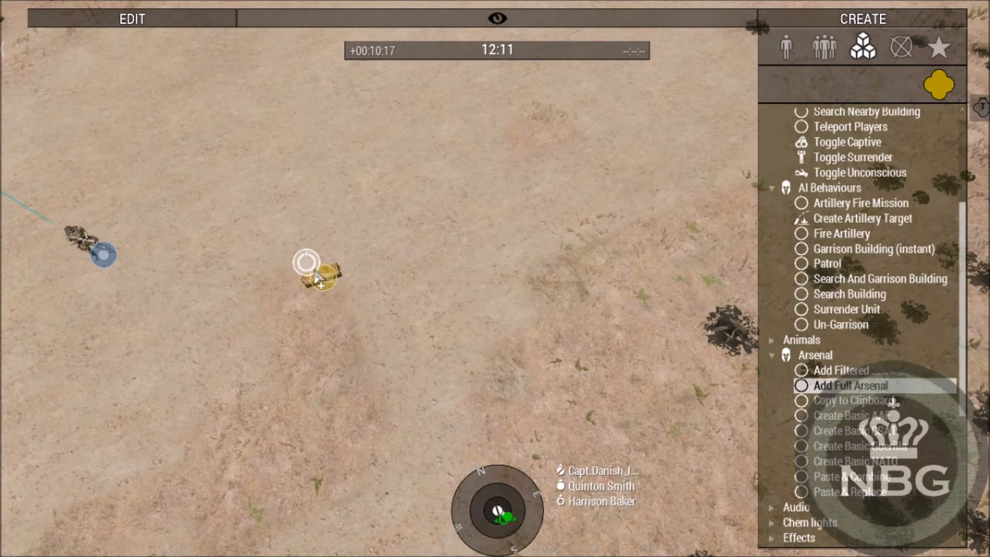
pyautogui.click(328, 282)
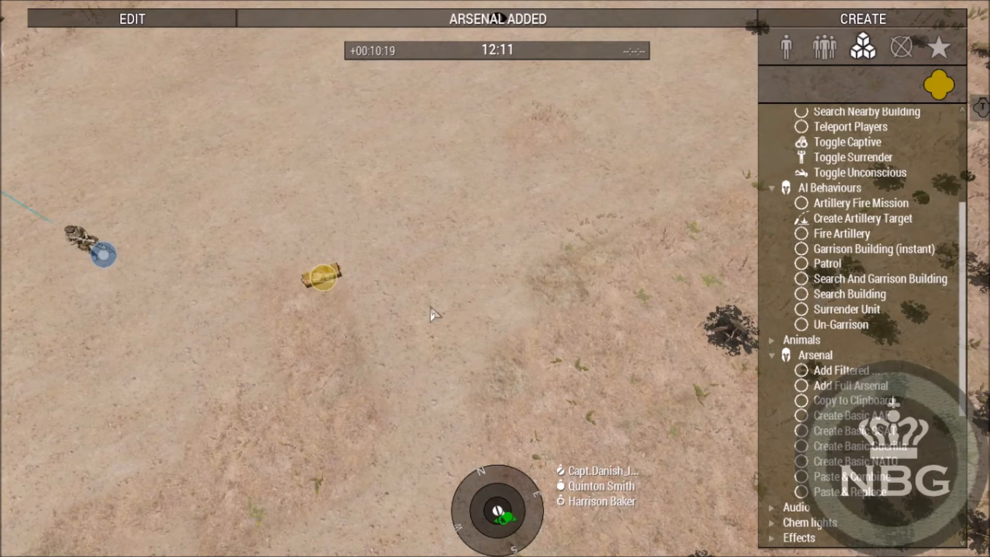
# Apply the ACE Assign Medic module to the squad soldier standing closest to the supply crate
pyautogui.moveTo(583, 364); pyautogui.dragTo(226, 260, button='right')
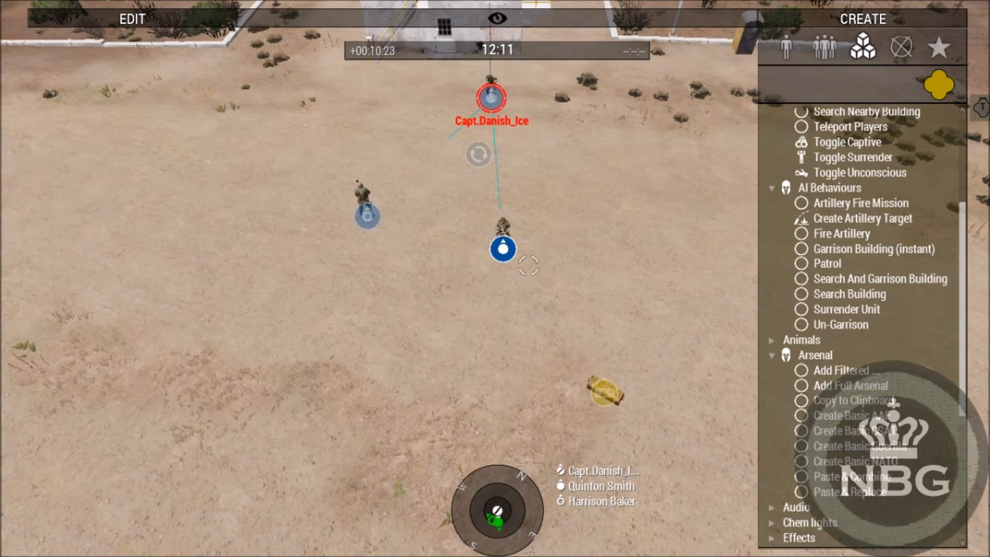
pyautogui.scroll(5, 838, 312)
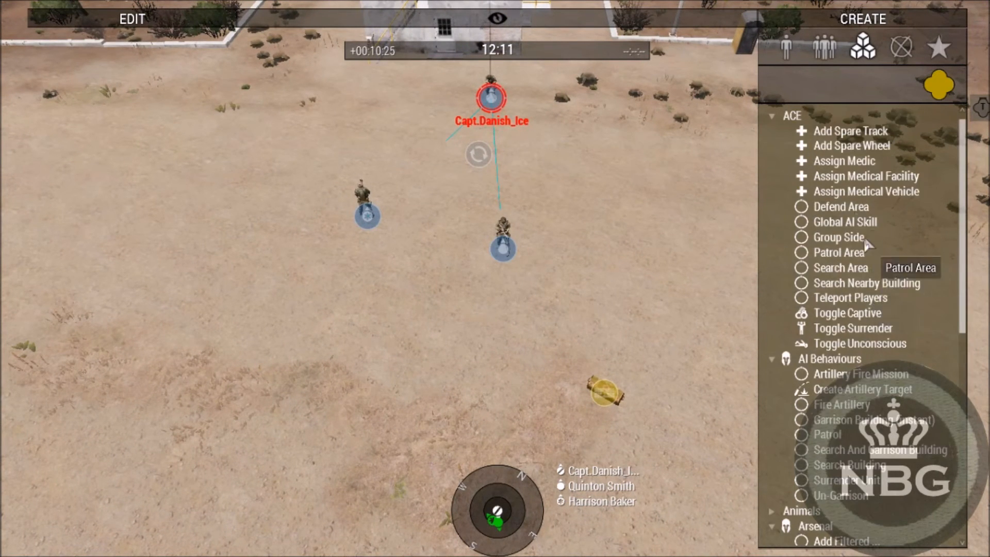
pyautogui.click(840, 161)
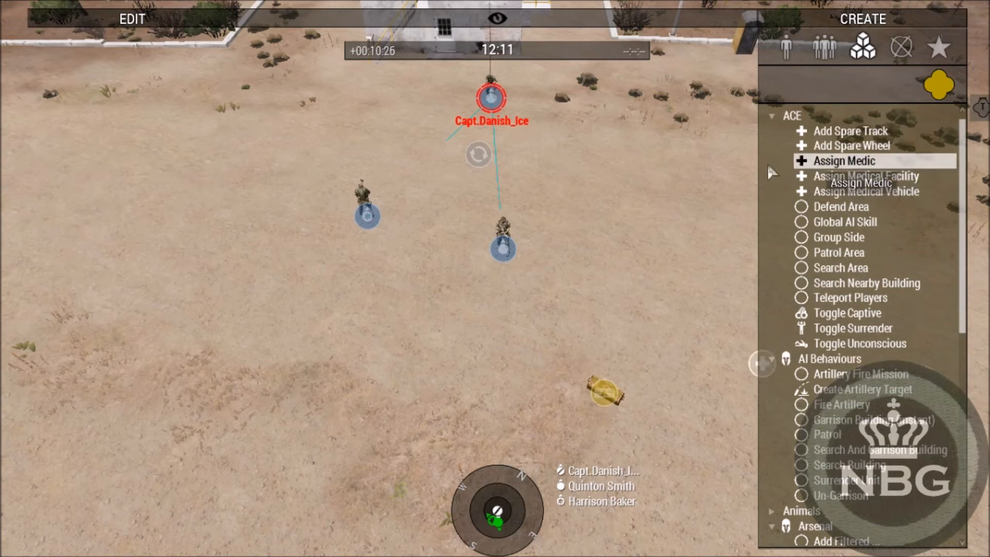
pyautogui.click(504, 250)
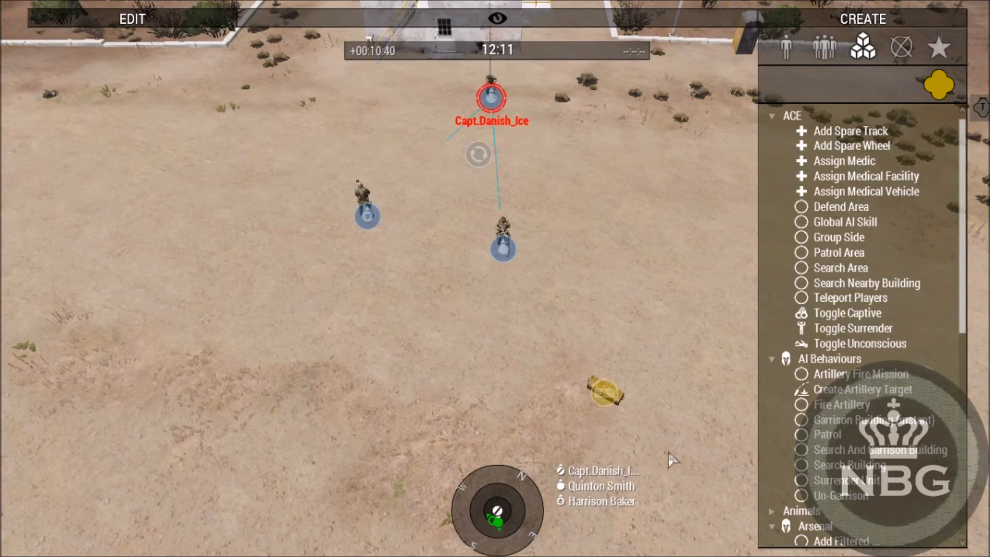
# Leave Zeus, walk the player's character up to the supply crate and open its arsenal
pyautogui.press('y')
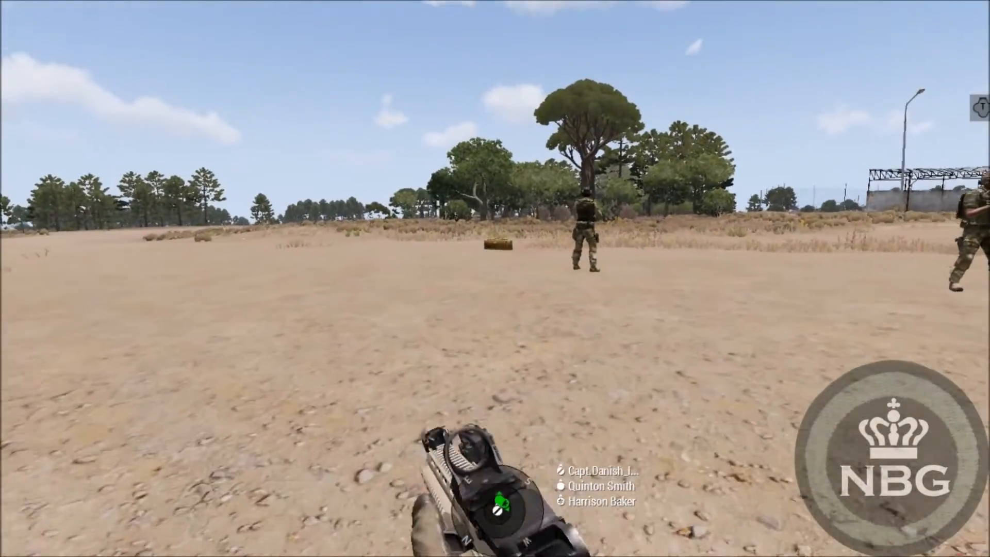
pyautogui.press('w')
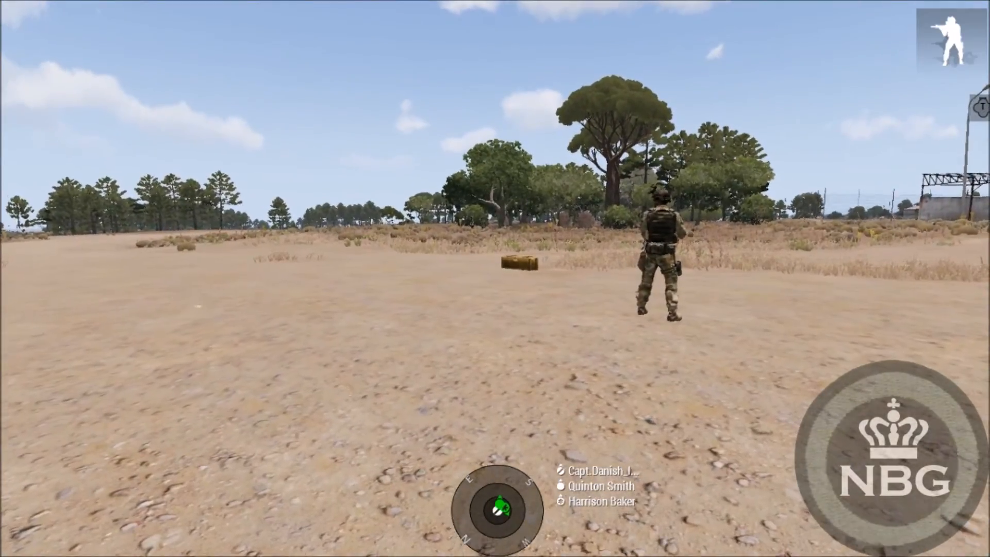
pyautogui.press('w')
pyautogui.press('w')
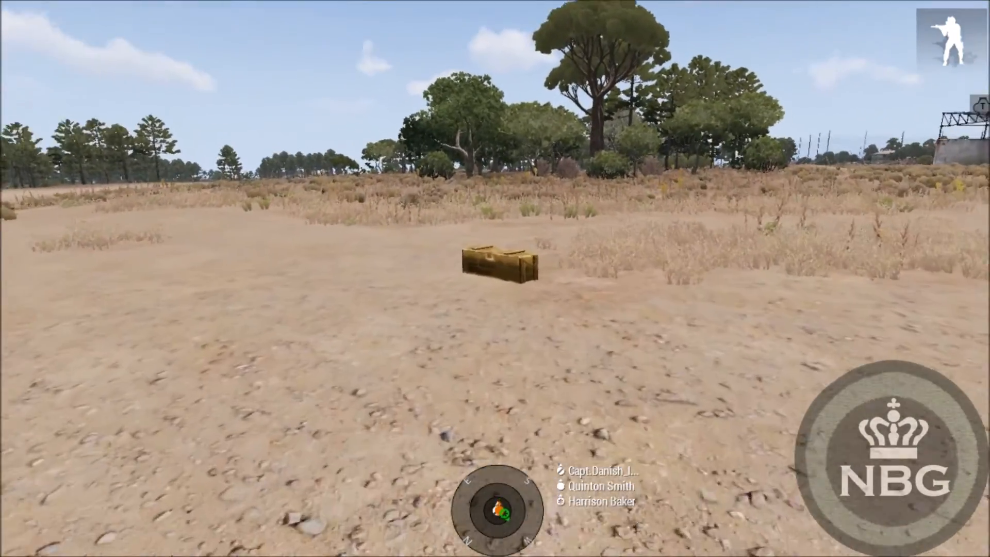
pyautogui.press('w')
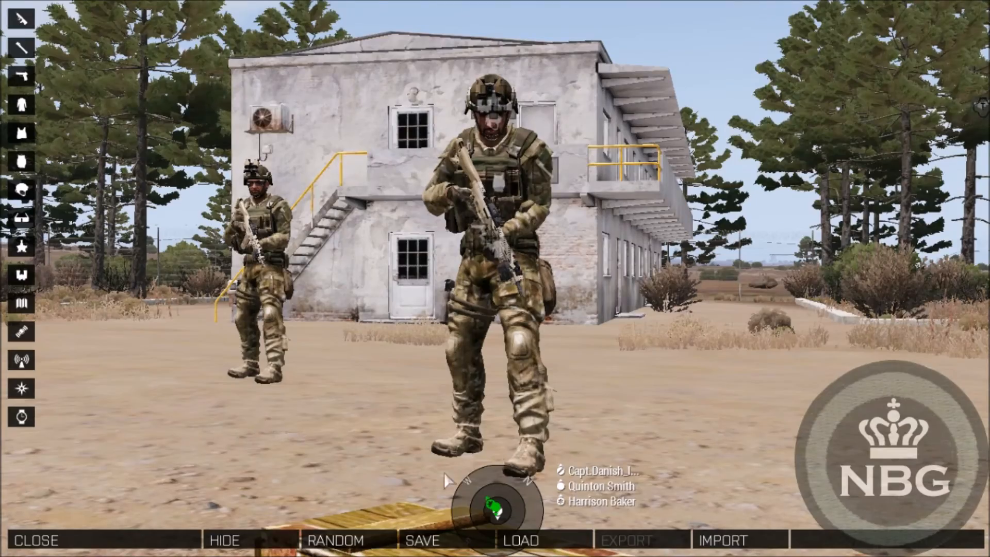
# Inspect the character and the primary weapons in the arsenal, close it and head back toward the squad
pyautogui.moveTo(445, 473); pyautogui.dragTo(134, 511, button='right')
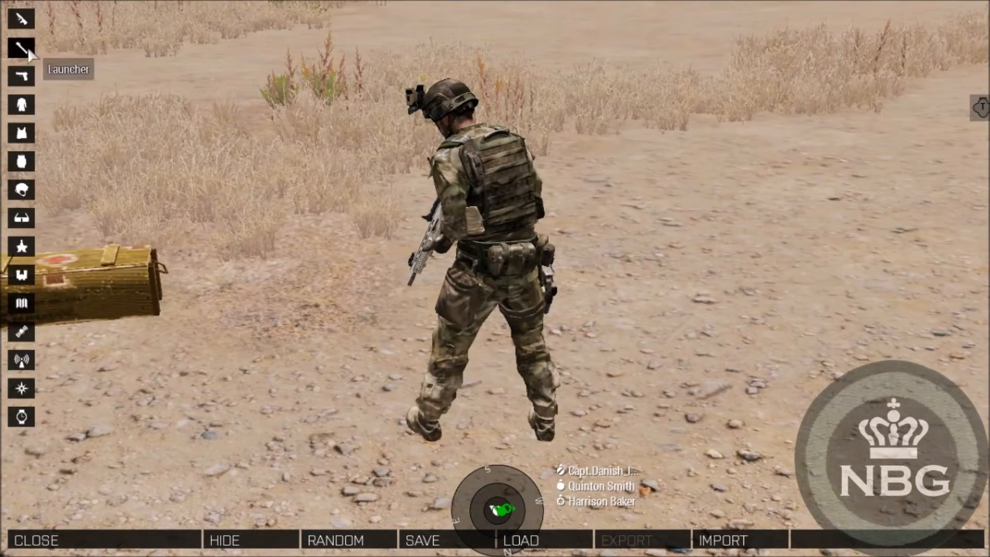
pyautogui.click(21, 19)
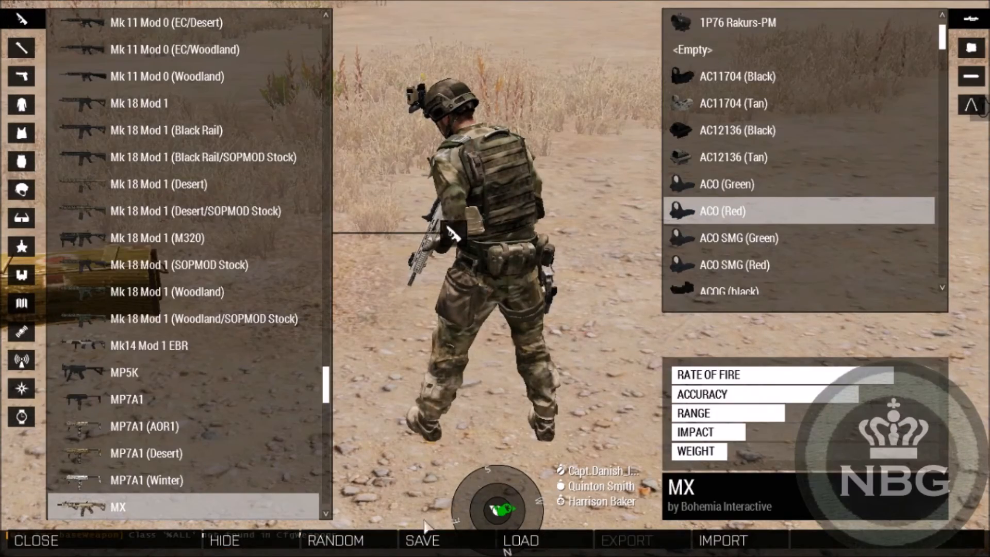
pyautogui.click(35, 540)
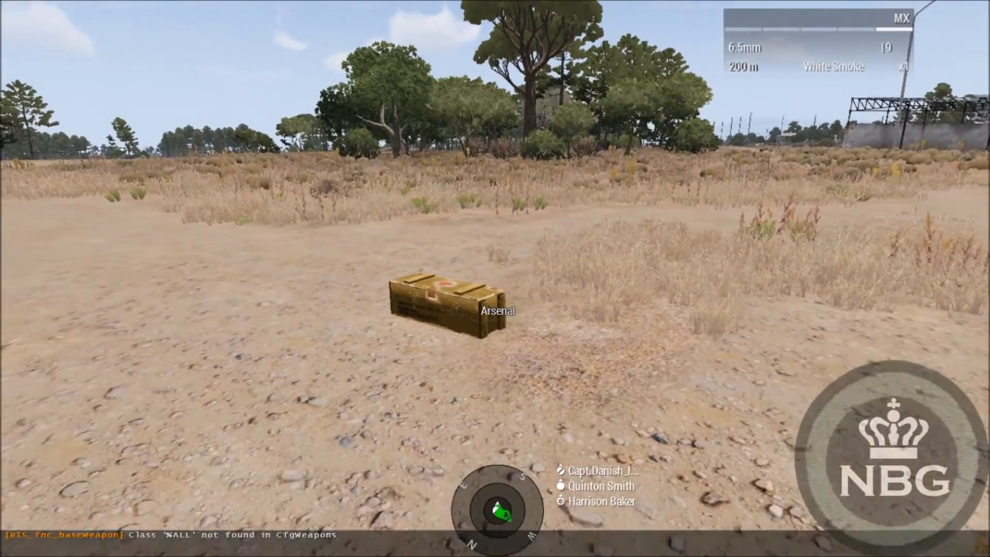
pyautogui.press('s')
pyautogui.press('w')
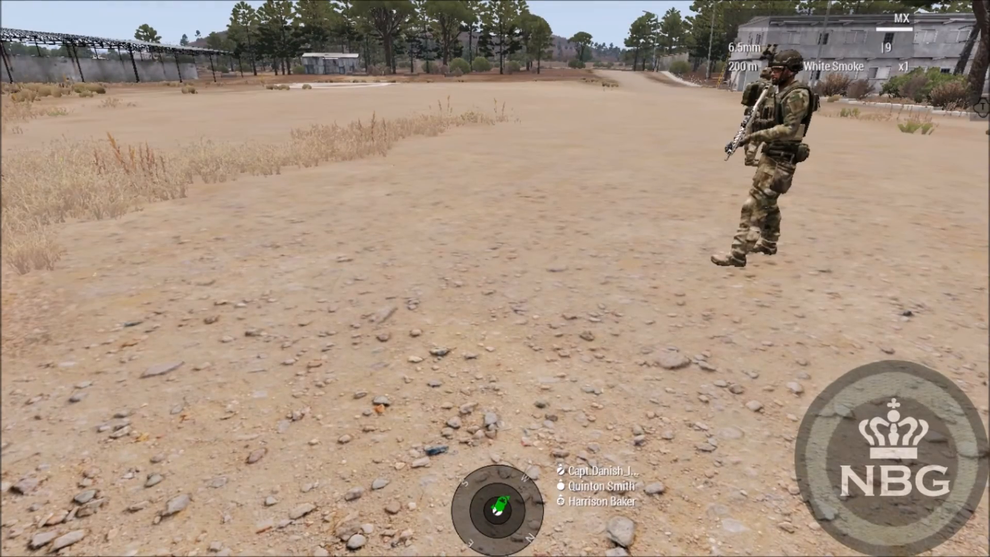
# Return to Zeus, jump the view to Feres by way of the map and fly to the open fields outside the town
pyautogui.press('y')
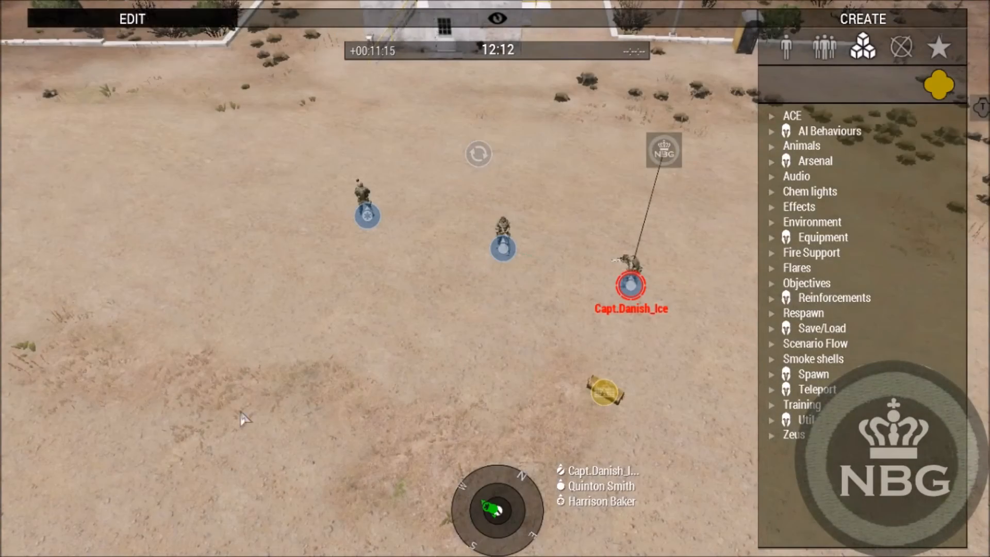
pyautogui.scroll(-5, 243, 419)
pyautogui.press('m')
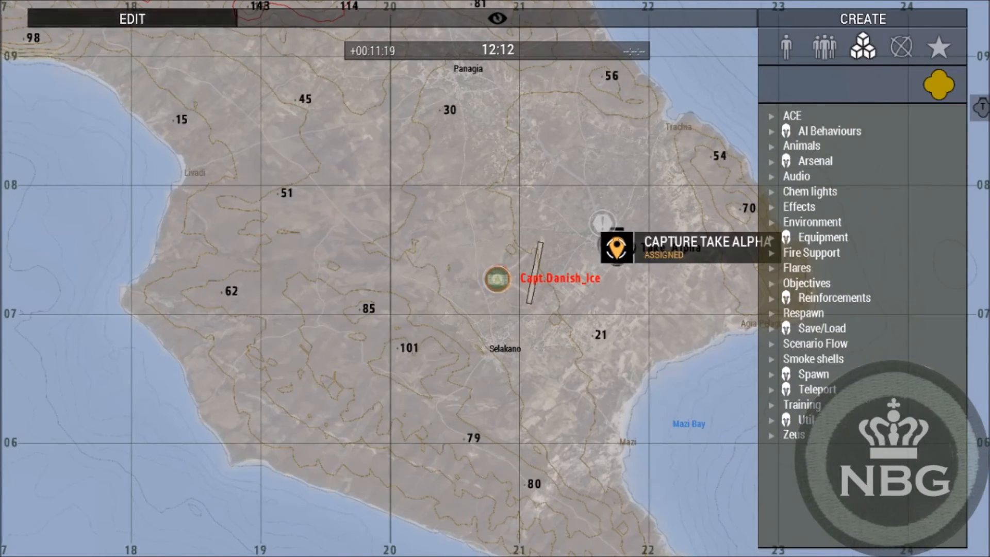
pyautogui.press('m')
pyautogui.press('s')
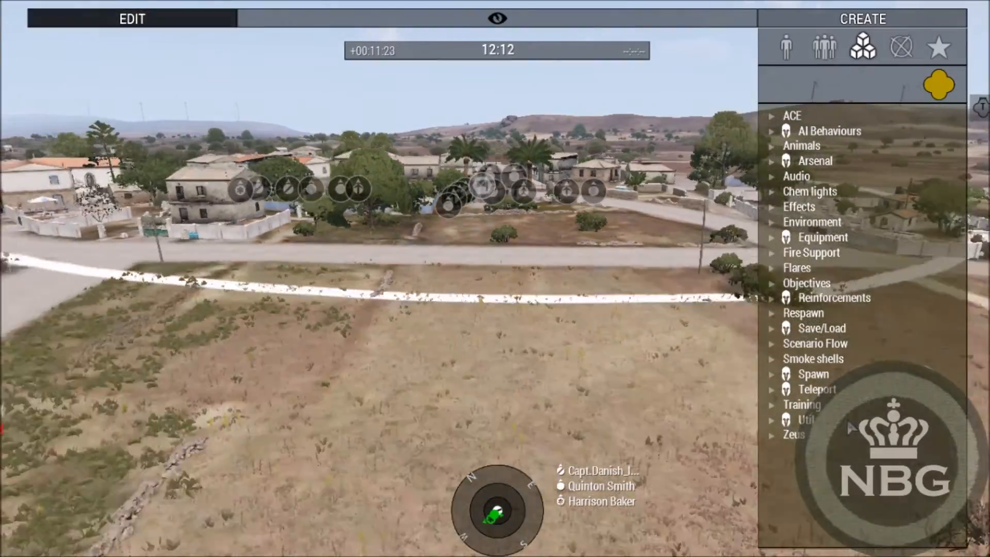
pyautogui.press('s')
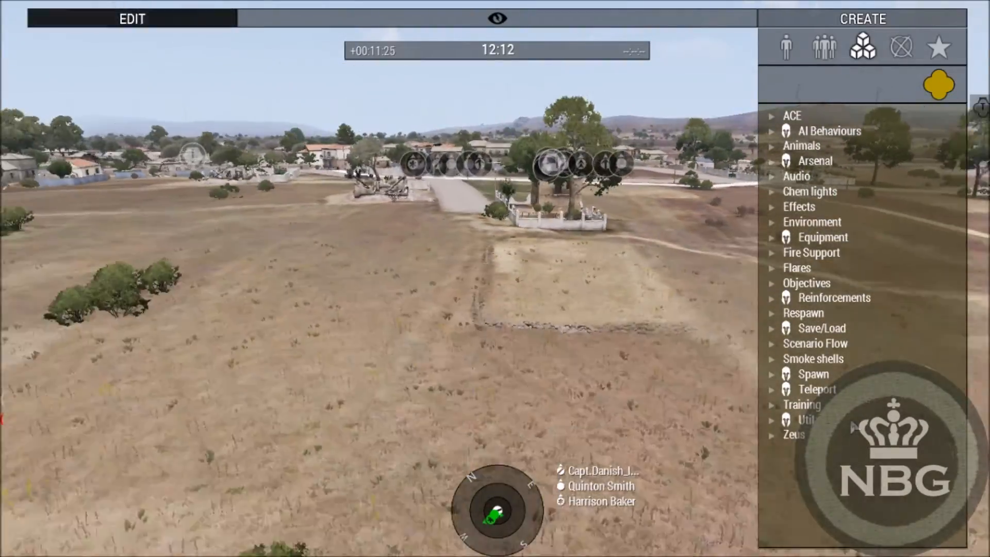
pyautogui.press('s')
pyautogui.moveTo(854, 427); pyautogui.dragTo(975, 441, button='right')
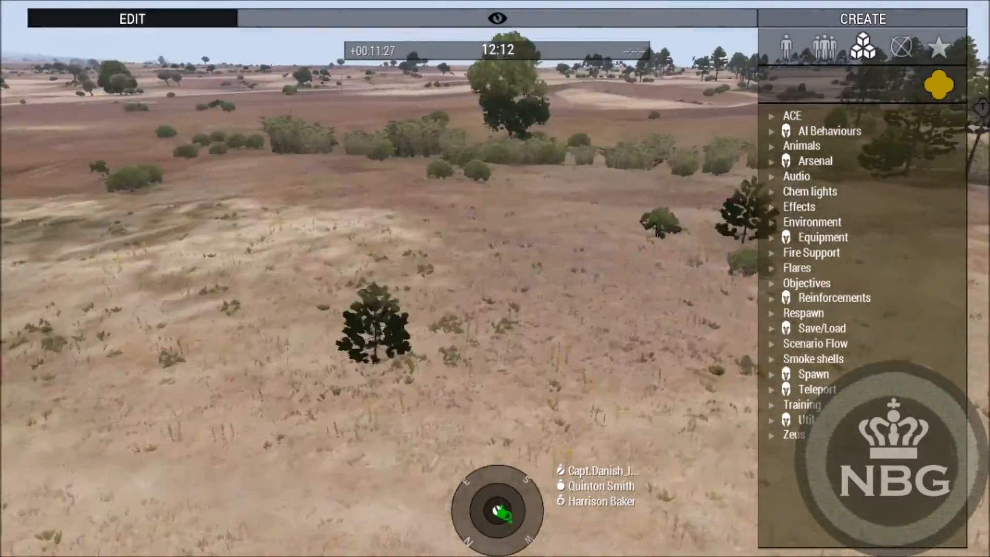
pyautogui.press('s')
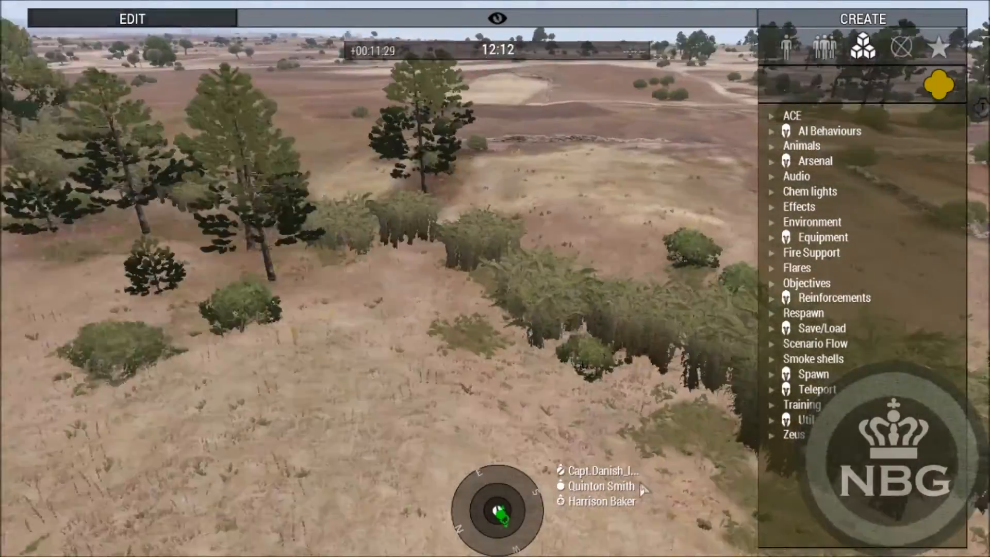
pyautogui.moveTo(643, 489); pyautogui.dragTo(318, 510, button='right')
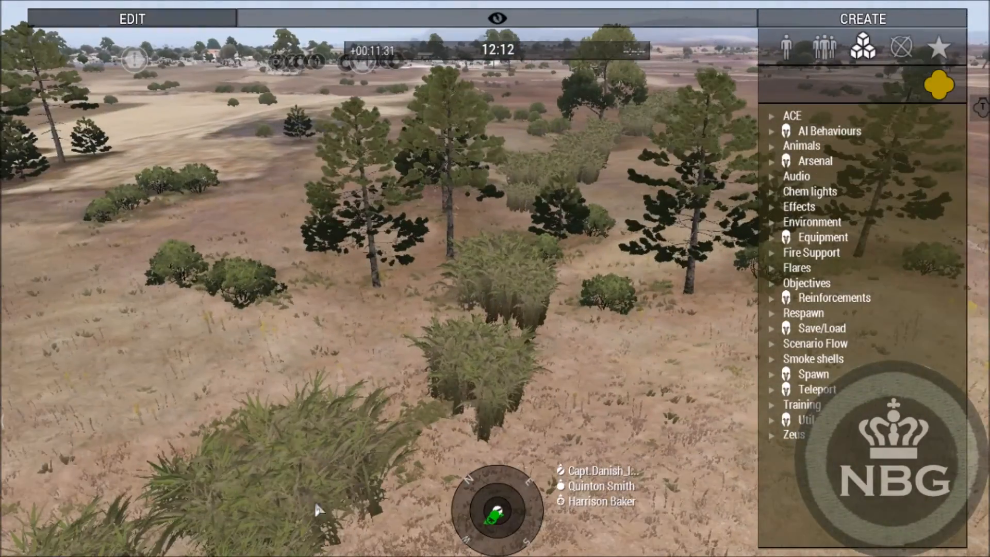
# Place the Ares military base composition Medium - Op Tower on the open field
pyautogui.click(787, 49)
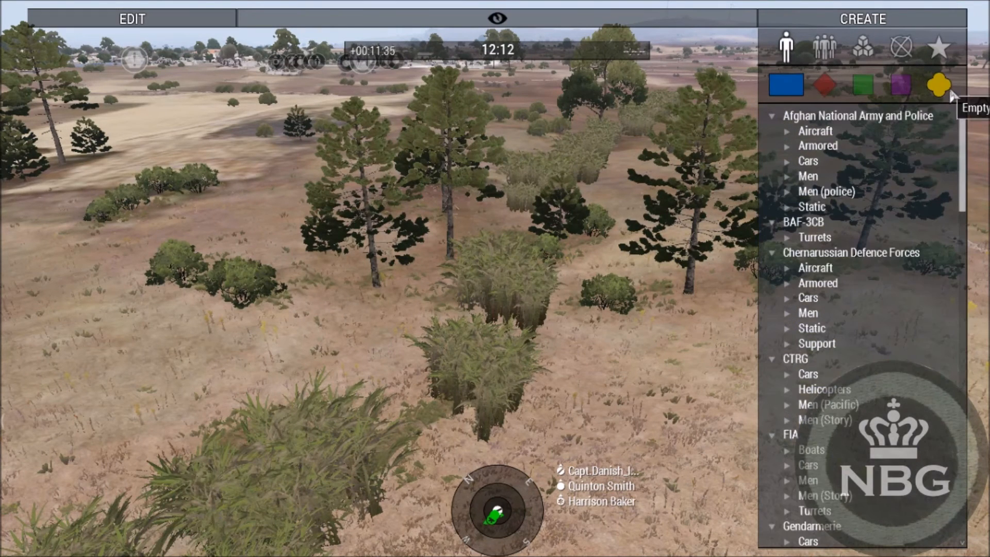
pyautogui.click(900, 84)
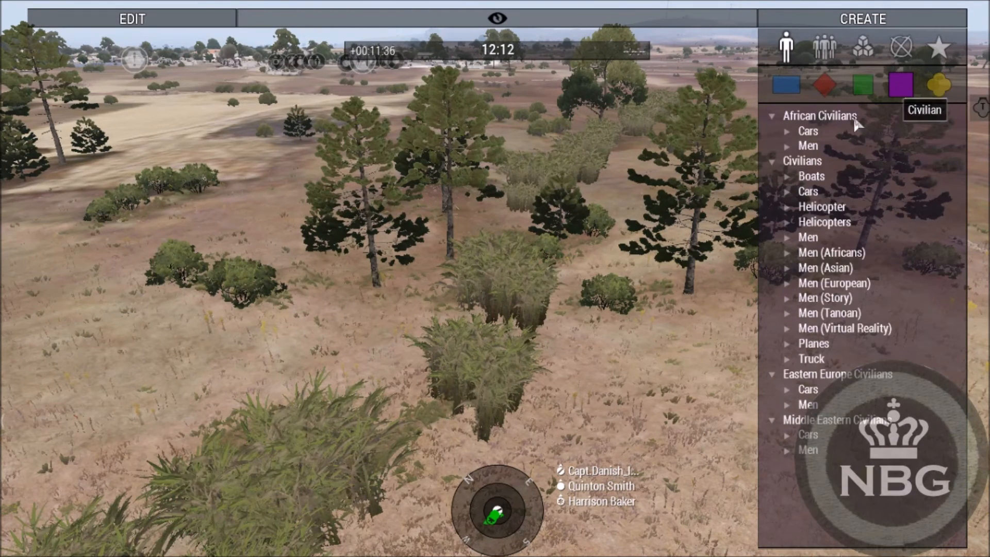
pyautogui.click(828, 50)
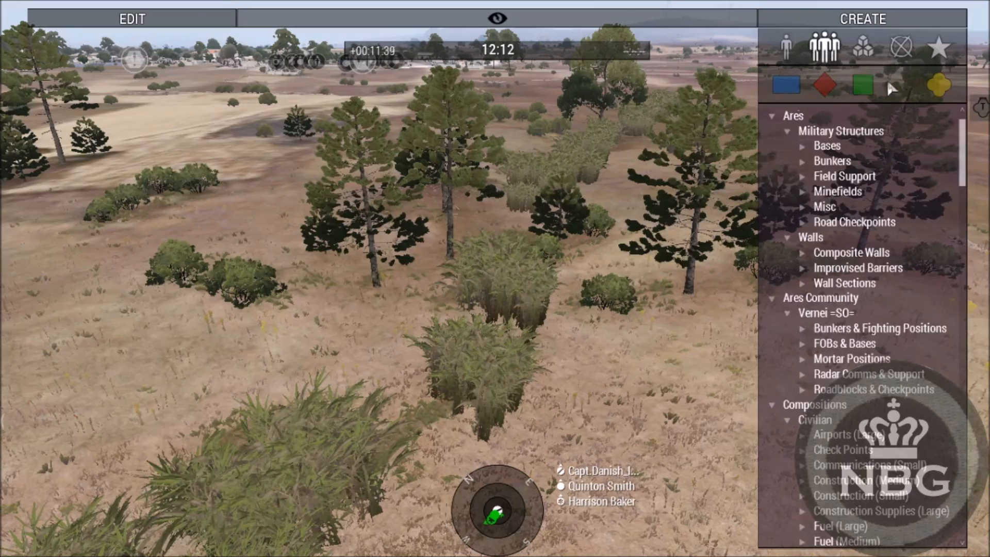
pyautogui.click(804, 147)
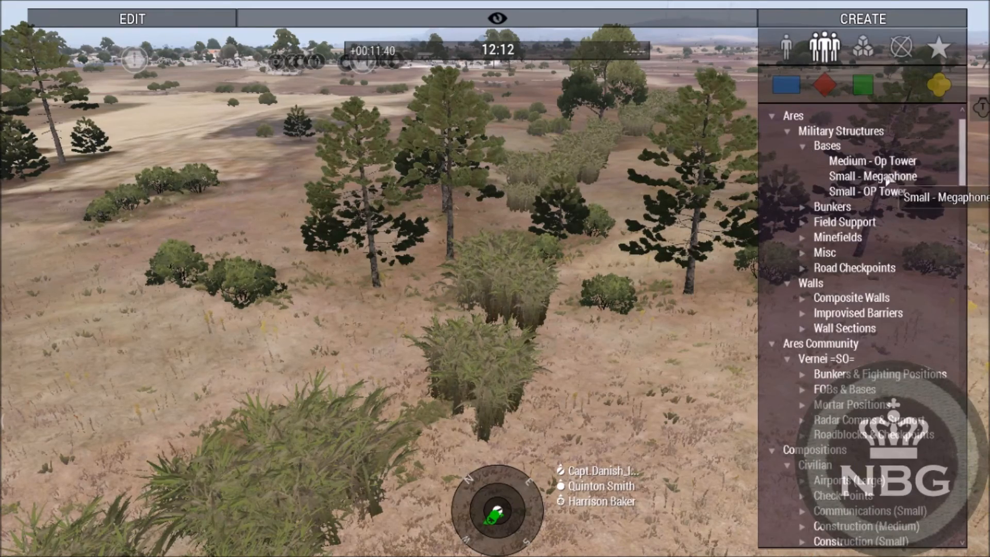
pyautogui.click(872, 161)
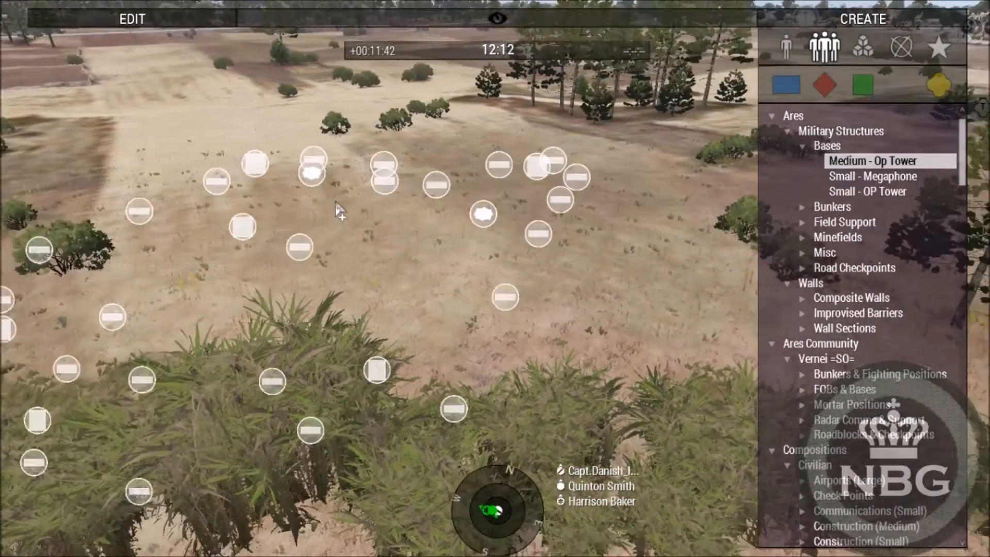
pyautogui.press('s')
pyautogui.moveTo(336, 204); pyautogui.dragTo(494, 226, button='right')
pyautogui.press('d')
pyautogui.click(498, 228)
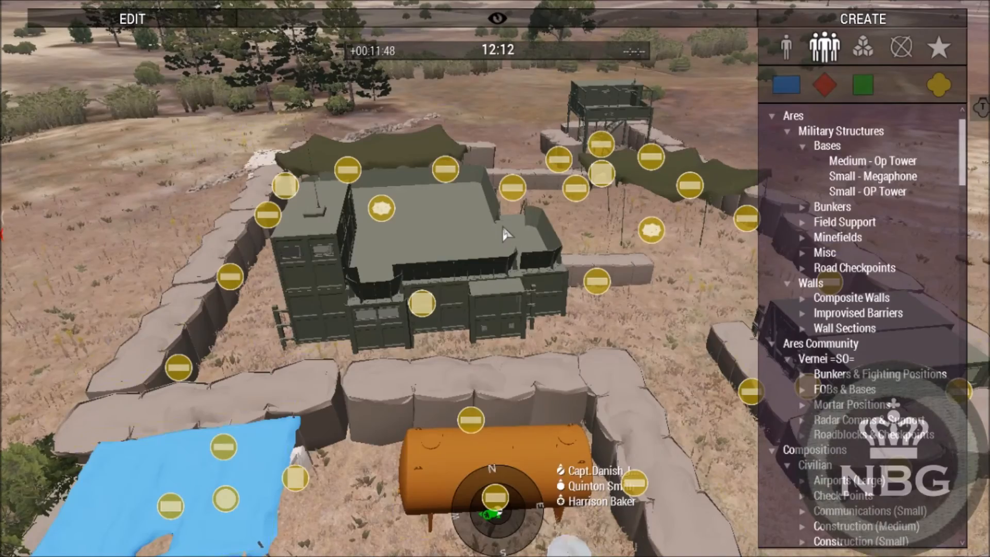
pyautogui.press('s')
pyautogui.press('w')
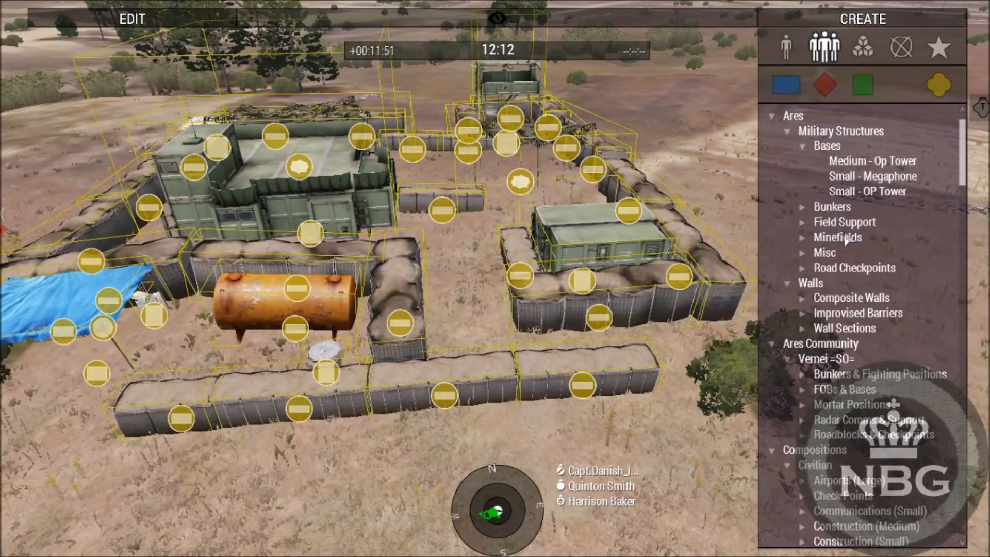
# Place the Camo Field Command composition from Field Support on the field beside the tower base
pyautogui.click(807, 226)
pyautogui.click(807, 226)
pyautogui.click(807, 226)
pyautogui.click(865, 240)
pyautogui.press('a')
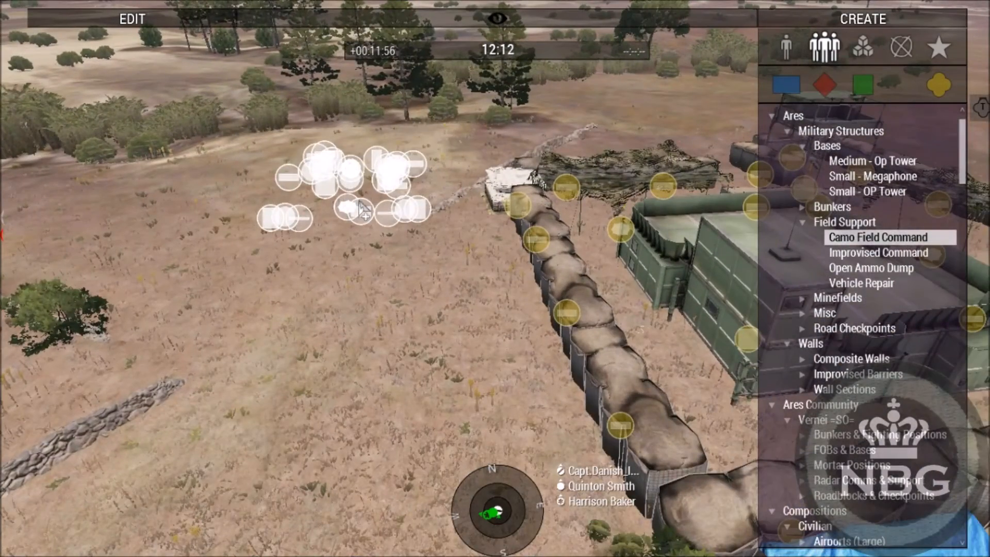
pyautogui.click(363, 209)
# Delete the entire Medium - Op Tower base, keeping only the Camo Field Command
pyautogui.press('w')
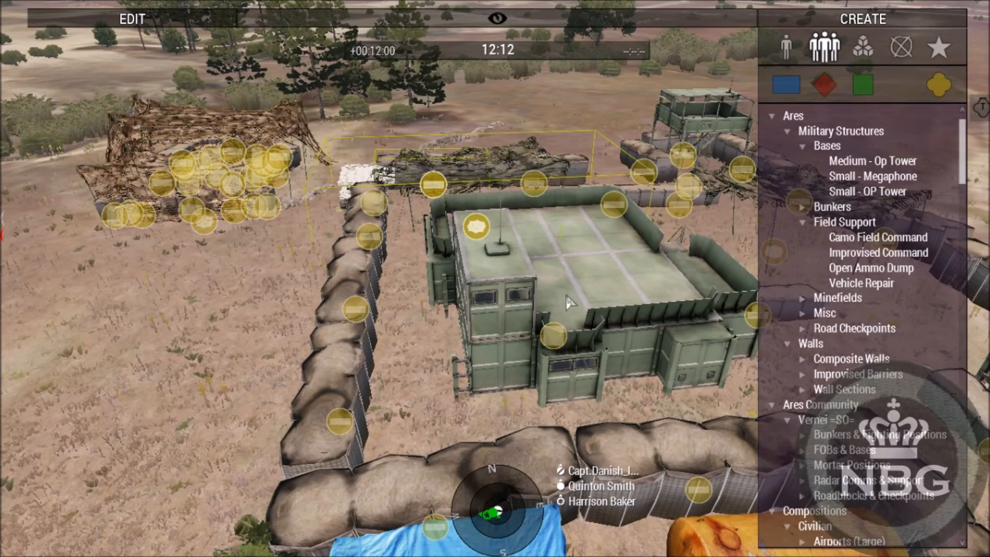
pyautogui.scroll(-4, 567, 283)
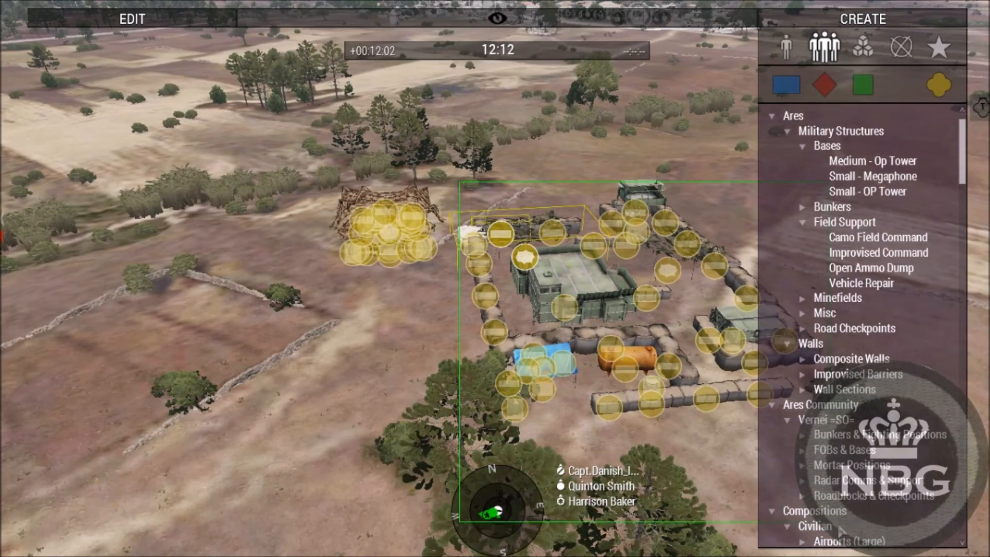
pyautogui.press('Delete')
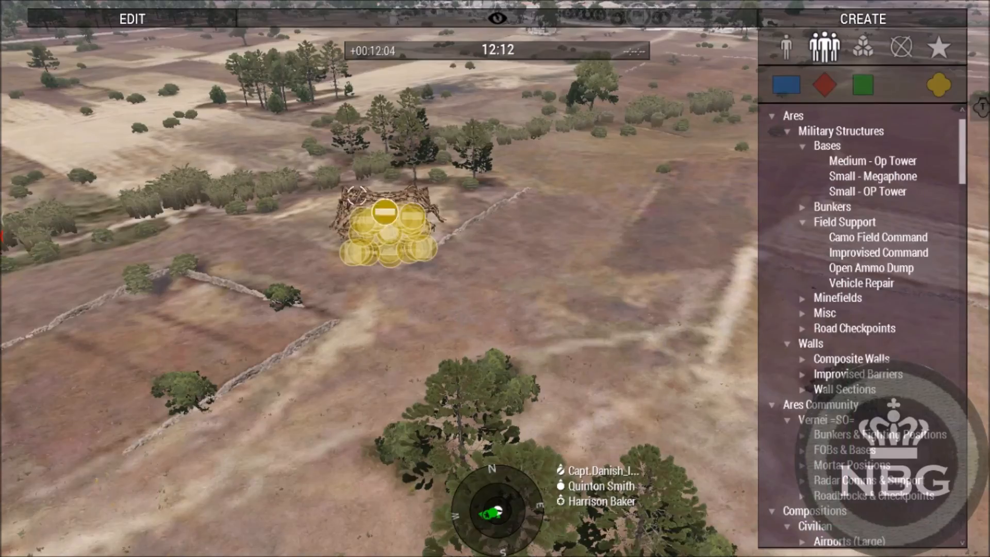
# Place a Players (BLUFOR) respawn module on the ground inside the Camo Field Command
pyautogui.scroll(5, 355, 194)
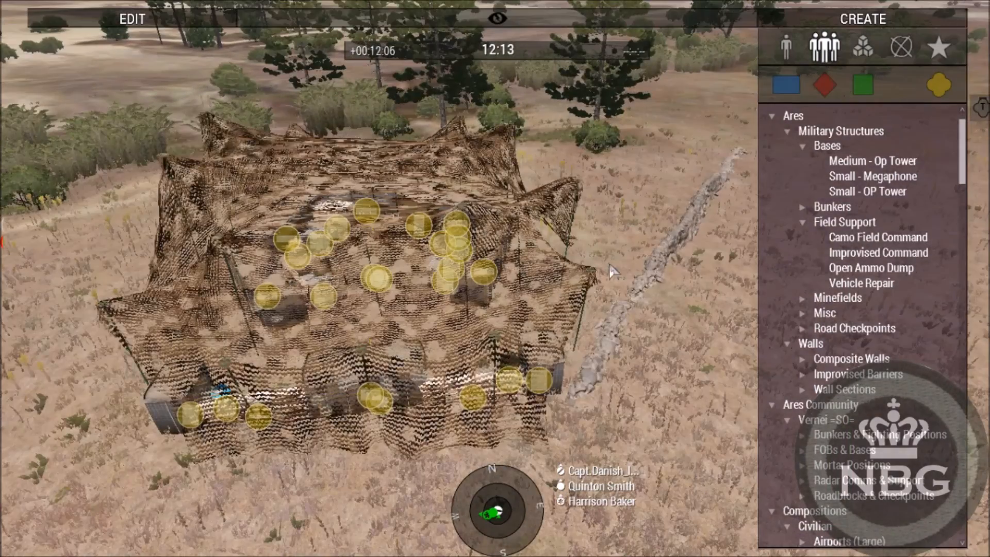
pyautogui.press('d')
pyautogui.moveTo(676, 232); pyautogui.dragTo(415, 308, button='right')
pyautogui.press('w')
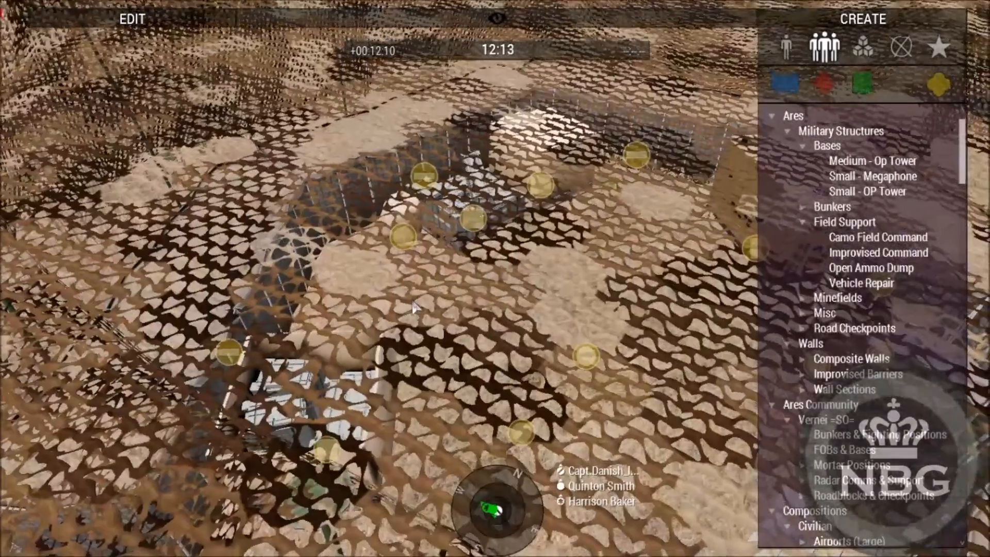
pyautogui.scroll(5, 415, 308)
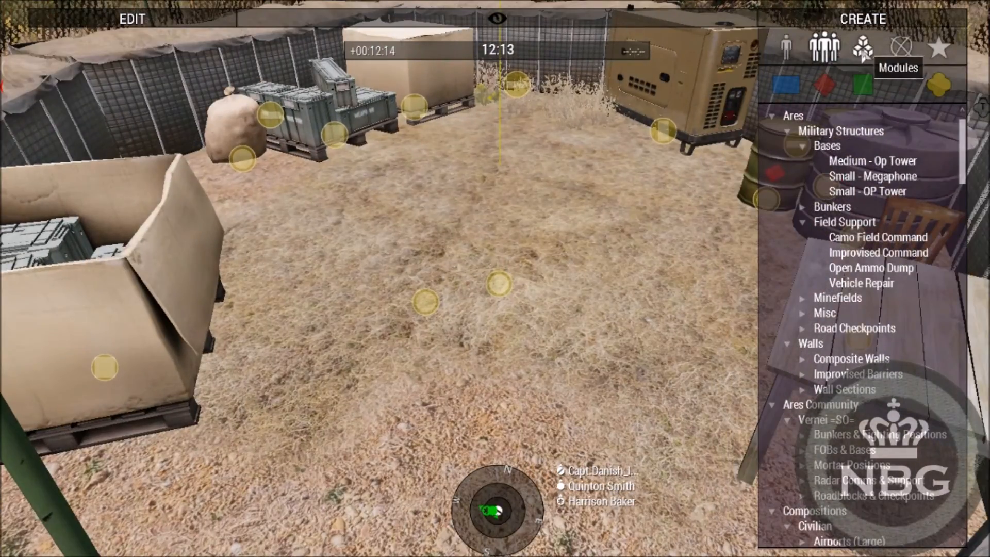
pyautogui.click(862, 51)
pyautogui.click(770, 319)
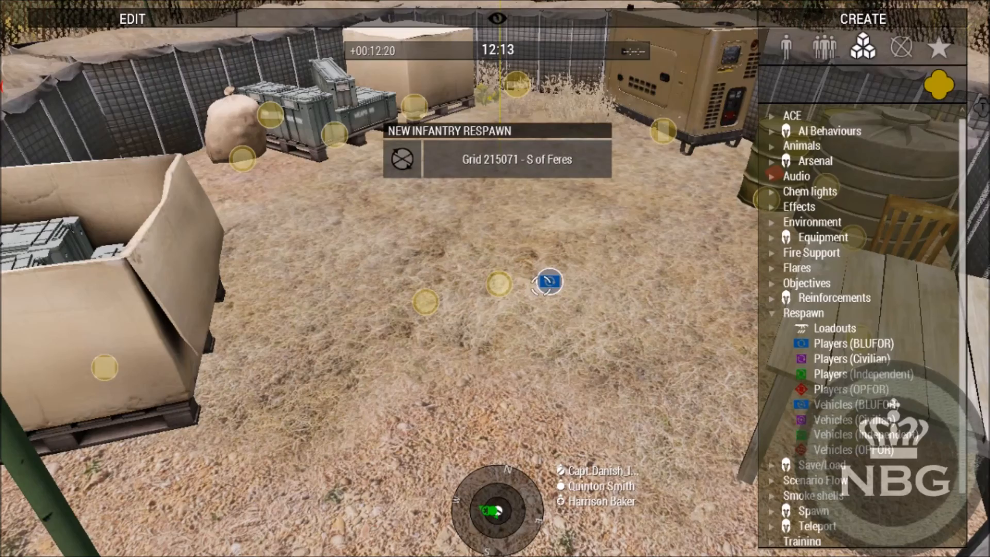
# Place another Players (BLUFOR) respawn module near Feres, beside the house at the road junction
pyautogui.scroll(-10, 542, 285)
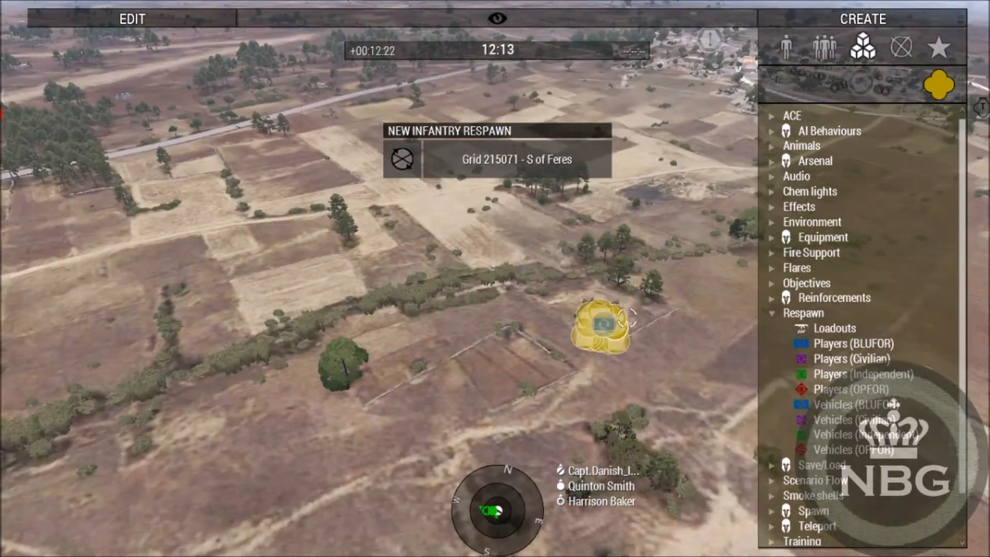
pyautogui.moveTo(628, 317); pyautogui.dragTo(763, 479, button='right')
pyautogui.press('w')
pyautogui.press('w')
pyautogui.press('a')
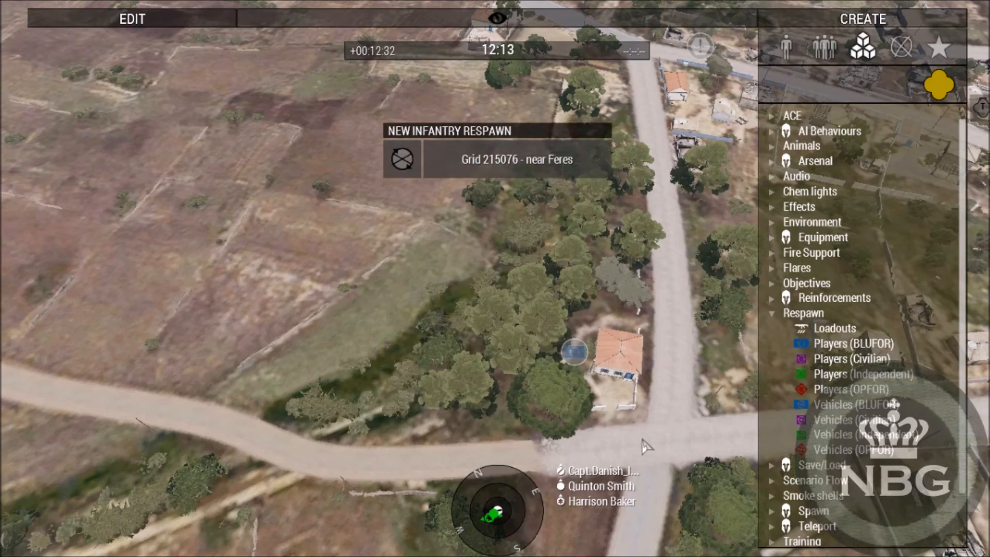
# Leave Zeus and force the player's character to respawn, confirming the request
pyautogui.press('y')
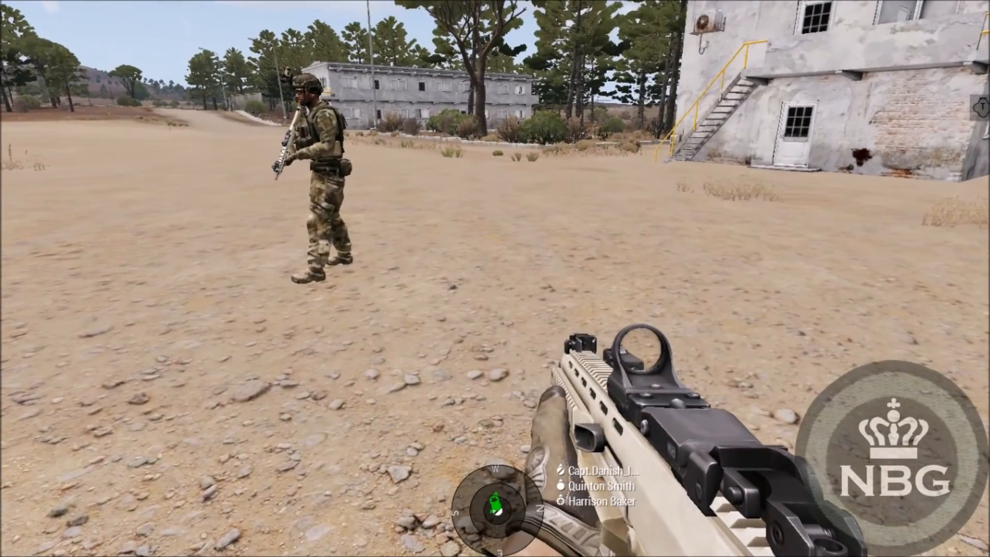
pyautogui.press('Escape')
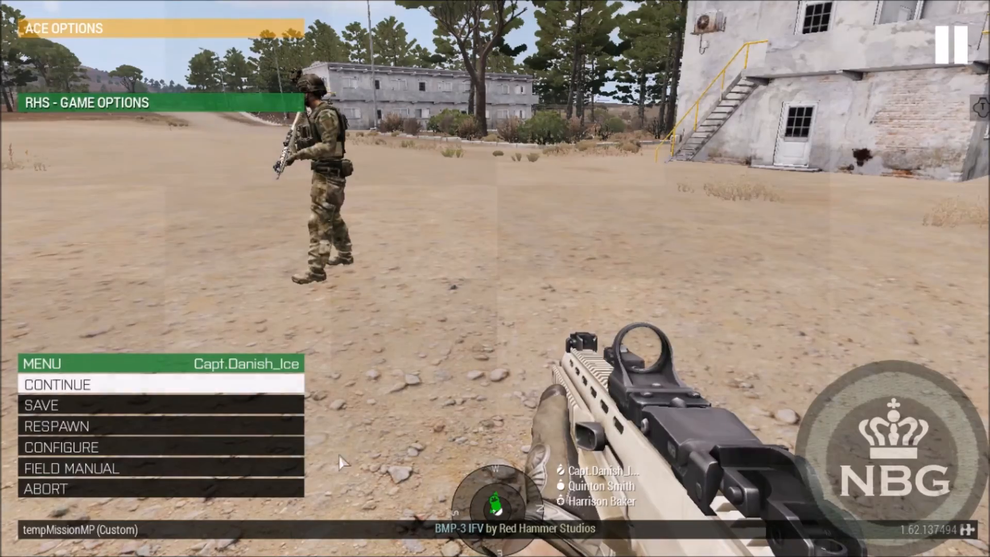
pyautogui.click(46, 428)
pyautogui.click(404, 314)
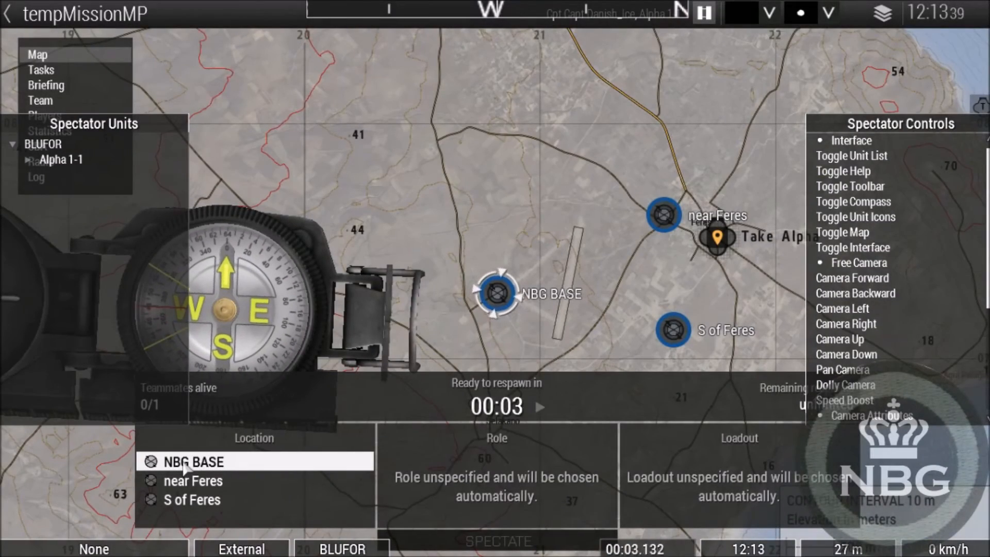
# Compare the respawn locations on the map, choose S of Feres and respawn there
pyautogui.click(200, 484)
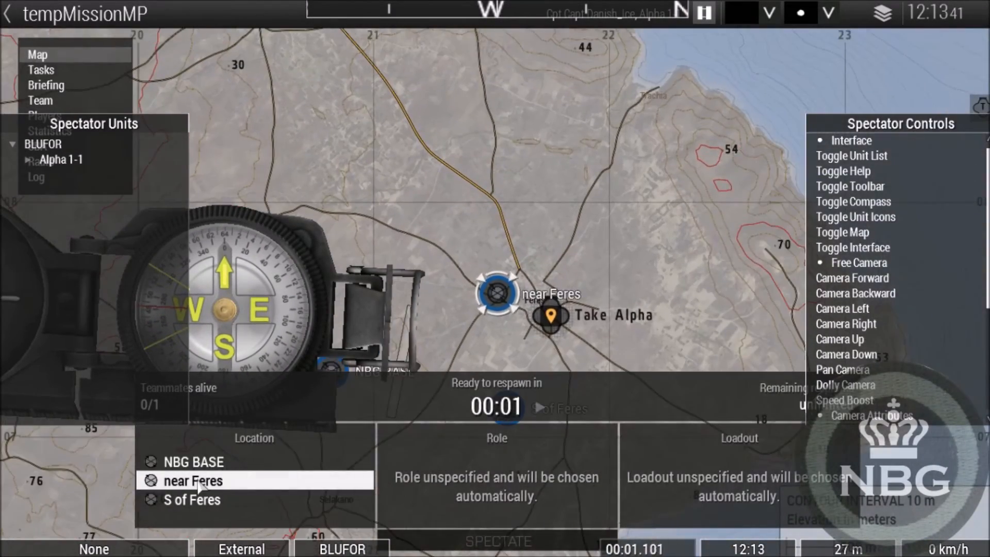
pyautogui.scroll(-3, 548, 308)
pyautogui.moveTo(564, 321)
pyautogui.mouseDown(button='right')
pyautogui.moveTo(567, 469)
pyautogui.moveTo(601, 292)
pyautogui.mouseUp(button='right')
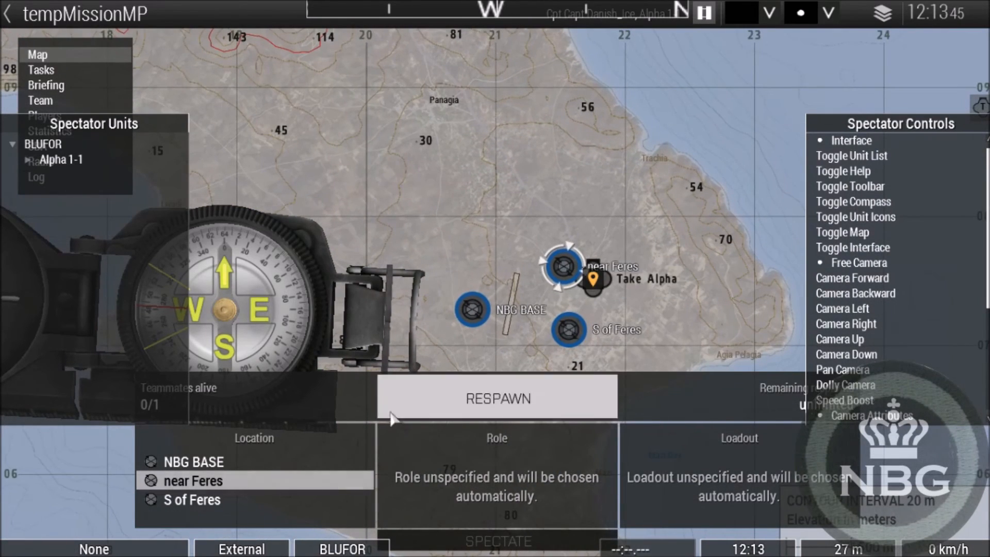
pyautogui.click(200, 502)
pyautogui.click(512, 382)
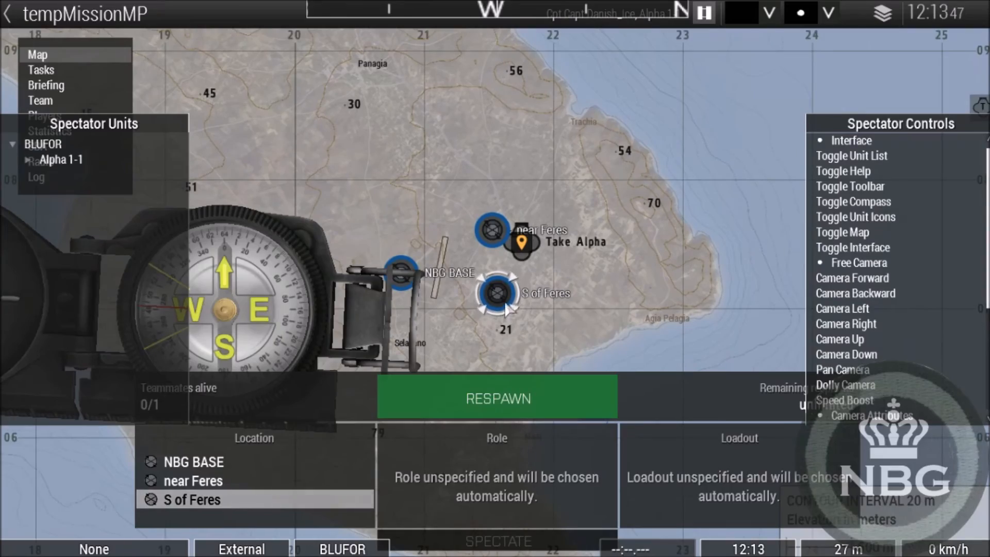
pyautogui.click(514, 399)
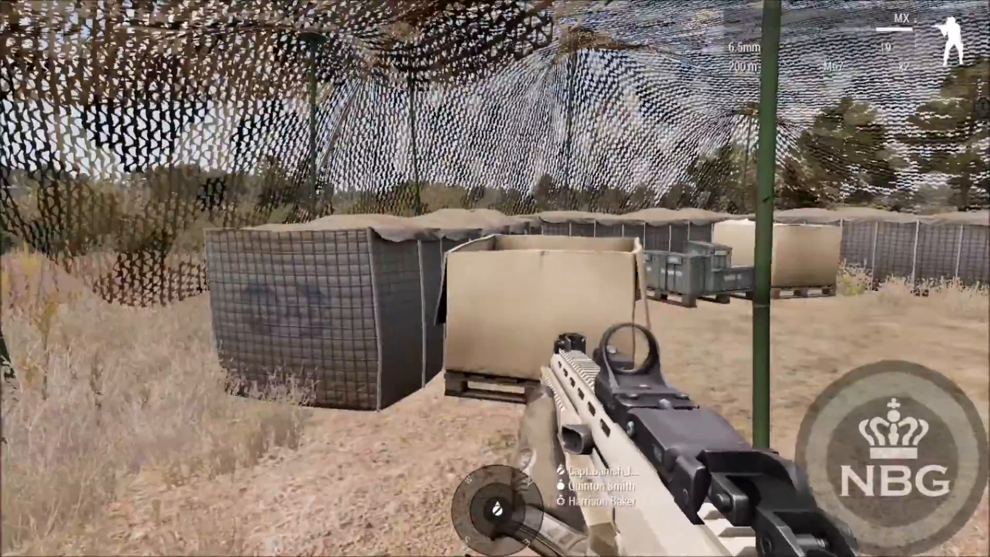
# Walk the player's character through and around the camouflaged field command to examine it
pyautogui.press('w')
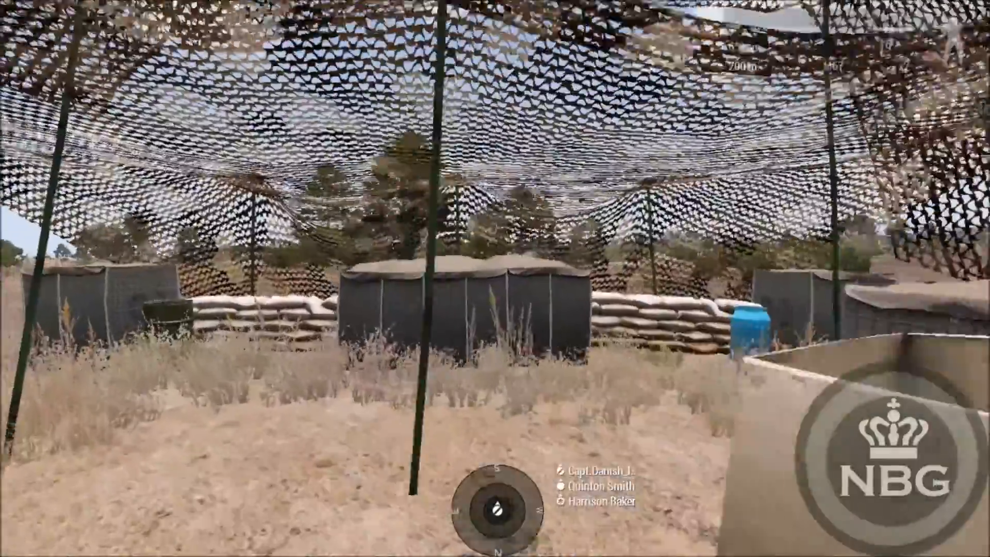
pyautogui.press('w')
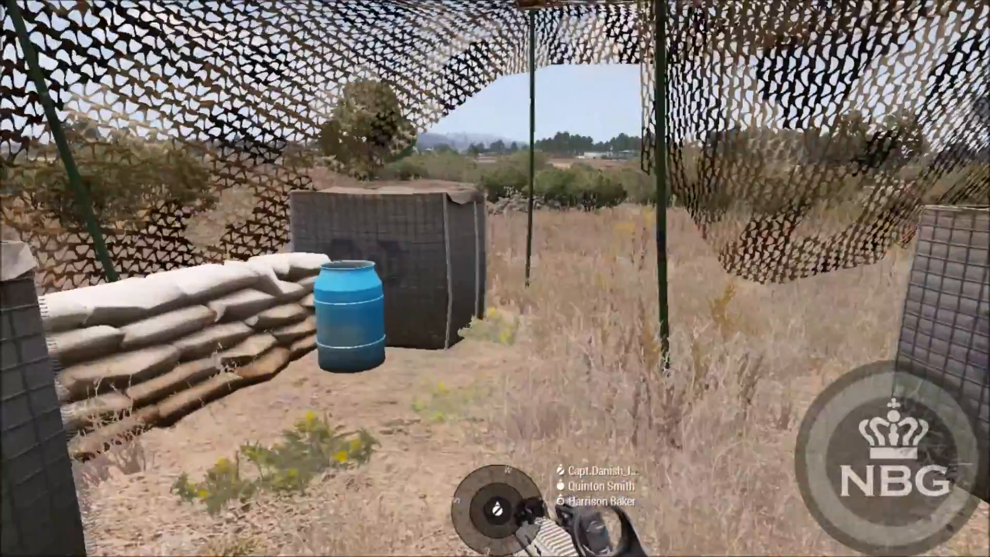
pyautogui.press('w')
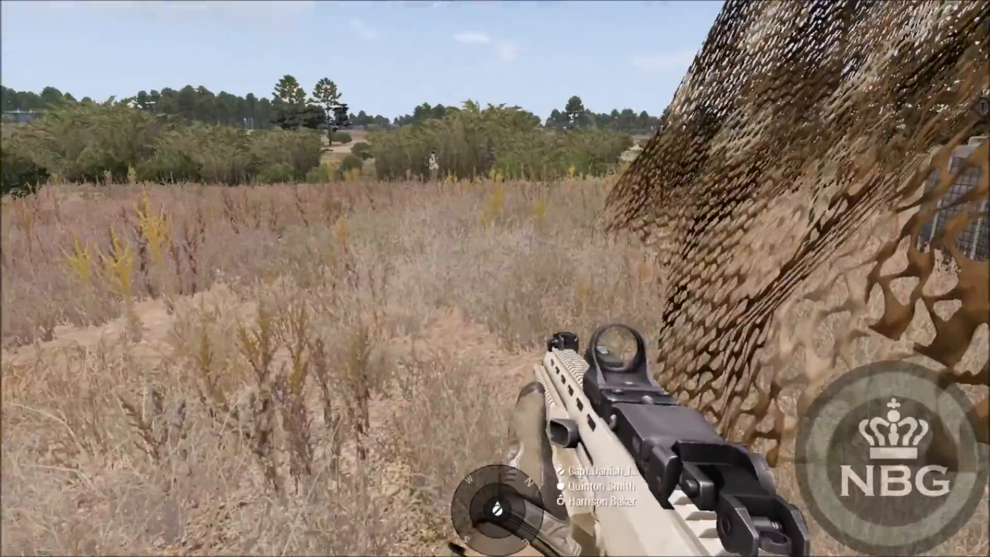
pyautogui.press('w')
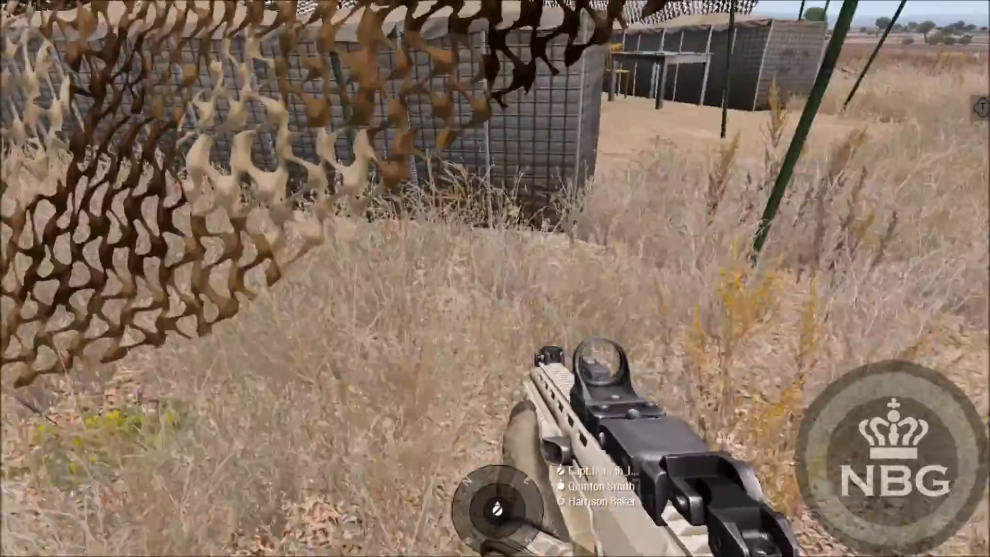
# Walk the character past the table, supply crates and sandbag wall under the camouflage netting to inspect the base interior
pyautogui.press('w')
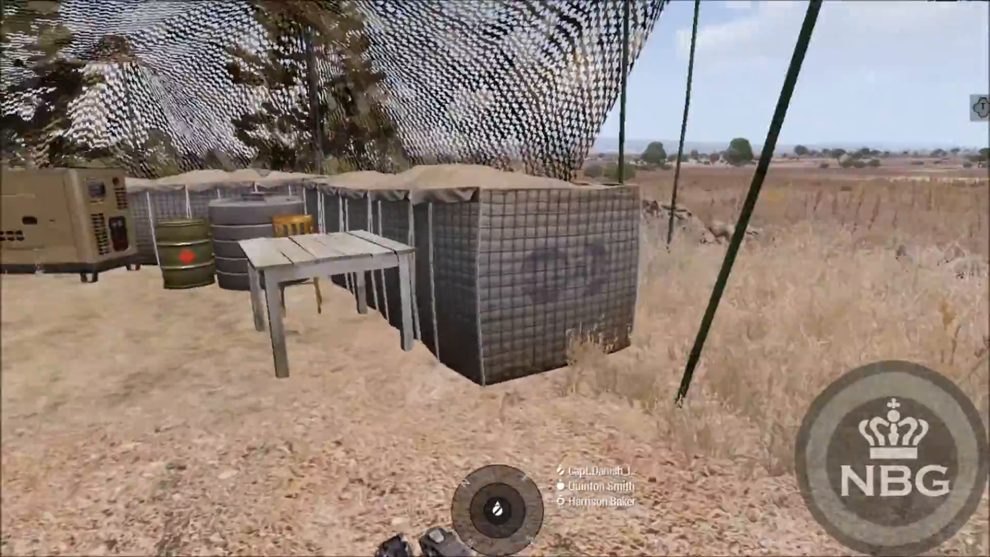
pyautogui.press('w')
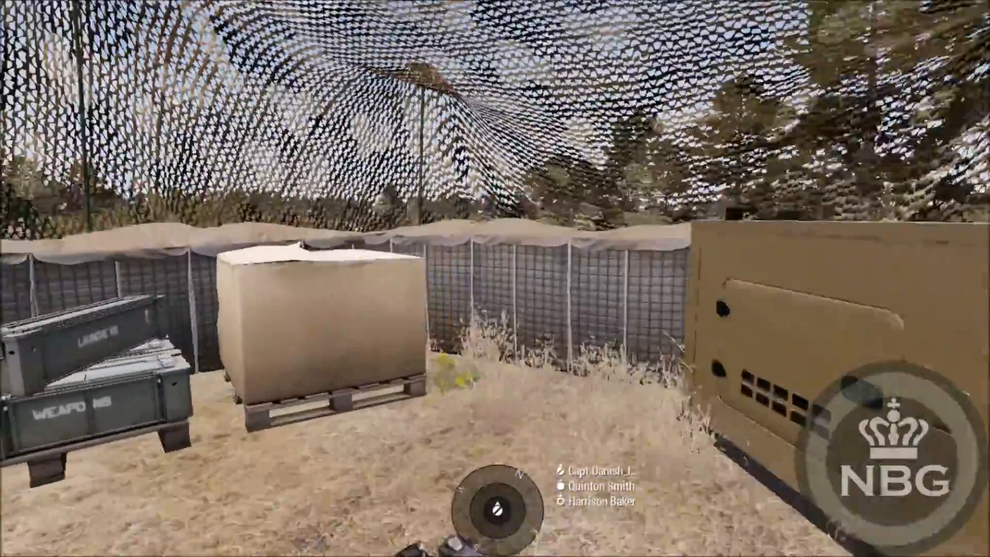
pyautogui.press('w')
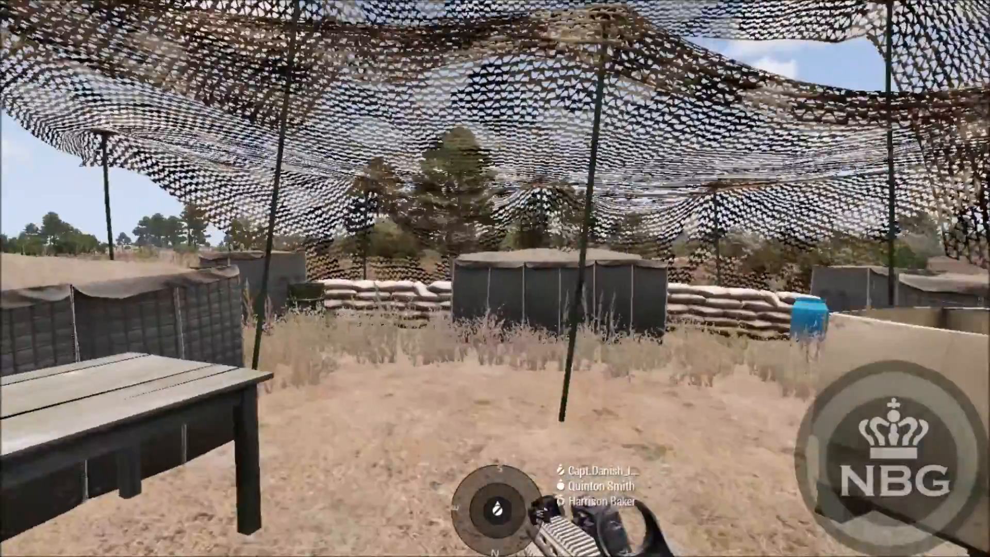
pyautogui.press('w')
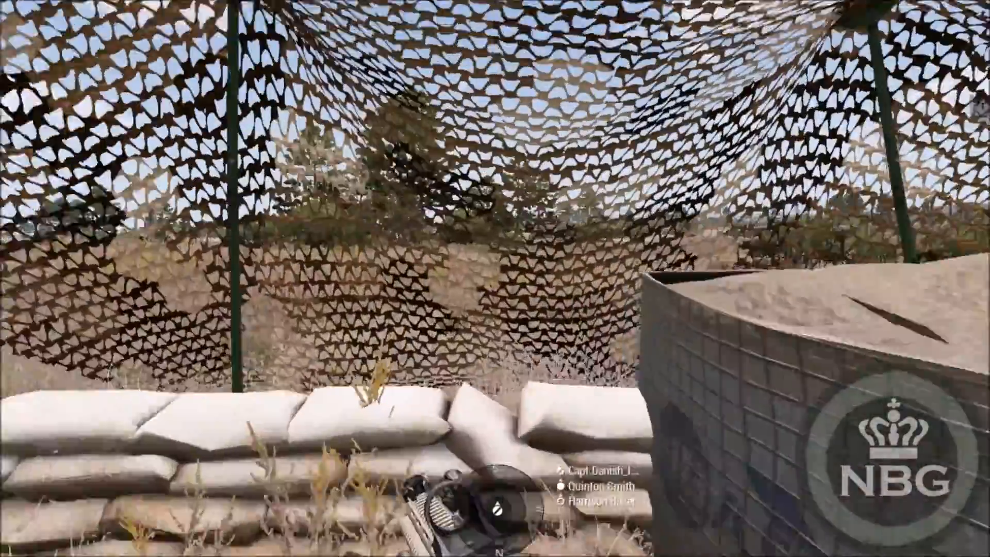
pyautogui.press('w')
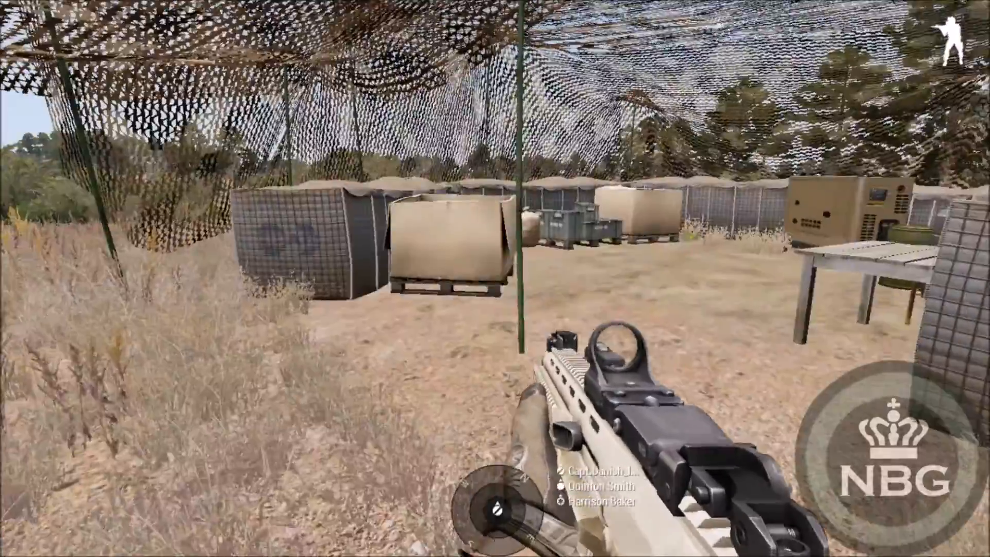
pyautogui.press('w')
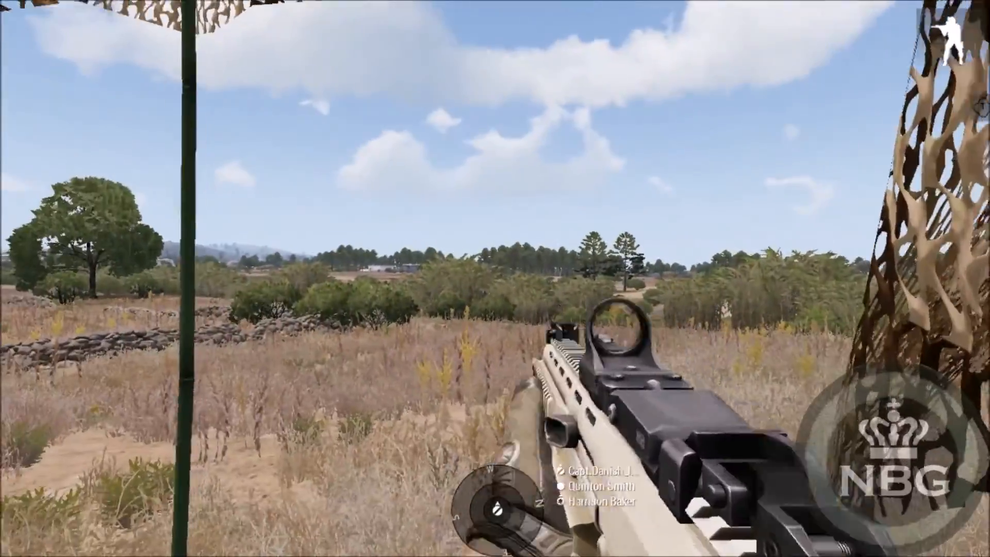
# Aim down the rifle's sight and survey the fields and tree line from the openings in the base's netting
pyautogui.rightClick(495, 278)
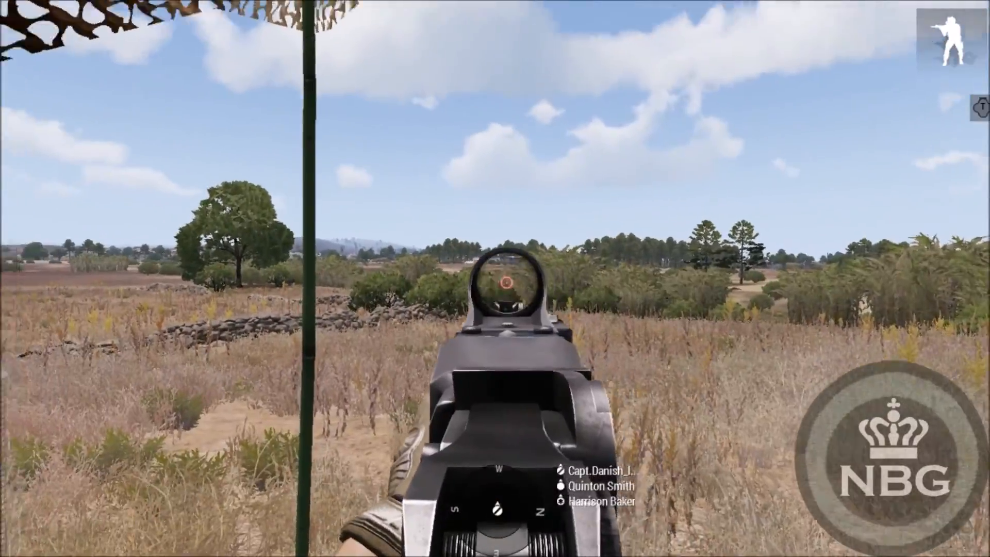
pyautogui.rightClick(495, 279)
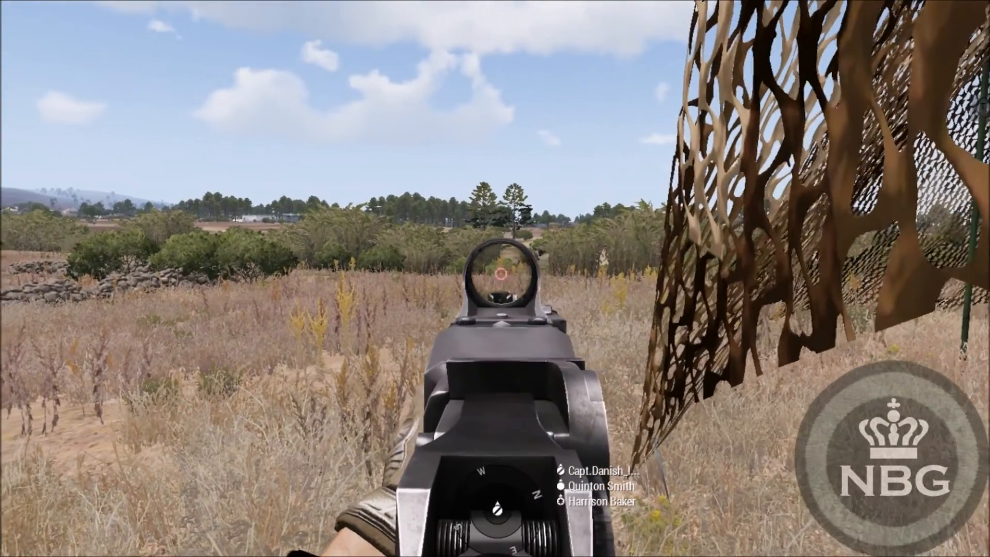
pyautogui.press('s')
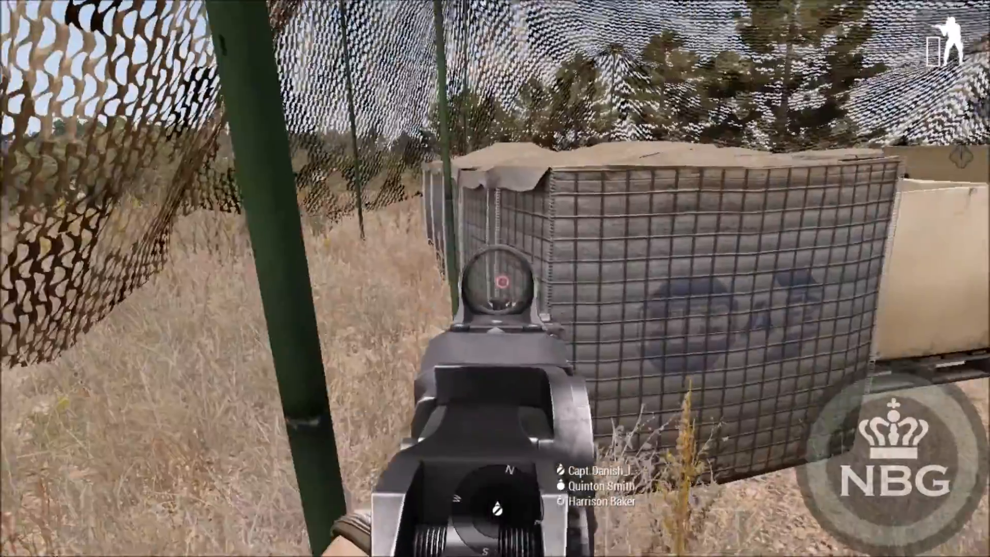
pyautogui.press('w')
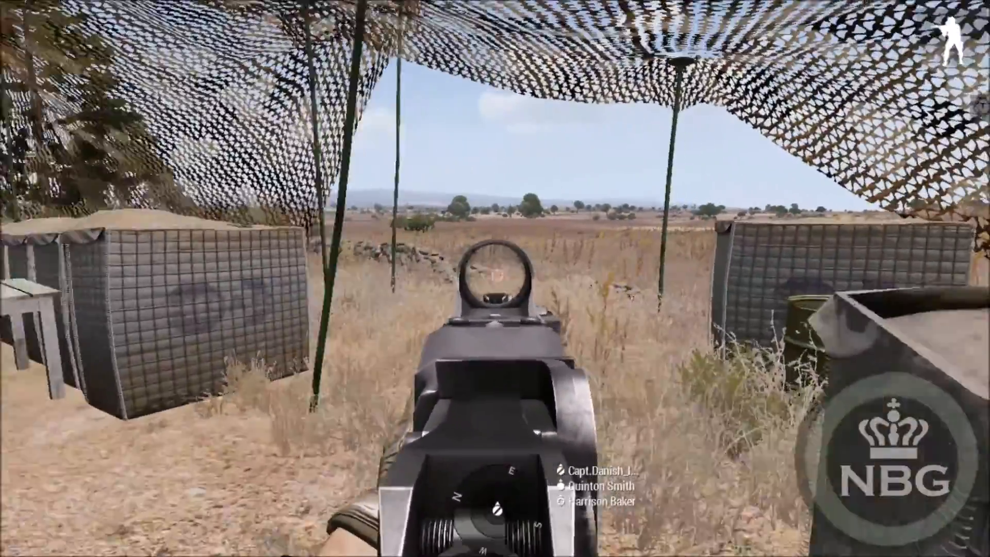
pyautogui.press('d')
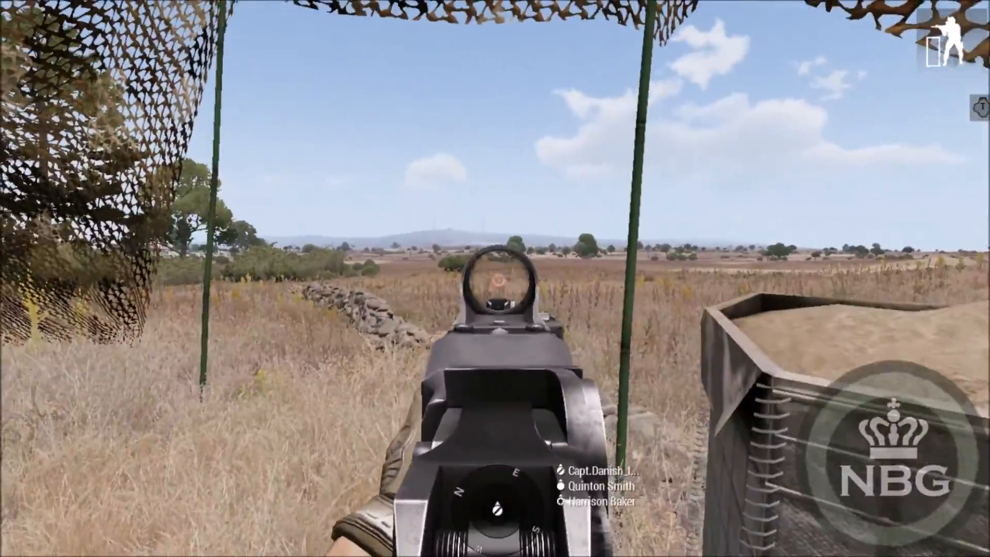
pyautogui.press('w')
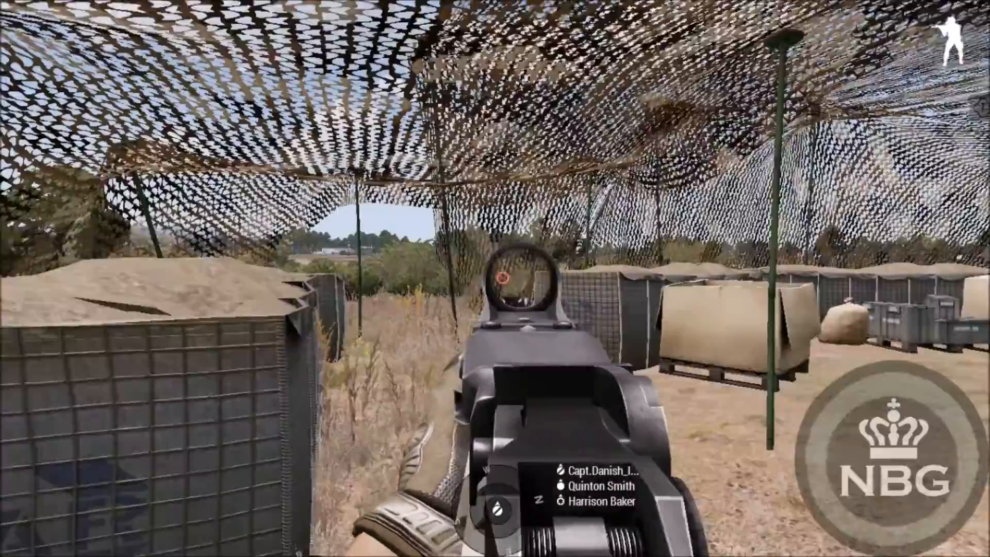
pyautogui.press('w')
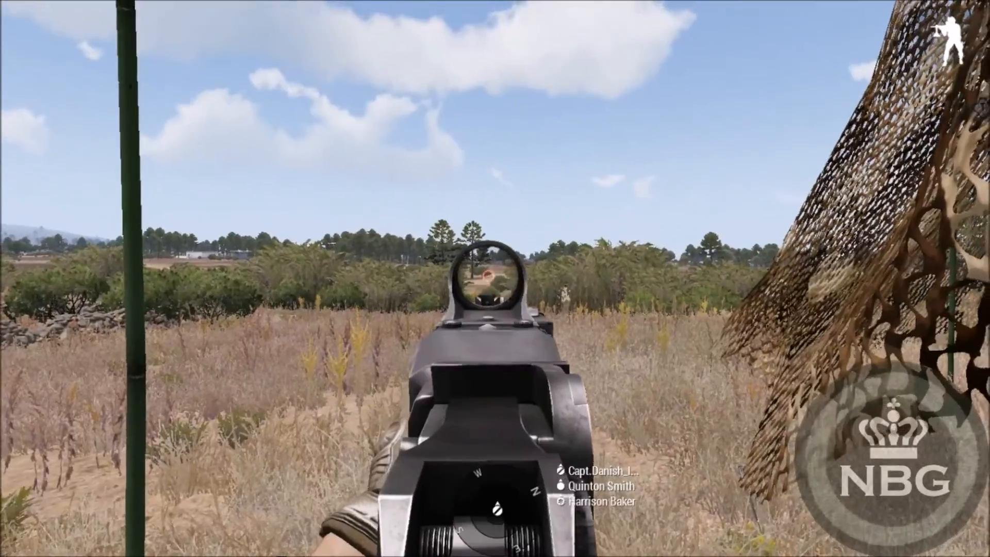
pyautogui.rightClick(495, 279)
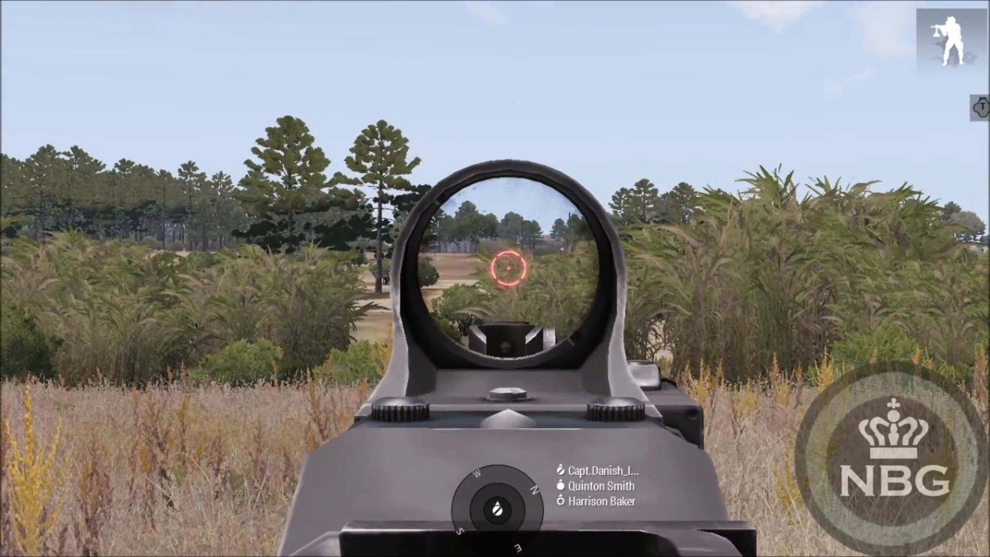
pyautogui.rightClick(495, 279)
pyautogui.press('s')
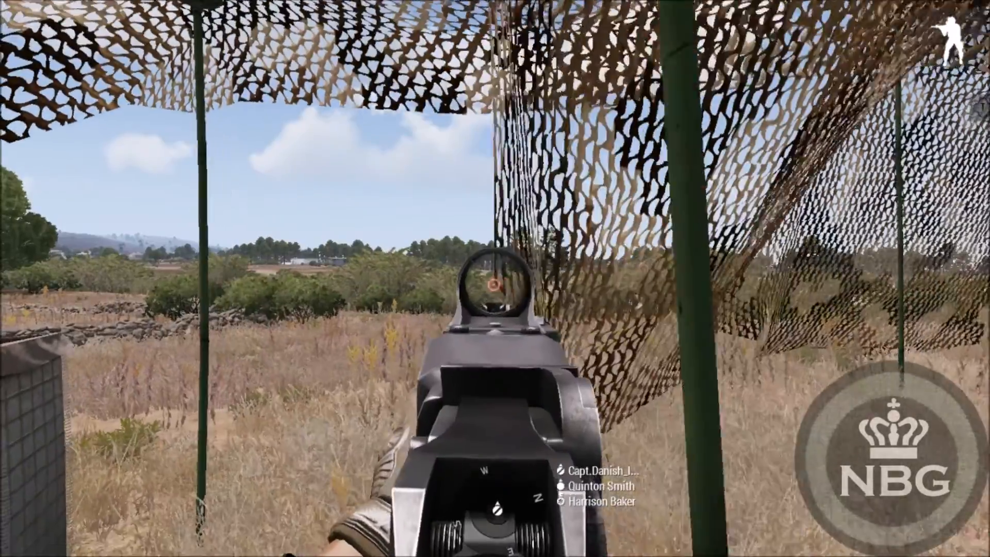
# Patrol the base with the rifle raised, examining the generator, weapon crates, barrier walls and outer netting
pyautogui.press('s')
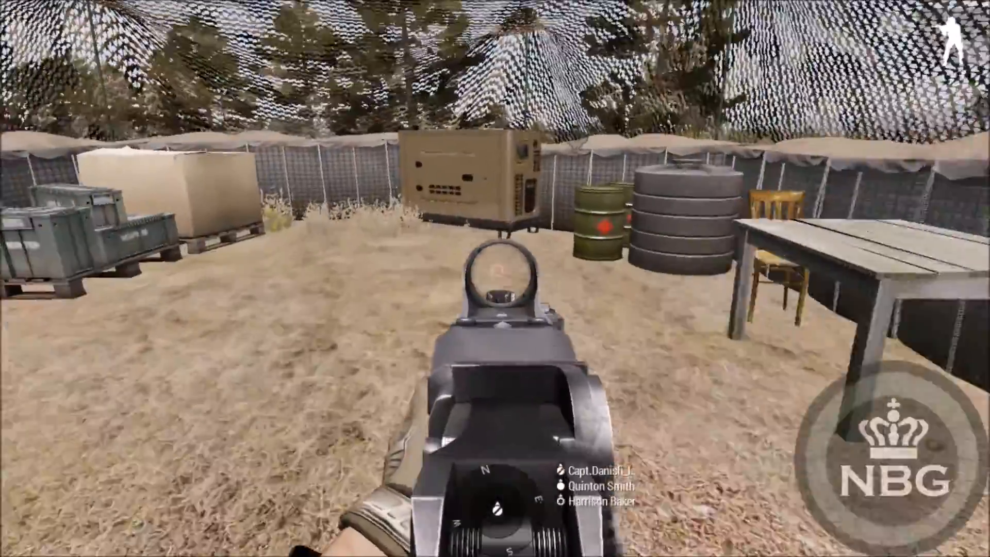
pyautogui.press('w')
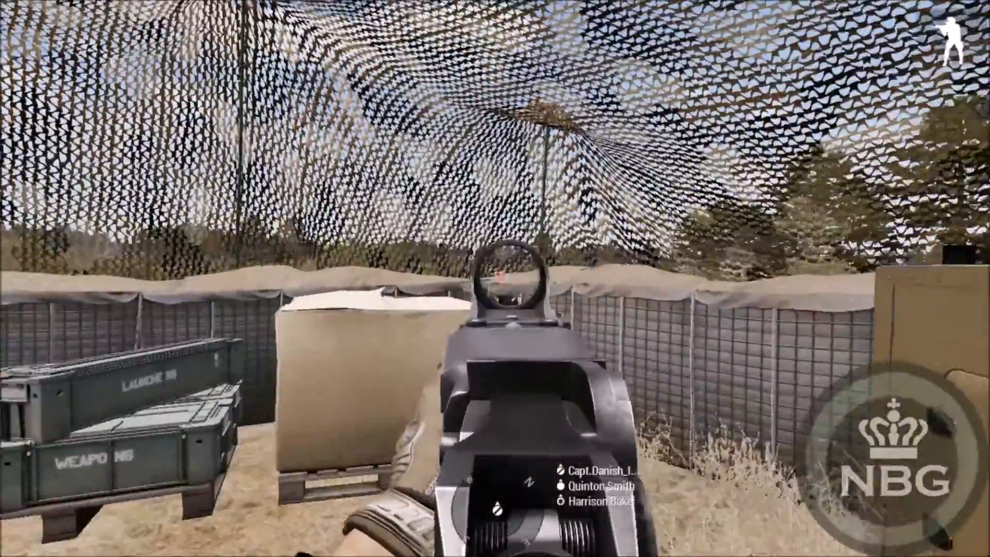
pyautogui.press('w')
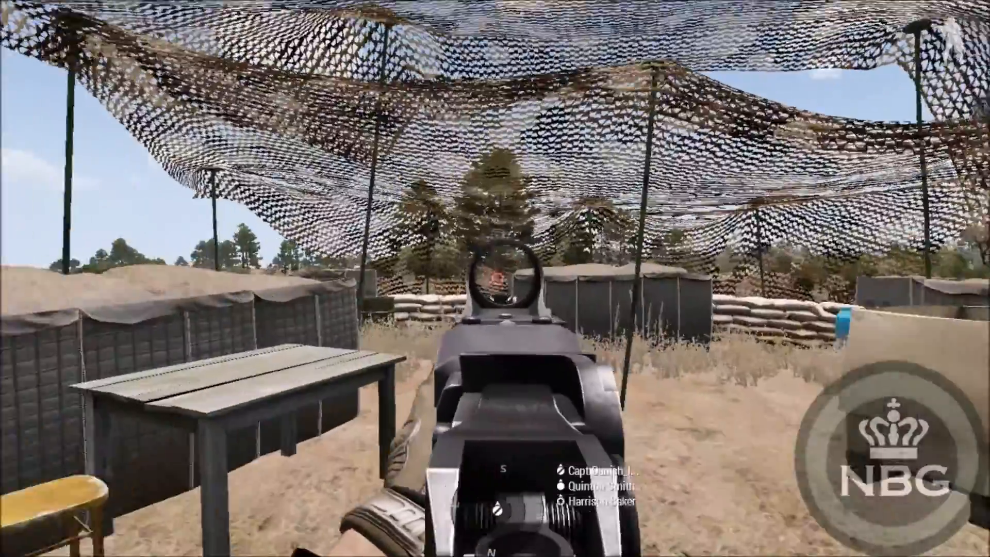
pyautogui.press('w')
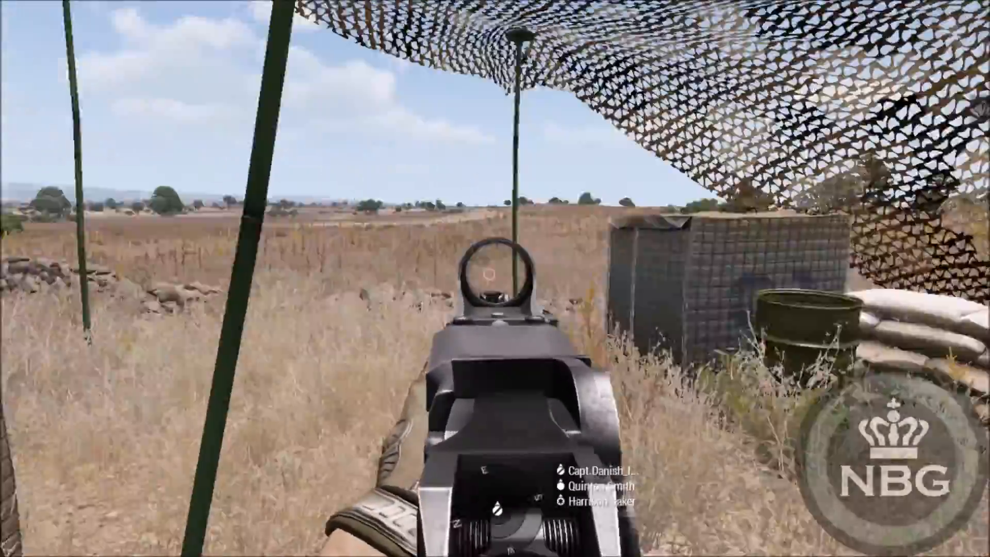
pyautogui.press('w')
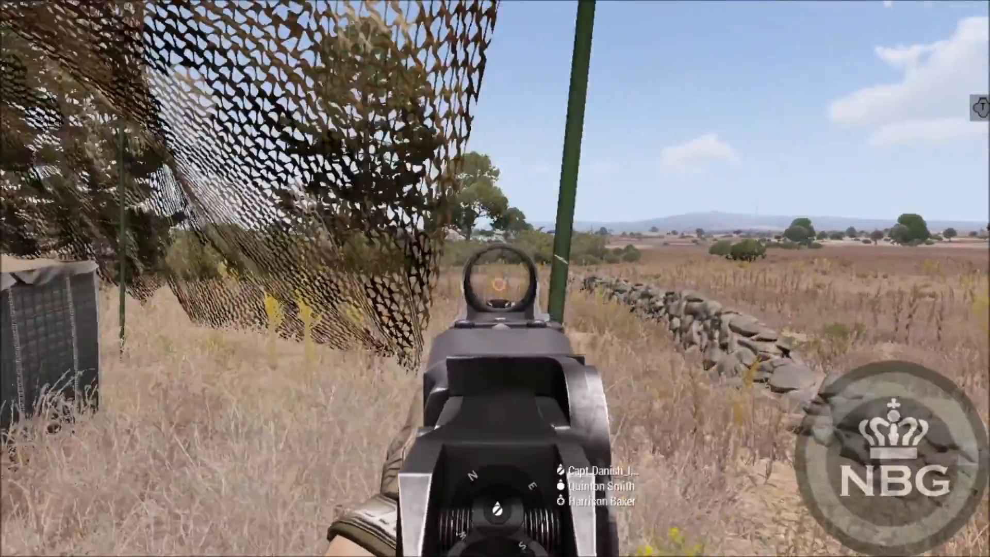
pyautogui.press('w')
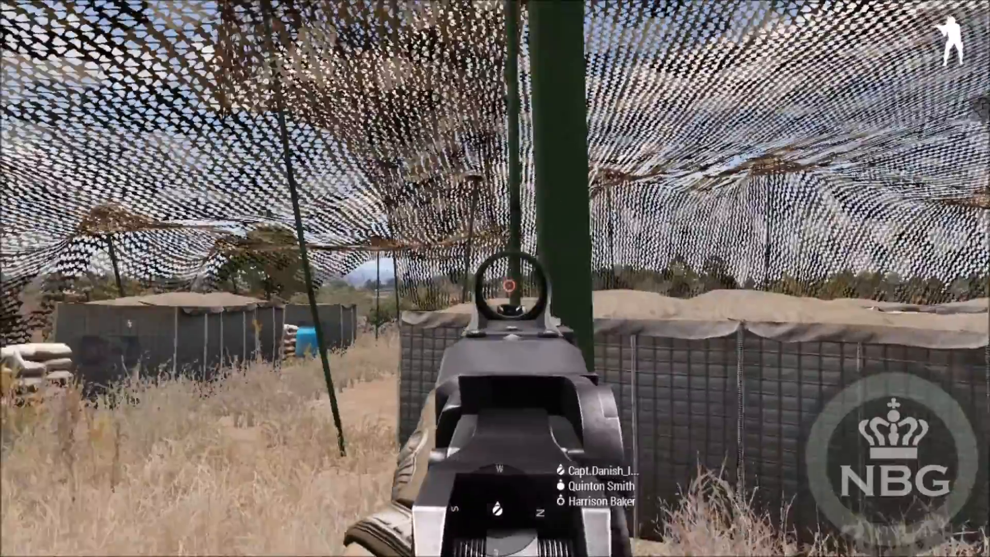
pyautogui.press('w')
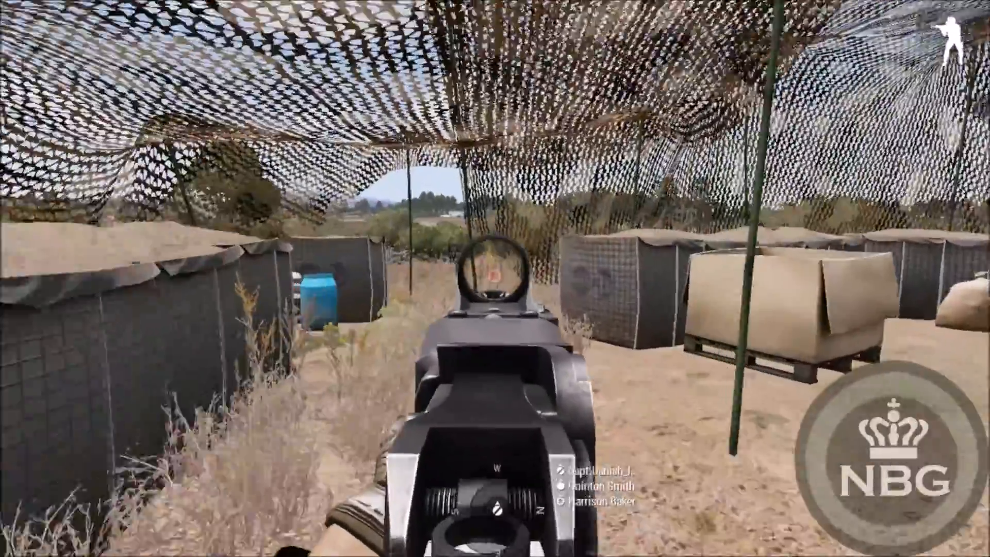
pyautogui.press('w')
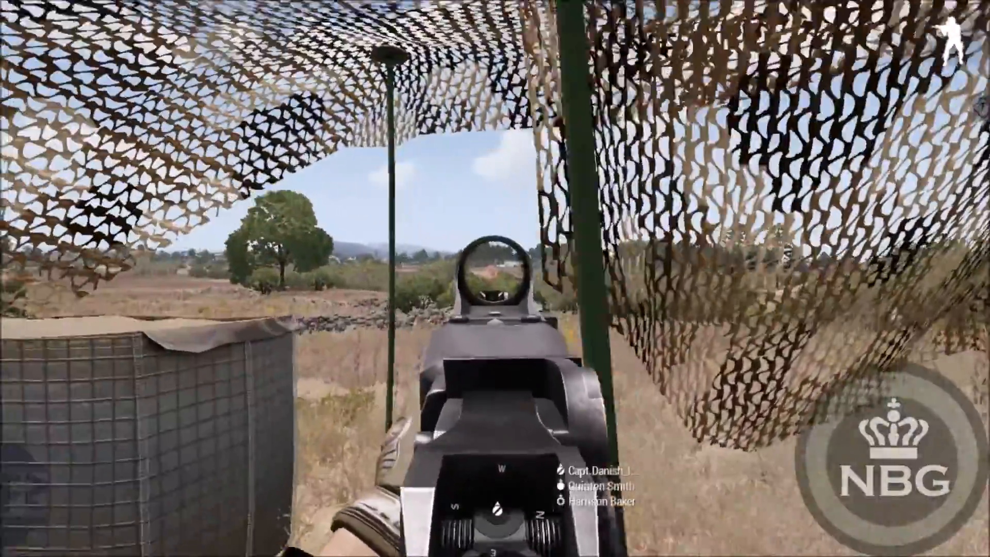
pyautogui.press('s')
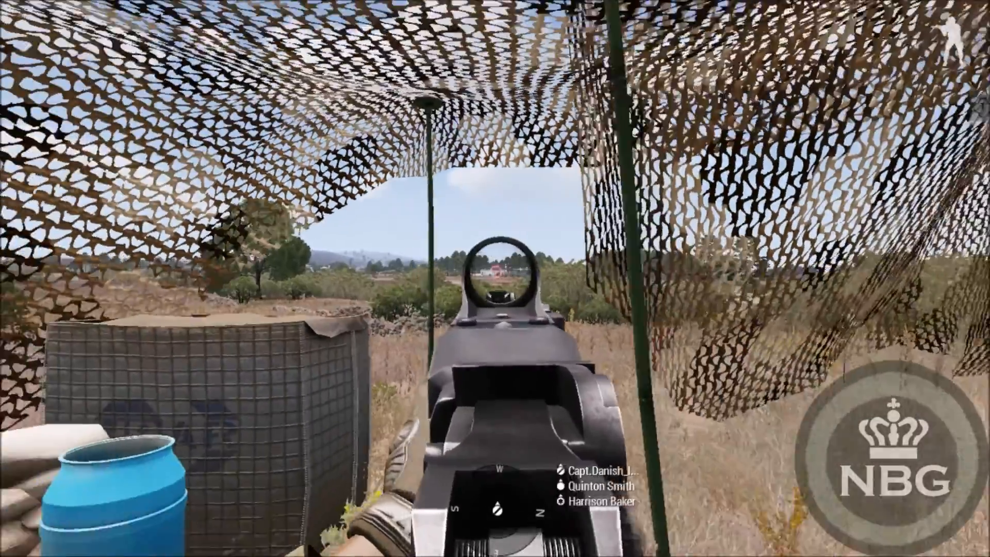
pyautogui.press('s')
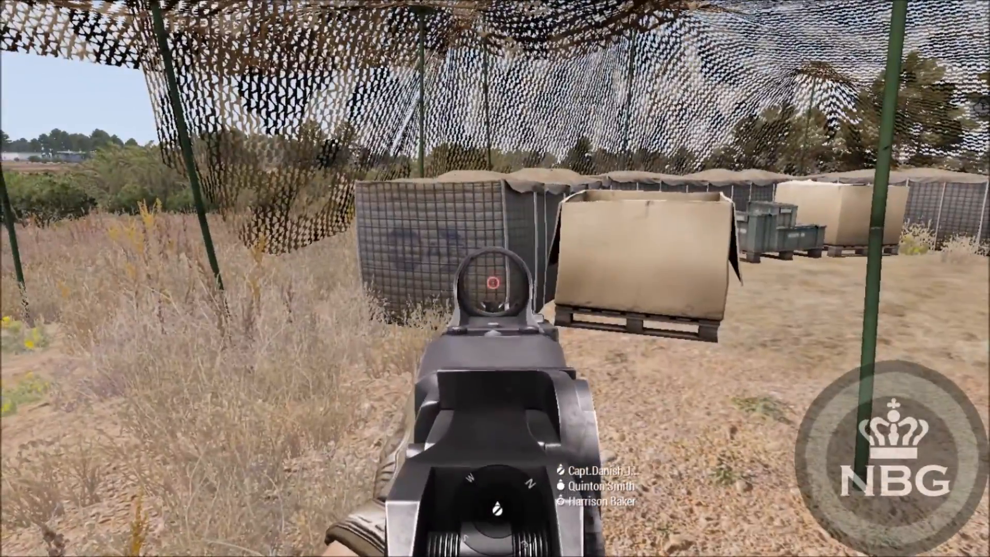
pyautogui.press('Escape')
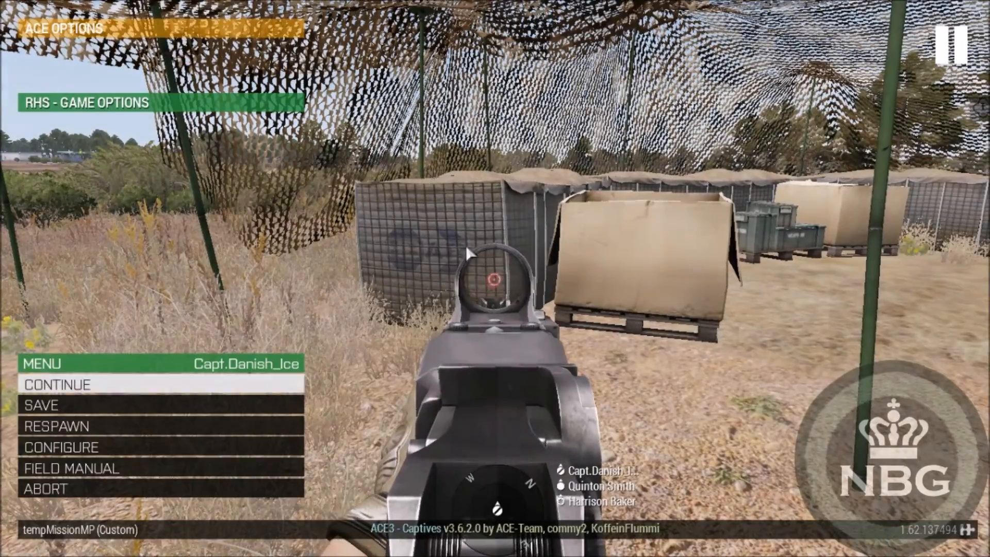
pyautogui.click(117, 384)
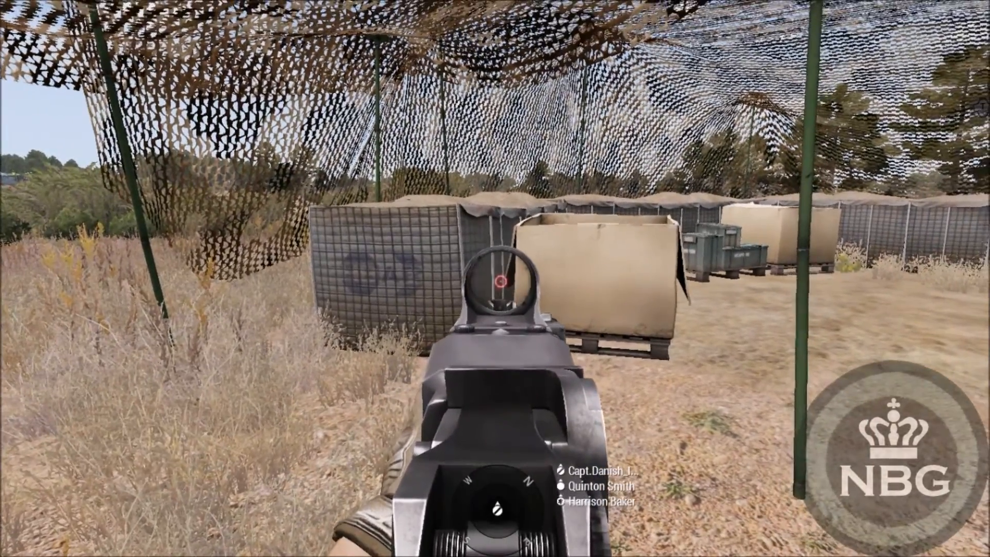